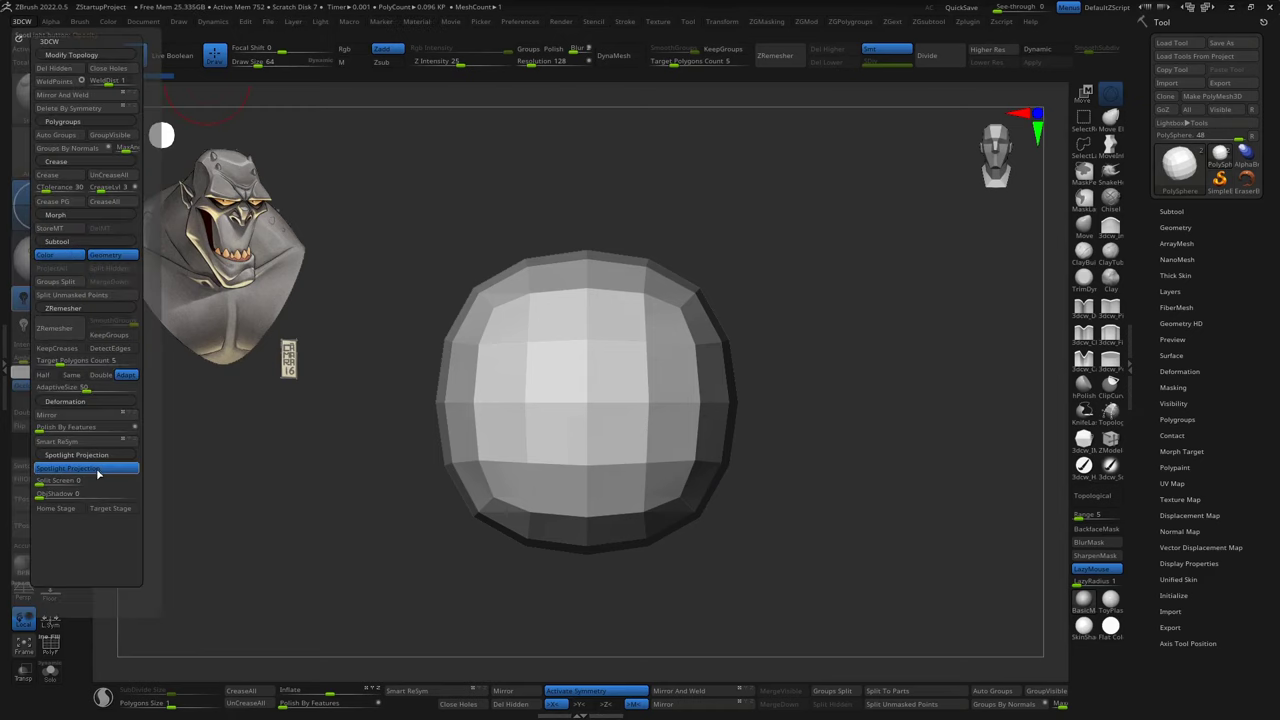
Ctrl-drag the Transpose gizmo to stack a duplicate sphere above the original.
mouse_move(651, 391)
left_mouse_down()
mouse_move(751, 448)
mouse_move(719, 378)
mouse_move(700, 420)
mouse_move(716, 457)
left_mouse_up()
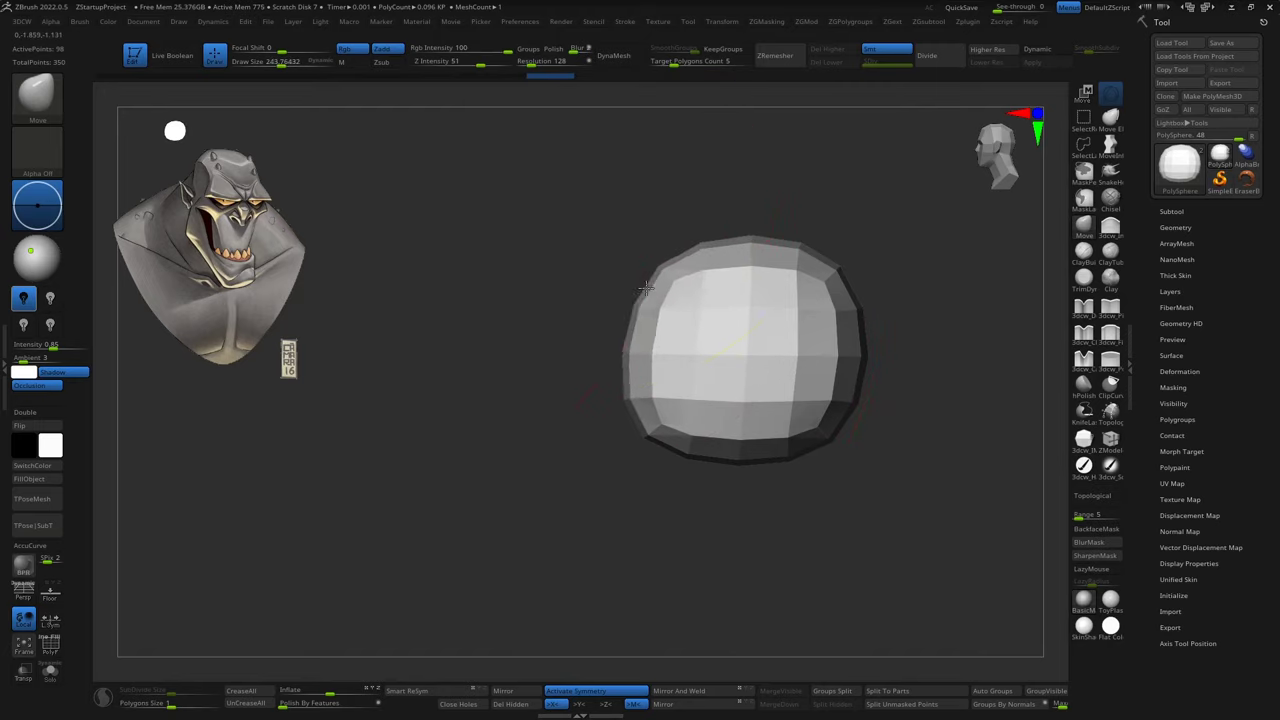
left_click_drag(865, 344, 892, 356)
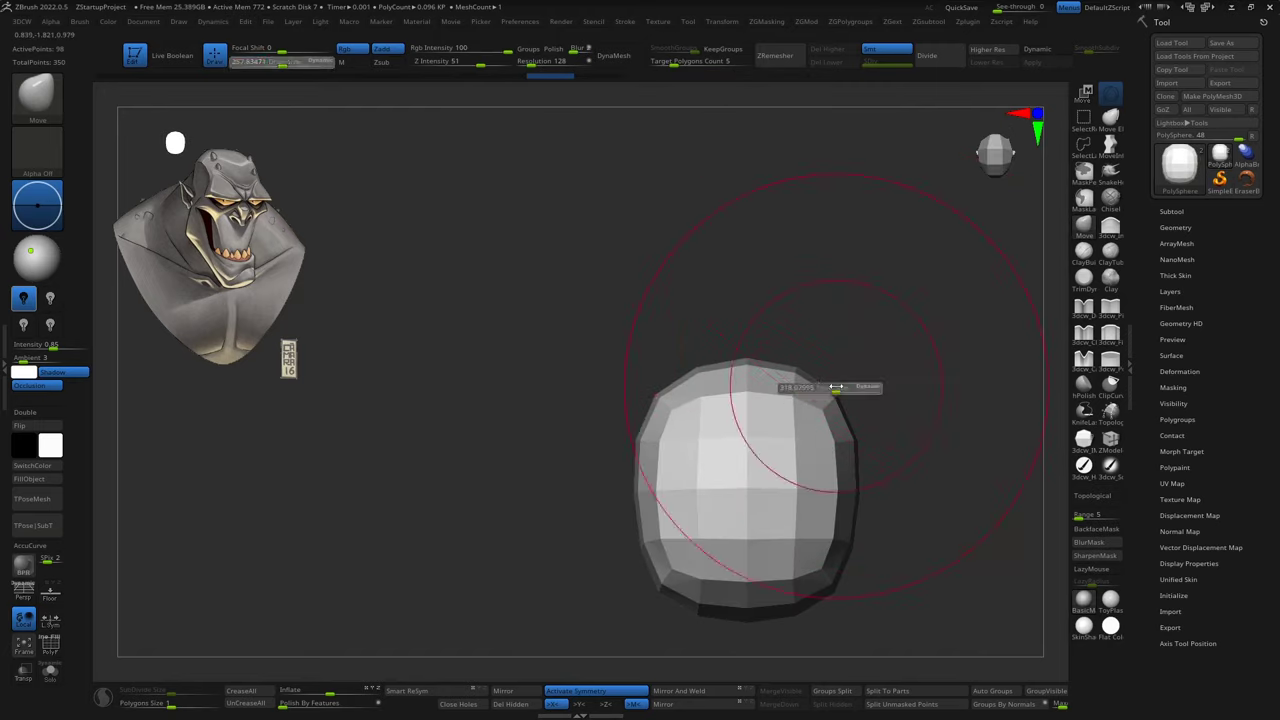
mouse_move(845, 425)
left_mouse_down()
mouse_move(903, 391)
mouse_move(911, 411)
mouse_move(818, 356)
left_mouse_up()
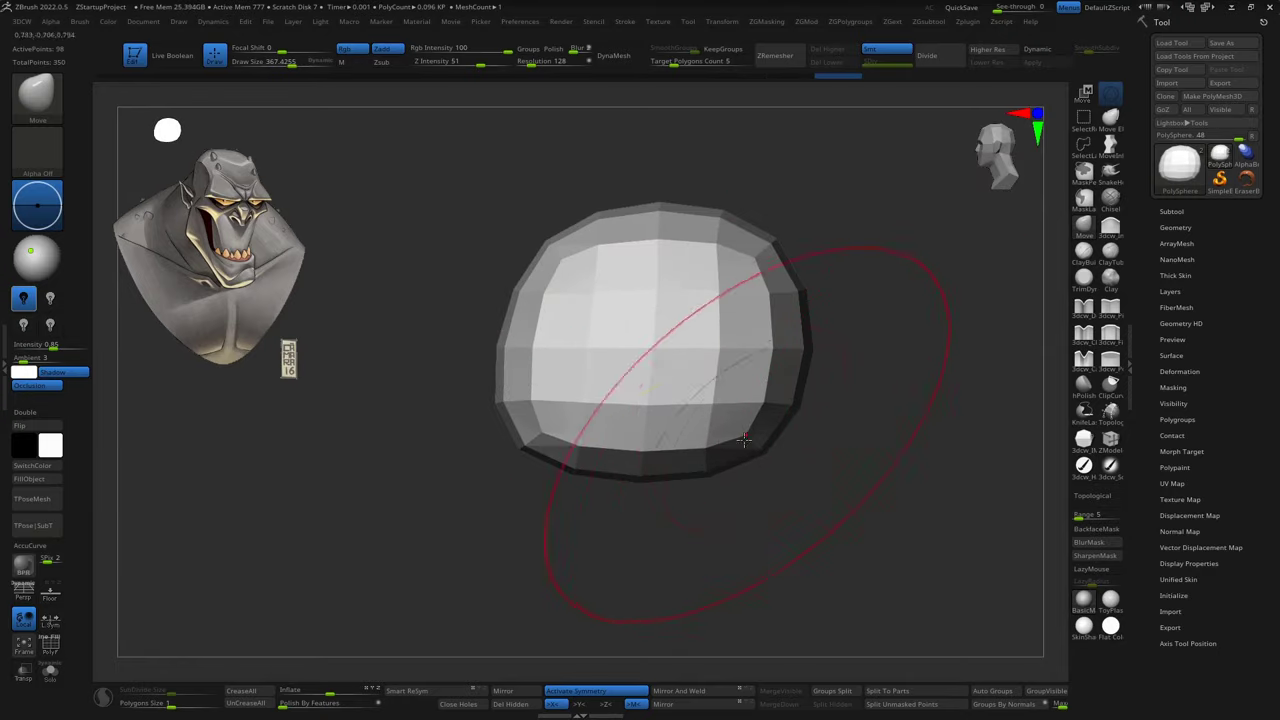
left_click_drag(563, 497, 817, 477)
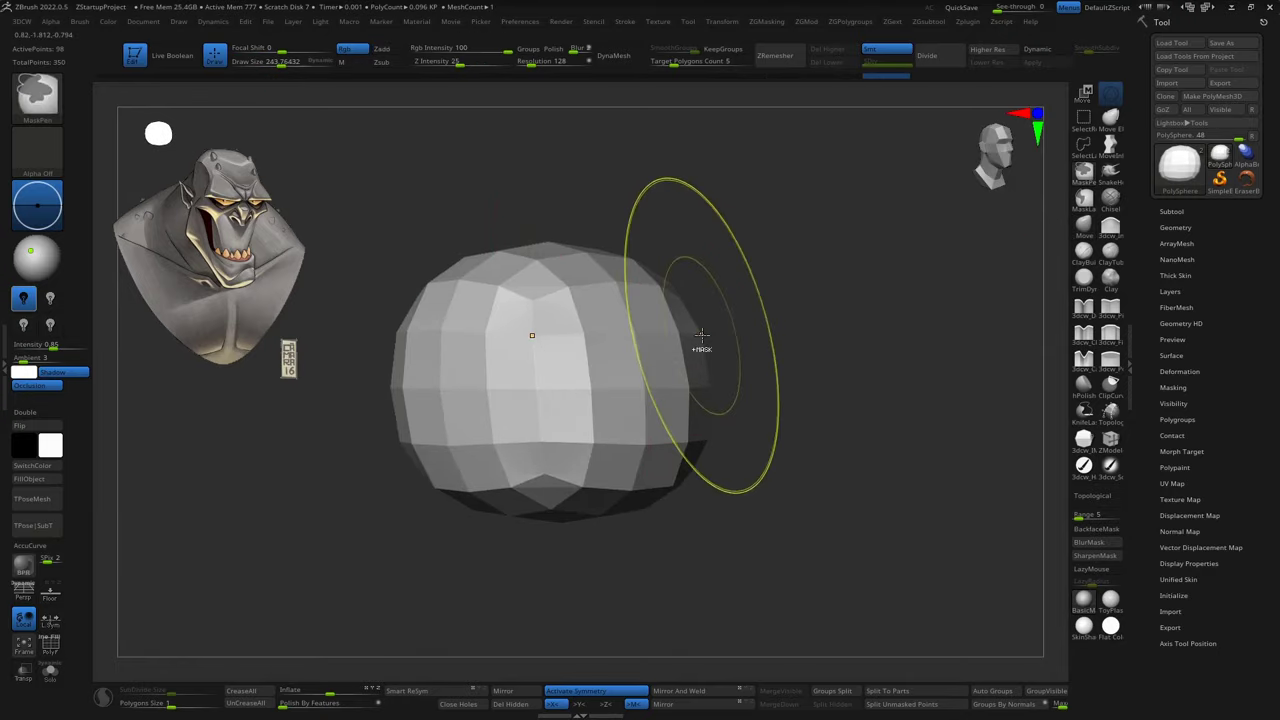
left_click_drag(700, 349, 737, 383)
key("w")
left_click_drag(606, 455, 606, 300, "ctrl")
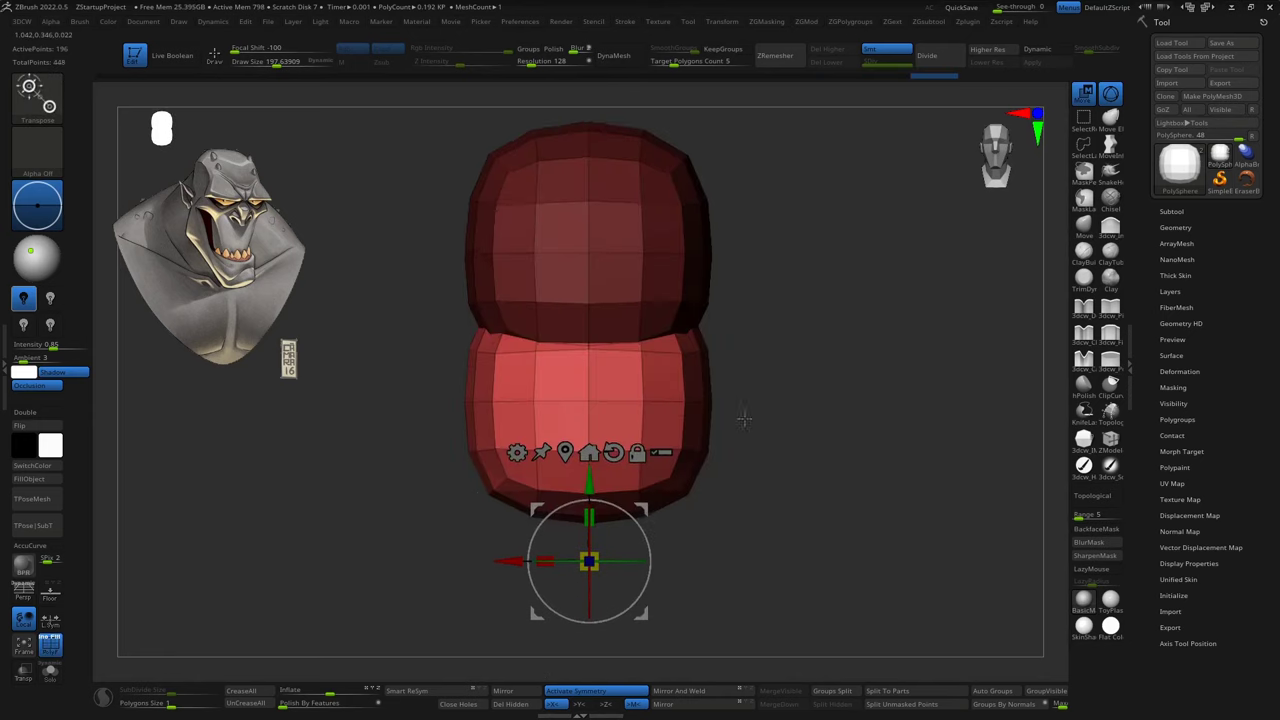
key("q")
key("w")
key("q")
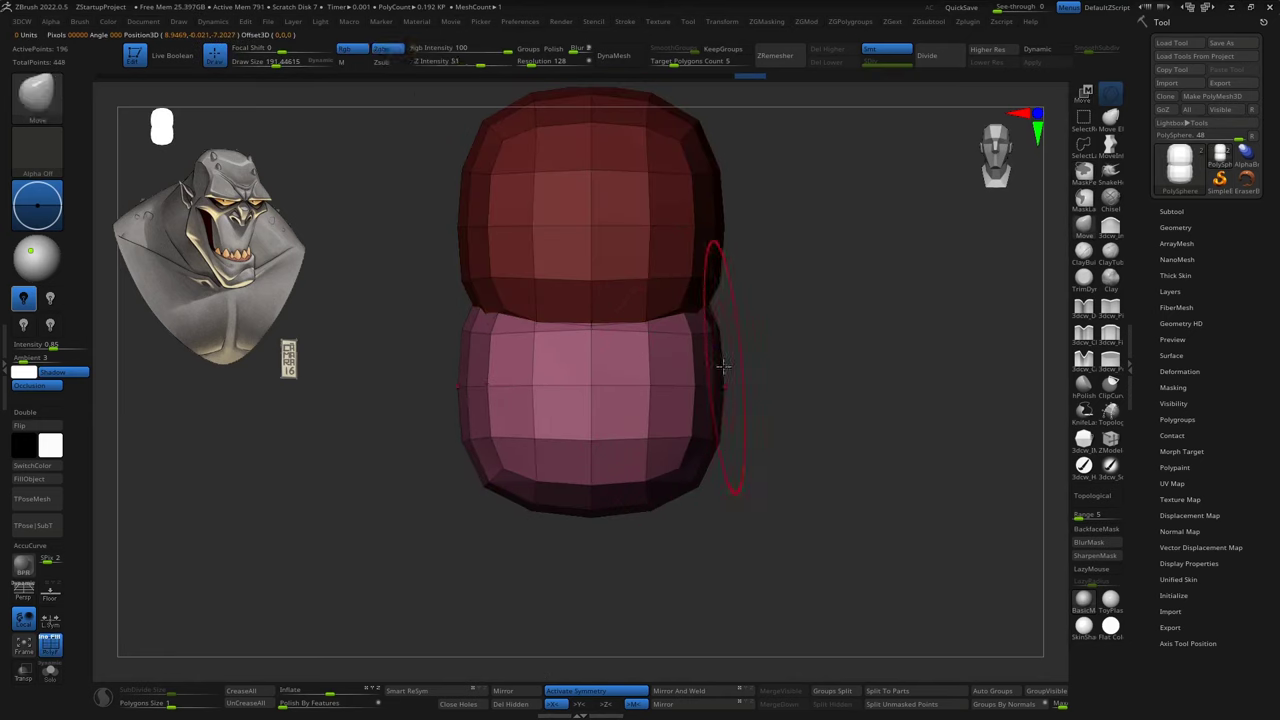
key("w")
Scale the lower sphere vertically with the gizmo to lengthen it.
left_click_drag(702, 350, 702, 306)
left_click_drag(701, 262, 701, 240)
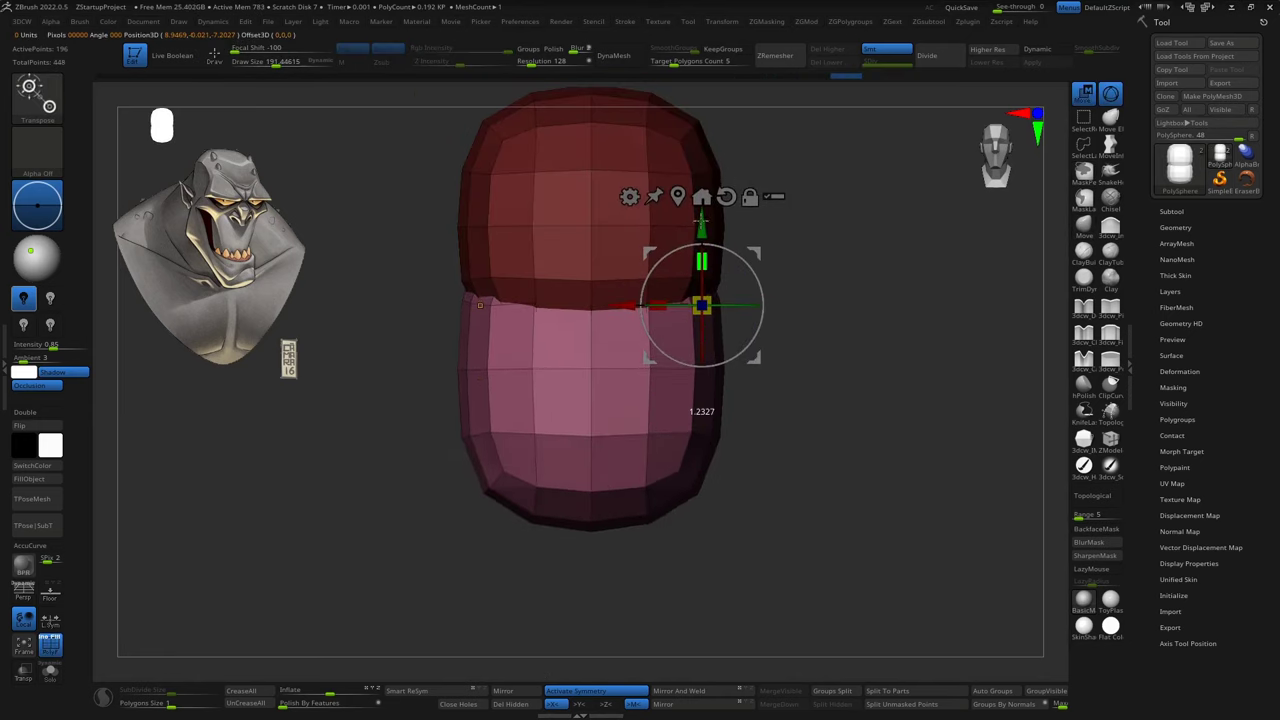
key("q")
key("w")
Use the Move brush to pull the lower sphere into a tapered bottom and smooth its underside.
key("b")
key("m")
key("v")
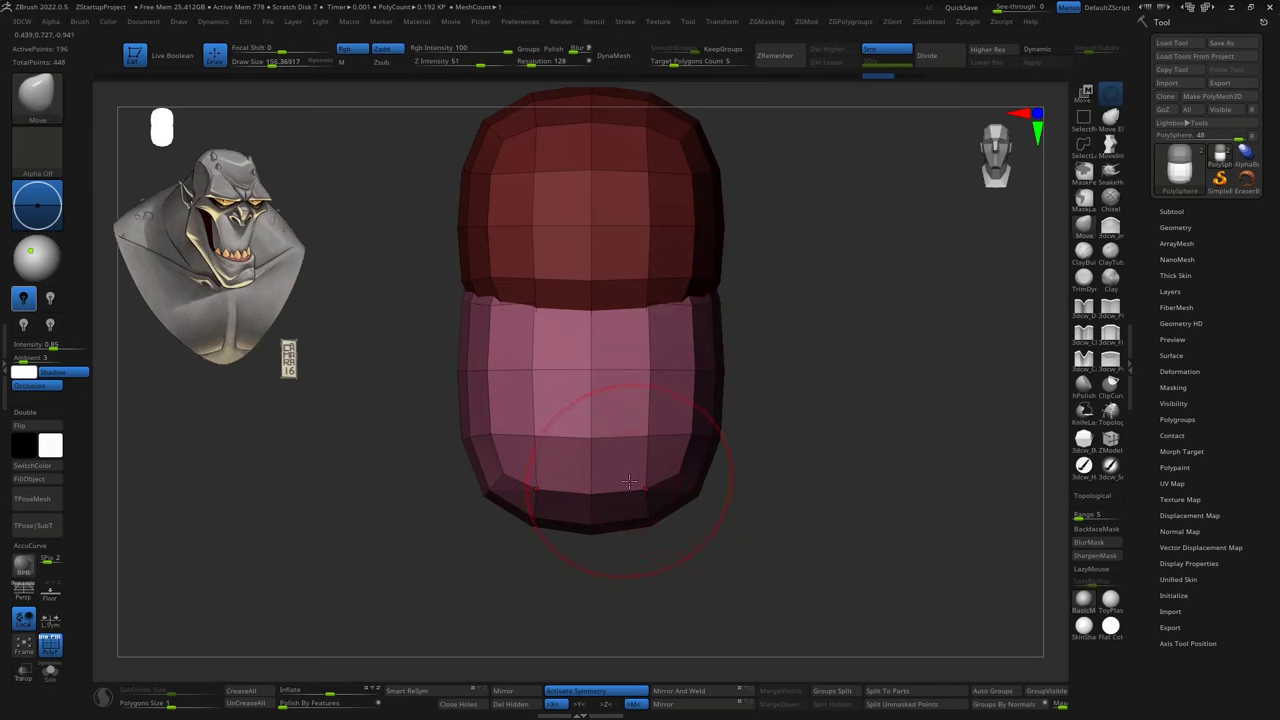
left_click_drag(650, 470, 675, 518)
right_click_drag(675, 518, 789, 449)
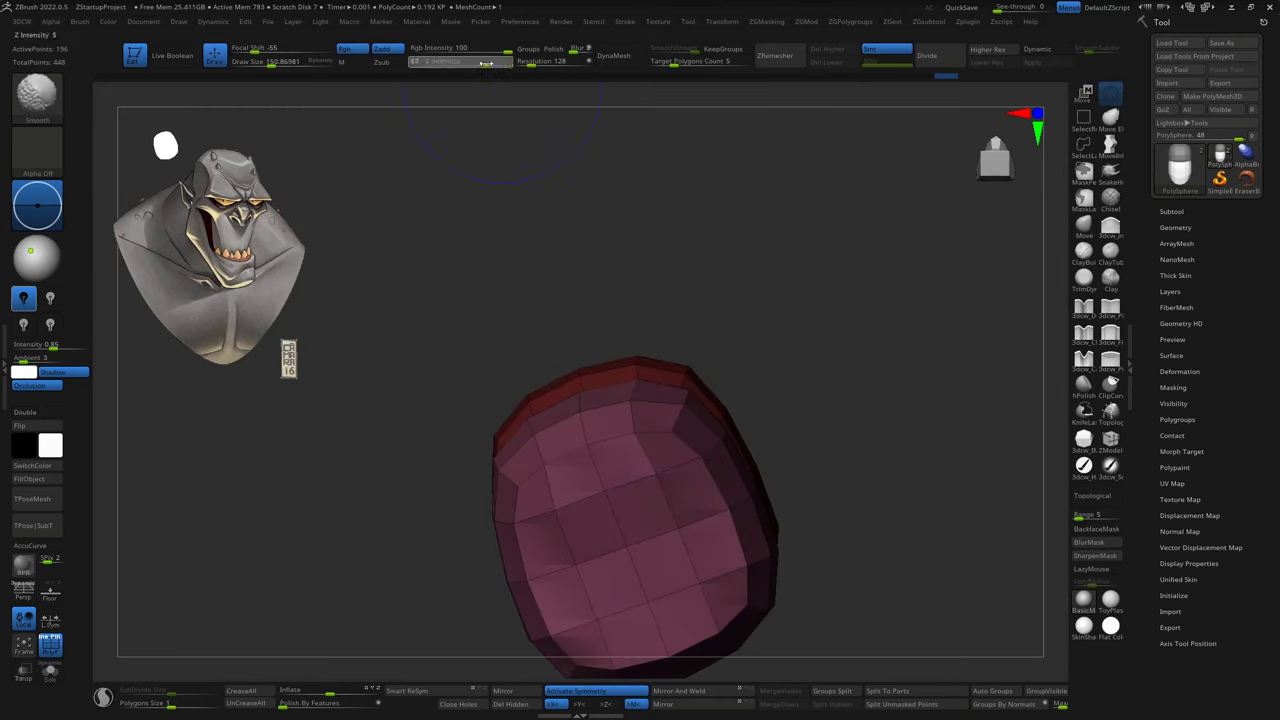
mouse_move(777, 536)
right_mouse_down("shift")
mouse_move(868, 368)
mouse_move(717, 459)
right_mouse_up("shift")
right_click_drag(839, 582, 729, 521)
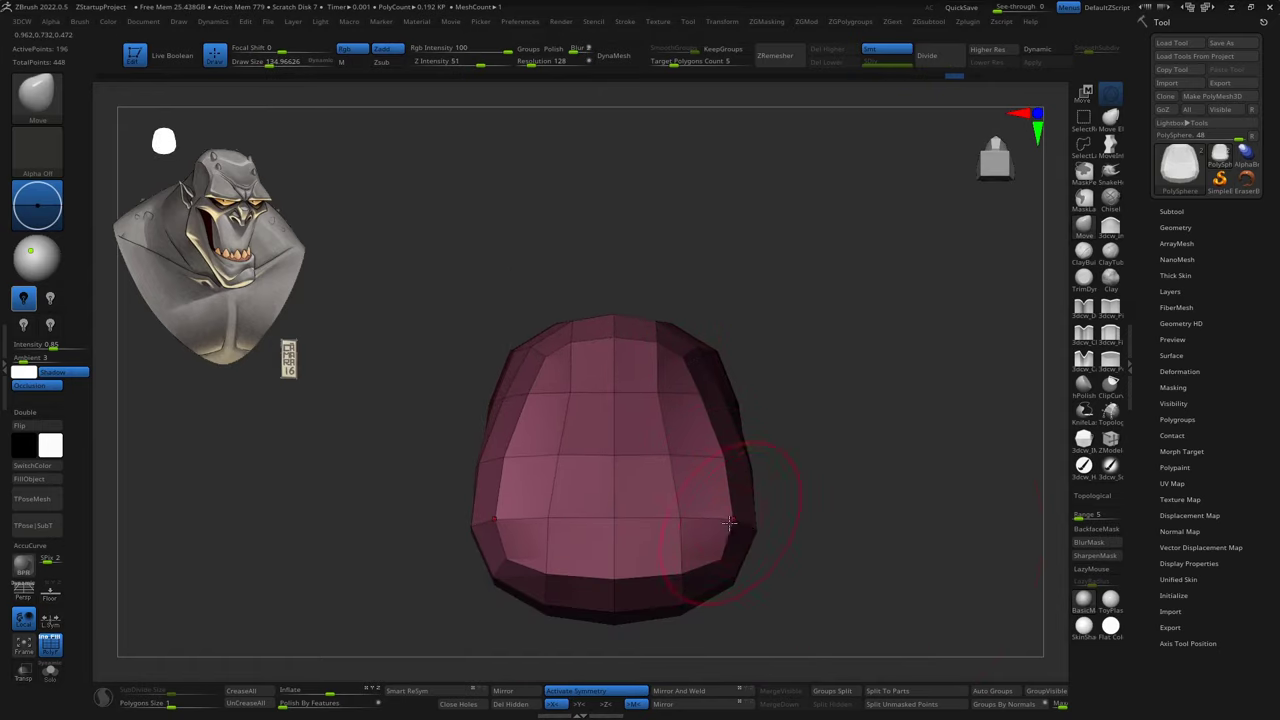
mouse_move(803, 423)
right_mouse_down()
mouse_move(749, 354)
mouse_move(809, 414)
right_mouse_up()
Set the brush size to about 129, then about 250, while viewing the head from the front.
key("w")
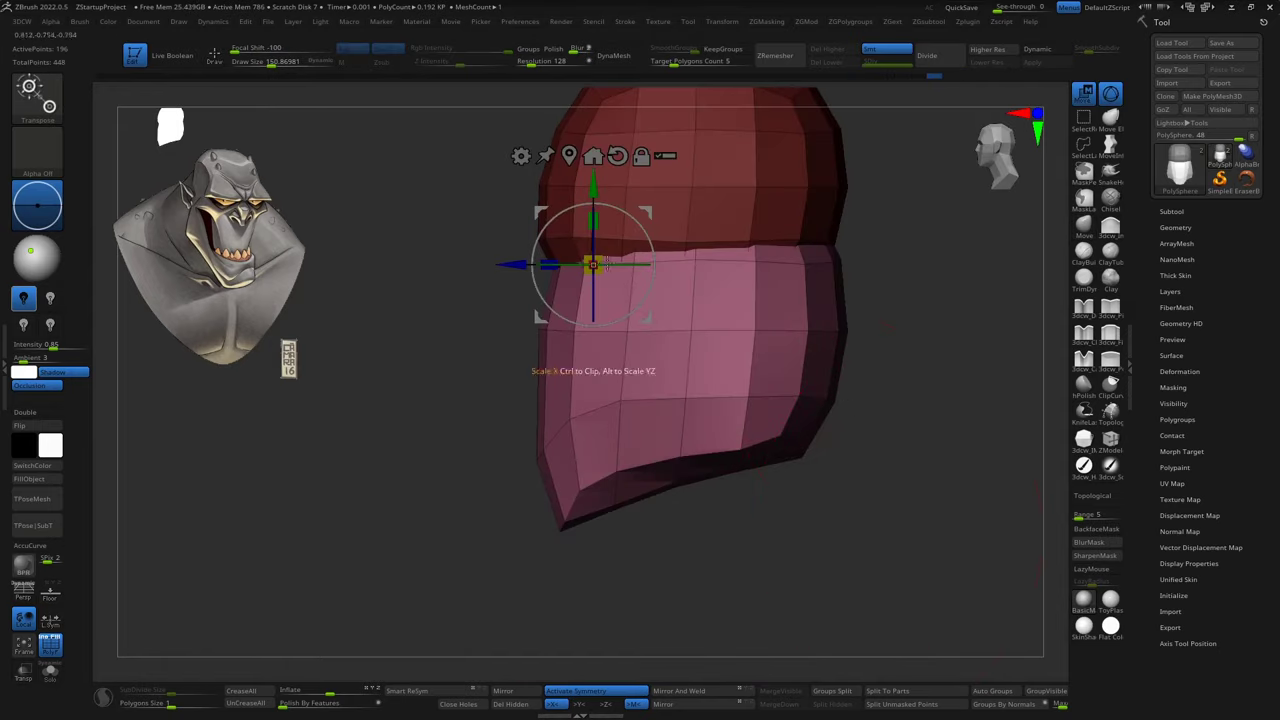
key("q")
right_click_drag(845, 348, 757, 443)
key("s")
left_click_drag(757, 443, 745, 405)
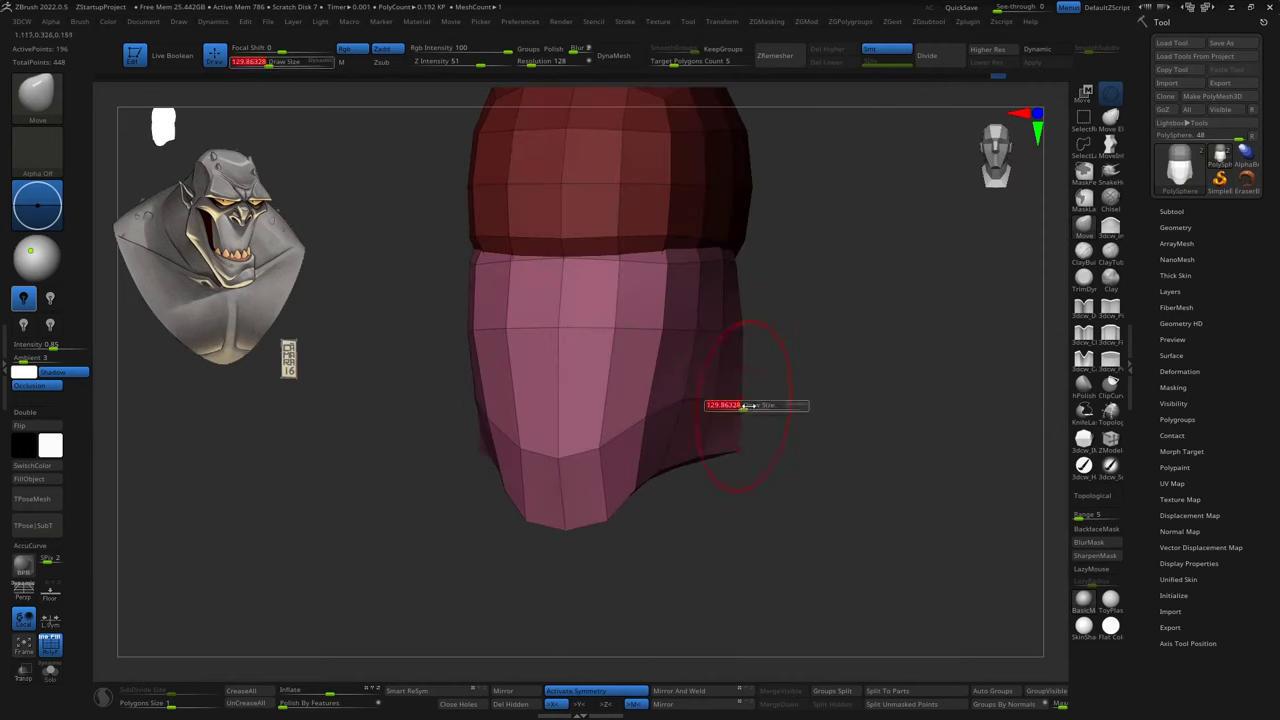
right_click_drag(730, 413, 711, 486)
key("s")
left_click_drag(711, 486, 749, 280)
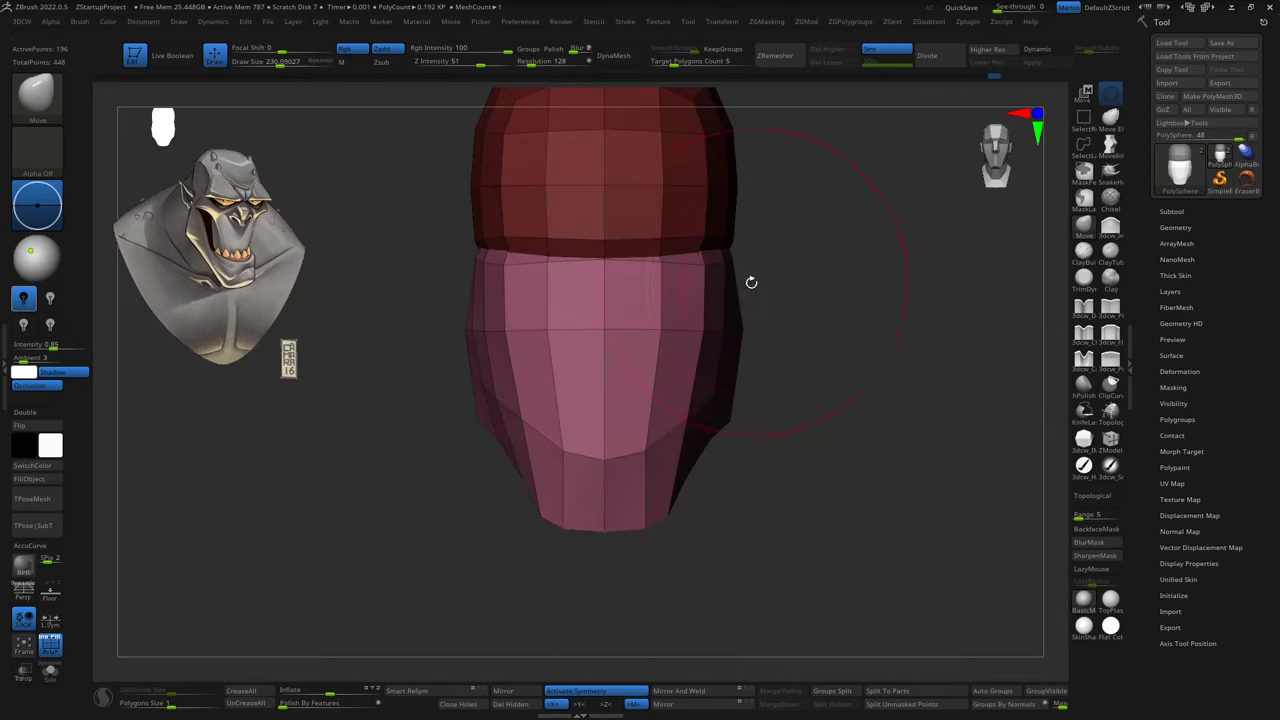
Set the brush size to about 120, then about 223, and turn the head to a three-quarter view.
right_click_drag(749, 280, 709, 241)
key("s")
left_click_drag(709, 241, 614, 428)
mouse_move(614, 428)
right_mouse_down()
mouse_move(743, 451)
mouse_move(778, 352)
mouse_move(730, 352)
mouse_move(775, 360)
right_mouse_up()
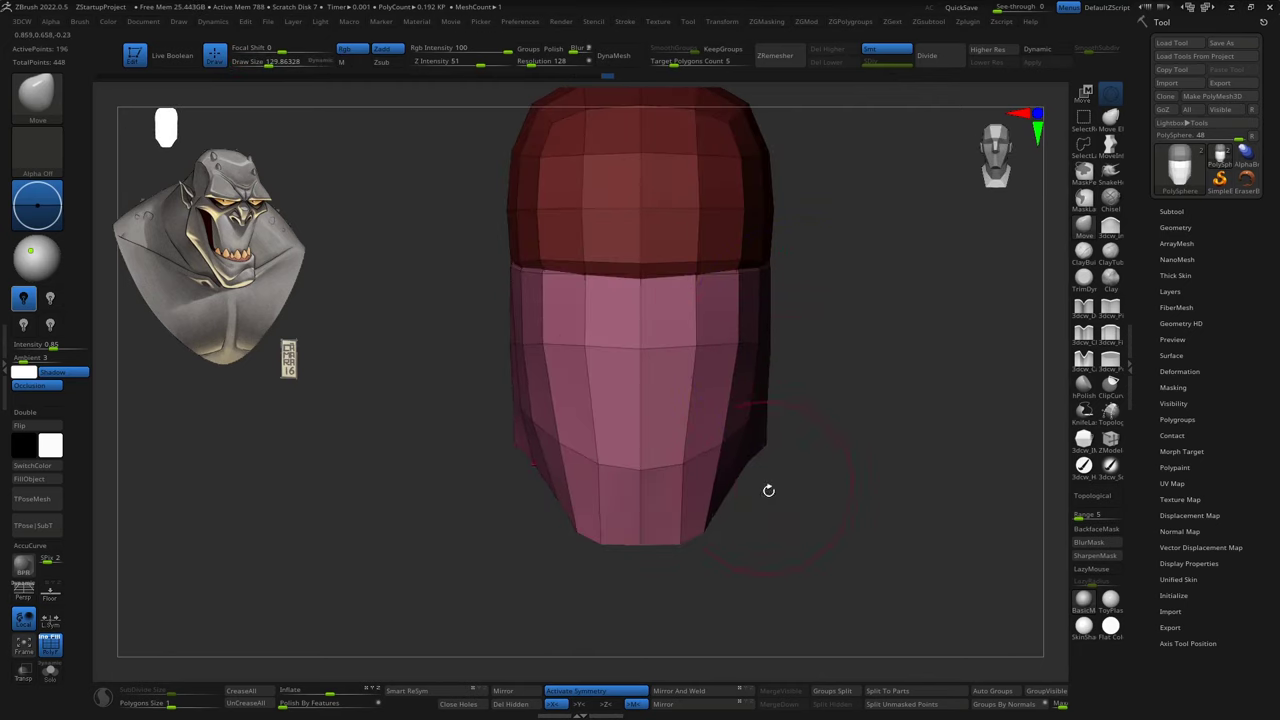
right_click_drag(768, 490, 729, 500)
key("s")
left_click_drag(729, 500, 786, 429)
right_click_drag(786, 429, 735, 466)
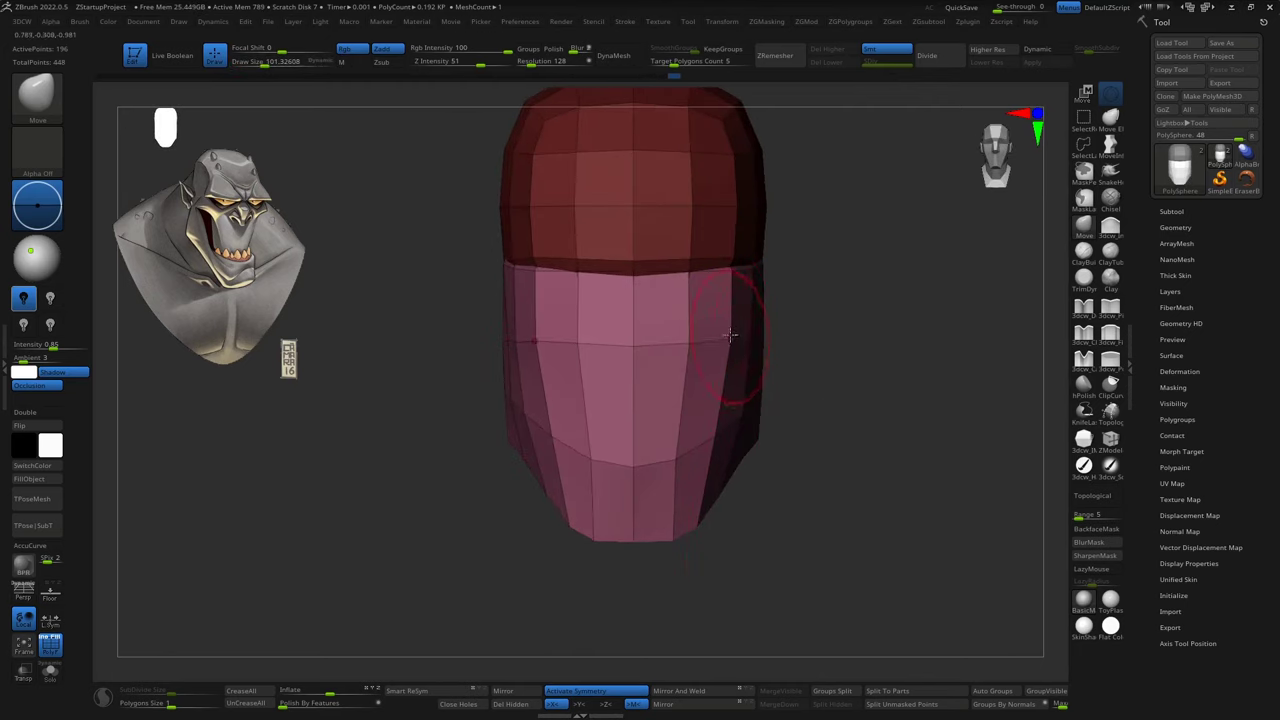
mouse_move(819, 346)
right_mouse_down()
mouse_move(867, 341)
mouse_move(737, 343)
mouse_move(686, 371)
mouse_move(725, 494)
mouse_move(703, 528)
mouse_move(814, 549)
mouse_move(737, 537)
mouse_move(764, 526)
right_mouse_up()
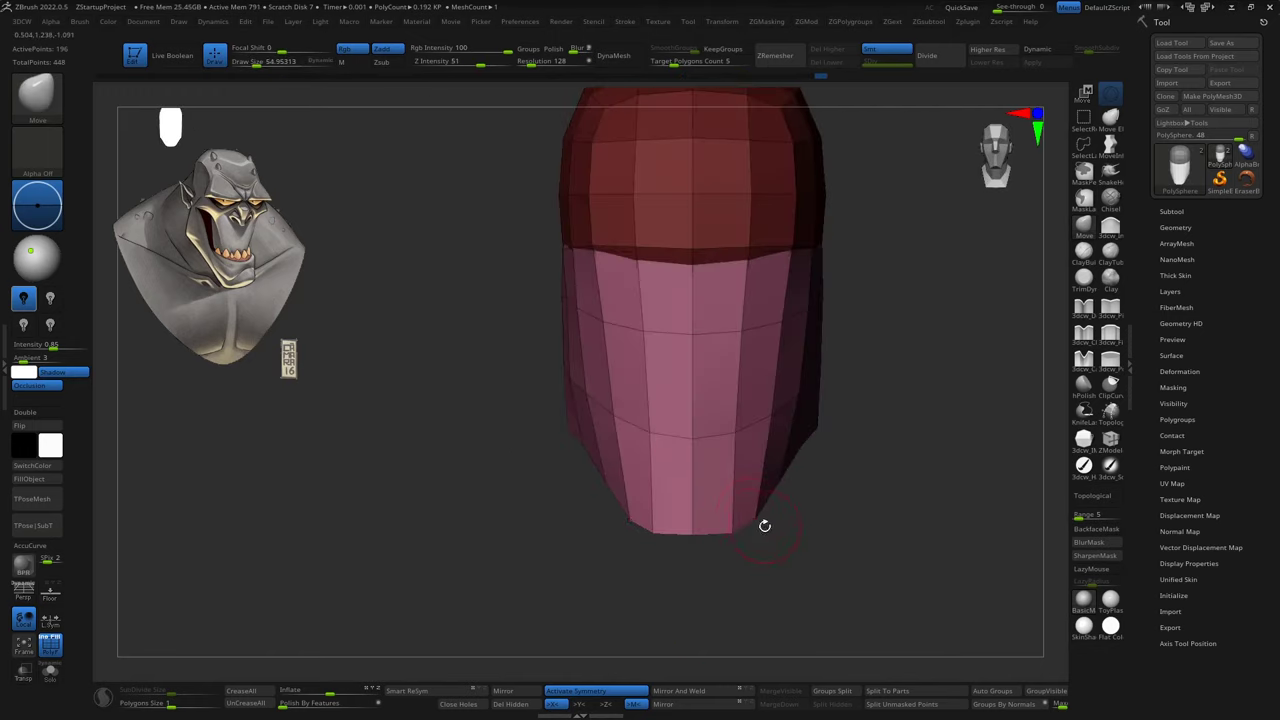
mouse_move(785, 476)
right_mouse_down()
mouse_move(931, 371)
mouse_move(906, 451)
mouse_move(819, 414)
mouse_move(903, 386)
mouse_move(749, 451)
mouse_move(387, 157)
right_mouse_up()
Insert a QuadSphere-3 onto the face and stretch it with the gizmo.
left_click(214, 90)
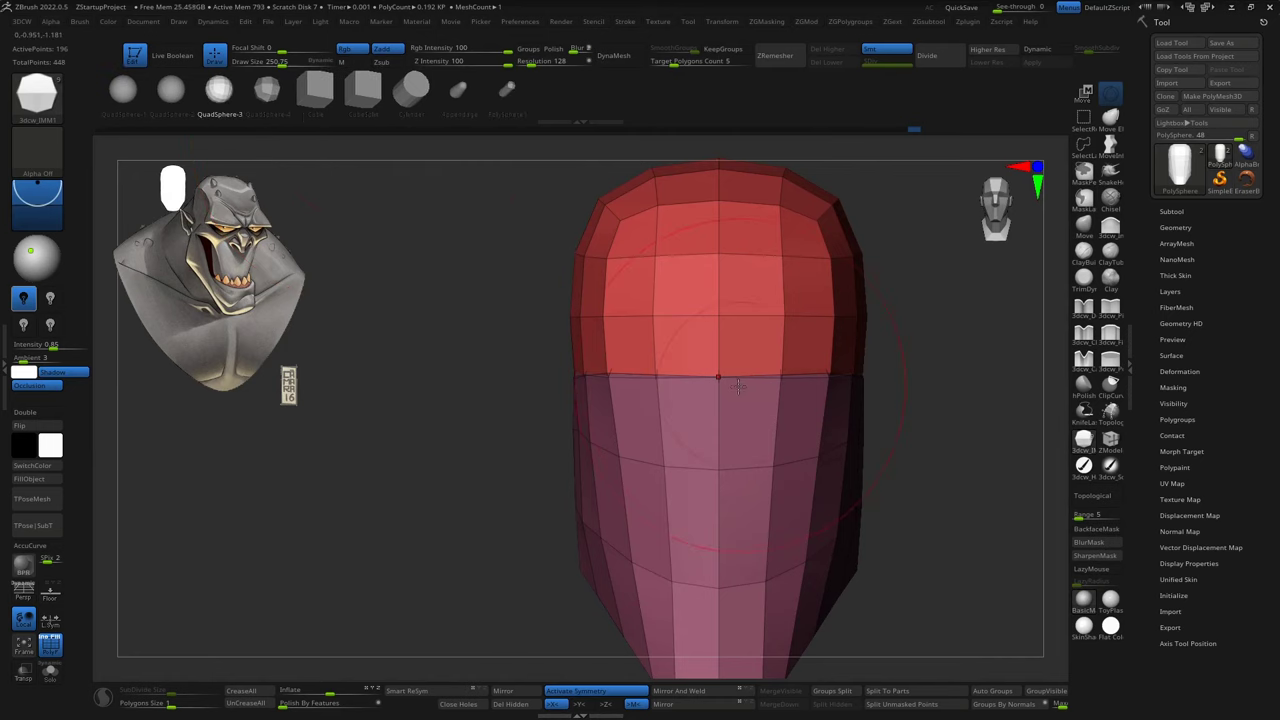
key("w")
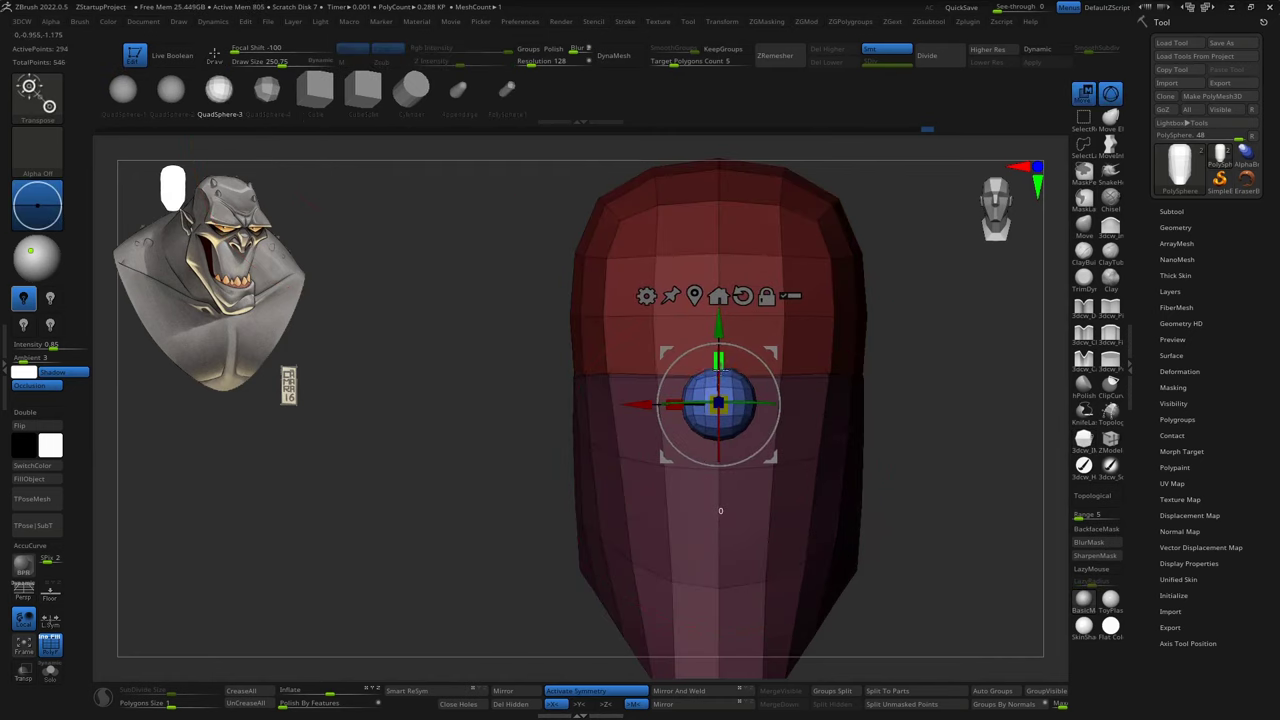
key("q")
right_click_drag(733, 381, 600, 318)
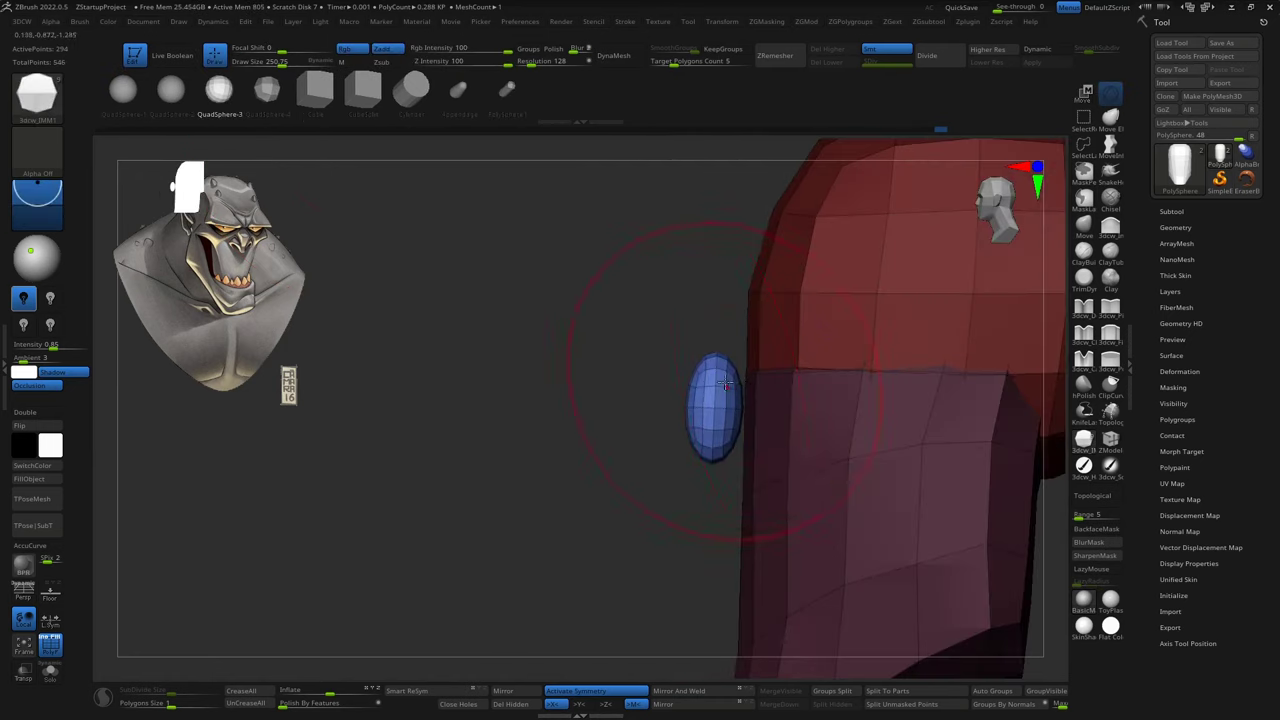
key("w")
key("q")
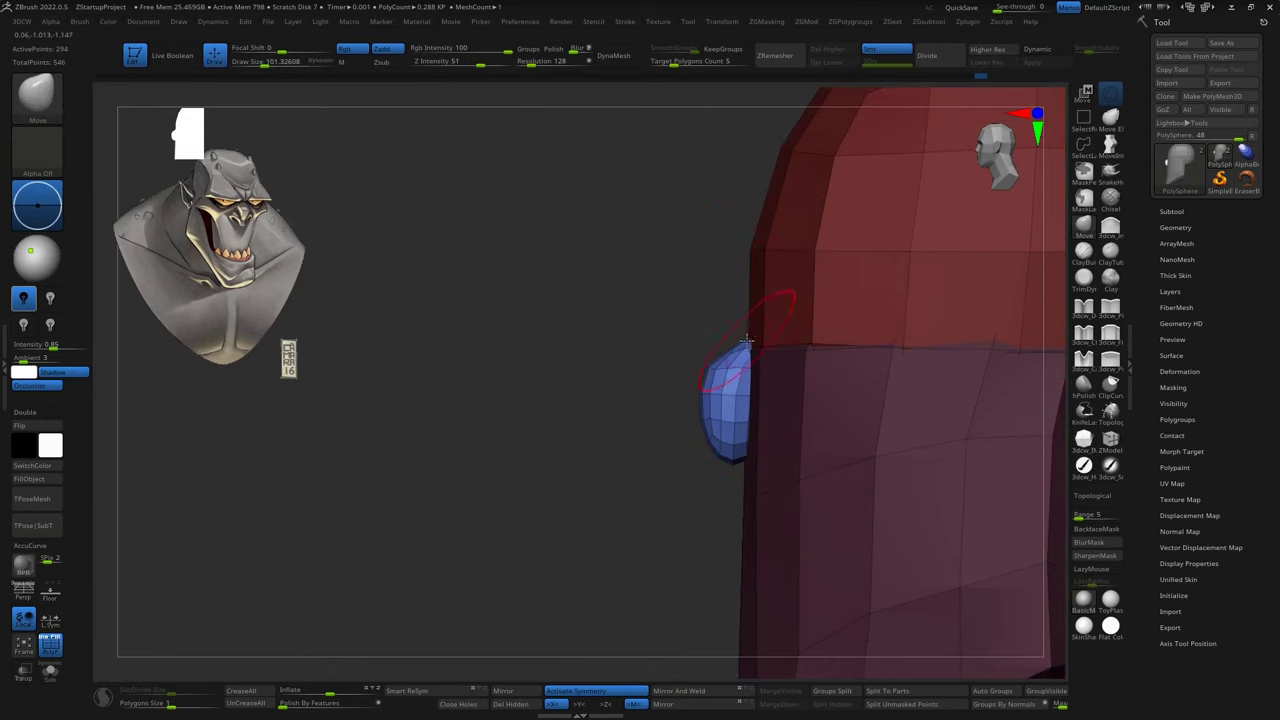
right_click_drag(704, 454, 709, 530, "shift")
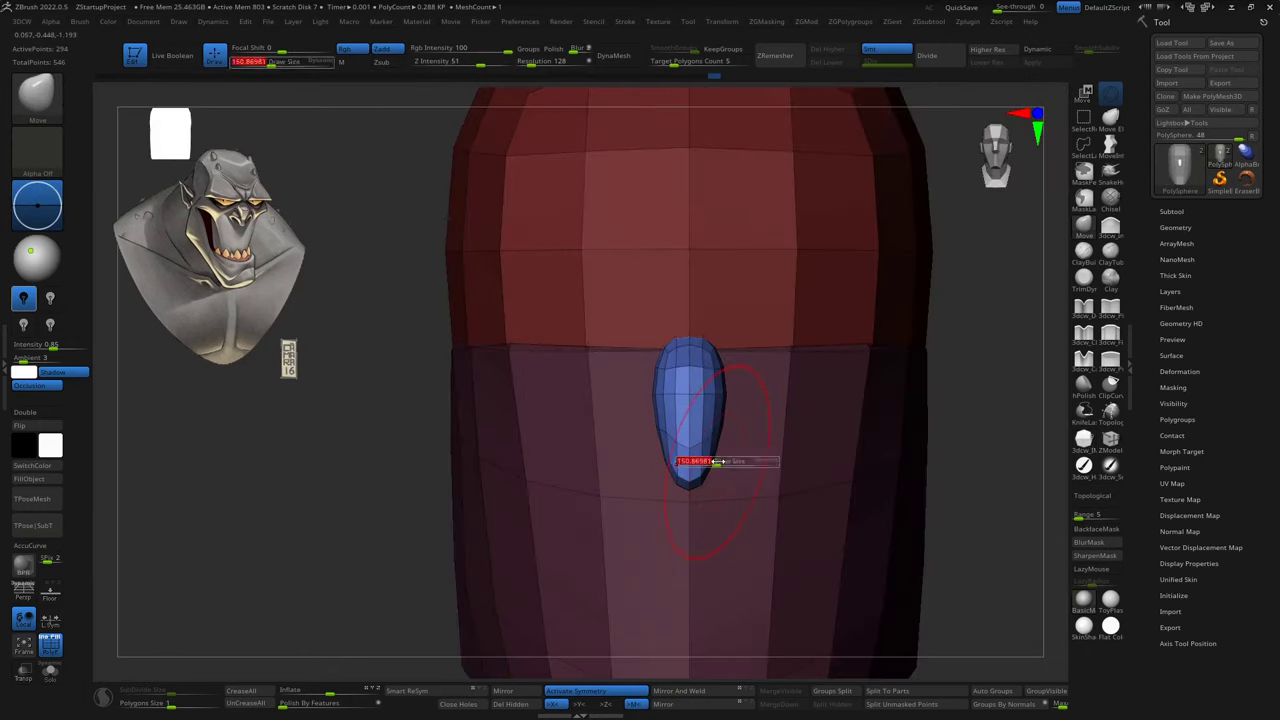
Select the DamStandard brush and smooth the surface of the blue nose piece.
mouse_move(773, 452)
right_mouse_down()
mouse_move(827, 438)
mouse_move(700, 460)
right_mouse_up()
key("b")
key("d")
key("s")
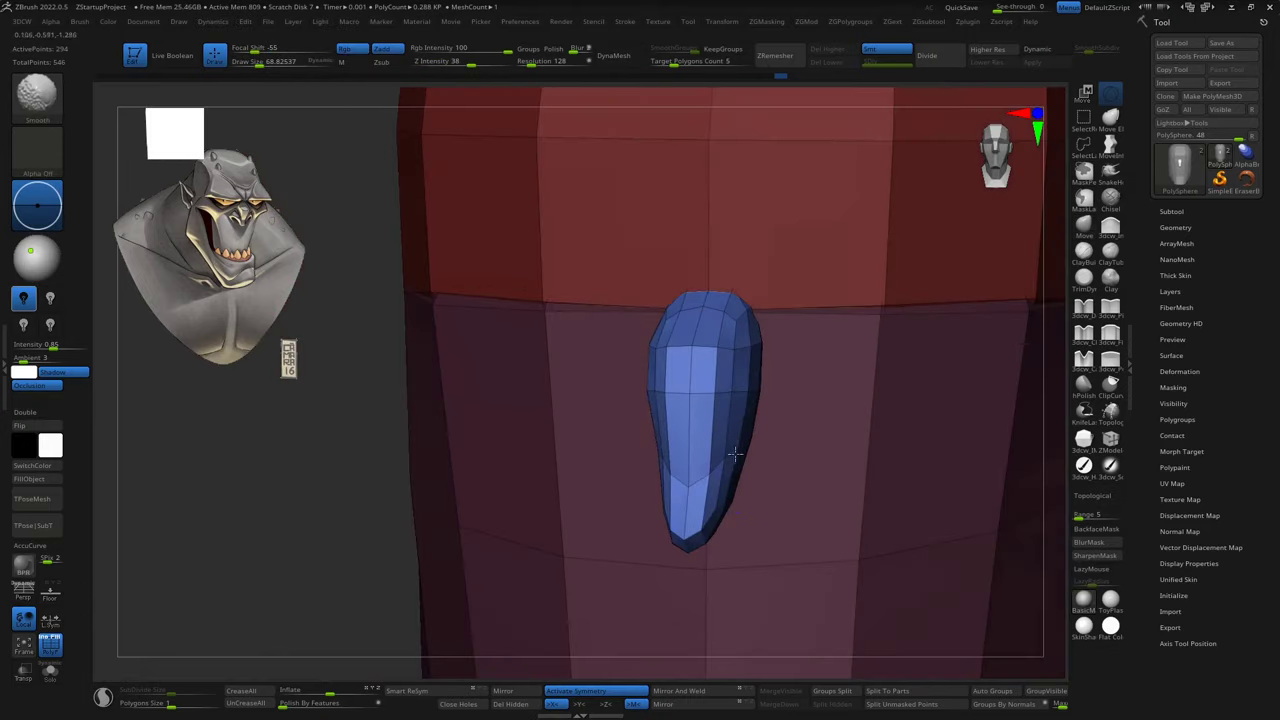
right_click_drag(732, 375, 764, 354, "shift")
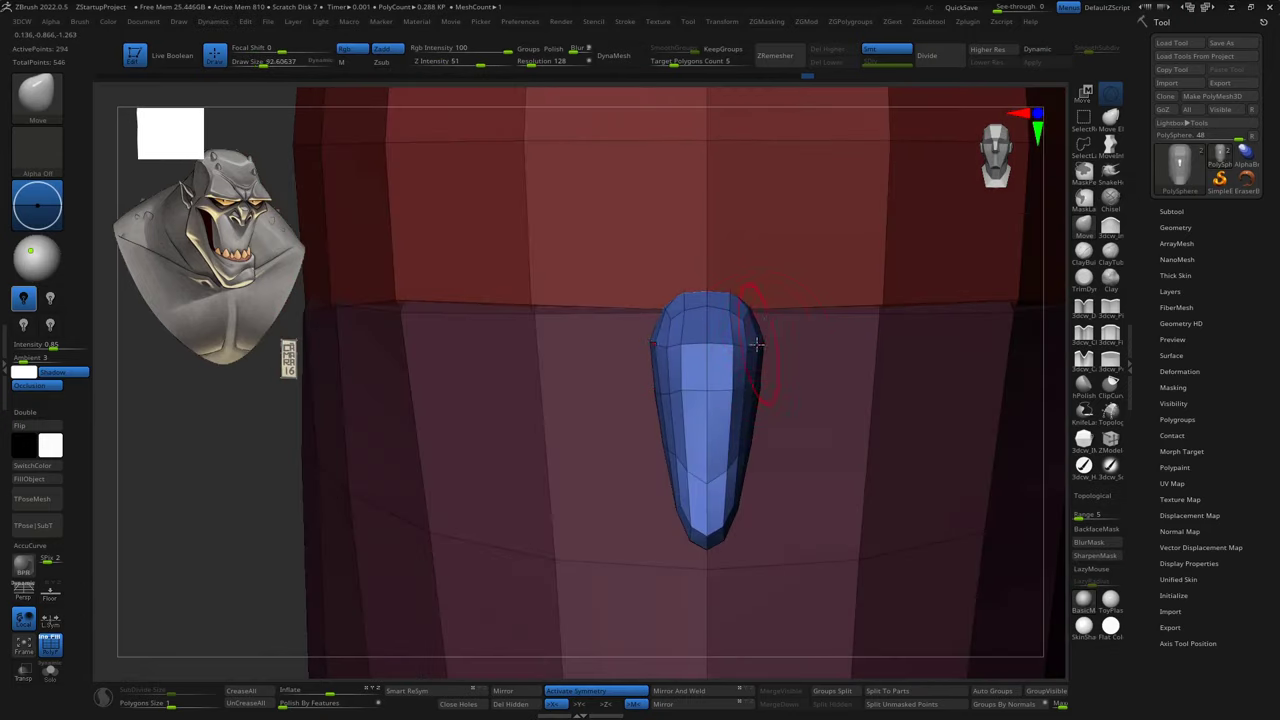
right_click_drag(752, 311, 738, 315, "shift")
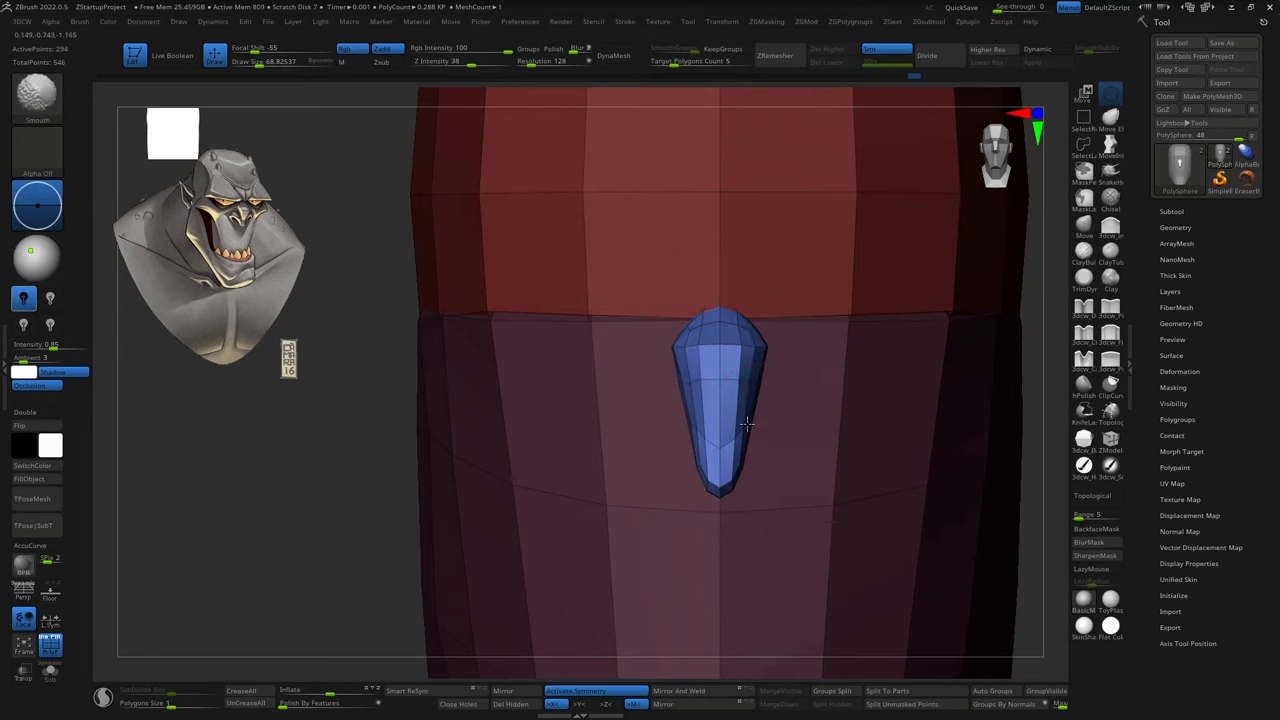
Pull the nose's lower end down and outward, then place mirrored green spheres at its base.
mouse_move(747, 423)
right_mouse_down()
mouse_move(808, 380)
mouse_move(913, 351)
right_mouse_up()
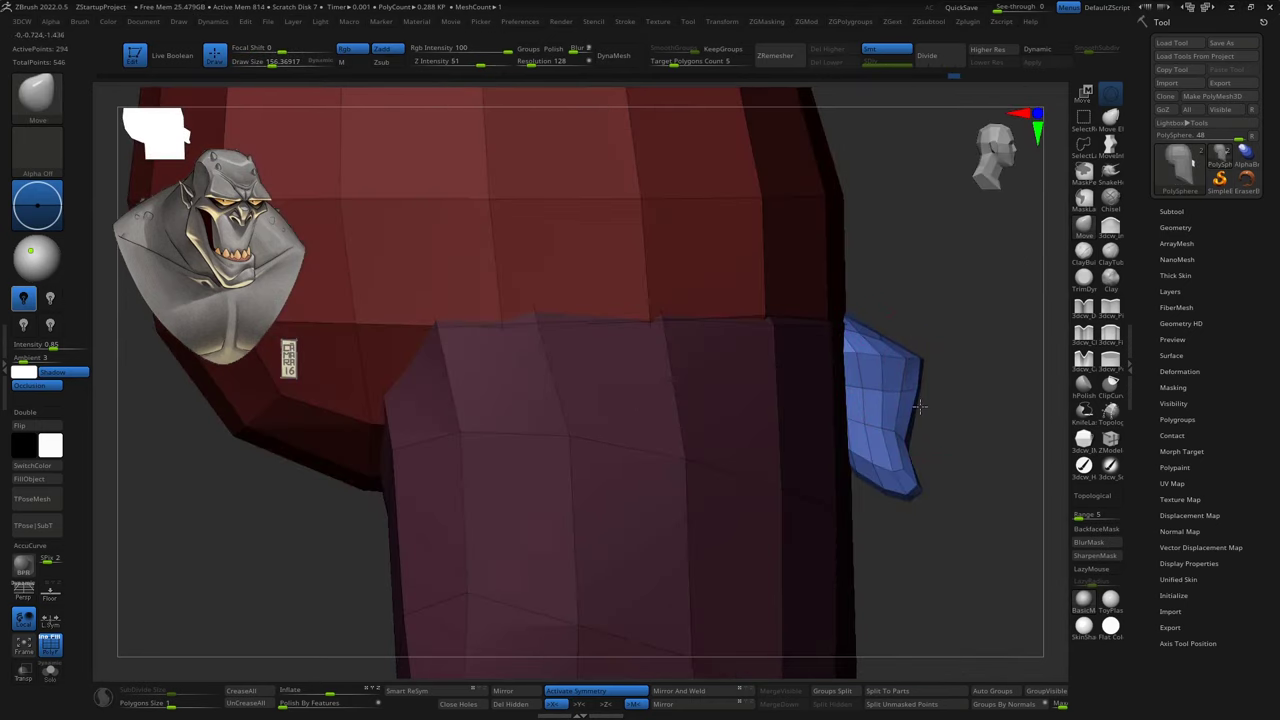
mouse_move(979, 427)
right_mouse_down()
mouse_move(787, 337)
mouse_move(750, 300)
mouse_move(768, 418)
right_mouse_up()
mouse_move(749, 336)
right_mouse_down("ctrl")
mouse_move(744, 326)
mouse_move(722, 476)
right_mouse_up("ctrl")
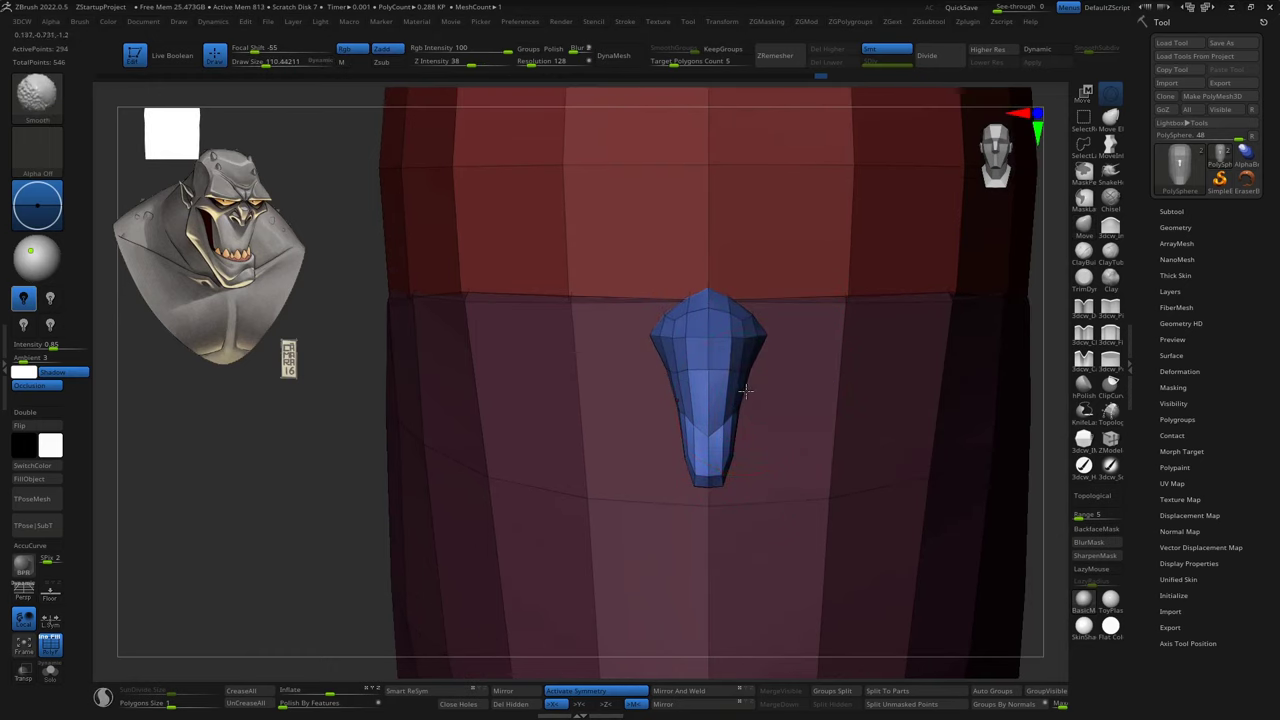
right_click_drag(745, 390, 790, 424)
left_click_drag(785, 415, 805, 475)
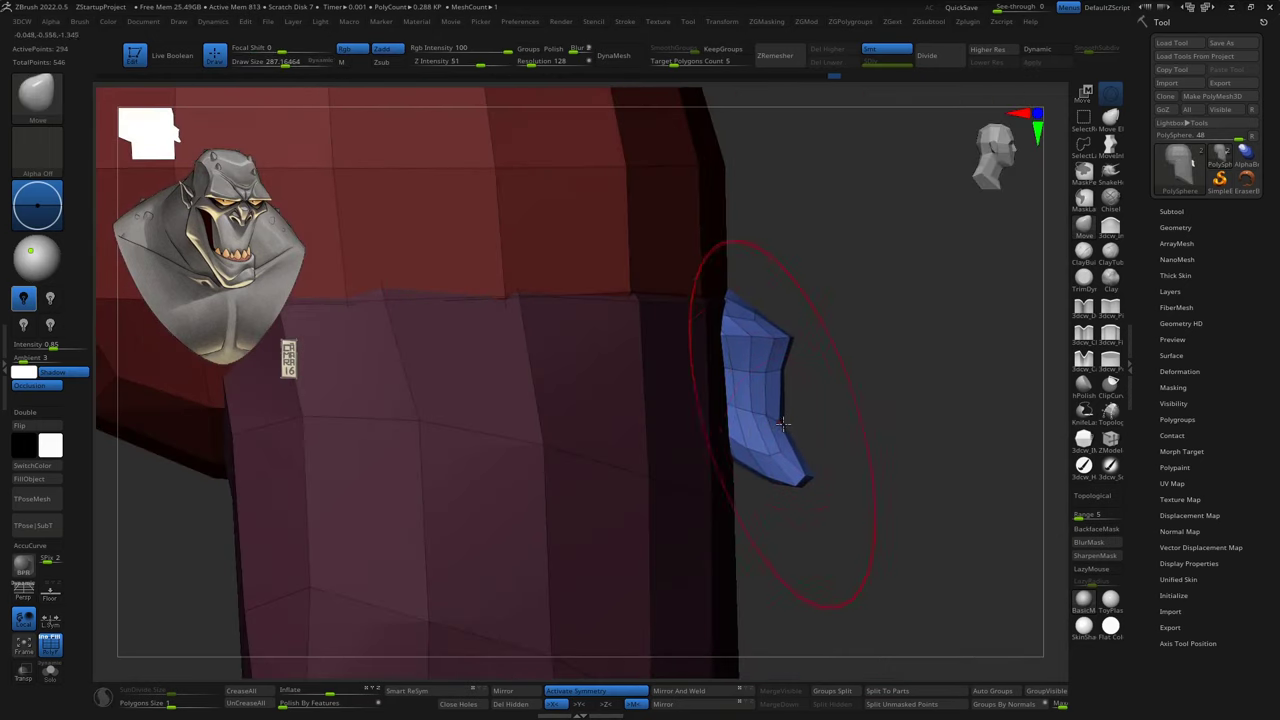
right_click_drag(783, 424, 1090, 412)
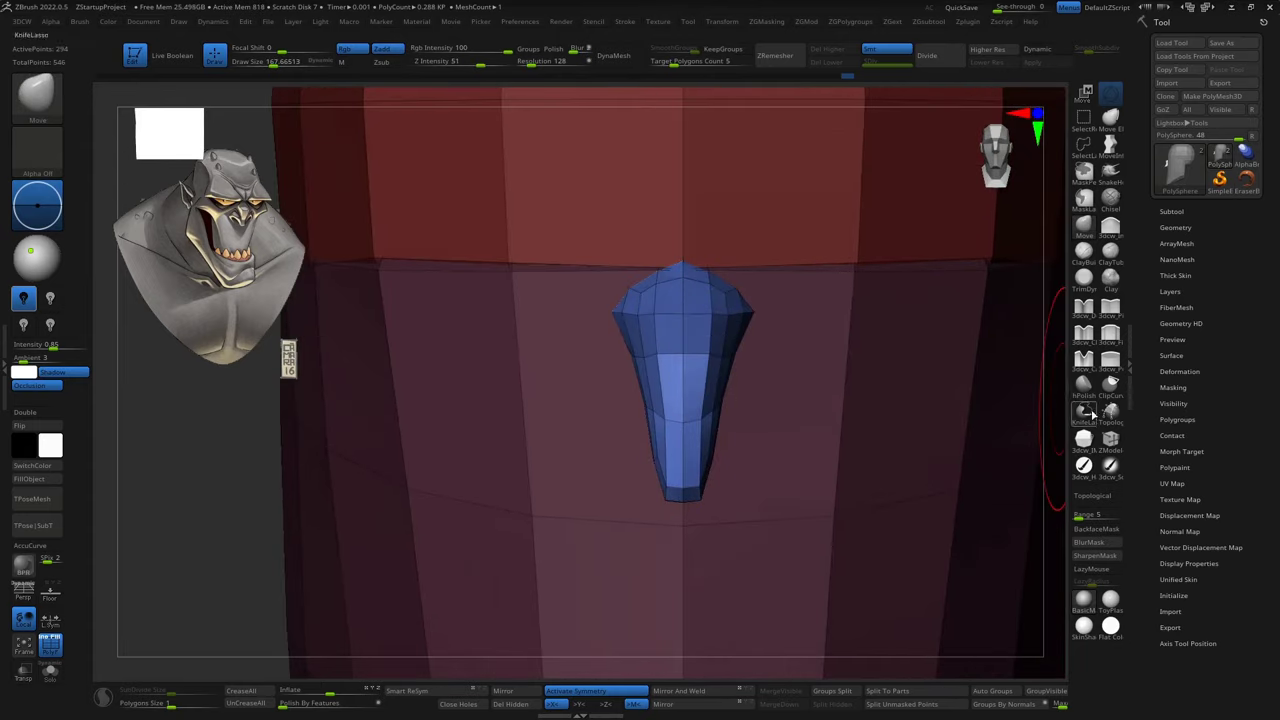
right_click_drag(823, 462, 700, 470)
left_click_drag(697, 471, 700, 480)
Position the green nostril spheres at the nose base with the gizmo and frame the head from the front.
key("w")
mouse_move(700, 471)
right_mouse_down()
mouse_move(705, 370)
mouse_move(660, 466)
mouse_move(784, 470)
mouse_move(668, 410)
right_mouse_up()
key("q")
key("s")
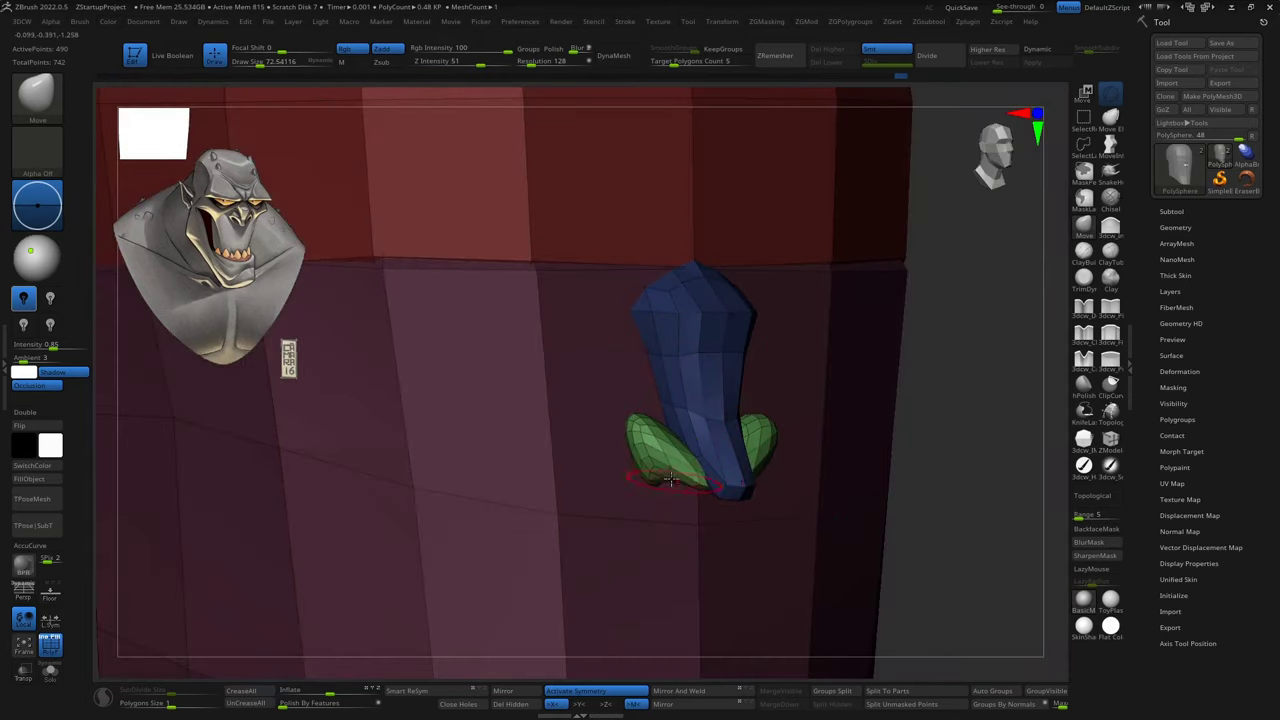
mouse_move(670, 479)
right_mouse_down()
mouse_move(762, 410)
mouse_move(730, 425)
mouse_move(697, 403)
right_mouse_up()
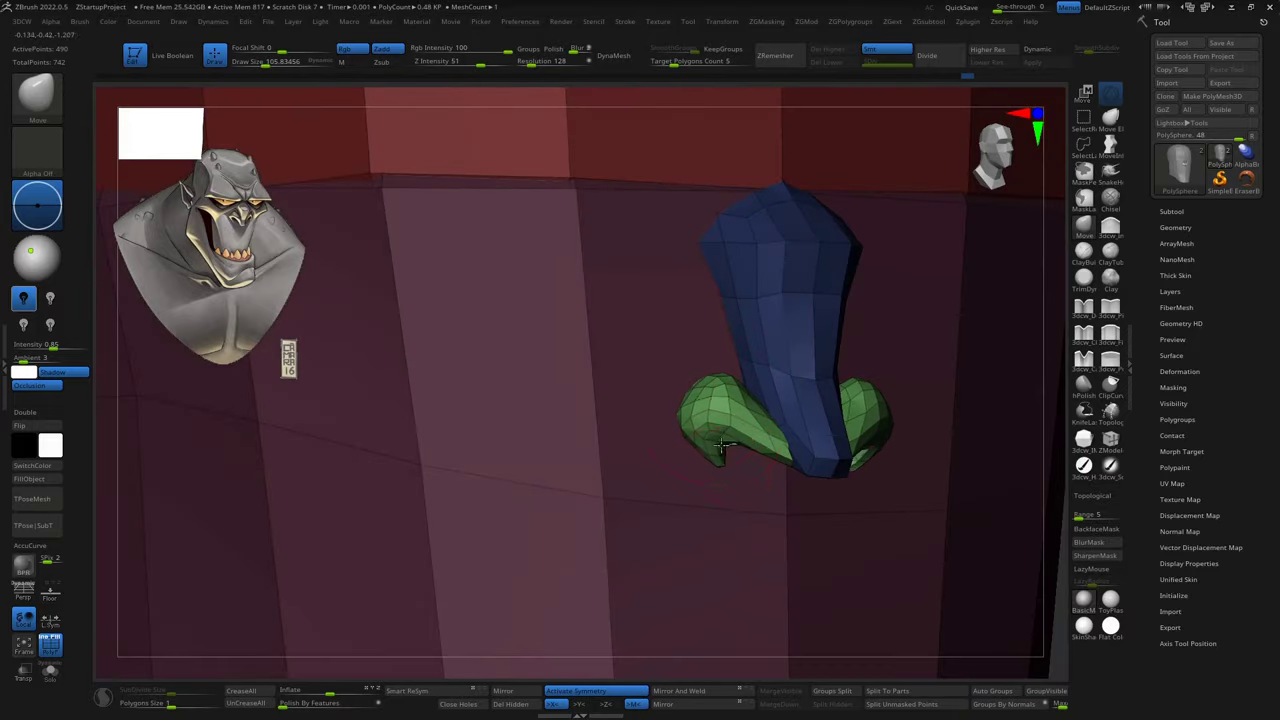
mouse_move(727, 380)
right_mouse_down()
mouse_move(829, 229)
mouse_move(743, 451)
mouse_move(648, 423)
right_mouse_up()
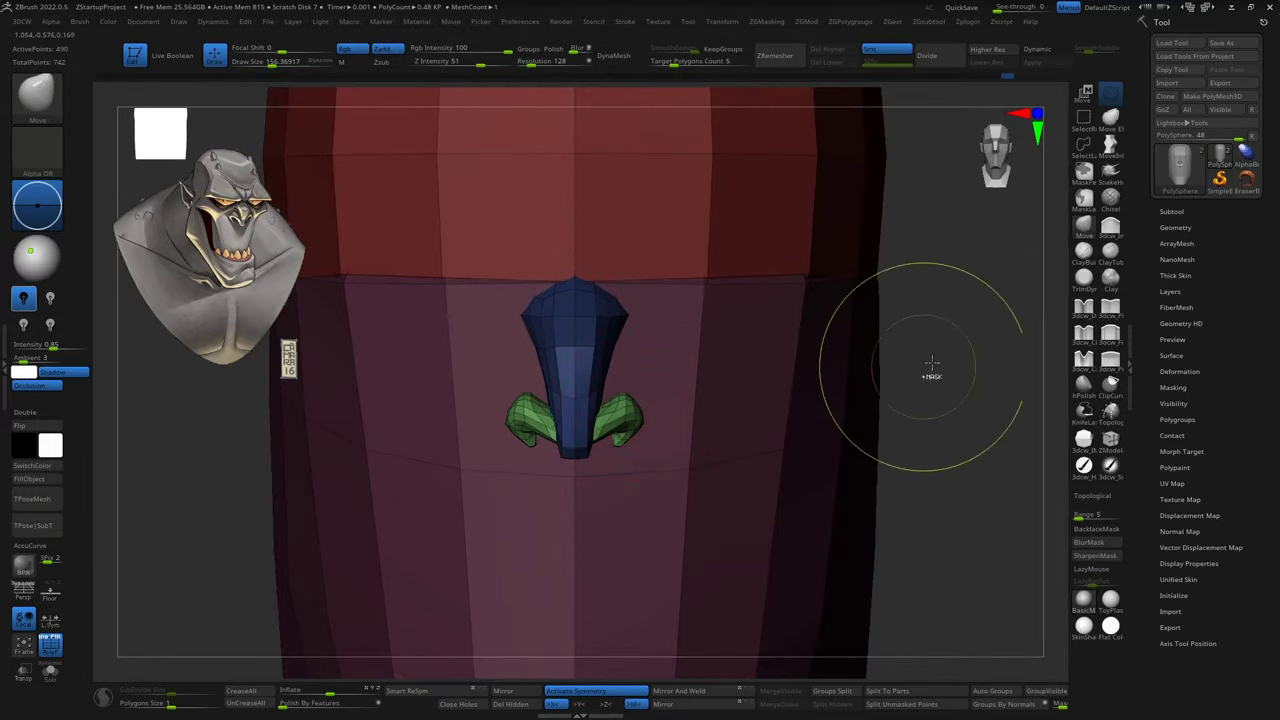
right_click_drag(931, 366, 829, 357)
Isolate the nose, bring the head back, and move the nose and nostrils lower on the face.
key("d")
left_click(920, 328, "ctrl+shift")
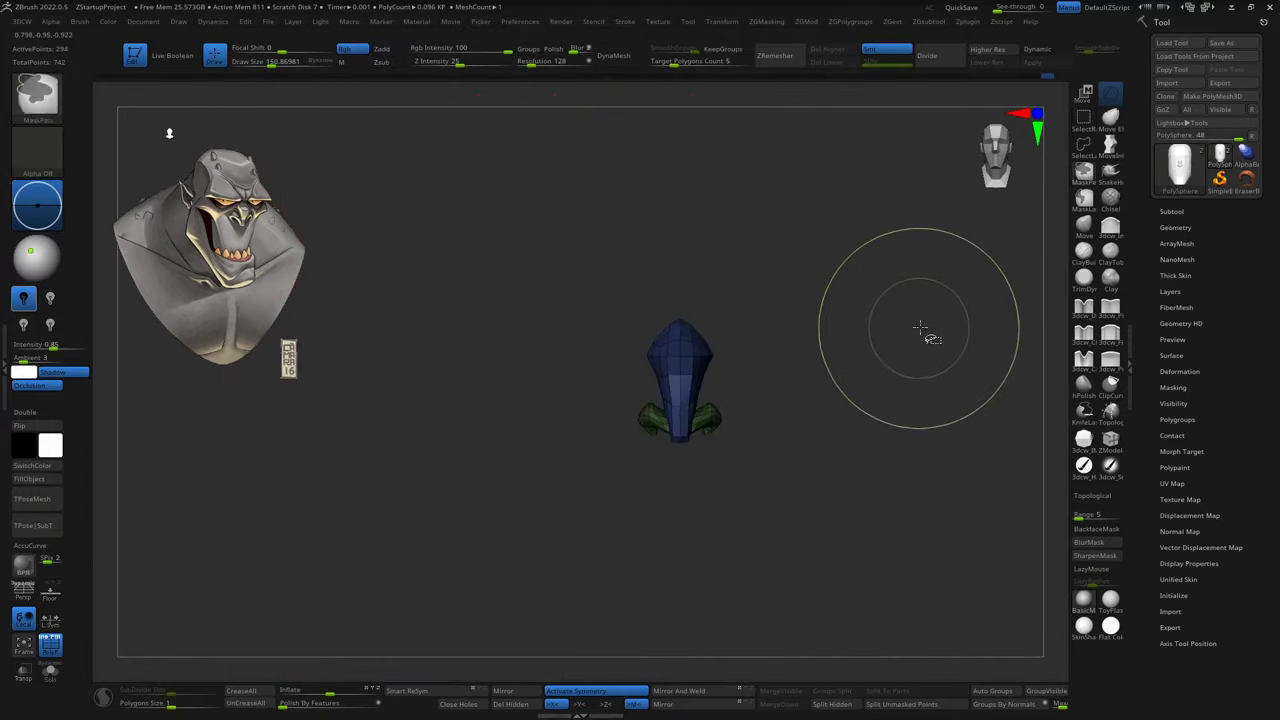
left_click(920, 328, "ctrl+shift")
key("w")
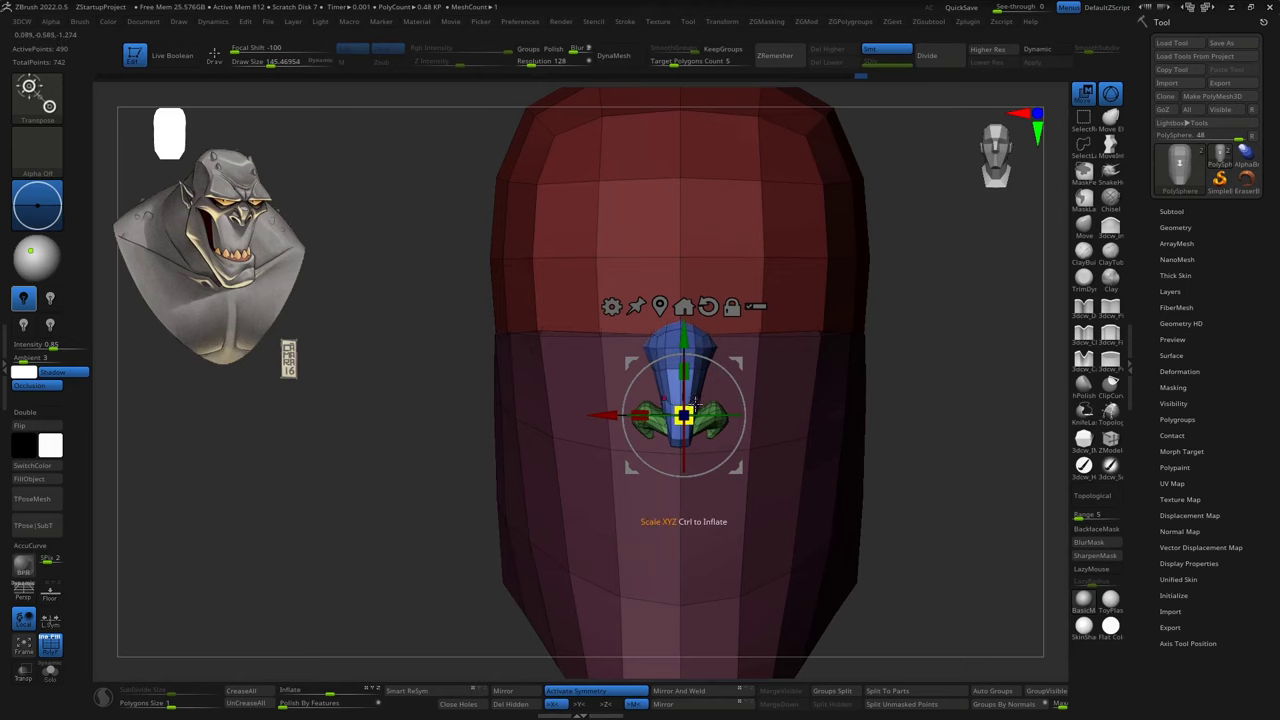
key("q")
right_click_drag(843, 414, 780, 421)
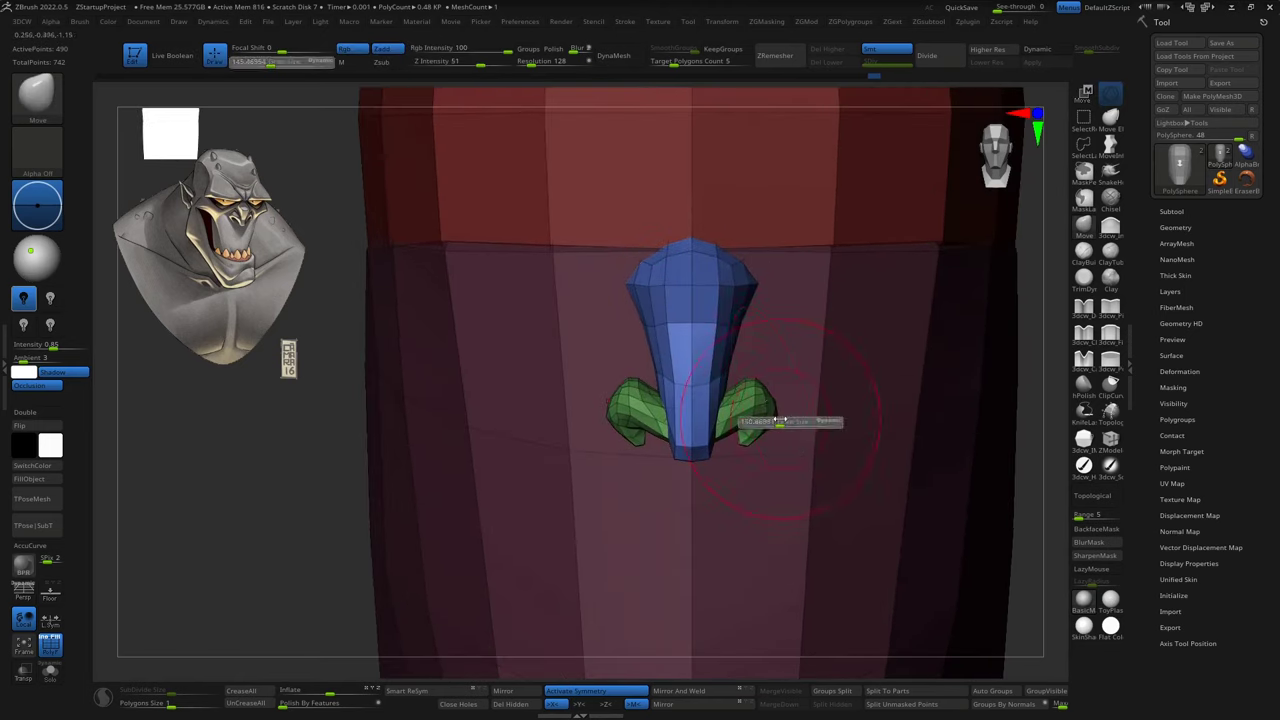
mouse_move(729, 367)
right_mouse_down()
mouse_move(680, 455)
mouse_move(920, 409)
mouse_move(676, 492)
mouse_move(665, 399)
right_mouse_up()
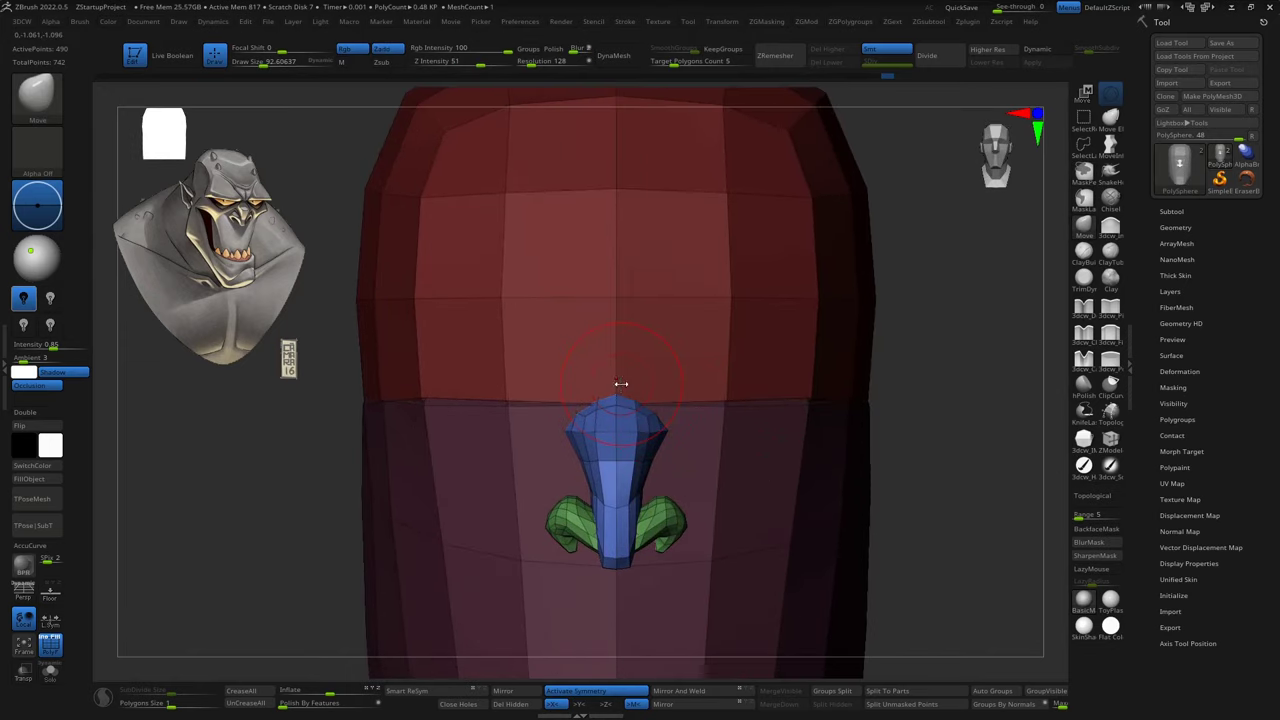
left_click_drag(631, 374, 621, 396)
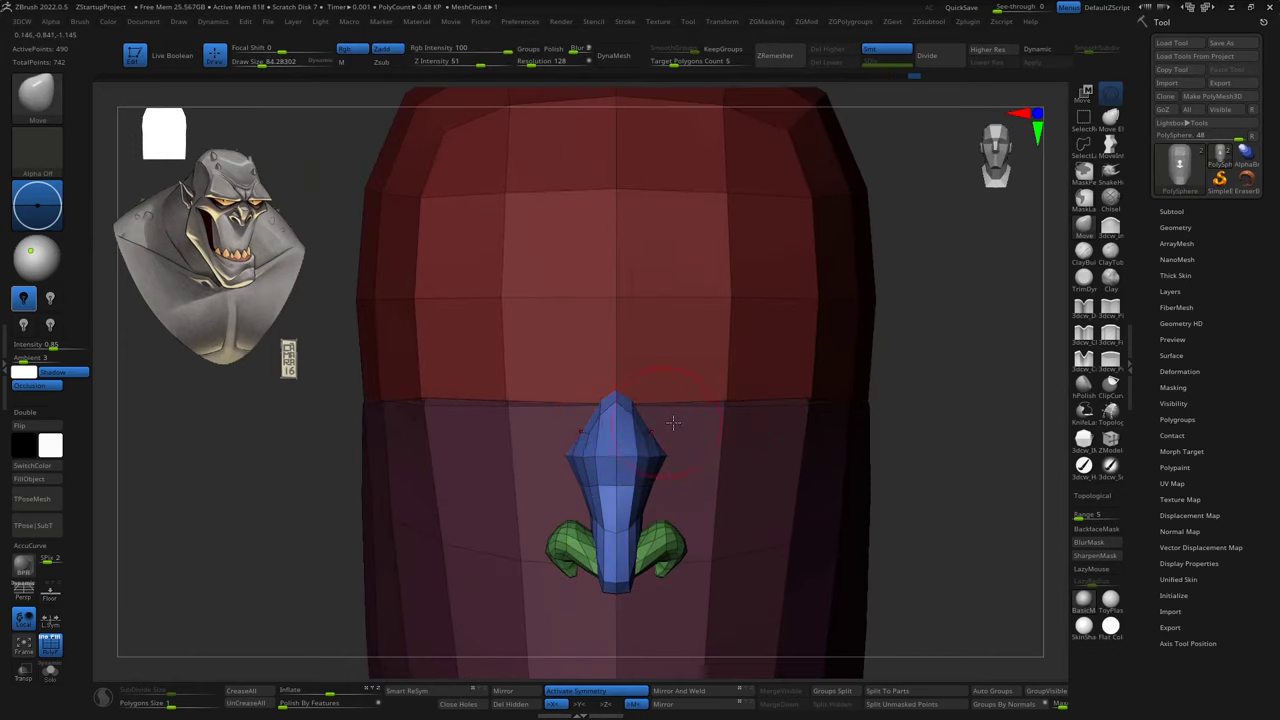
Review the lowered nose from several angles, then insert sphere eyes onto the face.
right_click_drag(673, 423, 735, 428)
mouse_move(760, 530)
right_mouse_down()
mouse_move(782, 503)
mouse_move(699, 548)
mouse_move(814, 566)
right_mouse_up()
mouse_move(686, 514)
right_mouse_down()
mouse_move(727, 490)
mouse_move(727, 415)
right_mouse_up()
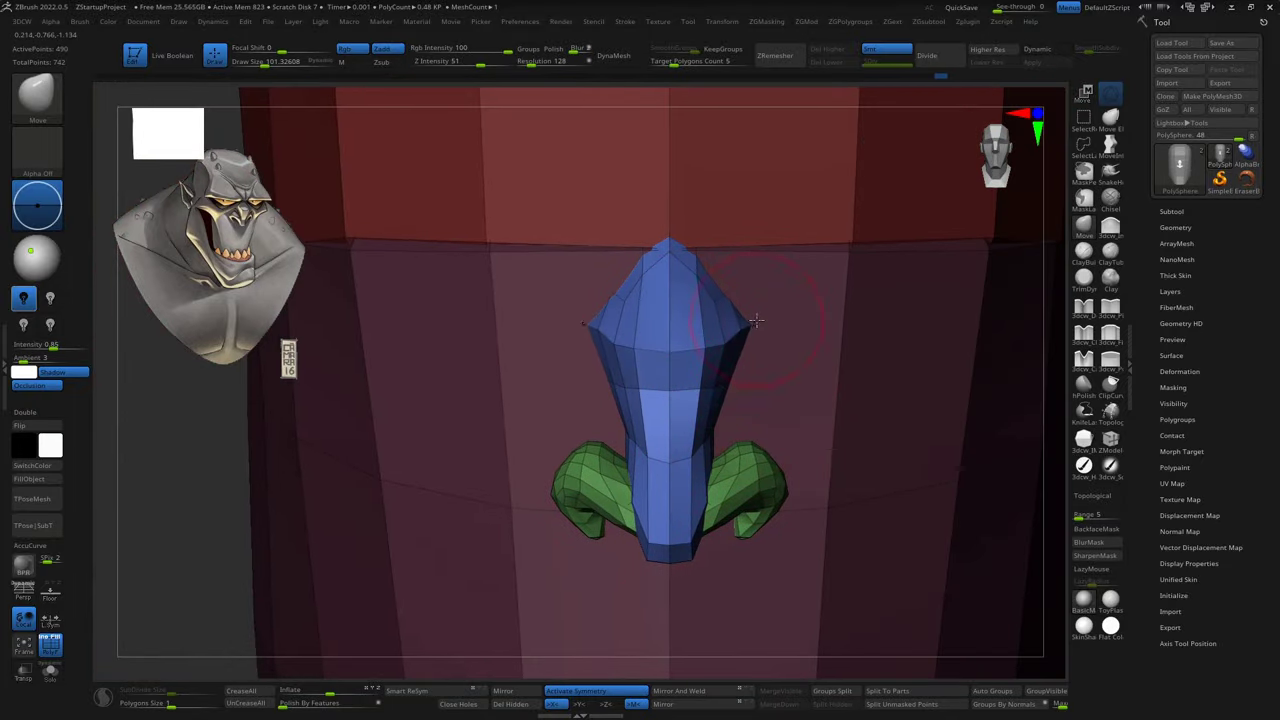
mouse_move(757, 329)
right_mouse_down("ctrl")
mouse_move(829, 229)
mouse_move(746, 429)
right_mouse_up("ctrl")
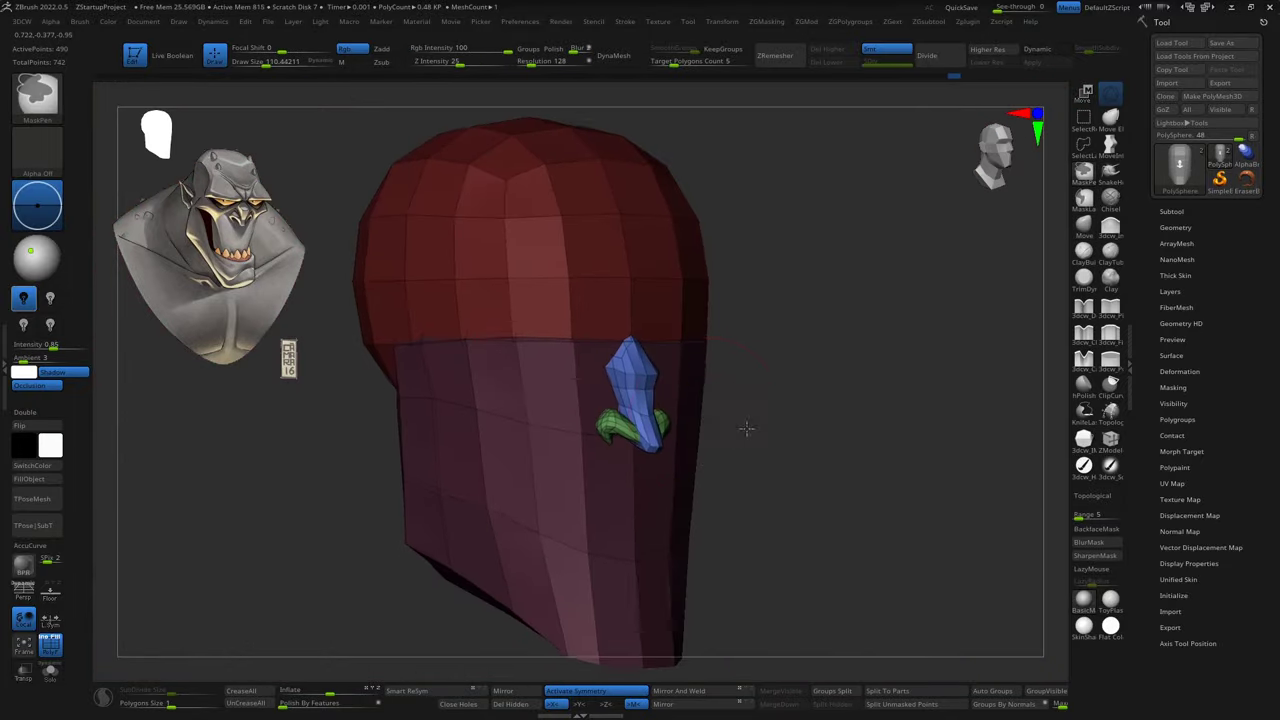
mouse_move(648, 413)
right_mouse_down()
mouse_move(690, 393)
mouse_move(667, 397)
right_mouse_up()
right_click_drag(659, 441, 640, 470, "ctrl")
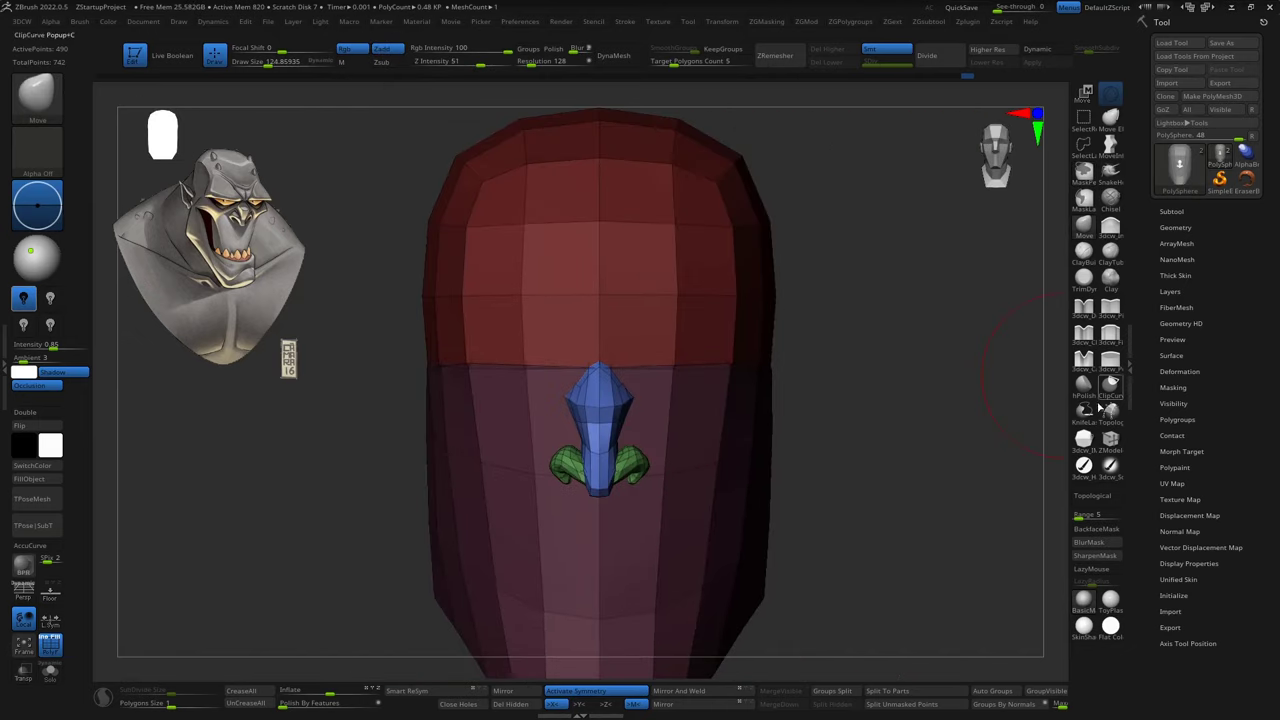
left_click_drag(748, 420, 766, 423)
right_click_drag(830, 400, 828, 392)
Push the purple eye spheres deeper into the head with Transpose and check them from above.
key("ctrl+z")
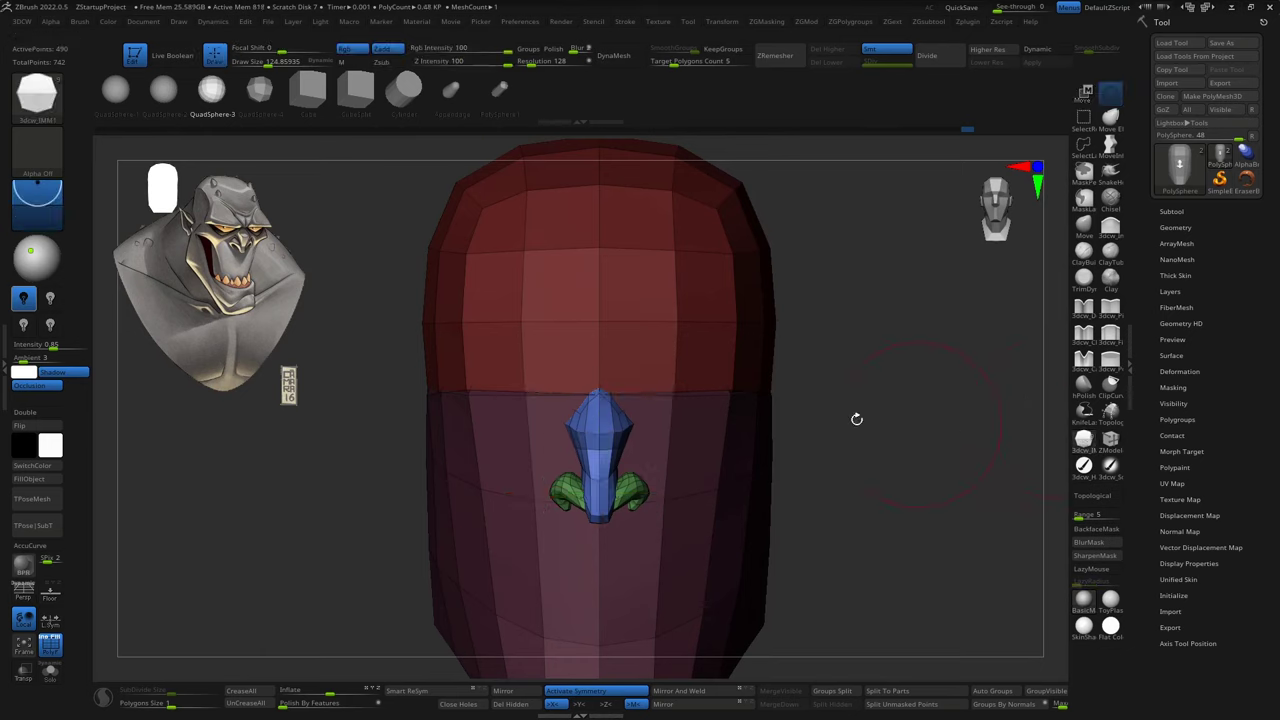
key("ctrl+shift+z")
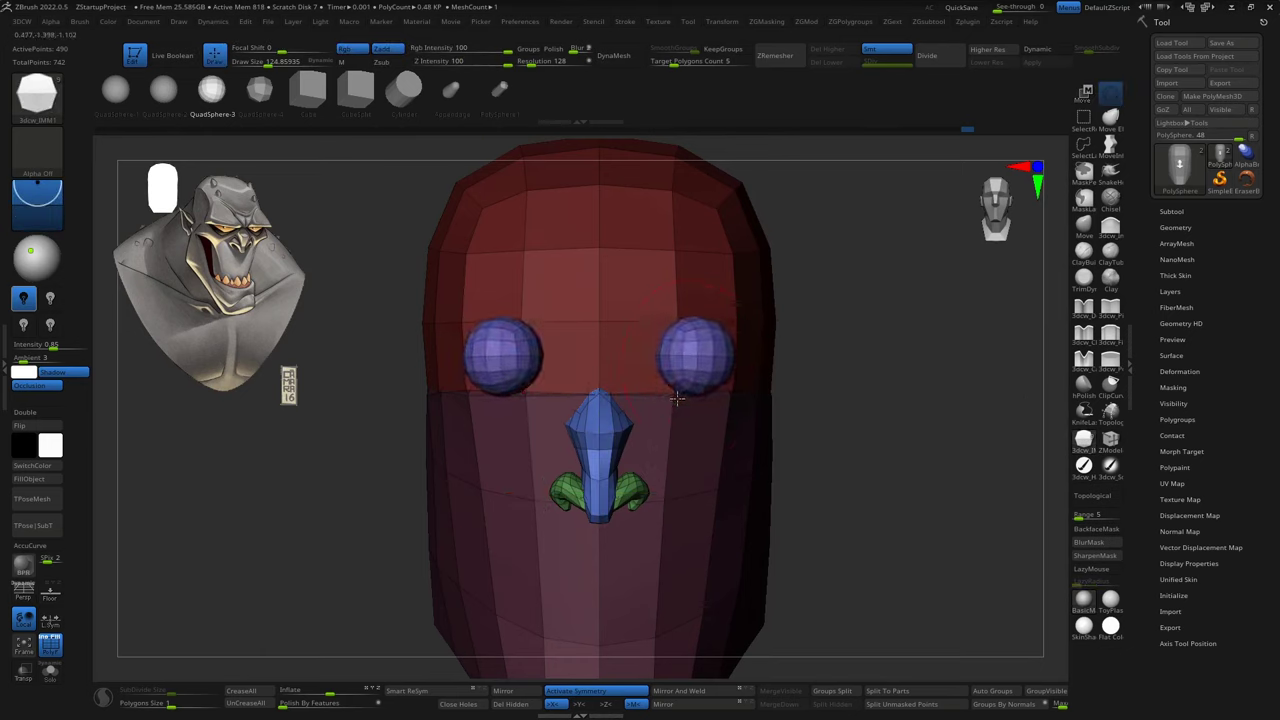
key("w")
right_click_drag(690, 470, 690, 400)
mouse_move(688, 506)
left_mouse_down()
mouse_move(688, 560)
mouse_move(632, 424)
left_mouse_up()
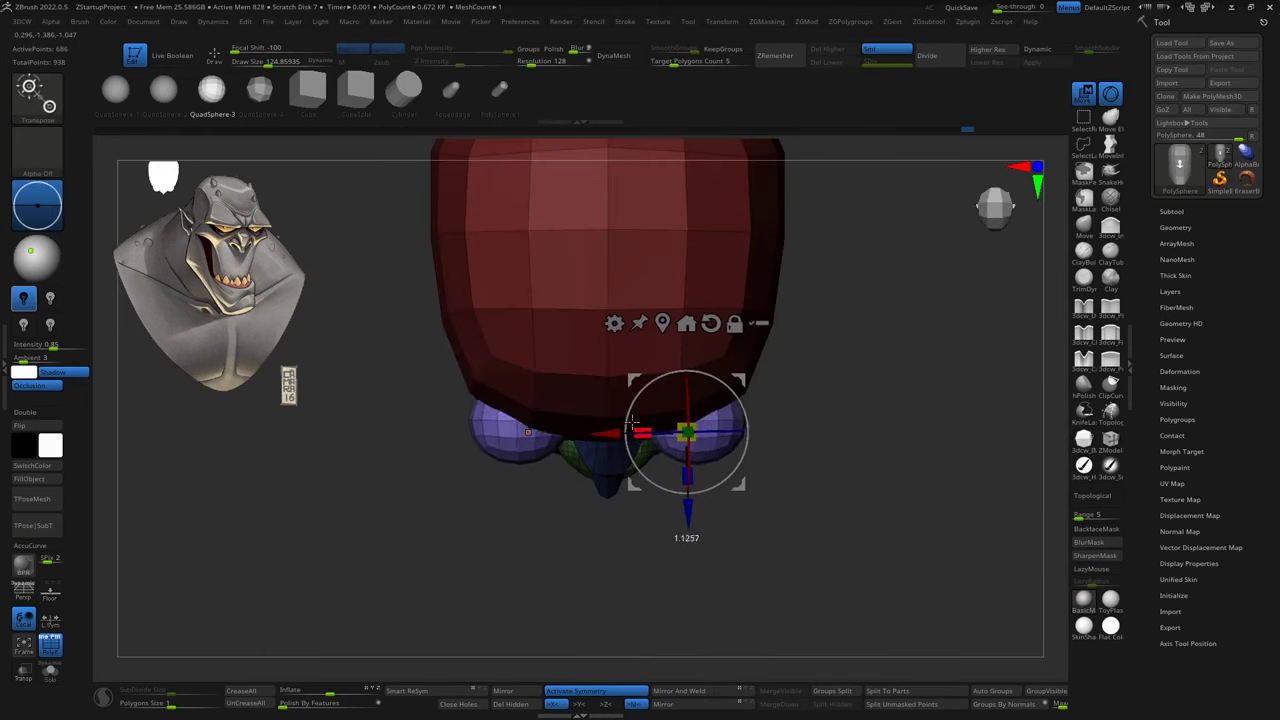
mouse_move(869, 423)
right_mouse_down()
mouse_move(894, 366)
mouse_move(745, 403)
mouse_move(851, 403)
mouse_move(929, 363)
mouse_move(871, 405)
mouse_move(792, 342)
right_mouse_up()
key("q")
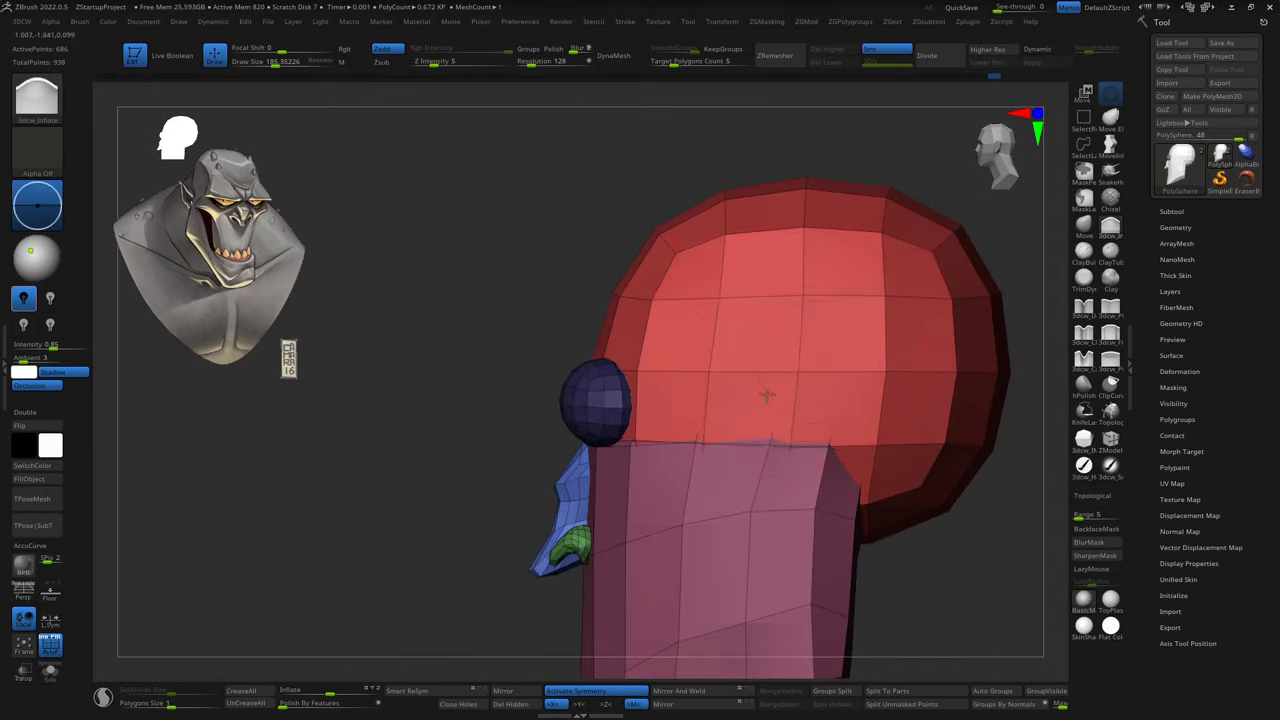
Isolate the eye spheres, restore the head, and scale the eyes into wide ovals.
mouse_move(767, 395)
right_mouse_down()
mouse_move(793, 360)
mouse_move(880, 414)
right_mouse_up()
key("w")
left_click(676, 410, "ctrl+shift")
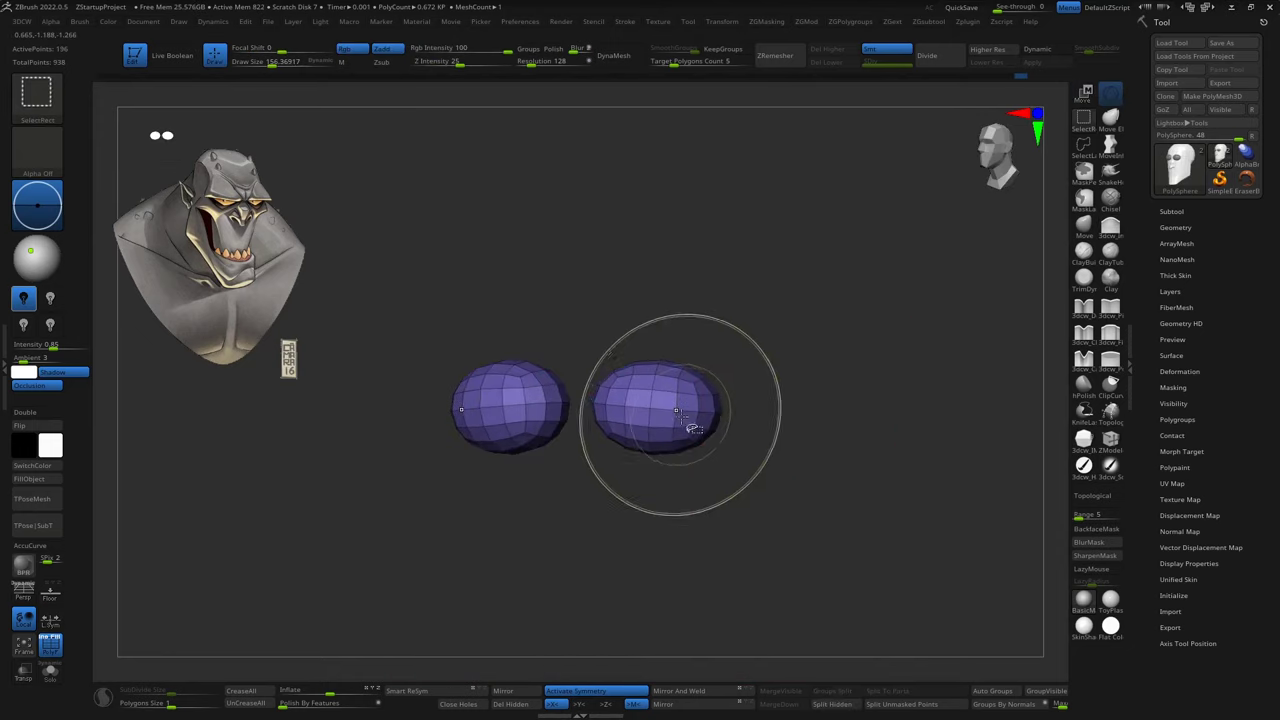
left_click(714, 423, "ctrl+shift")
key("w")
mouse_move(743, 414)
right_mouse_down()
mouse_move(737, 429)
mouse_move(796, 402)
mouse_move(837, 471)
mouse_move(815, 420)
mouse_move(826, 359)
right_mouse_up()
Pull both purple ovals upward into pointed horn shapes with the Move brush.
key("q")
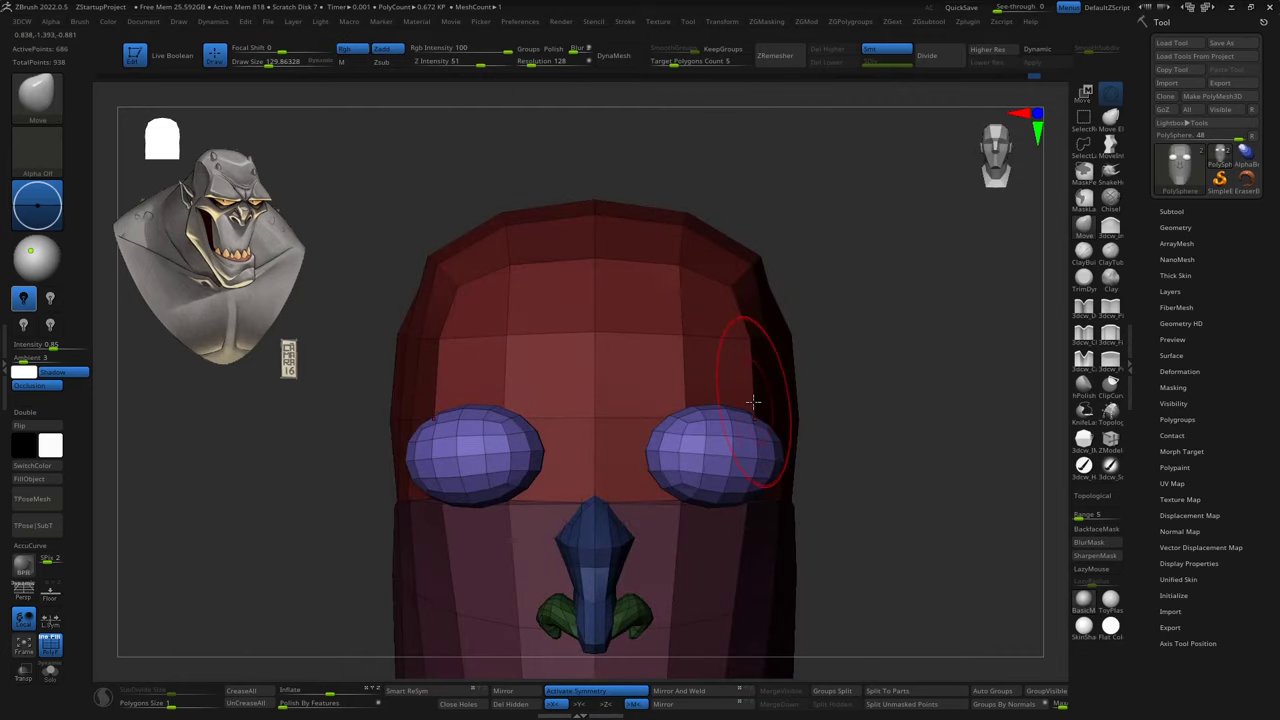
left_click_drag(753, 401, 736, 374)
key("s")
mouse_move(637, 441)
right_mouse_down()
mouse_move(806, 397)
mouse_move(536, 466)
right_mouse_up()
mouse_move(490, 415)
right_mouse_down()
mouse_move(823, 471)
mouse_move(737, 508)
mouse_move(844, 412)
mouse_move(790, 420)
mouse_move(800, 440)
mouse_move(886, 443)
mouse_move(811, 476)
mouse_move(822, 446)
right_mouse_up()
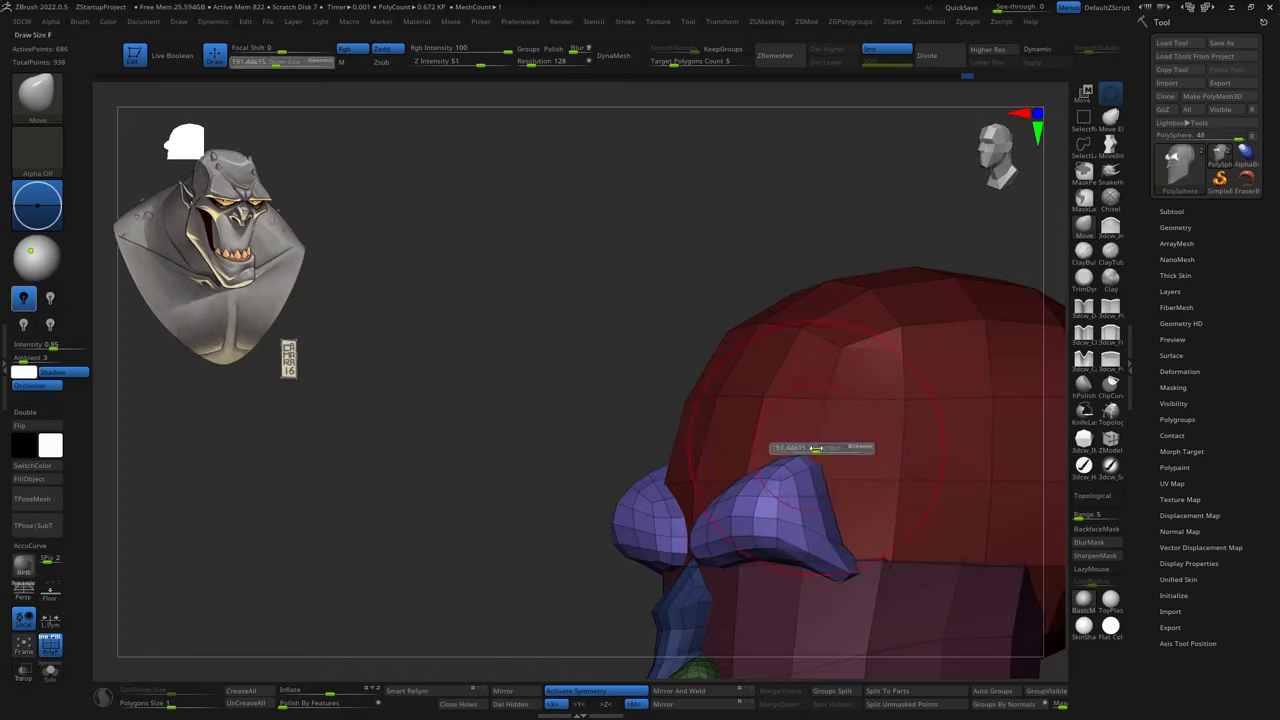
Crease the horns with DamStandard, switch to Move Topological, and check them from each side.
key("b")
key("d")
key("s")
mouse_move(865, 482)
right_mouse_down()
mouse_move(886, 443)
mouse_move(942, 517)
mouse_move(910, 497)
right_mouse_up()
key("b")
key("m")
key("t")
mouse_move(897, 397)
right_mouse_down()
mouse_move(966, 277)
mouse_move(900, 307)
mouse_move(916, 372)
right_mouse_up()
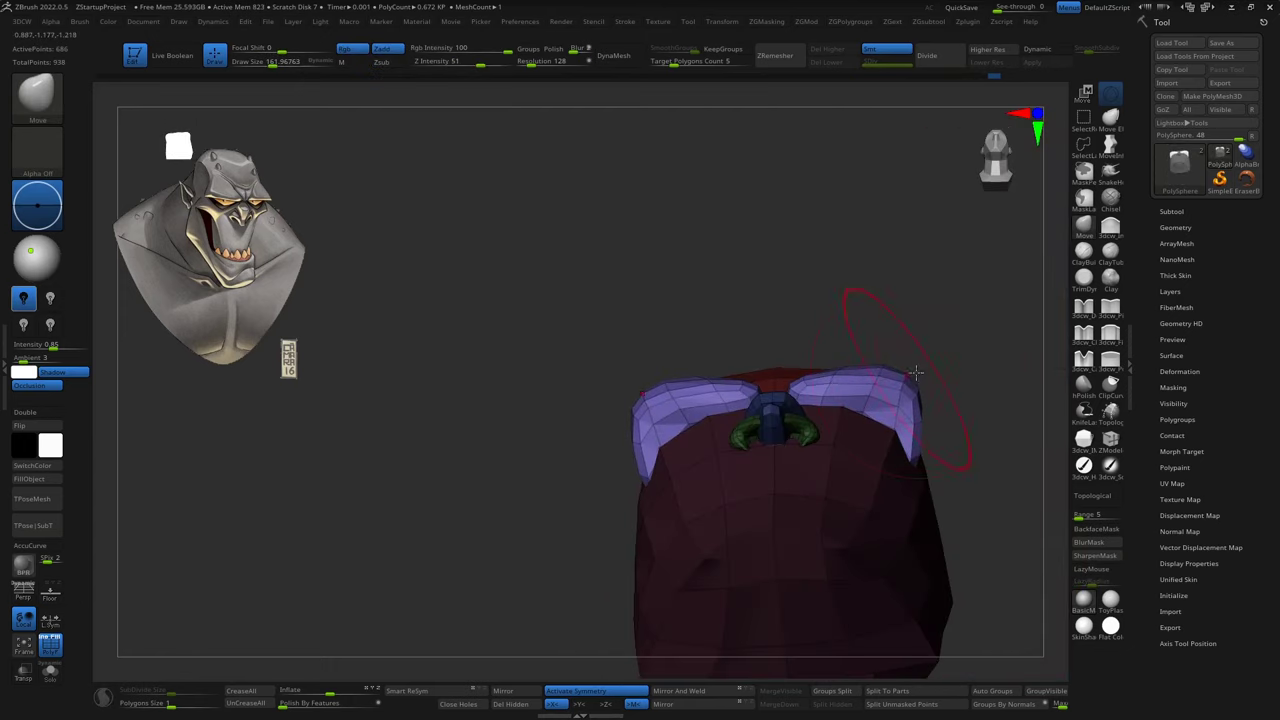
mouse_move(848, 397)
right_mouse_down()
mouse_move(782, 420)
mouse_move(886, 370)
mouse_move(958, 464)
mouse_move(829, 400)
mouse_move(889, 346)
mouse_move(872, 314)
mouse_move(943, 394)
mouse_move(912, 178)
right_mouse_up()
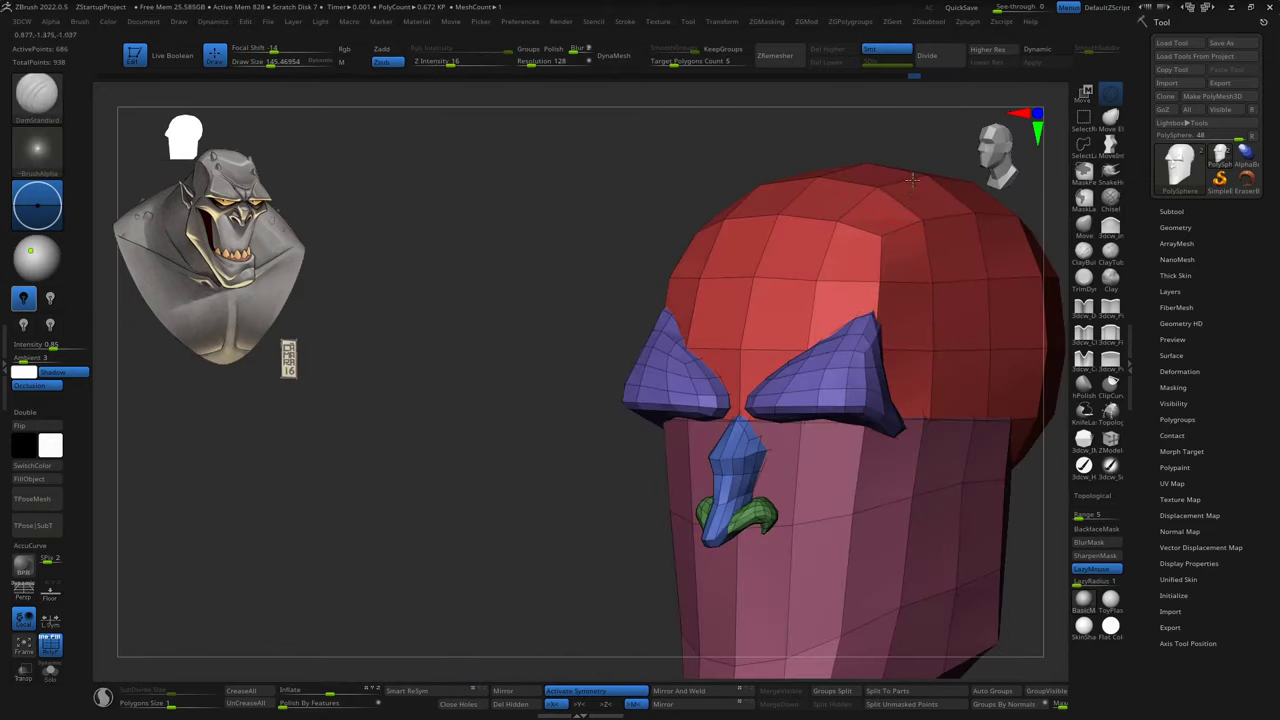
mouse_move(945, 229)
right_mouse_down()
mouse_move(968, 390)
mouse_move(837, 471)
mouse_move(800, 457)
mouse_move(808, 418)
right_mouse_up()
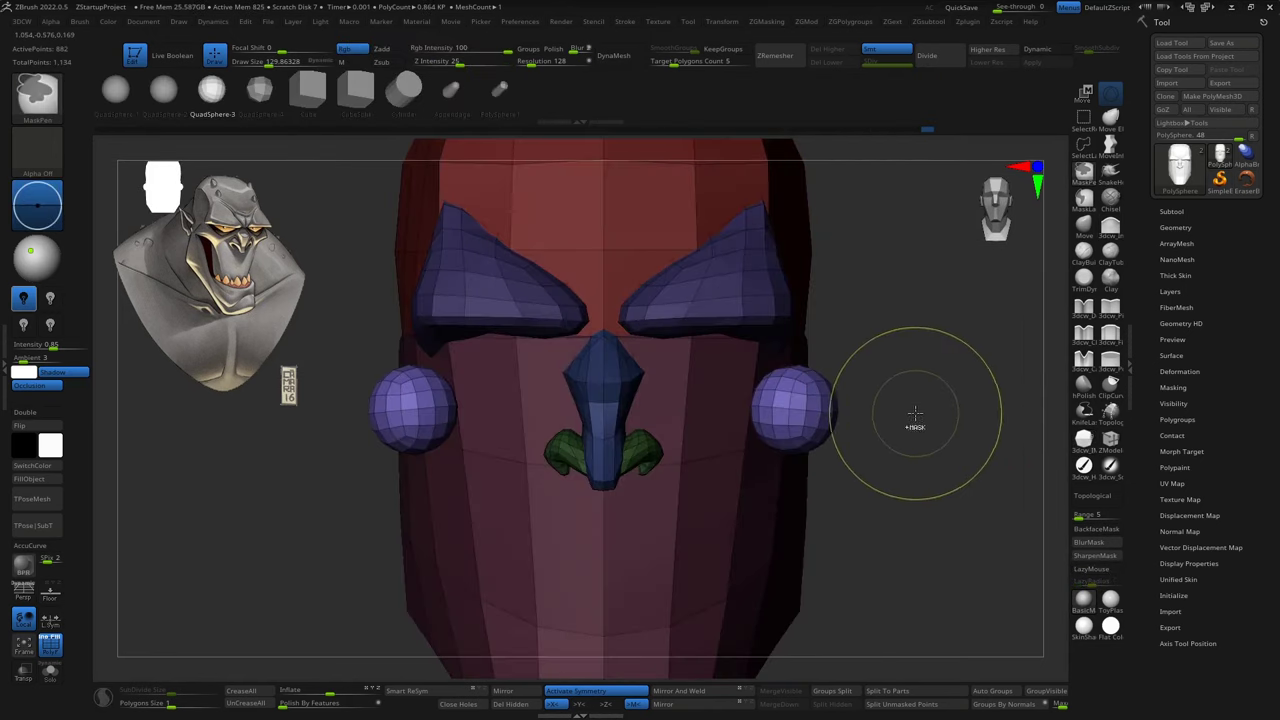
Isolate the purple pieces, restore the head, and Transpose-move the side spheres beside the nose.
left_click(909, 423, "ctrl+shift")
left_click(1084, 231)
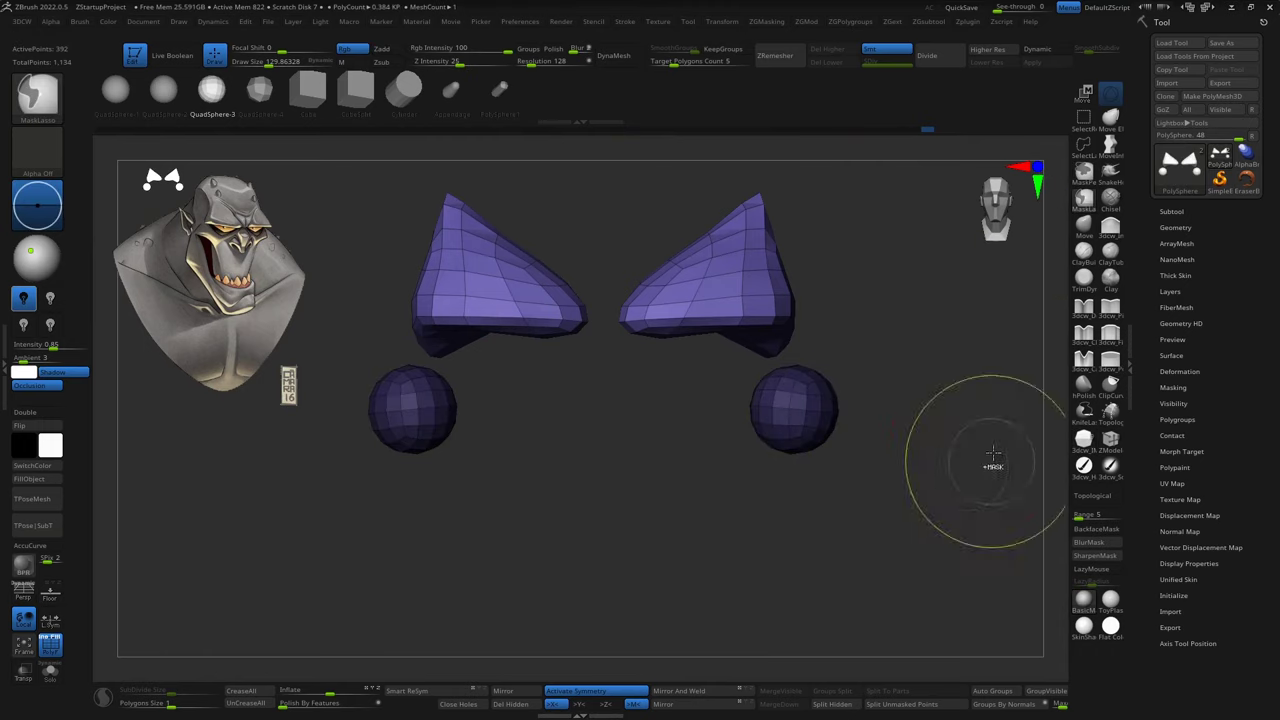
left_click(930, 460, "ctrl+shift")
key("w")
mouse_move(838, 411)
right_mouse_down()
mouse_move(909, 457)
mouse_move(848, 462)
mouse_move(894, 363)
mouse_move(801, 413)
mouse_move(876, 553)
mouse_move(786, 514)
right_mouse_up()
left_click(822, 363)
key("q")
Switch between DamStandard and Move brushes and select the side spheres to shape them into cheek lobes.
mouse_move(806, 357)
right_mouse_down()
mouse_move(762, 410)
mouse_move(943, 397)
mouse_move(975, 414)
right_mouse_up()
left_click(903, 346, "alt")
key("b")
key("d")
key("s")
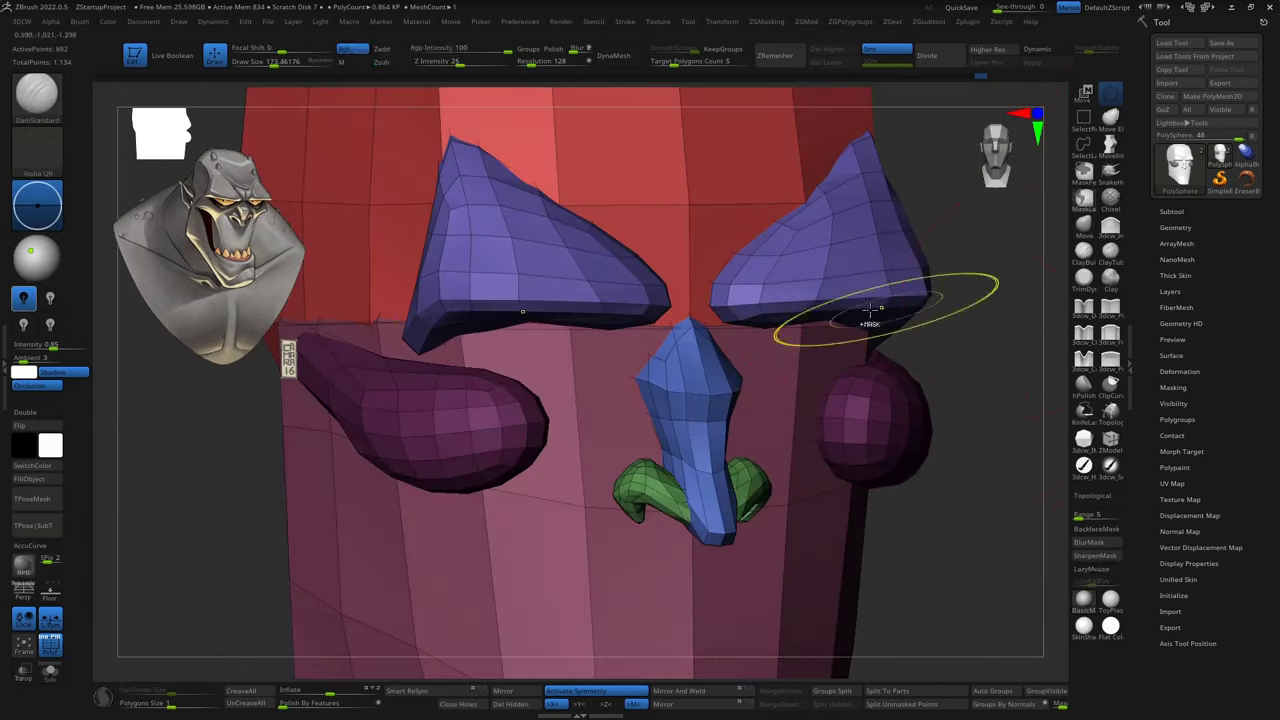
key("b")
key("m")
key("v")
left_click(530, 460, "alt")
Resize the brush and make the tongue piece active, checking the head from several angles.
right_click_drag(557, 486, 826, 503)
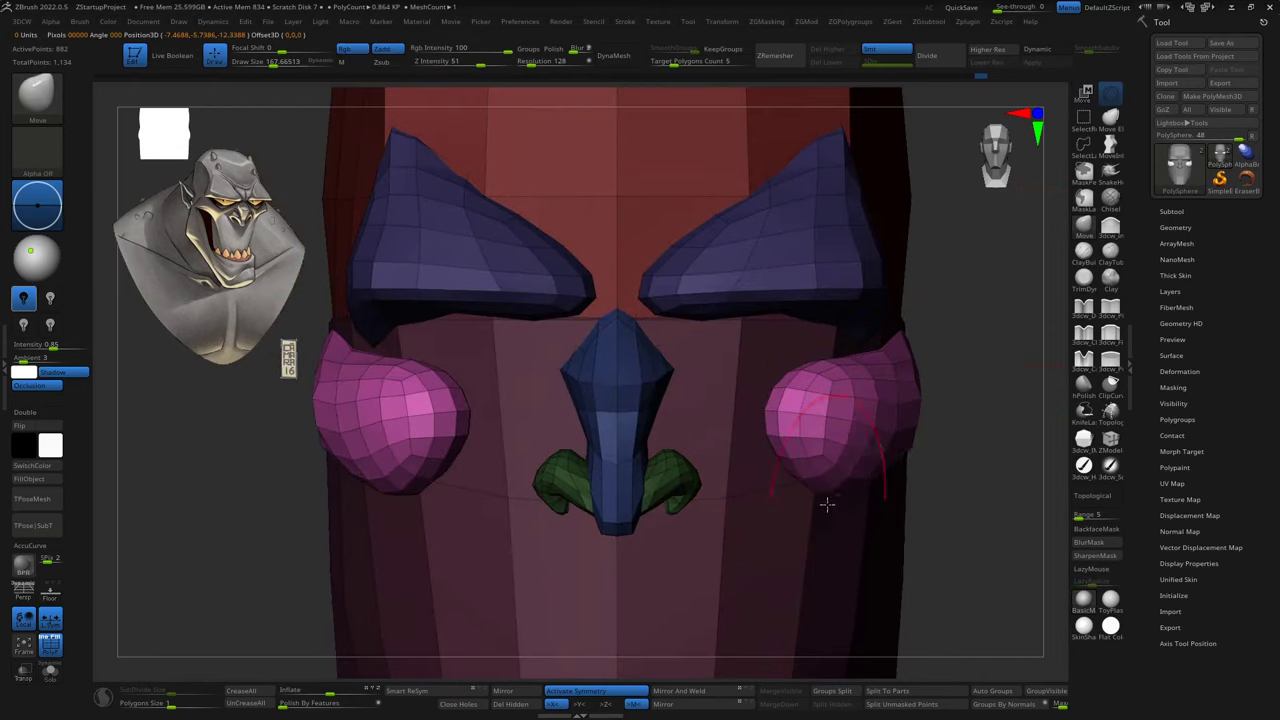
mouse_move(826, 414)
right_mouse_down()
mouse_move(1000, 457)
mouse_move(1000, 430)
mouse_move(920, 443)
mouse_move(903, 418)
mouse_move(829, 400)
right_mouse_up()
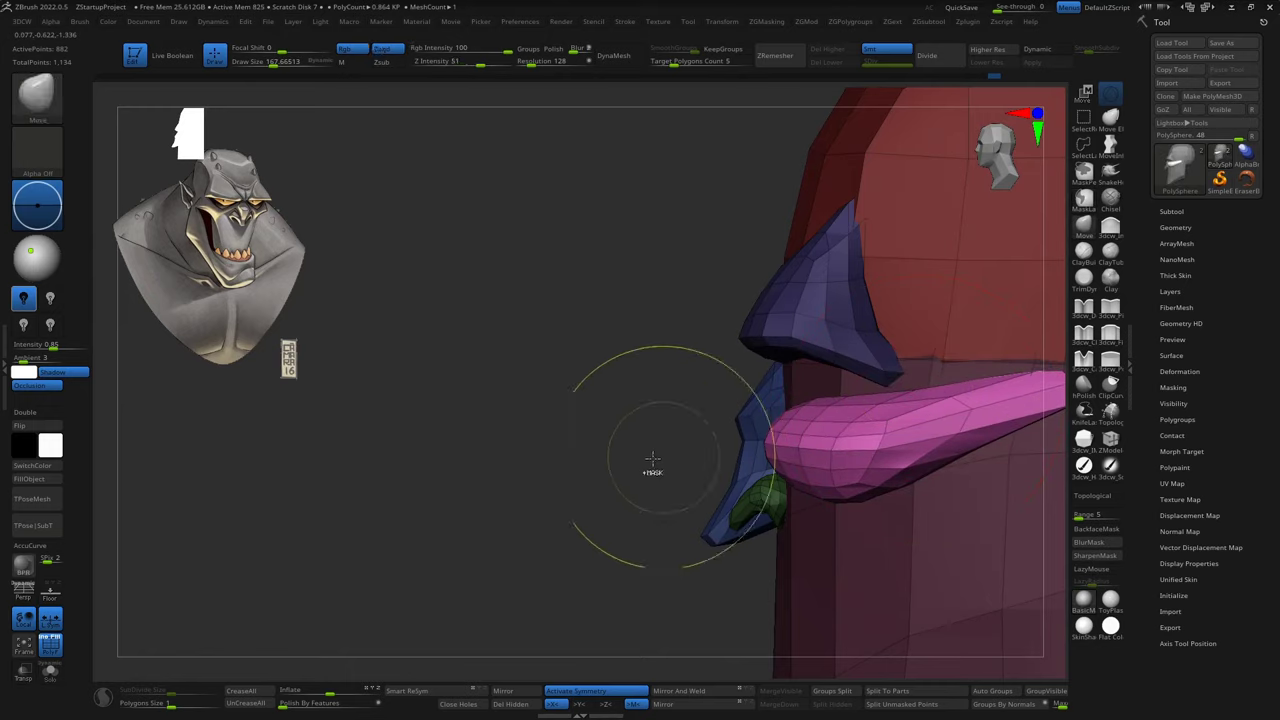
key("s")
left_click(836, 395, "alt")
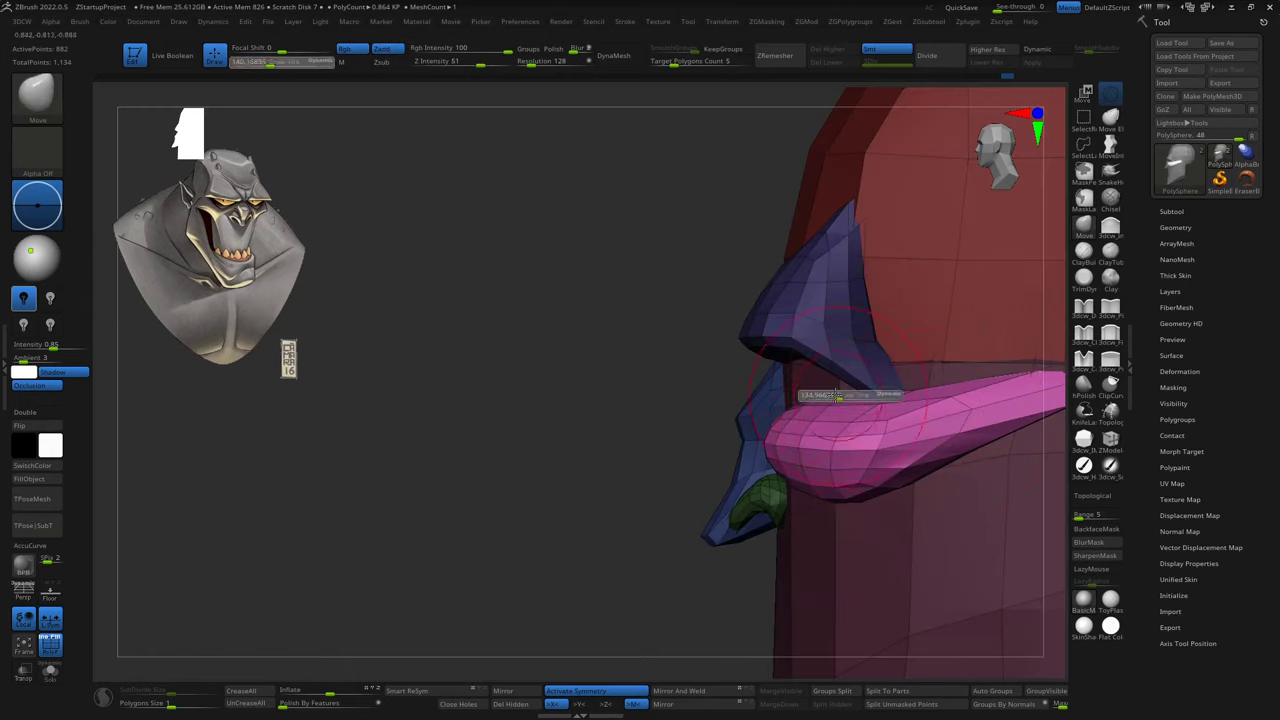
right_click_drag(823, 410, 803, 509, "shift")
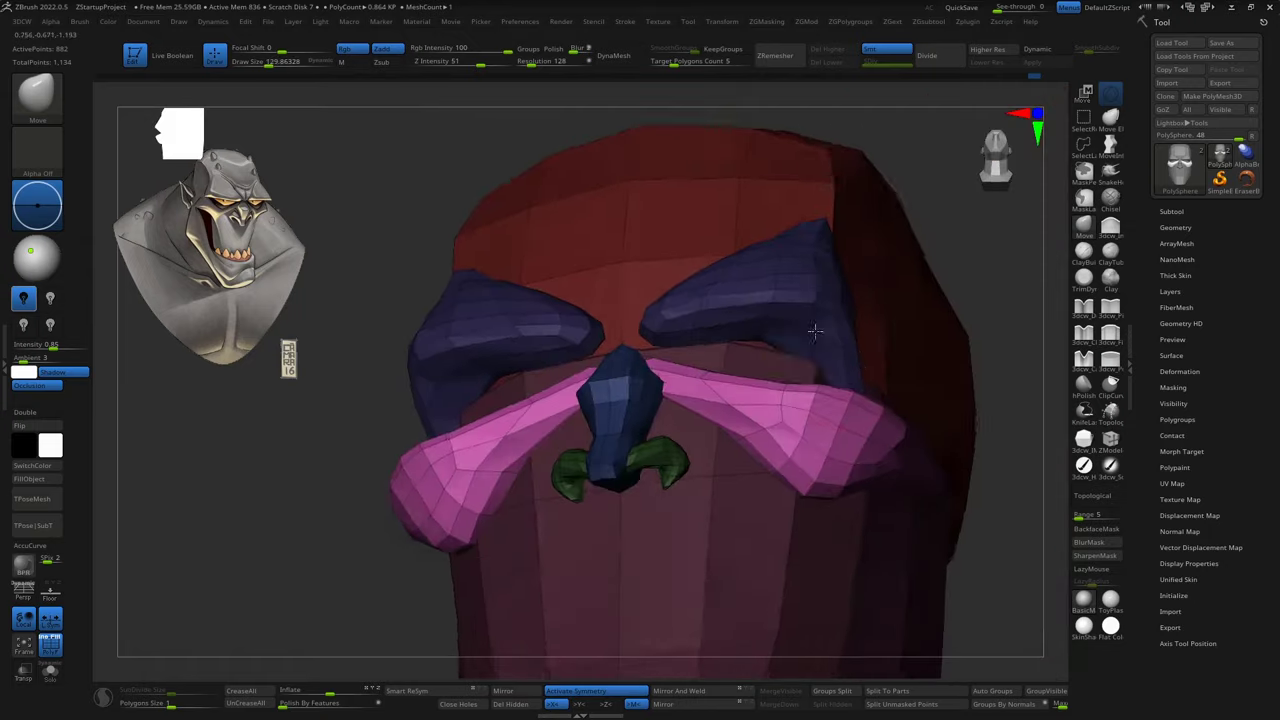
mouse_move(696, 411)
right_mouse_down()
mouse_move(905, 410)
mouse_move(679, 520)
mouse_move(796, 489)
right_mouse_up()
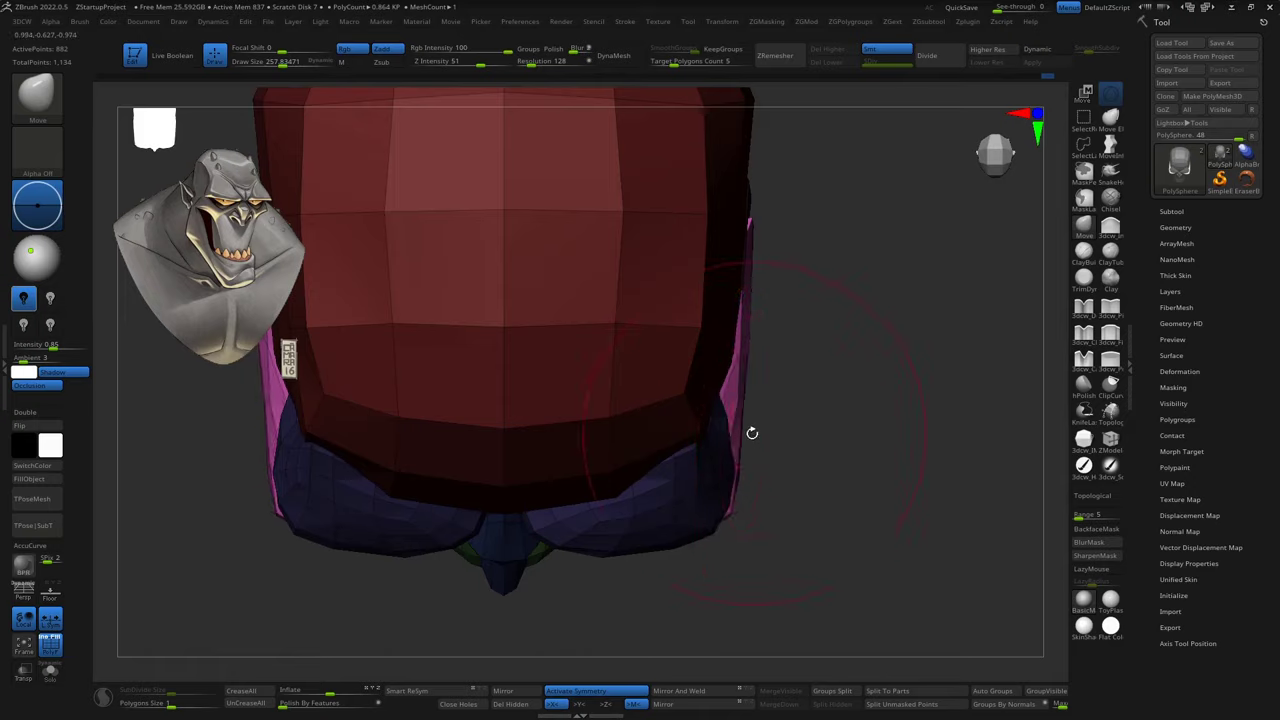
right_click_drag(752, 433, 837, 362)
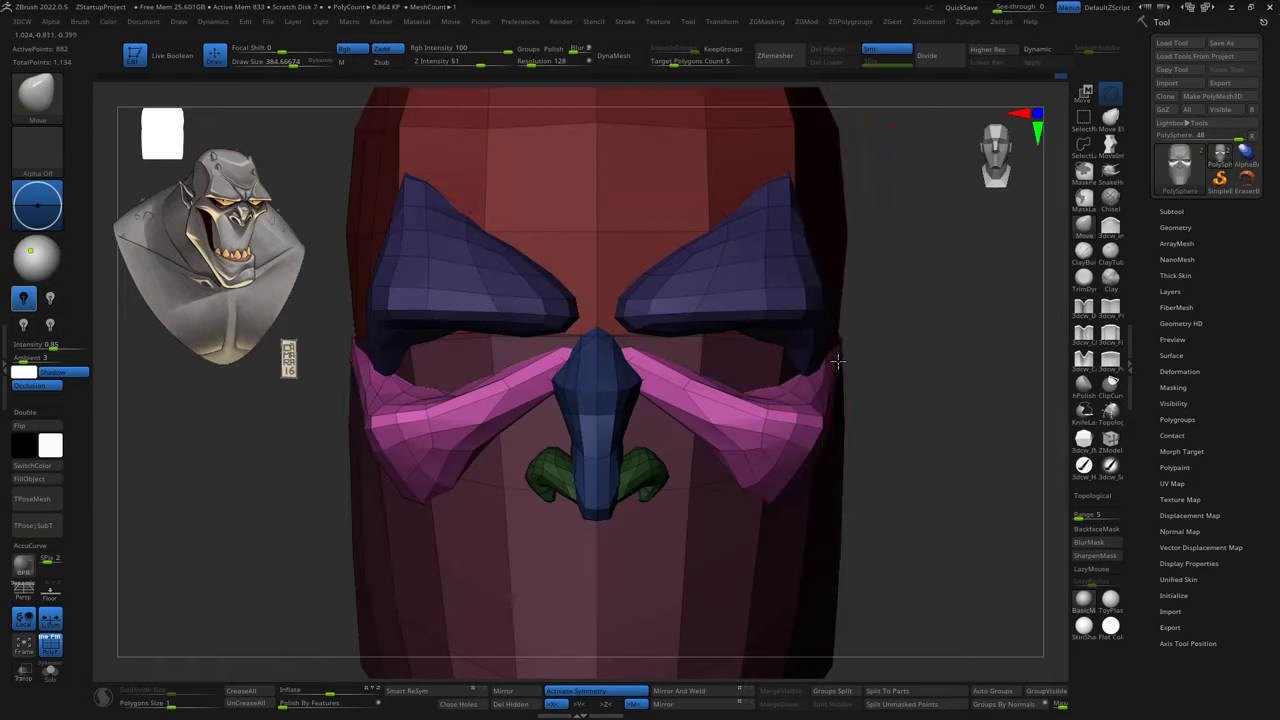
Make the mustache piece active and drag the pink cheekbone band into a wide curve from above.
mouse_move(804, 421)
right_mouse_down()
mouse_move(969, 434)
mouse_move(874, 376)
right_mouse_up()
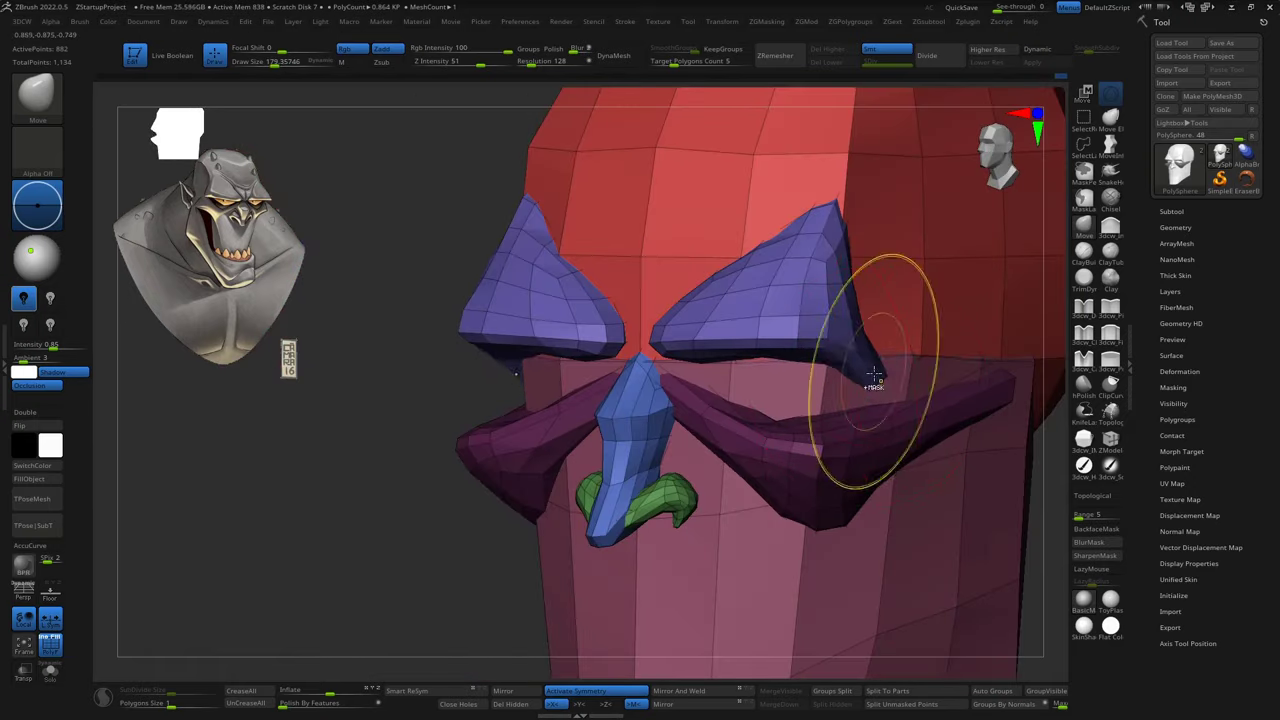
left_click(894, 449, "alt")
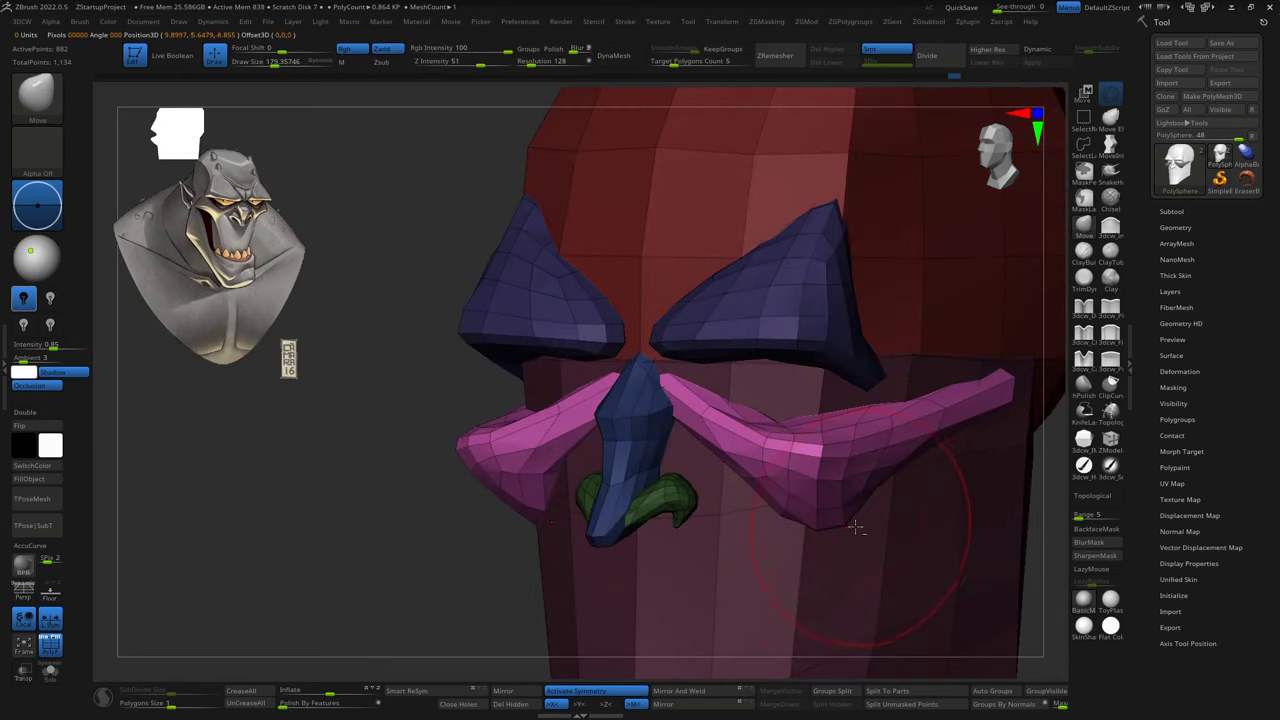
right_click_drag(855, 527, 820, 481)
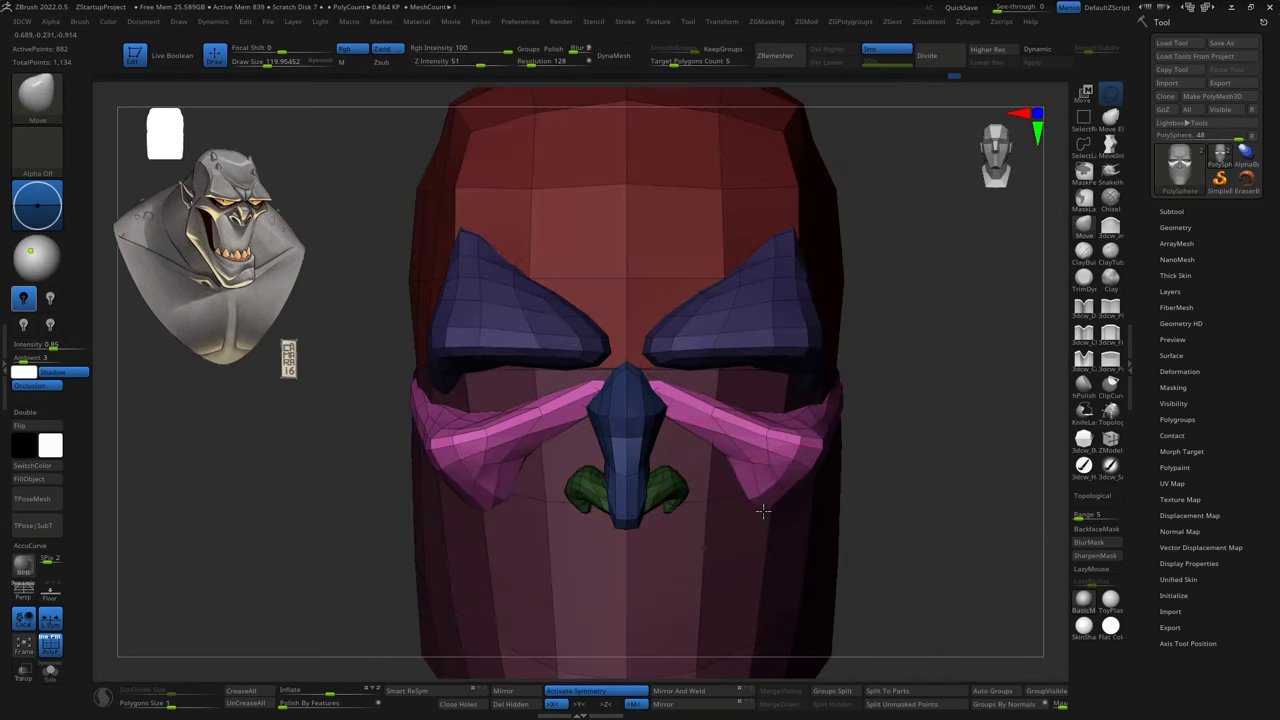
right_click_drag(763, 511, 797, 509)
mouse_move(855, 478)
right_mouse_down("shift")
mouse_move(757, 529)
mouse_move(640, 514)
mouse_move(610, 540)
mouse_move(632, 572)
mouse_move(580, 535)
mouse_move(525, 522)
mouse_move(505, 552)
right_mouse_up("shift")
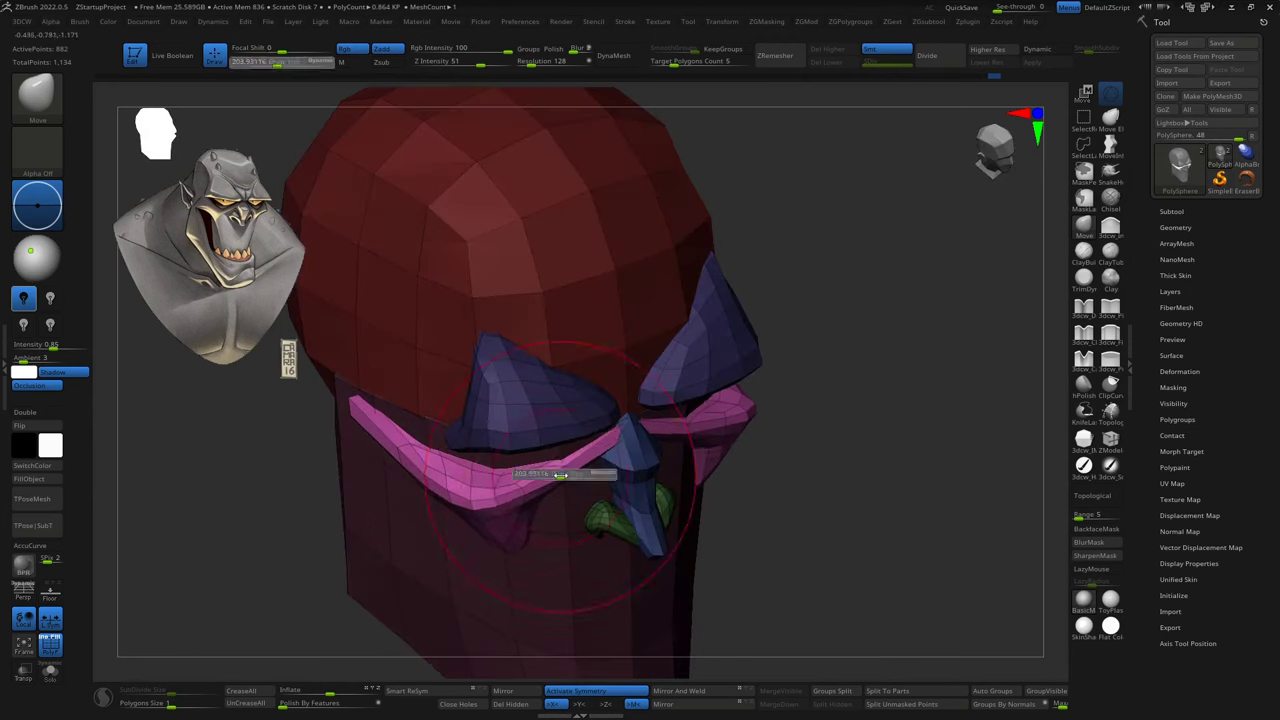
mouse_move(561, 475)
right_mouse_down()
mouse_move(889, 451)
mouse_move(820, 450)
mouse_move(700, 520)
mouse_move(959, 491)
right_mouse_up()
key("w")
Shrink the brush, mask everything but the chin polygroup, and lift the chin block up.
key("q")
key("s")
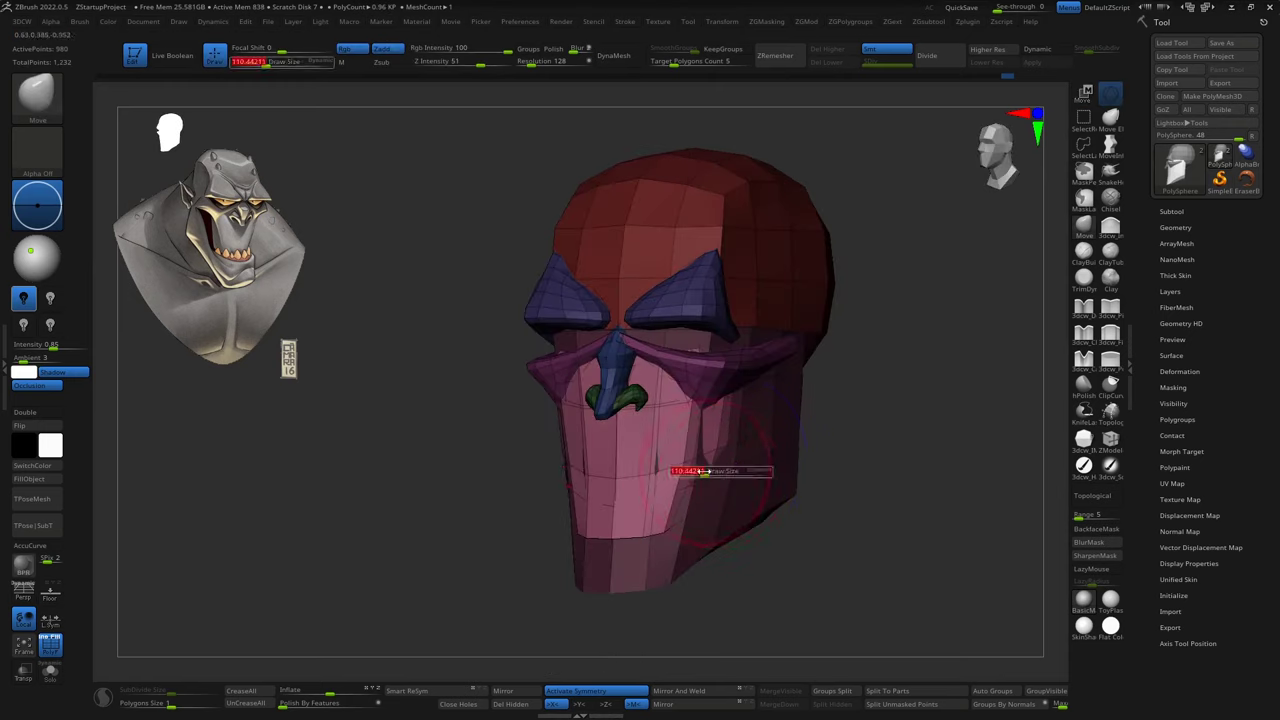
mouse_move(752, 369)
right_mouse_down()
mouse_move(820, 486)
mouse_move(897, 454)
mouse_move(946, 557)
mouse_move(854, 557)
mouse_move(787, 471)
right_mouse_up()
key("w")
left_click(787, 471, "ctrl")
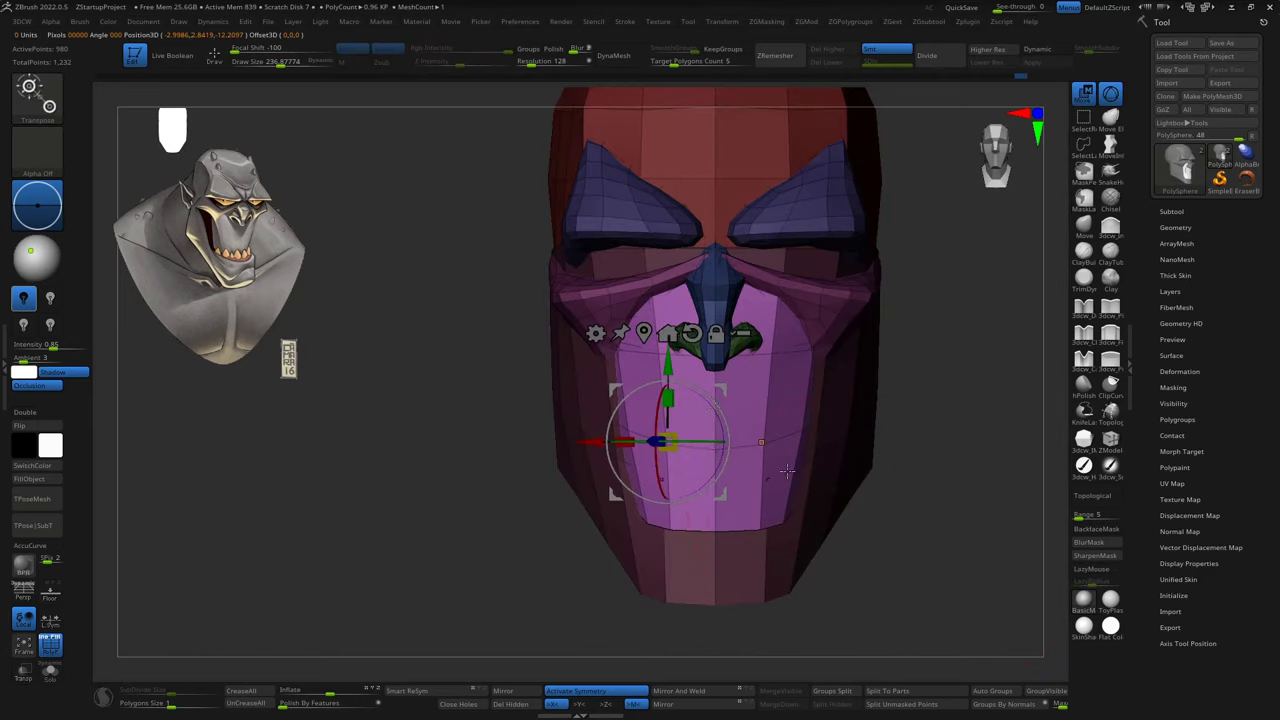
left_click_drag(668, 522, 668, 502)
key("q")
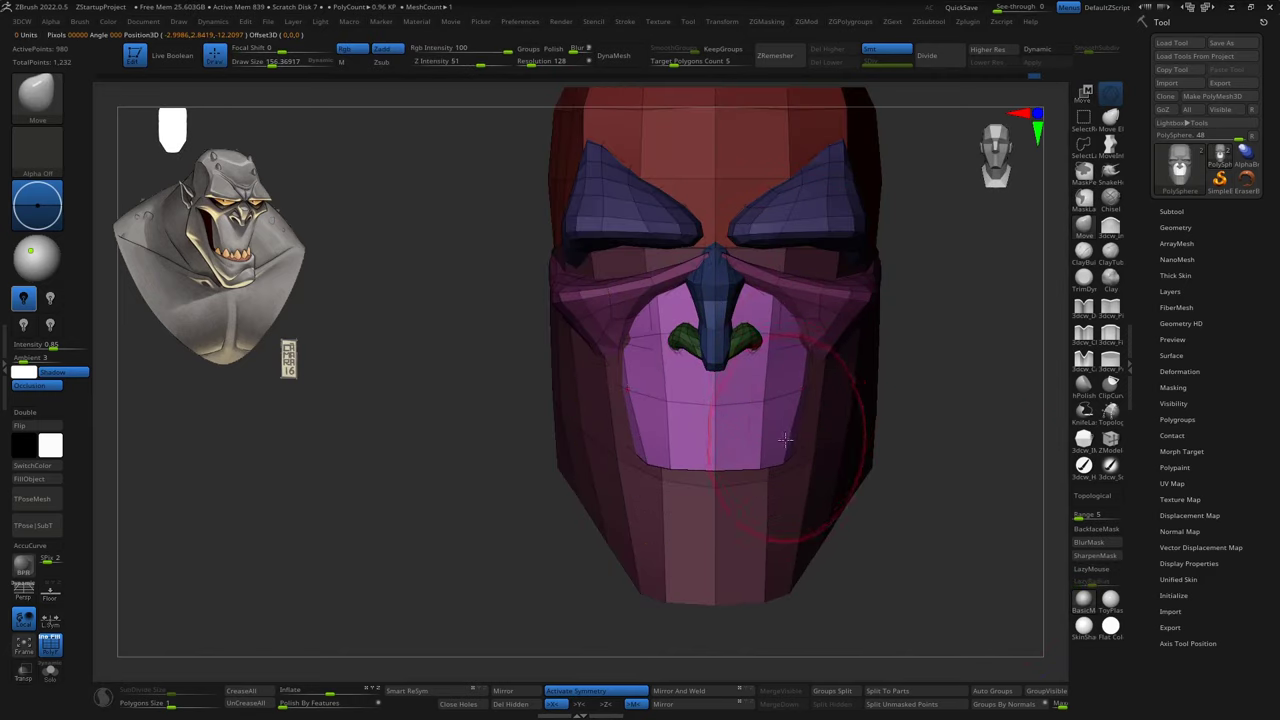
Shape the chin into a jutting muzzle, checking it in side profile and front view.
mouse_move(786, 440)
right_mouse_down()
mouse_move(869, 523)
mouse_move(812, 275)
mouse_move(894, 363)
mouse_move(846, 314)
mouse_move(825, 447)
mouse_move(840, 480)
mouse_move(900, 514)
mouse_move(831, 588)
mouse_move(760, 450)
mouse_move(700, 400)
mouse_move(909, 363)
mouse_move(776, 565)
mouse_move(880, 401)
right_mouse_up()
key("w")
key("q")
key("s")
key("w")
key("q")
key("s")
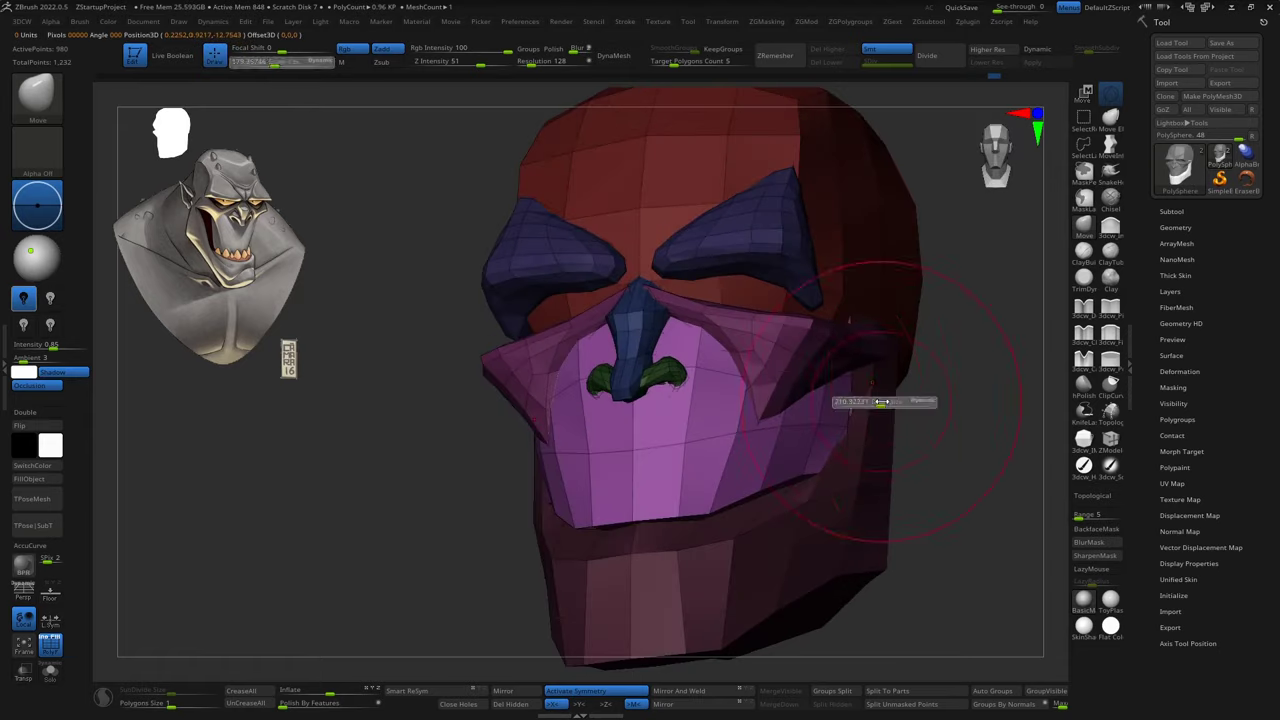
mouse_move(838, 443)
right_mouse_down("shift")
mouse_move(900, 410)
mouse_move(818, 565)
right_mouse_up("shift")
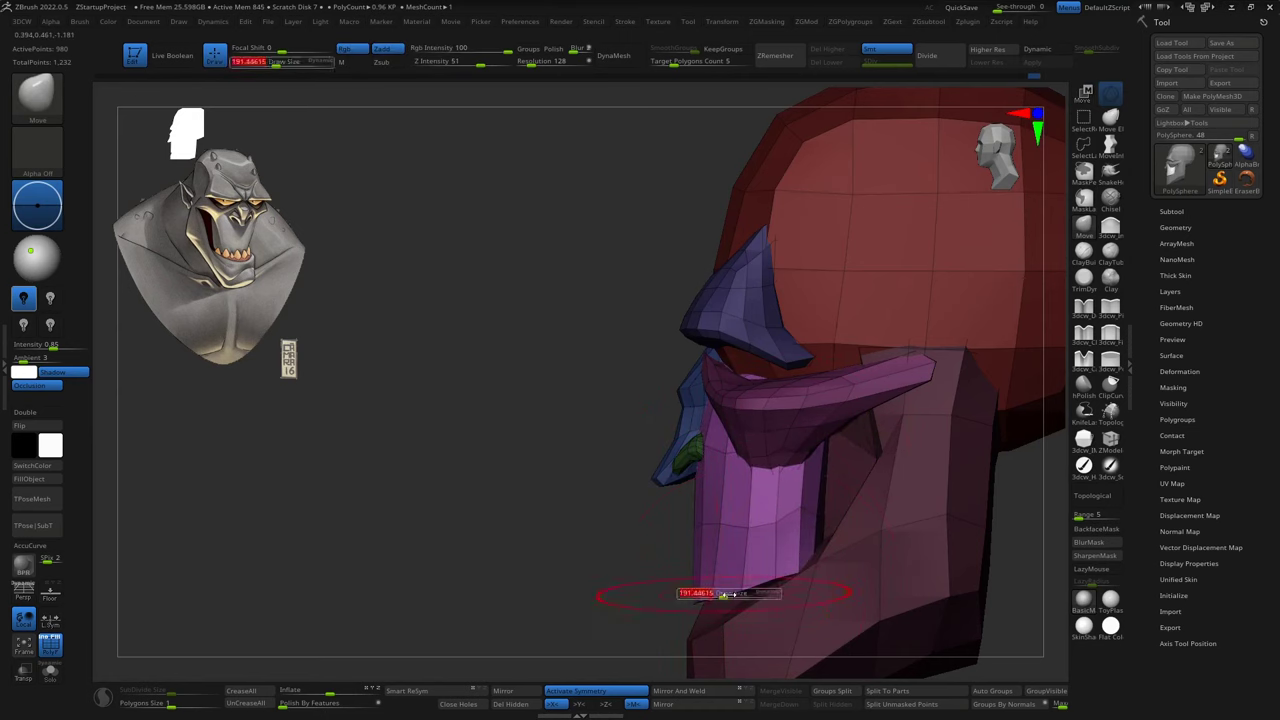
mouse_move(724, 474)
right_mouse_down("shift")
mouse_move(786, 538)
mouse_move(750, 430)
mouse_move(714, 500)
mouse_move(726, 388)
mouse_move(809, 434)
mouse_move(800, 400)
mouse_move(814, 386)
mouse_move(756, 432)
mouse_move(1008, 457)
right_mouse_up("shift")
key("s")
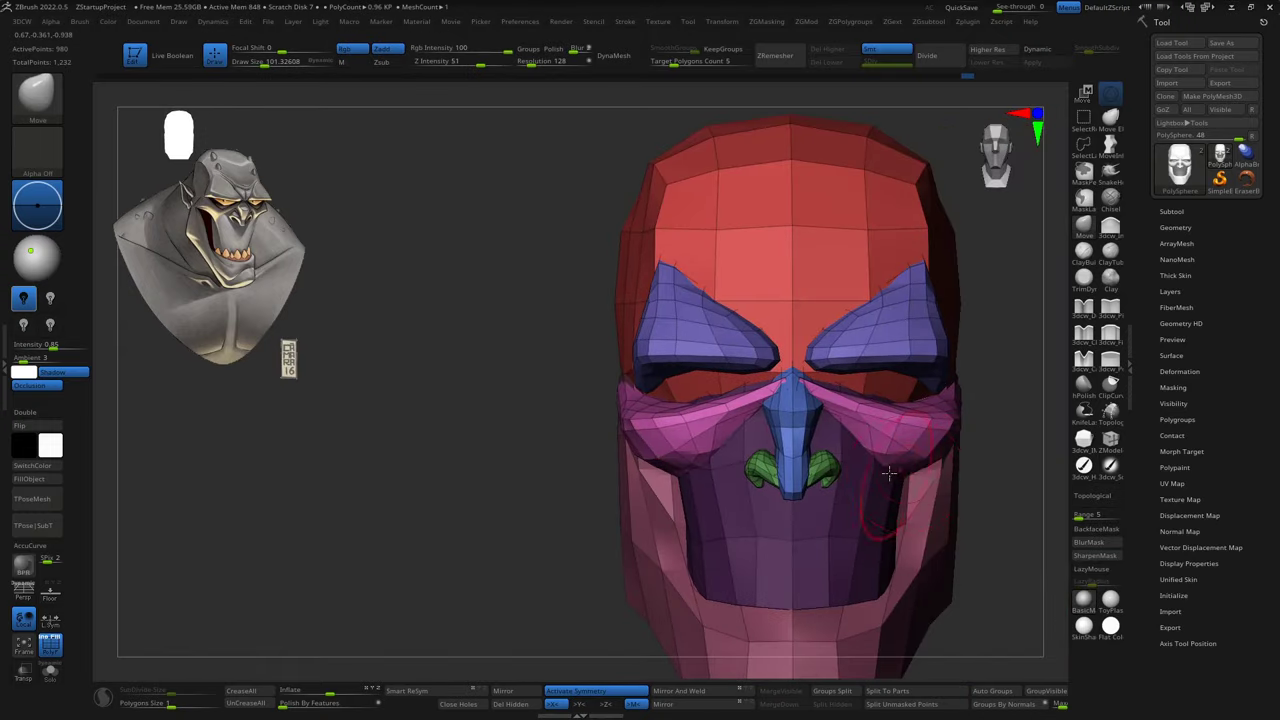
Clear the mask from the head in a closer front view.
mouse_move(871, 500)
right_mouse_down()
mouse_move(857, 443)
mouse_move(921, 470)
right_mouse_up()
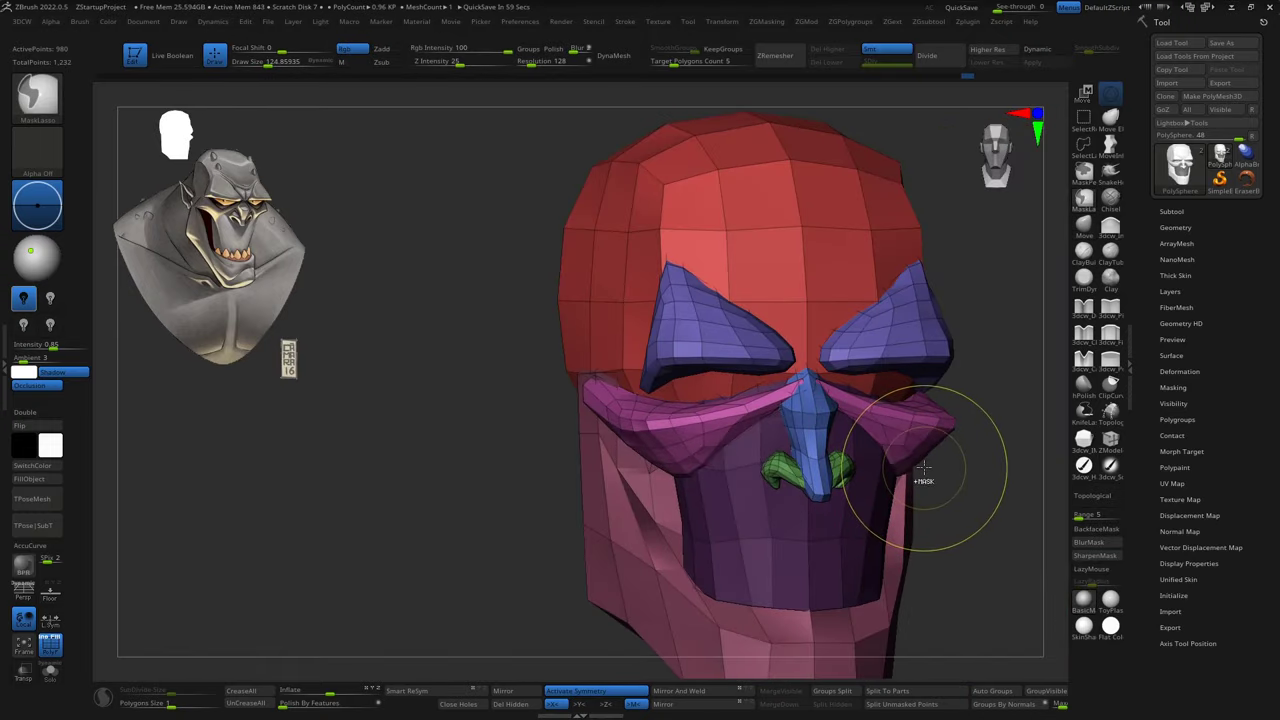
left_click(964, 470, "ctrl")
left_click(960, 466, "ctrl")
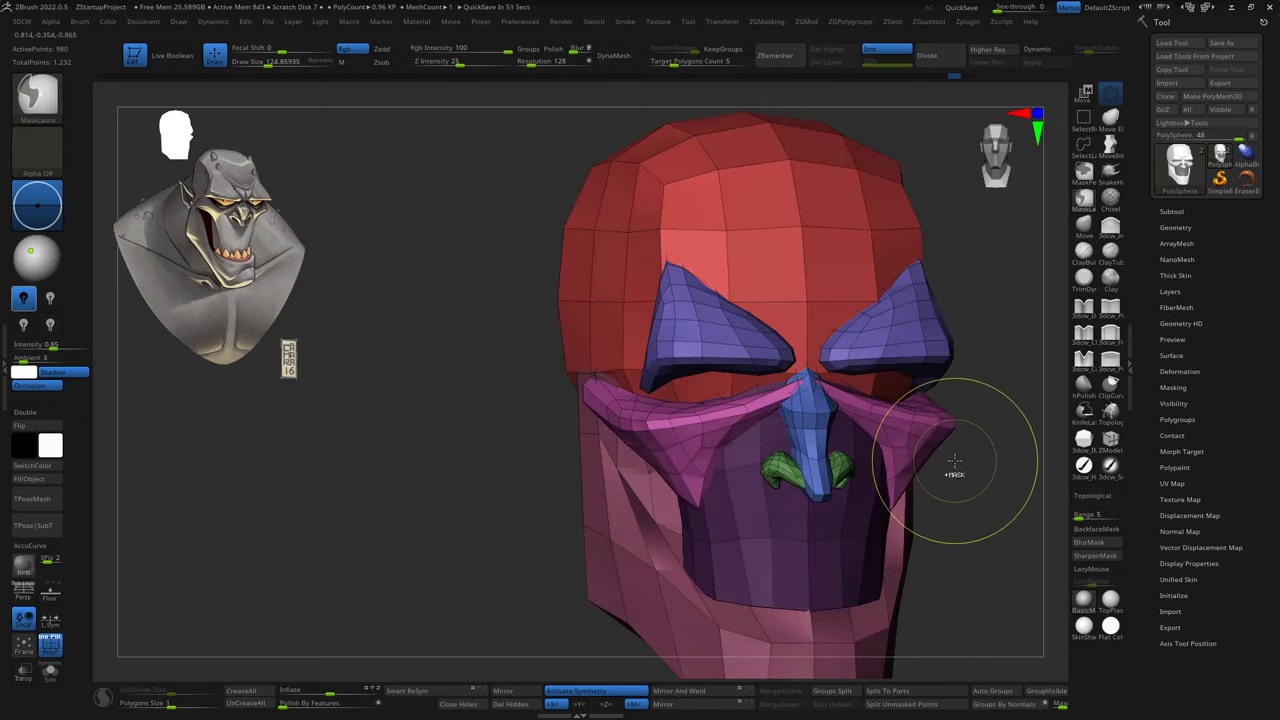
Compare the cheekbone band's ends from side and front views and reduce the brush size slightly.
mouse_move(955, 461)
right_mouse_down()
mouse_move(767, 485)
mouse_move(764, 381)
right_mouse_up()
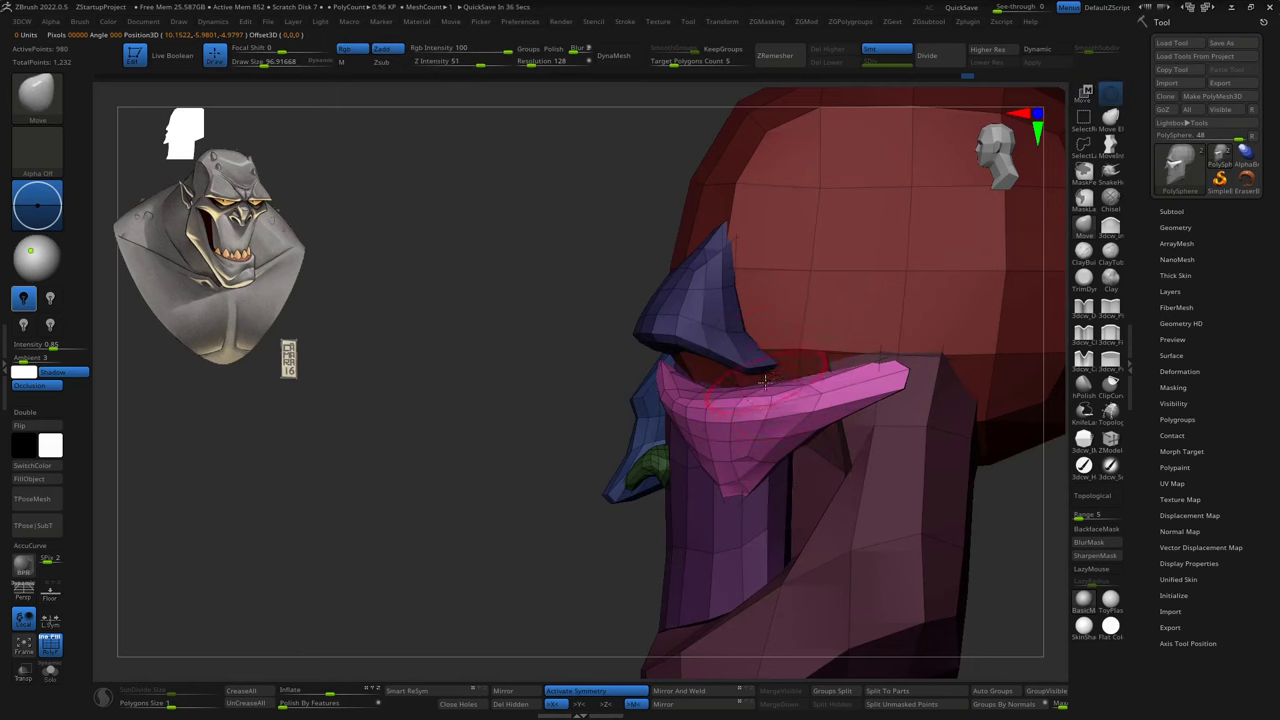
right_click_drag(758, 365, 720, 385, "shift")
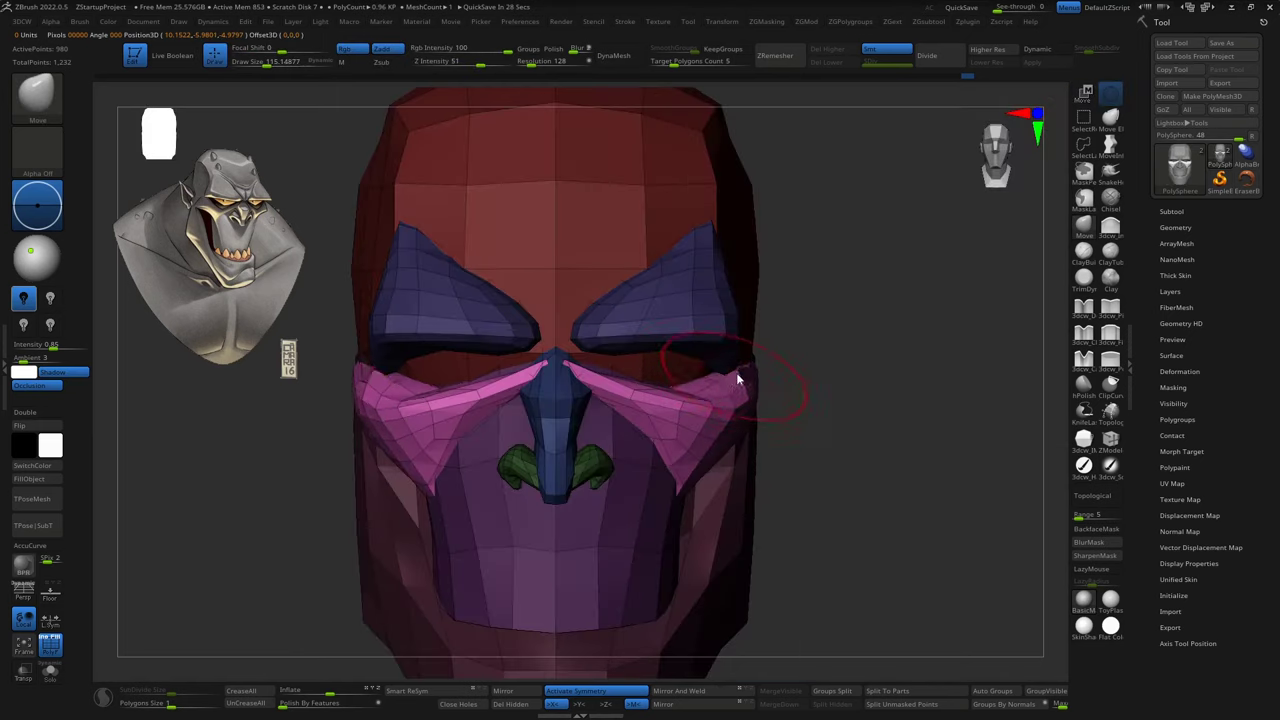
mouse_move(597, 372)
right_mouse_down()
mouse_move(824, 400)
mouse_move(786, 380)
right_mouse_up()
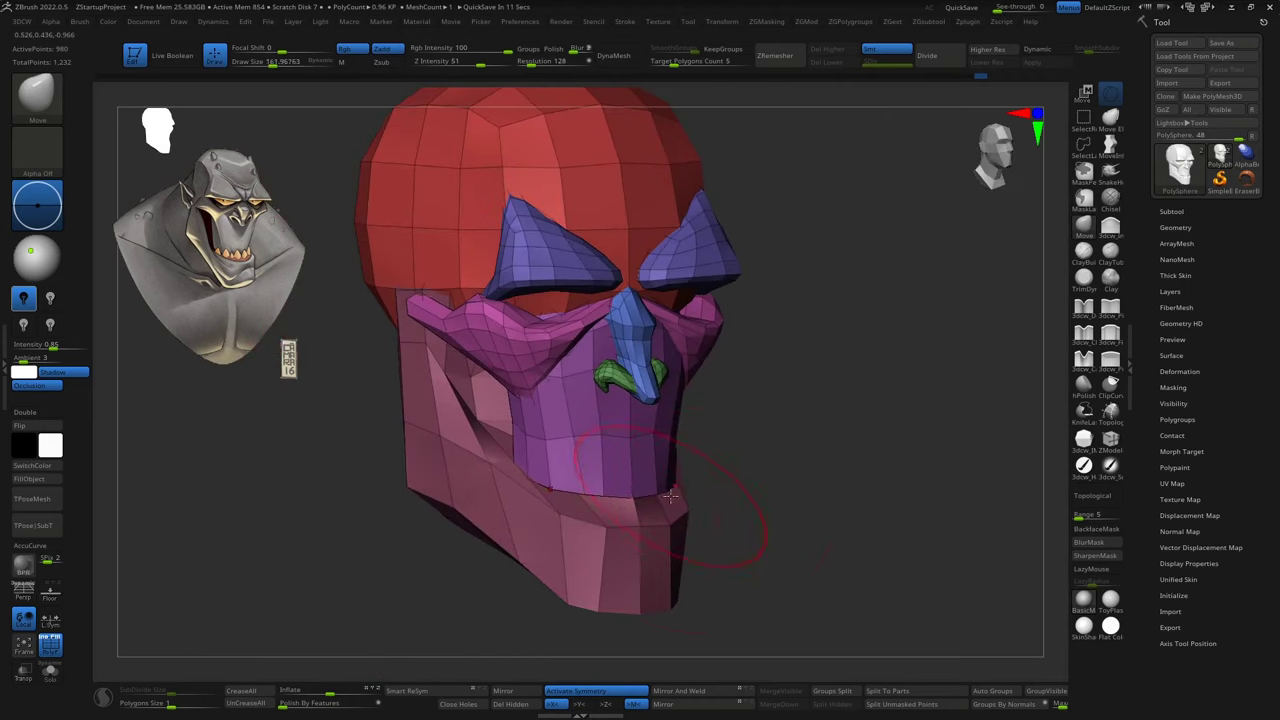
key("s")
mouse_move(410, 342)
right_mouse_down()
mouse_move(706, 503)
mouse_move(607, 462)
right_mouse_up()
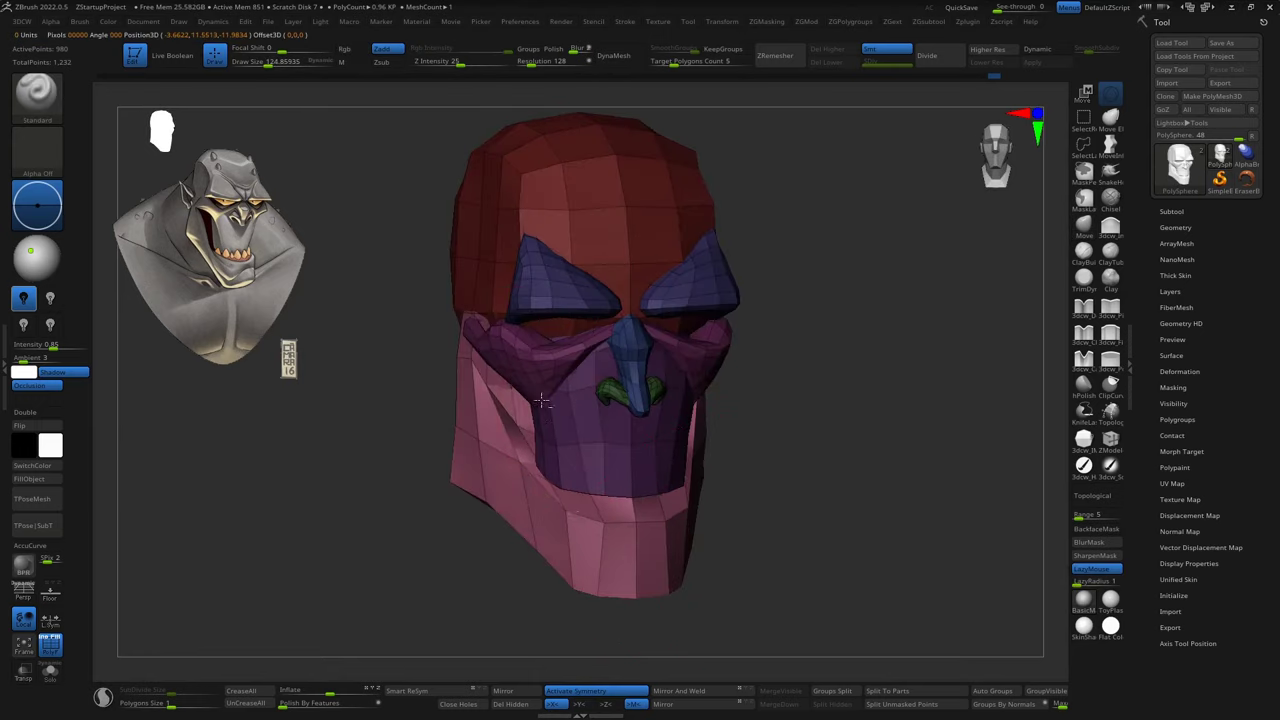
Solo the pink base head and inspect it from three-quarter and underside views.
key("s")
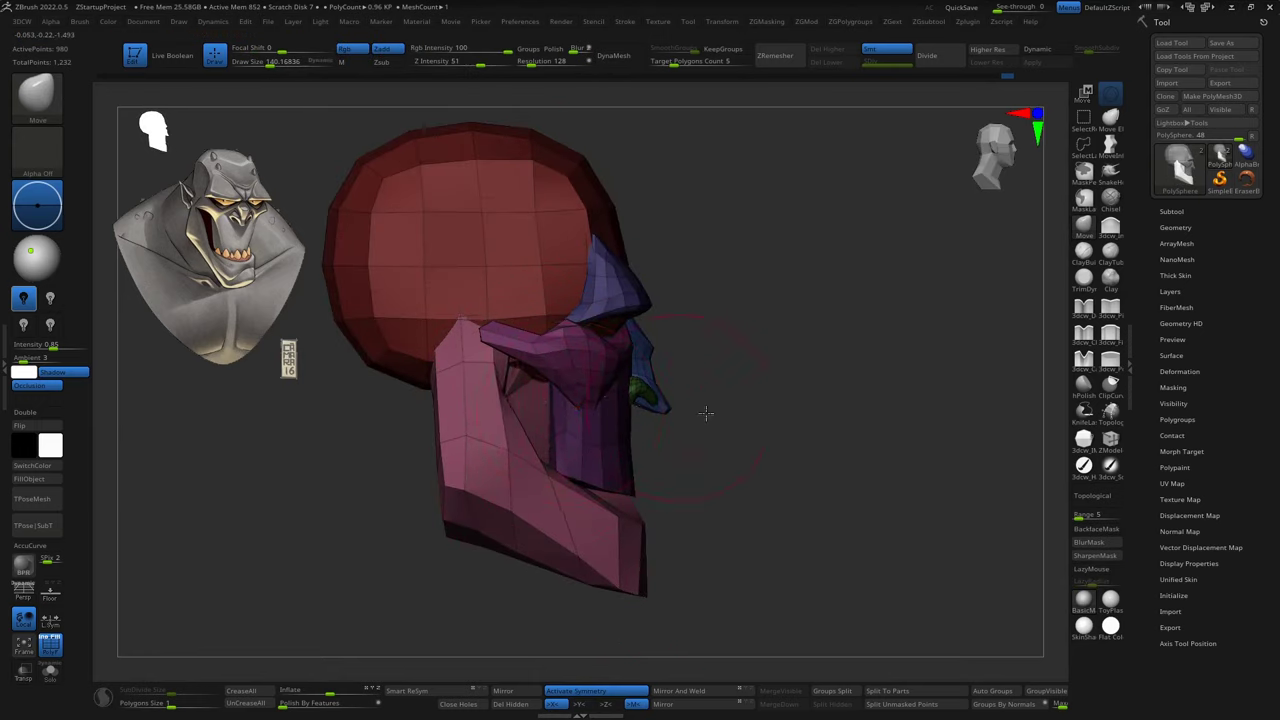
mouse_move(706, 412)
right_mouse_down()
mouse_move(678, 525)
mouse_move(671, 514)
mouse_move(629, 529)
mouse_move(719, 451)
right_mouse_up()
left_click(719, 451, "alt")
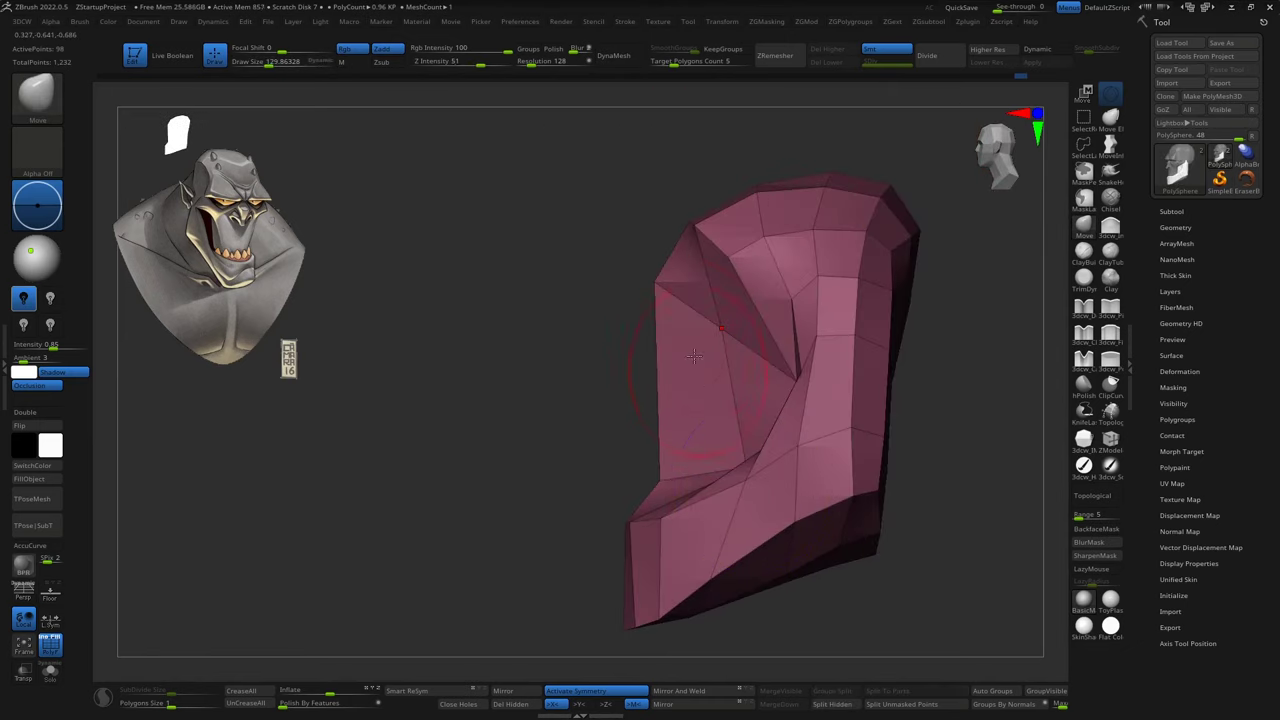
mouse_move(709, 306)
right_mouse_down()
mouse_move(816, 228)
mouse_move(853, 377)
right_mouse_up()
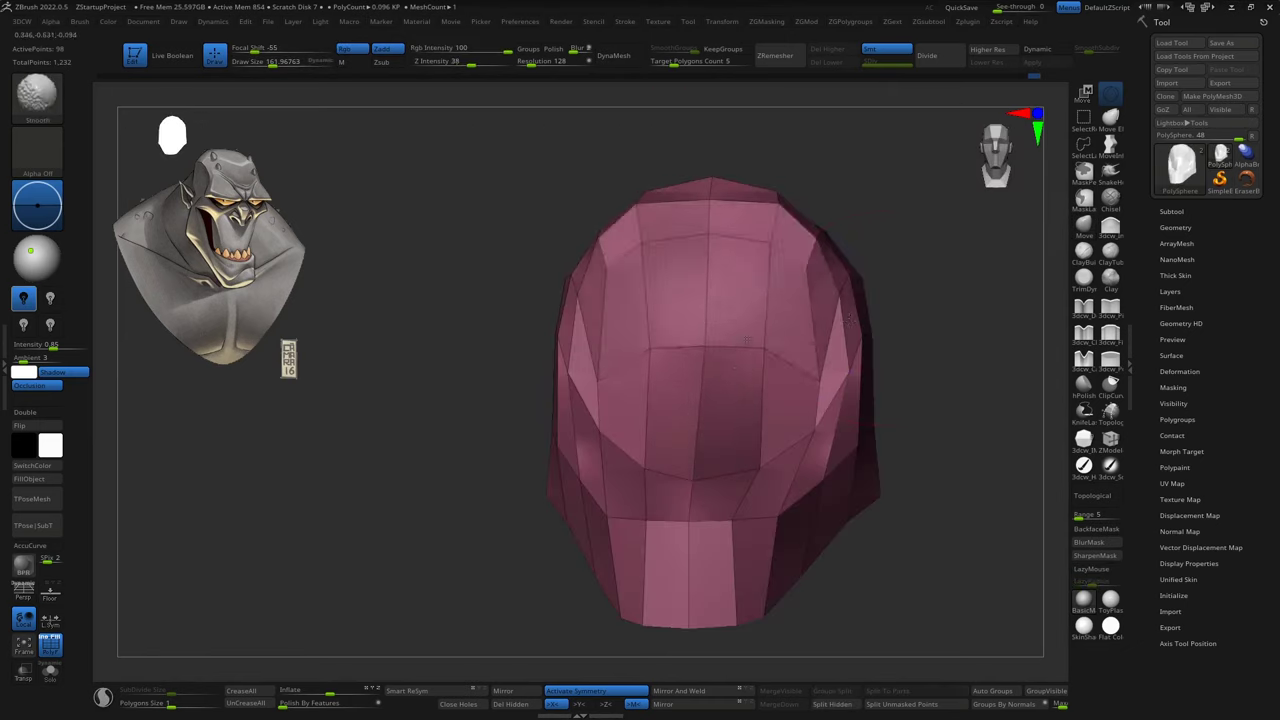
mouse_move(665, 525)
right_mouse_down()
mouse_move(700, 481)
mouse_move(673, 473)
mouse_move(866, 454)
mouse_move(726, 403)
mouse_move(712, 384)
right_mouse_up()
Bring all the orc head parts back into view.
key("d")
key("s")
key("shift+f")
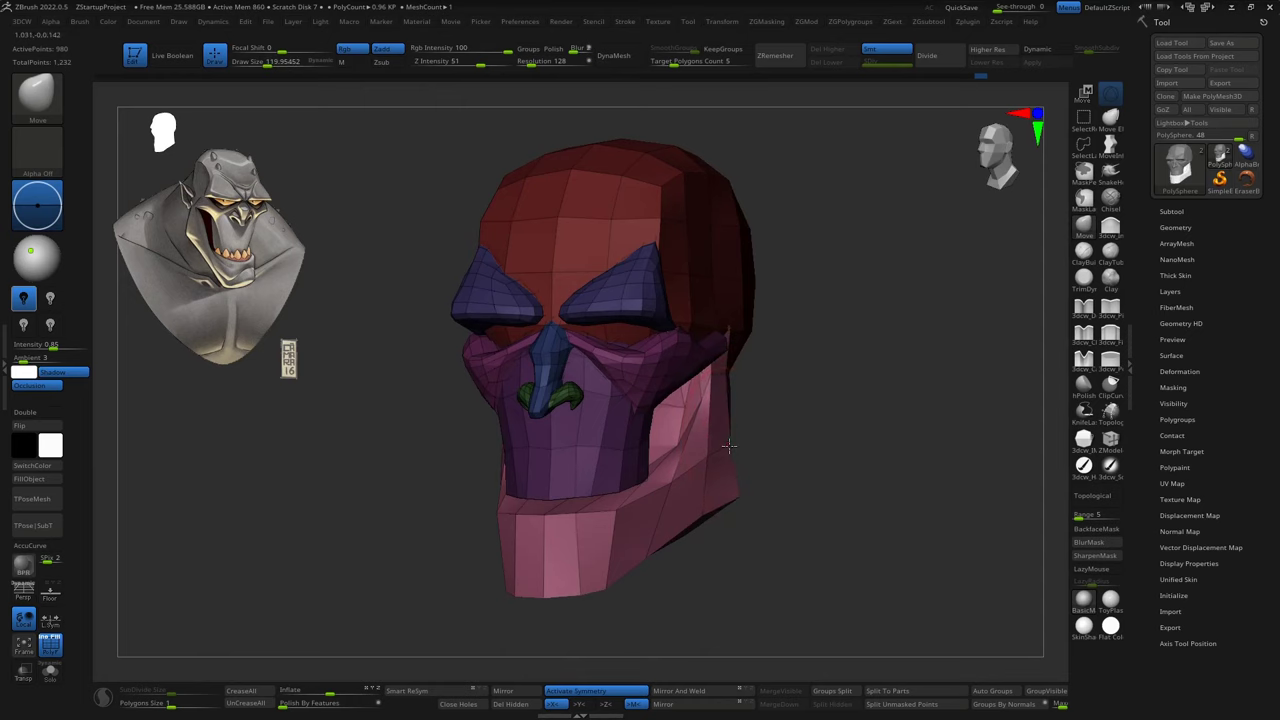
Push the purple muzzle block forward in profile, then recheck it from front and three-quarter views.
right_click_drag(737, 490, 770, 481, "shift")
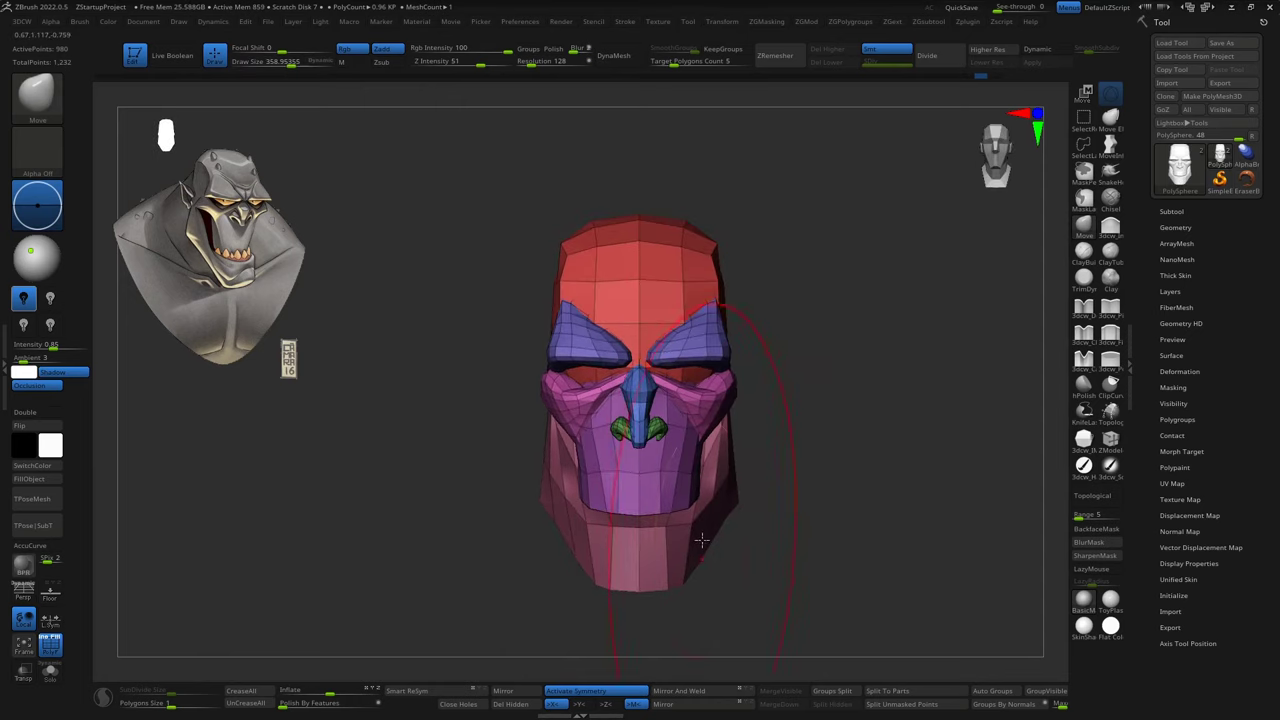
mouse_move(690, 485)
right_mouse_down()
mouse_move(677, 478)
mouse_move(766, 400)
mouse_move(672, 460)
right_mouse_up()
key("w")
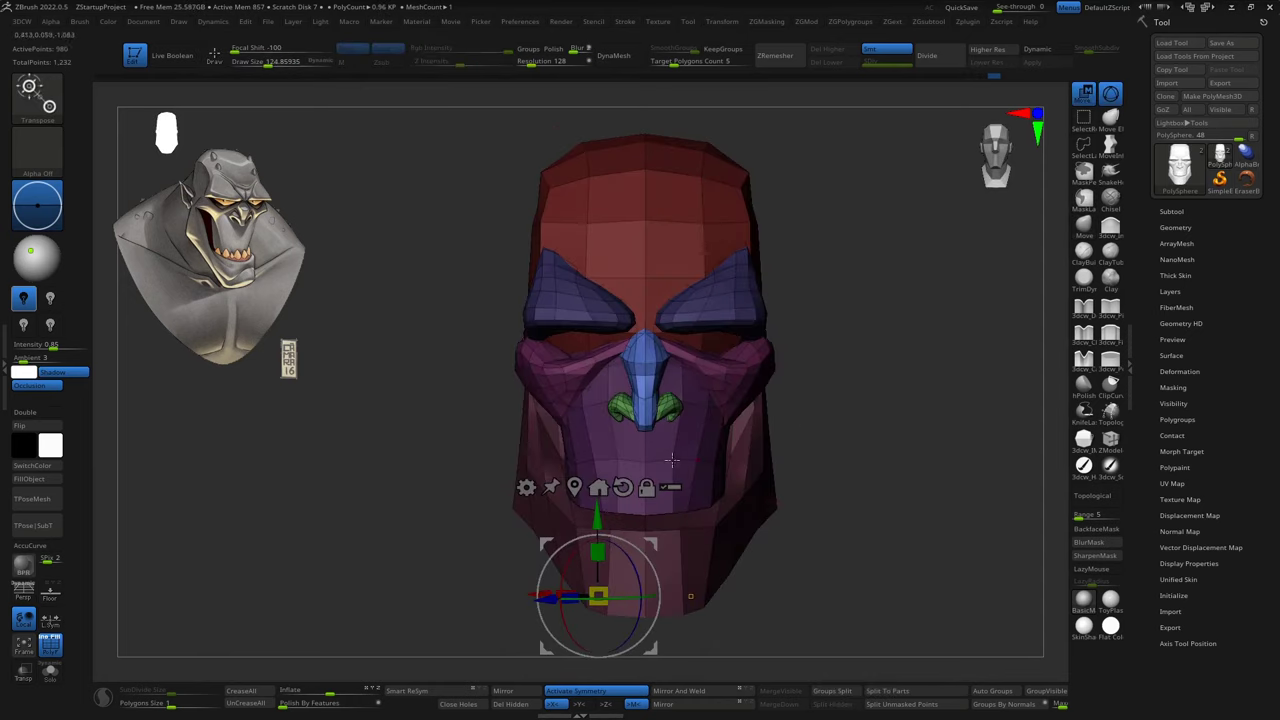
mouse_move(652, 340)
right_mouse_down("alt")
mouse_move(644, 452)
mouse_move(846, 520)
mouse_move(763, 557)
mouse_move(712, 502)
right_mouse_up("alt")
key("q")
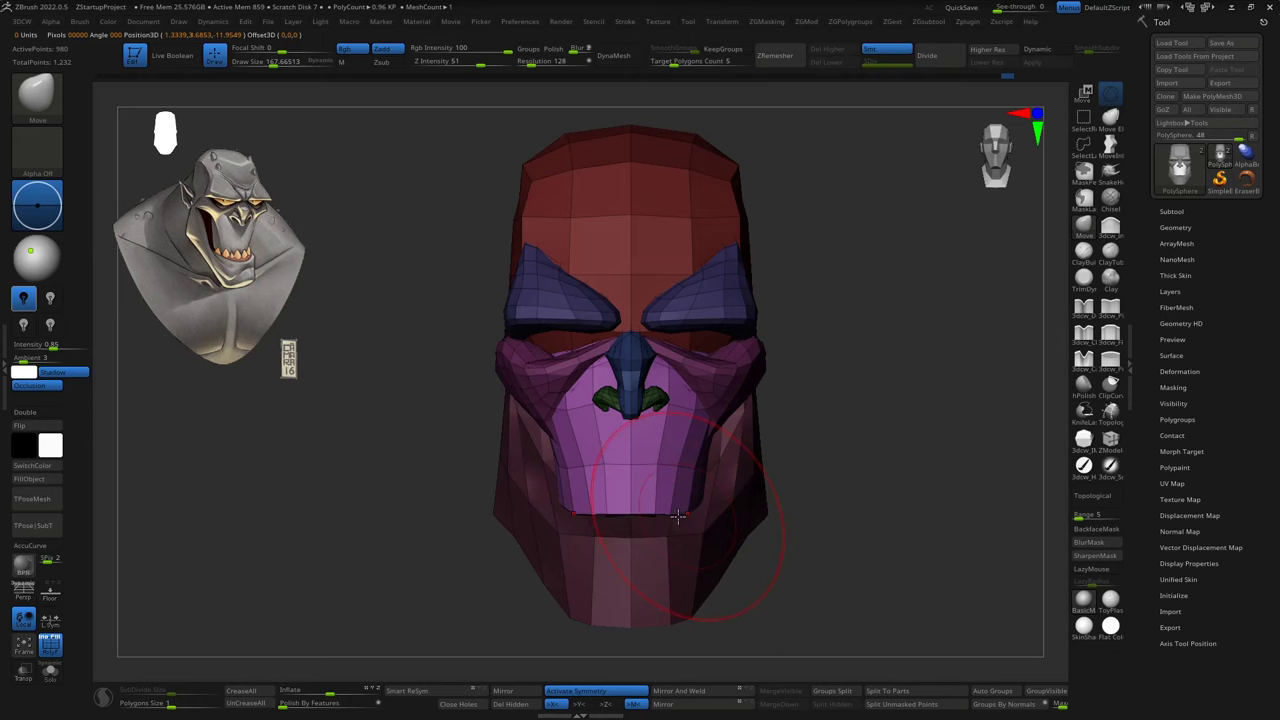
right_click_drag(640, 515, 759, 510)
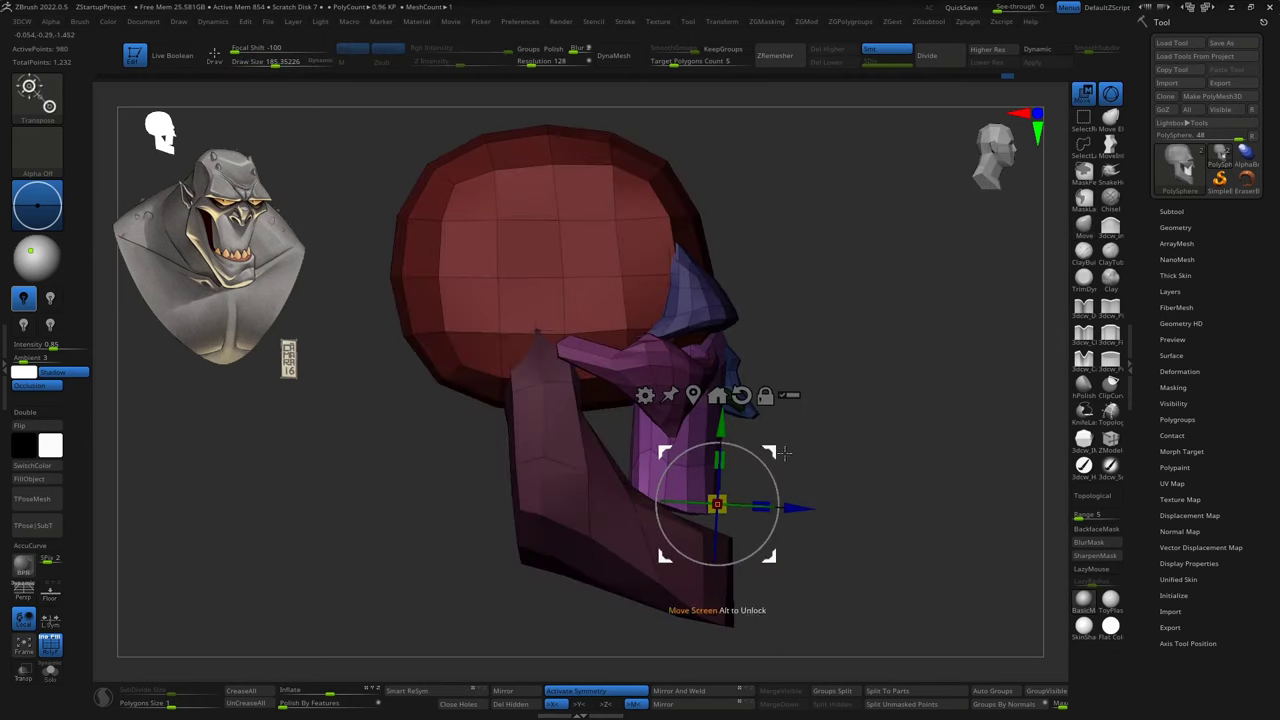
left_click_drag(784, 453, 754, 469)
key("q")
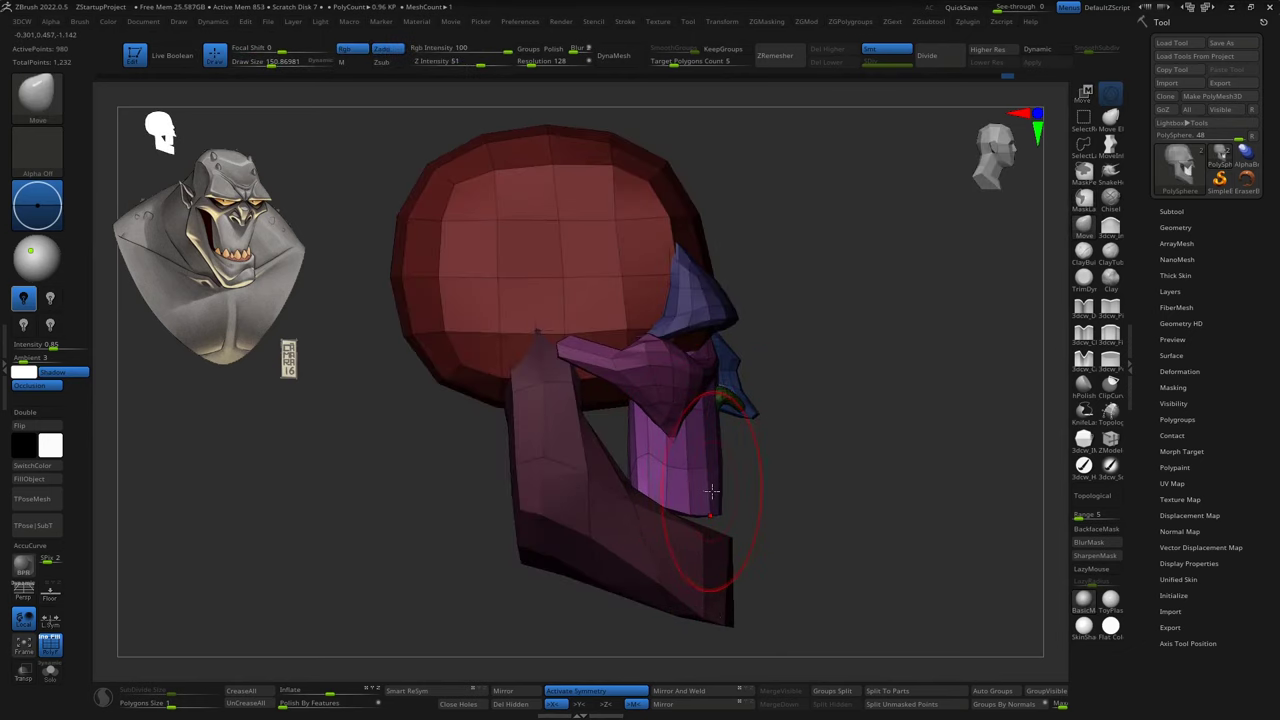
mouse_move(711, 491)
right_mouse_down()
mouse_move(834, 500)
mouse_move(717, 480)
right_mouse_up()
key("w")
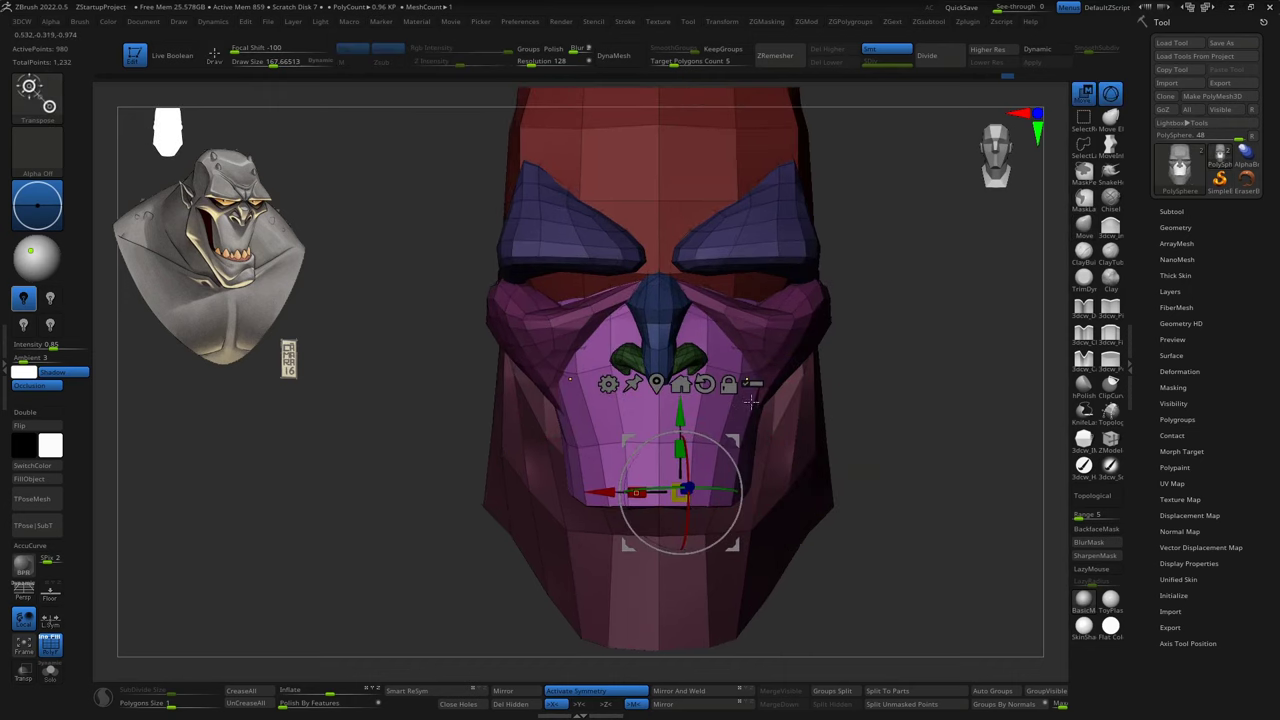
right_click_drag(903, 466, 768, 477)
Return to sculpting and study the brow and jaw blocks from three-quarter and front views.
key("q")
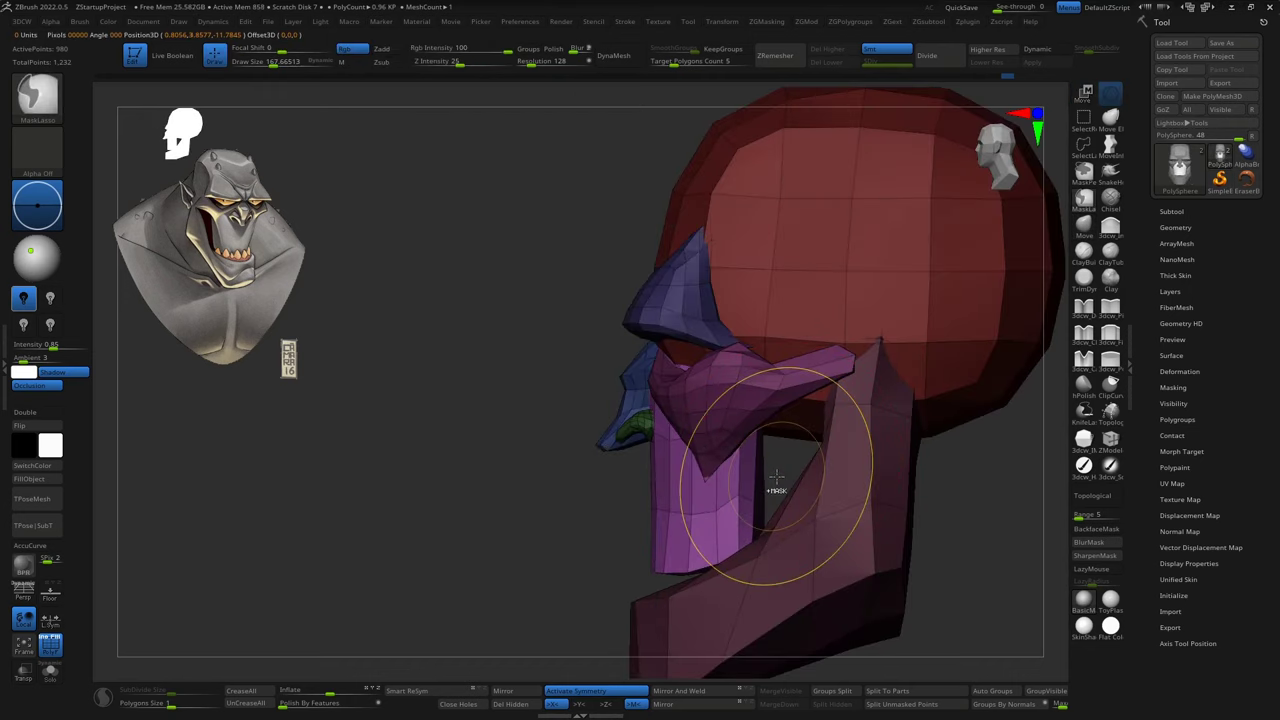
key("w")
key("q")
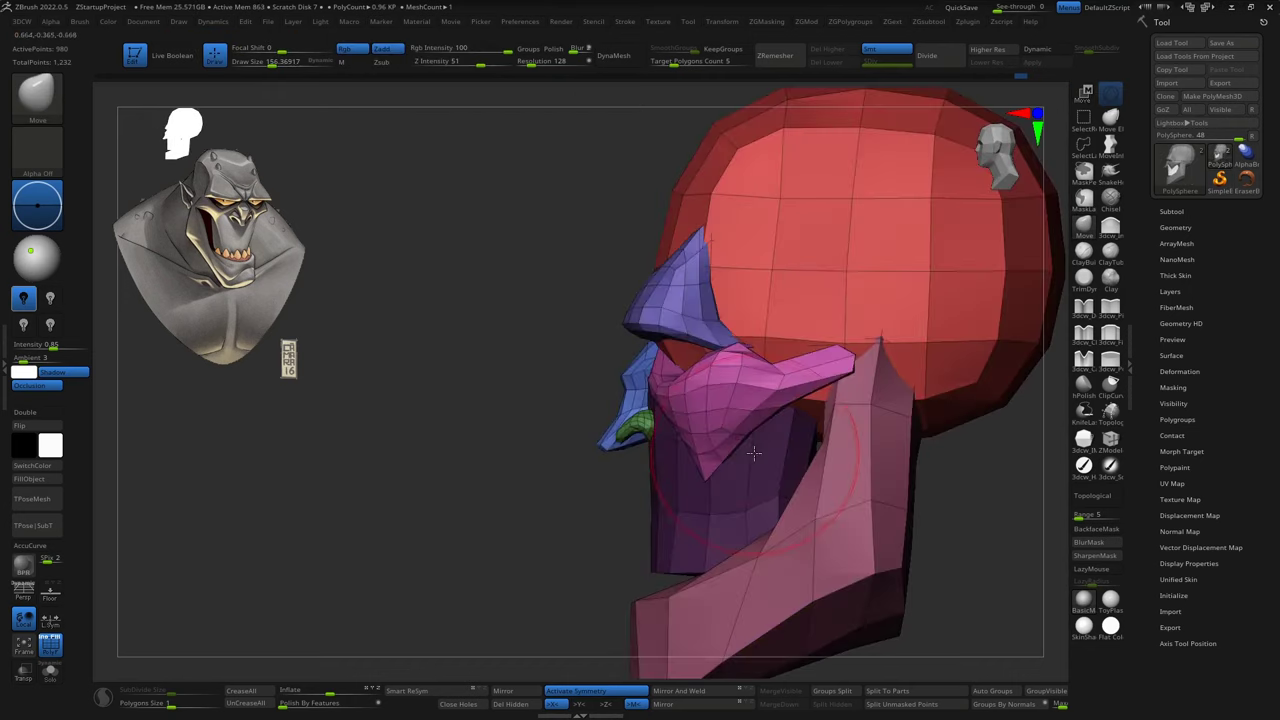
mouse_move(690, 440)
right_mouse_down()
mouse_move(760, 432)
mouse_move(480, 375)
mouse_move(600, 430)
mouse_move(589, 460)
right_mouse_up()
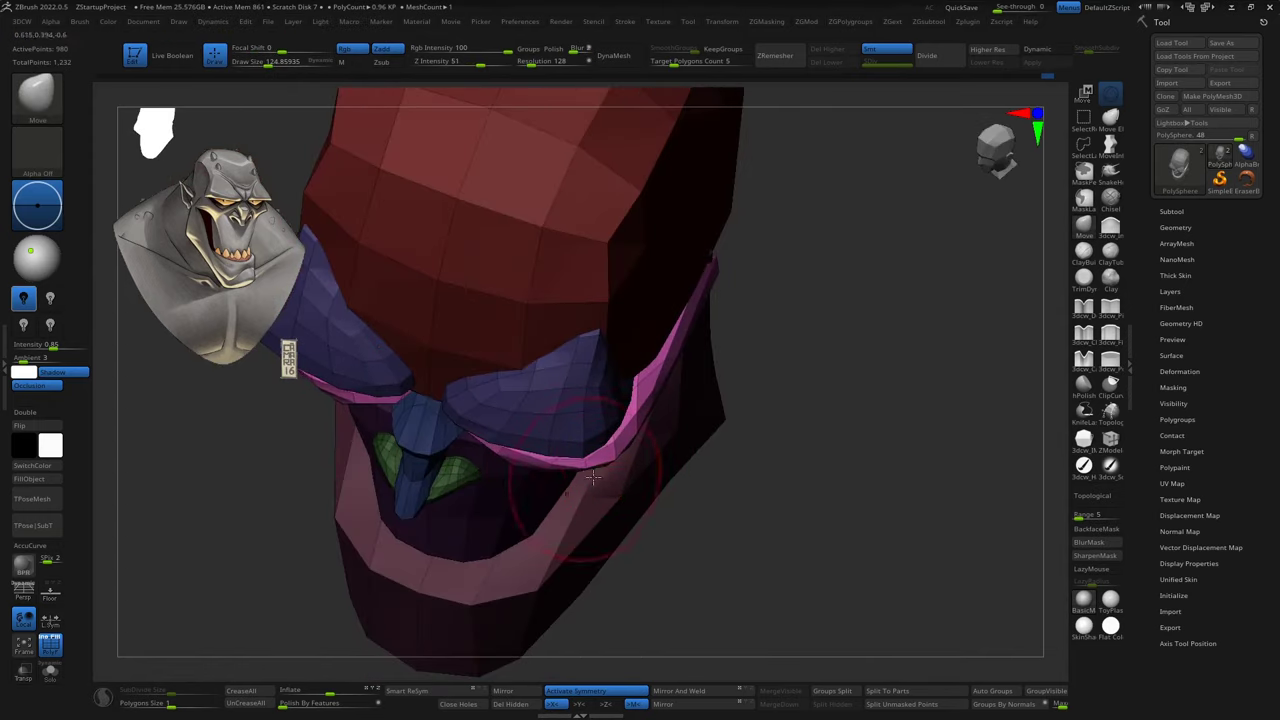
mouse_move(593, 479)
right_mouse_down()
mouse_move(655, 427)
mouse_move(555, 342)
mouse_move(640, 430)
mouse_move(601, 515)
mouse_move(620, 478)
mouse_move(569, 515)
mouse_move(586, 486)
mouse_move(700, 414)
mouse_move(550, 386)
mouse_move(513, 397)
mouse_move(556, 386)
right_mouse_up()
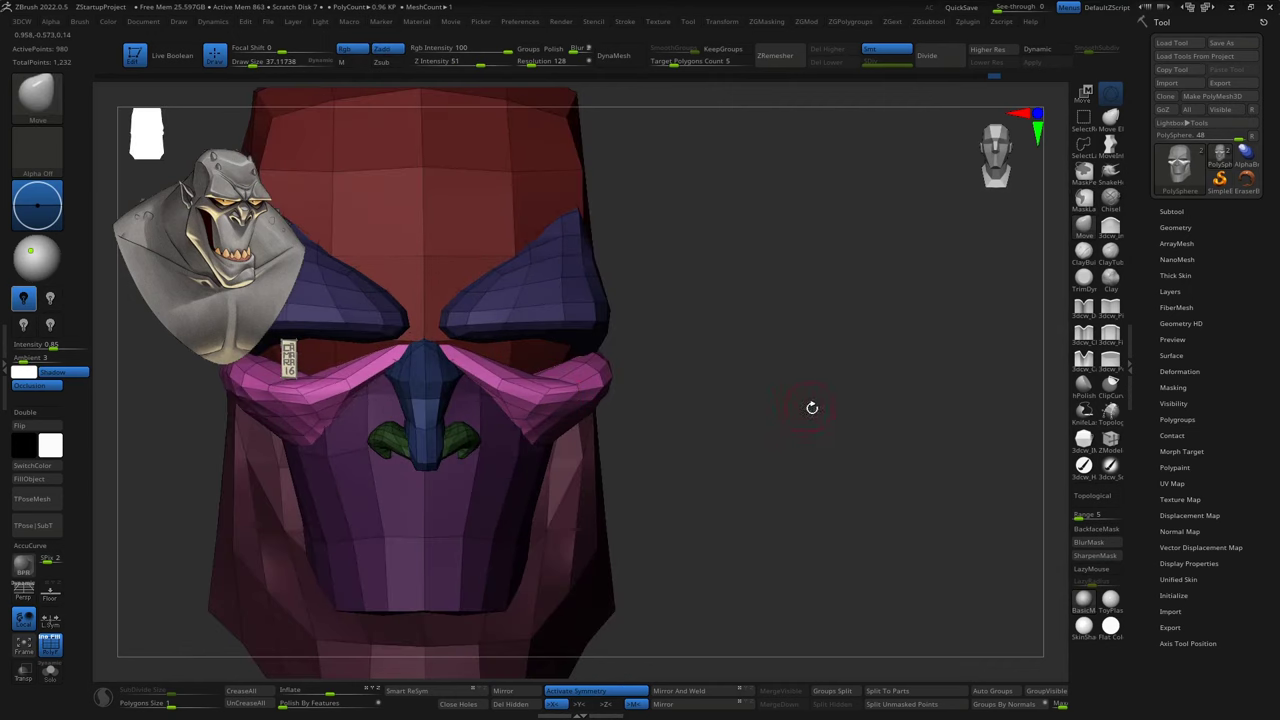
mouse_move(812, 407)
right_mouse_down()
mouse_move(794, 443)
mouse_move(787, 402)
mouse_move(740, 390)
mouse_move(698, 357)
mouse_move(720, 349)
mouse_move(720, 463)
mouse_move(800, 457)
right_mouse_up()
Refine the brow and jaw blocks, switching between the Move (BMV) and Standard (BST) brushes.
key("b")
key("m")
key("v")
key("b")
key("s")
key("t")
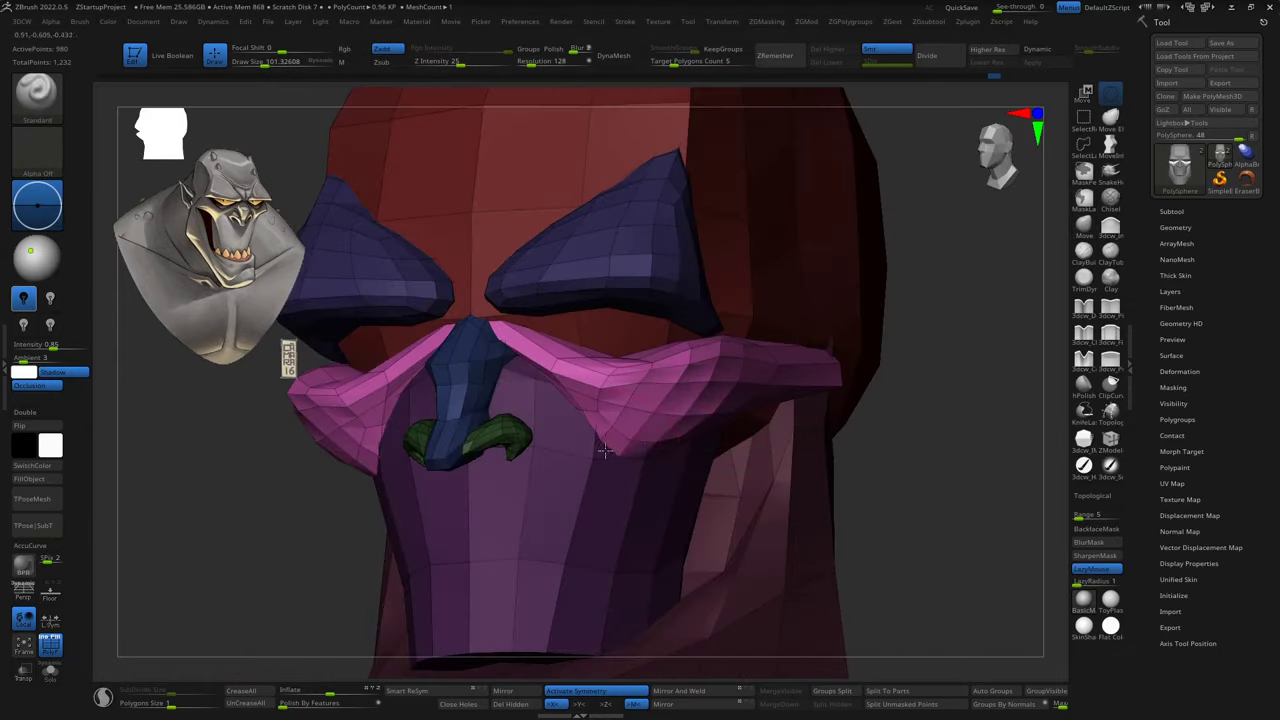
mouse_move(605, 451)
right_mouse_down()
mouse_move(694, 449)
mouse_move(829, 343)
mouse_move(875, 386)
mouse_move(823, 500)
right_mouse_up()
key("b")
key("m")
key("v")
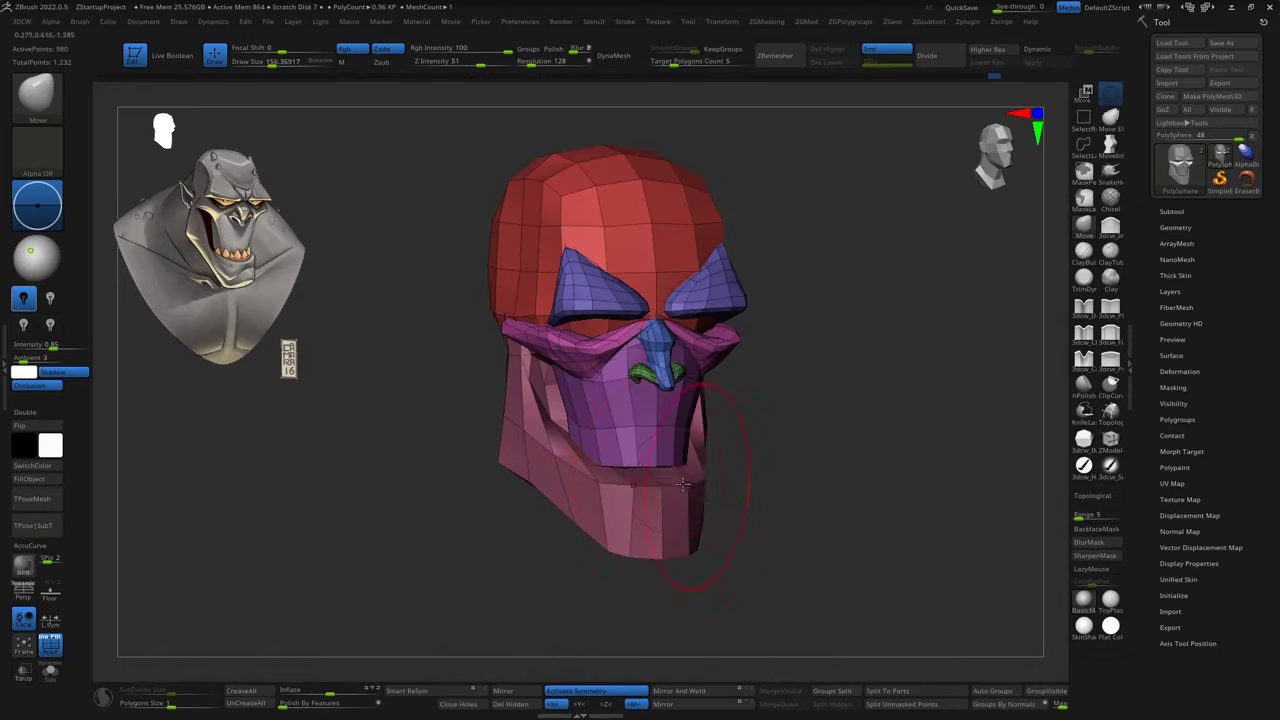
right_click_drag(683, 483, 757, 508)
Check the head in right-side profile and front view, then call up the insert-primitive strip.
key("w")
key("q")
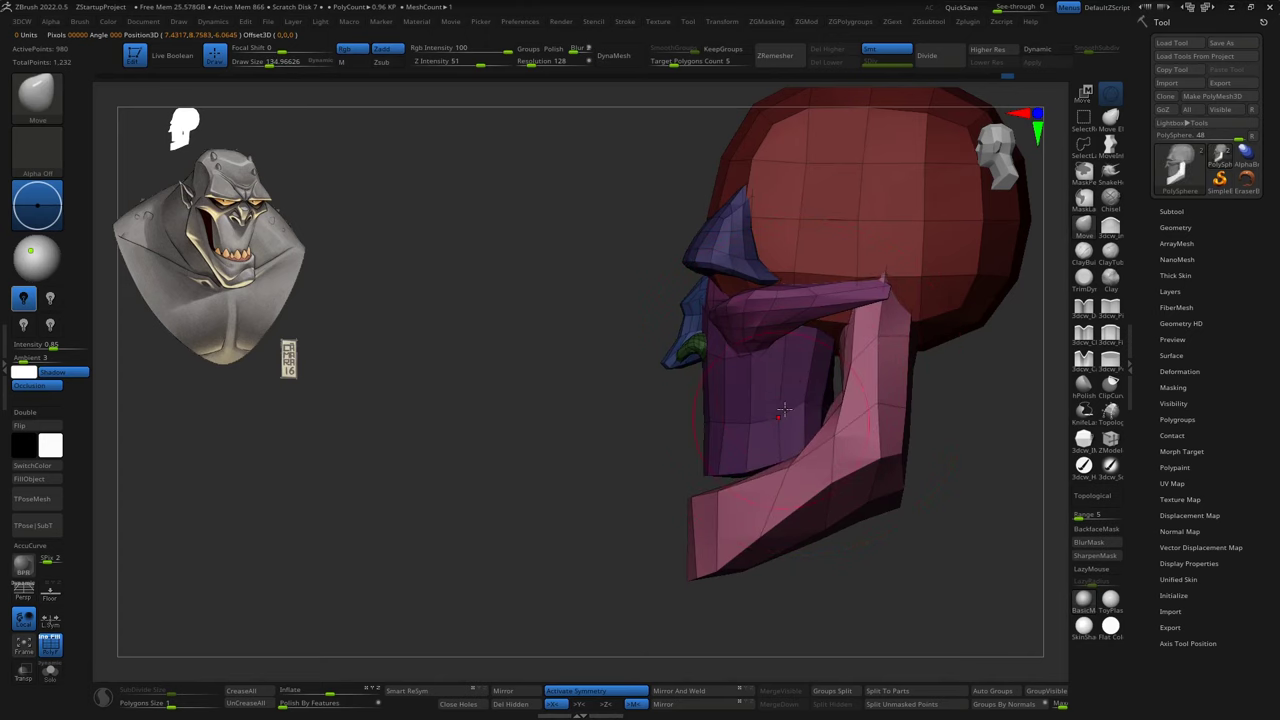
mouse_move(783, 409)
right_mouse_down()
mouse_move(809, 486)
mouse_move(796, 421)
right_mouse_up()
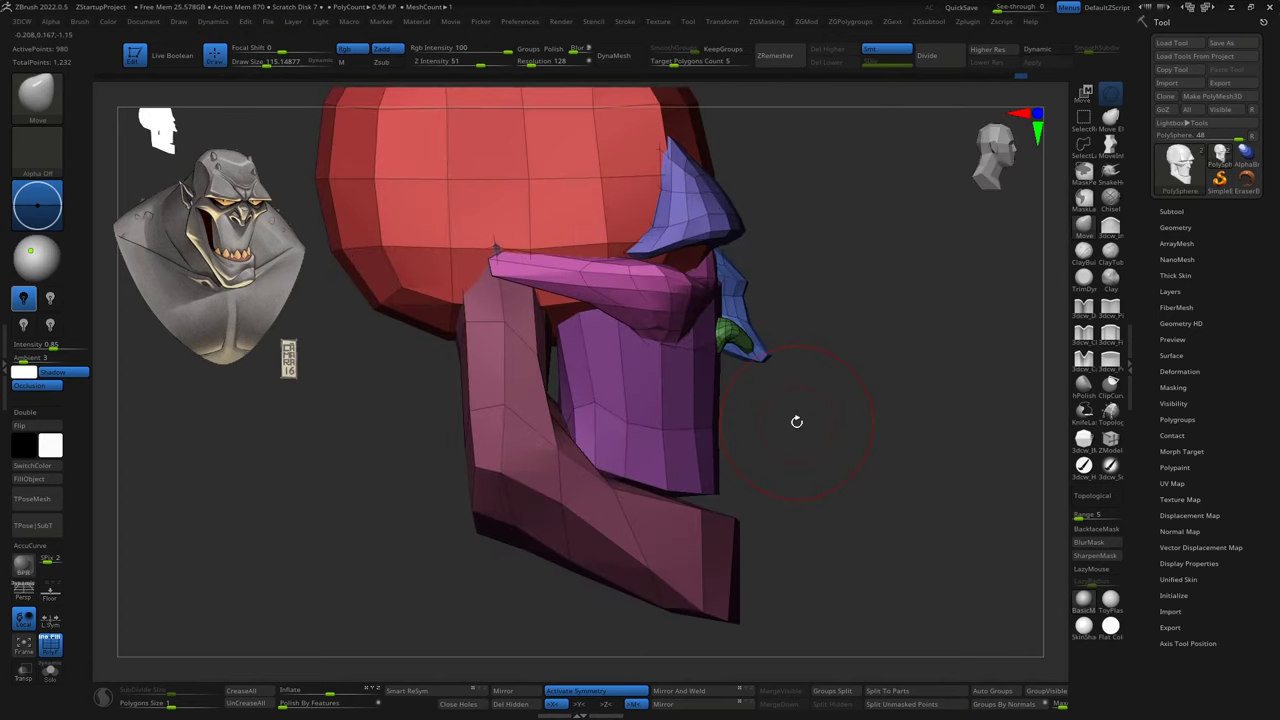
mouse_move(659, 477)
right_mouse_down()
mouse_move(808, 480)
mouse_move(854, 446)
mouse_move(1020, 415)
right_mouse_up()
key("comma")
Insert a QuadSphere at the mouth and squash it into a wide lip shape.
key("w")
mouse_move(610, 550)
right_mouse_down()
mouse_move(640, 520)
mouse_move(620, 553)
right_mouse_up()
left_click(551, 471, "ctrl")
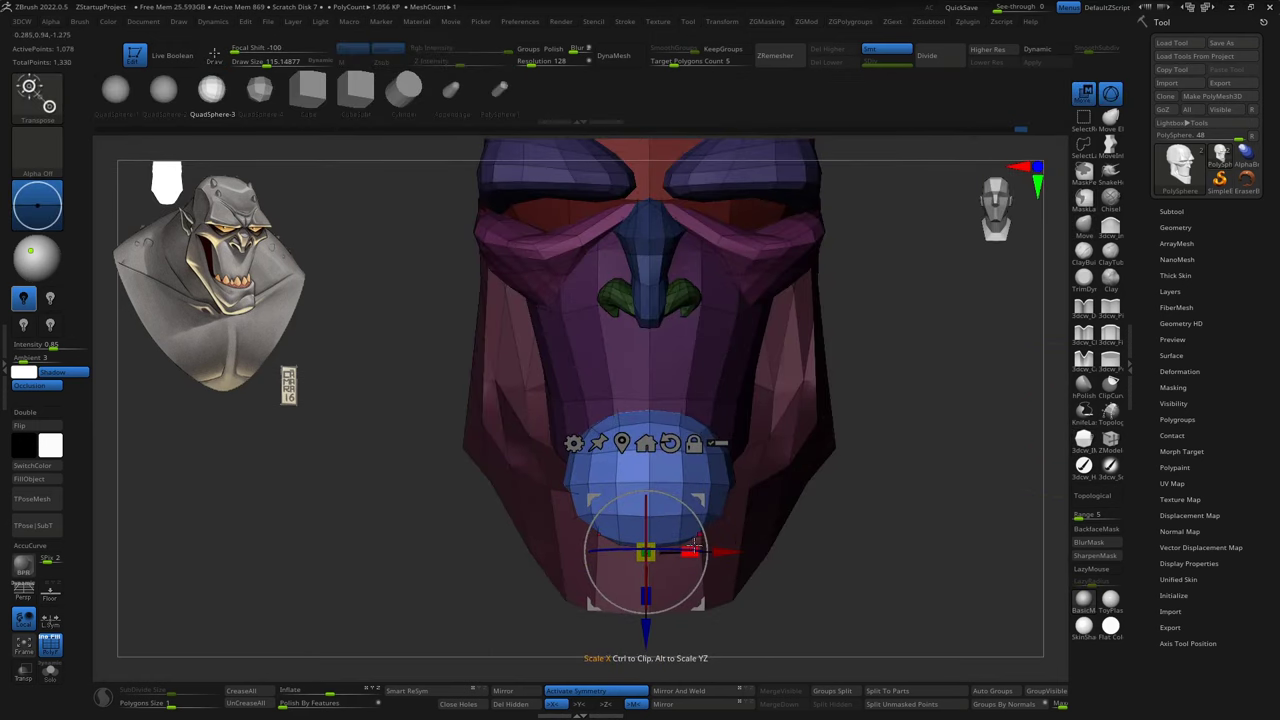
key("q")
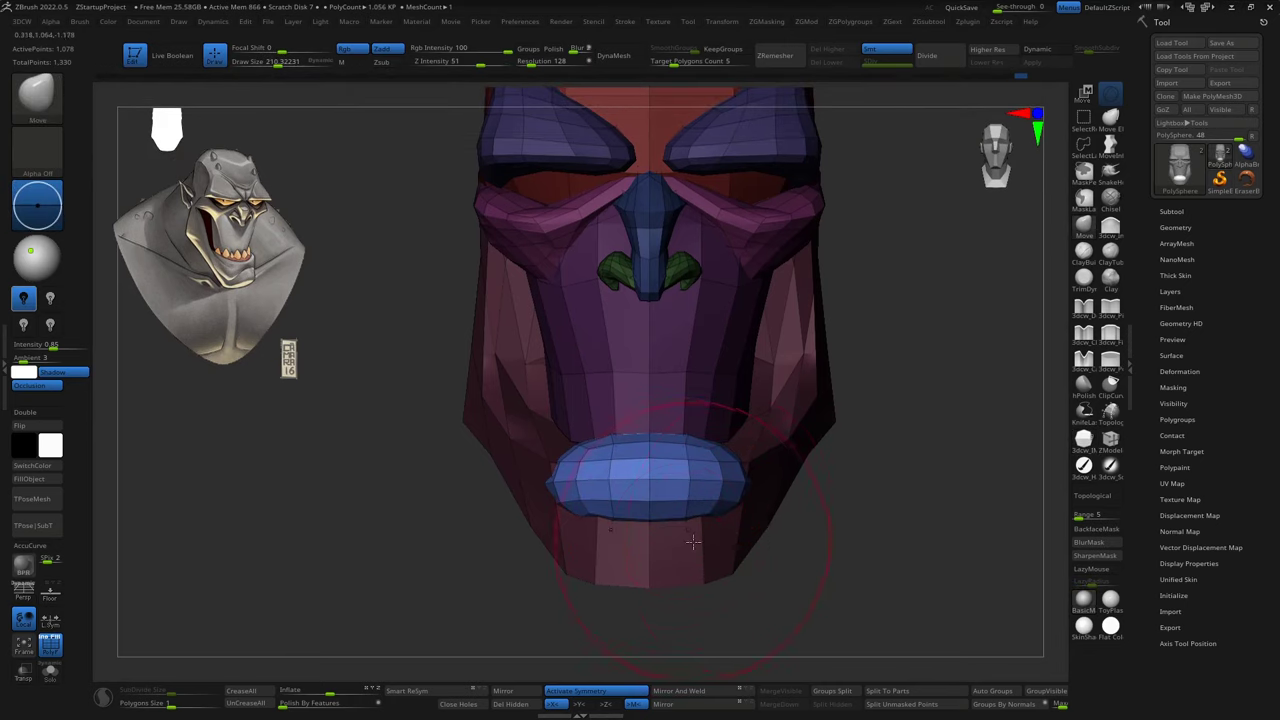
right_click_drag(693, 541, 843, 401)
left_click_drag(760, 468, 754, 468)
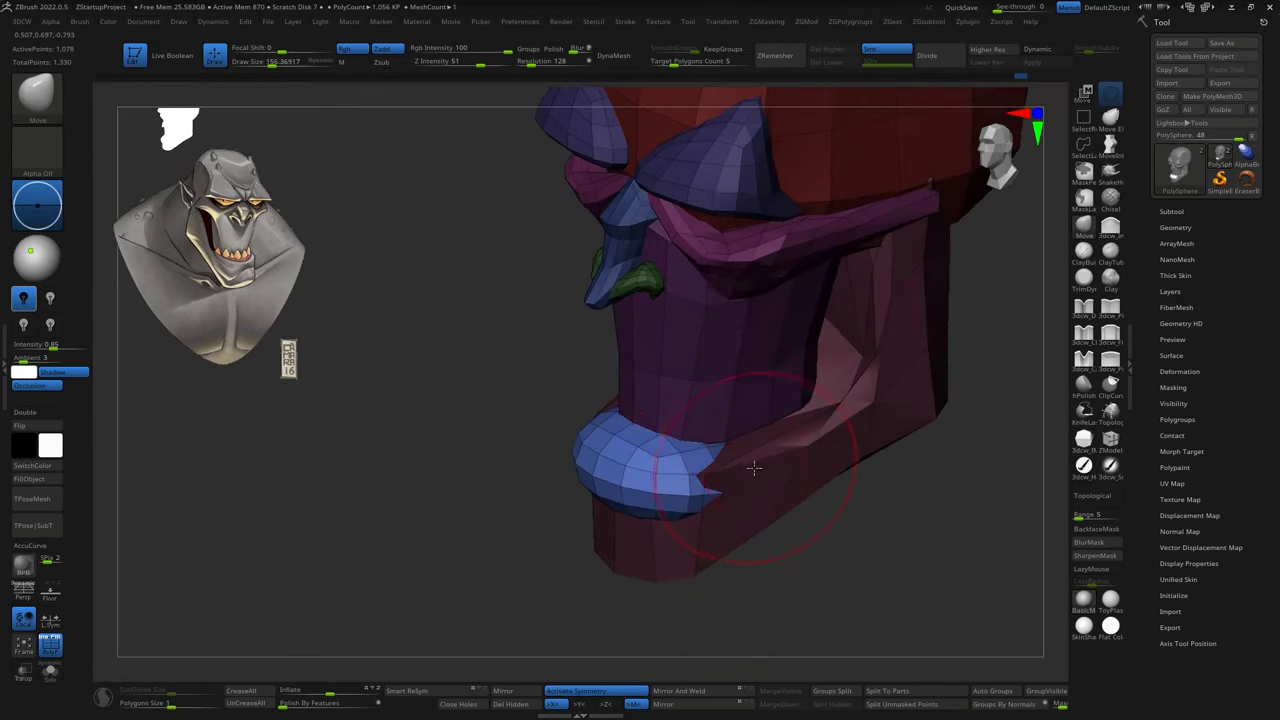
mouse_move(815, 432)
right_mouse_down()
mouse_move(671, 457)
mouse_move(737, 571)
mouse_move(806, 474)
right_mouse_up()
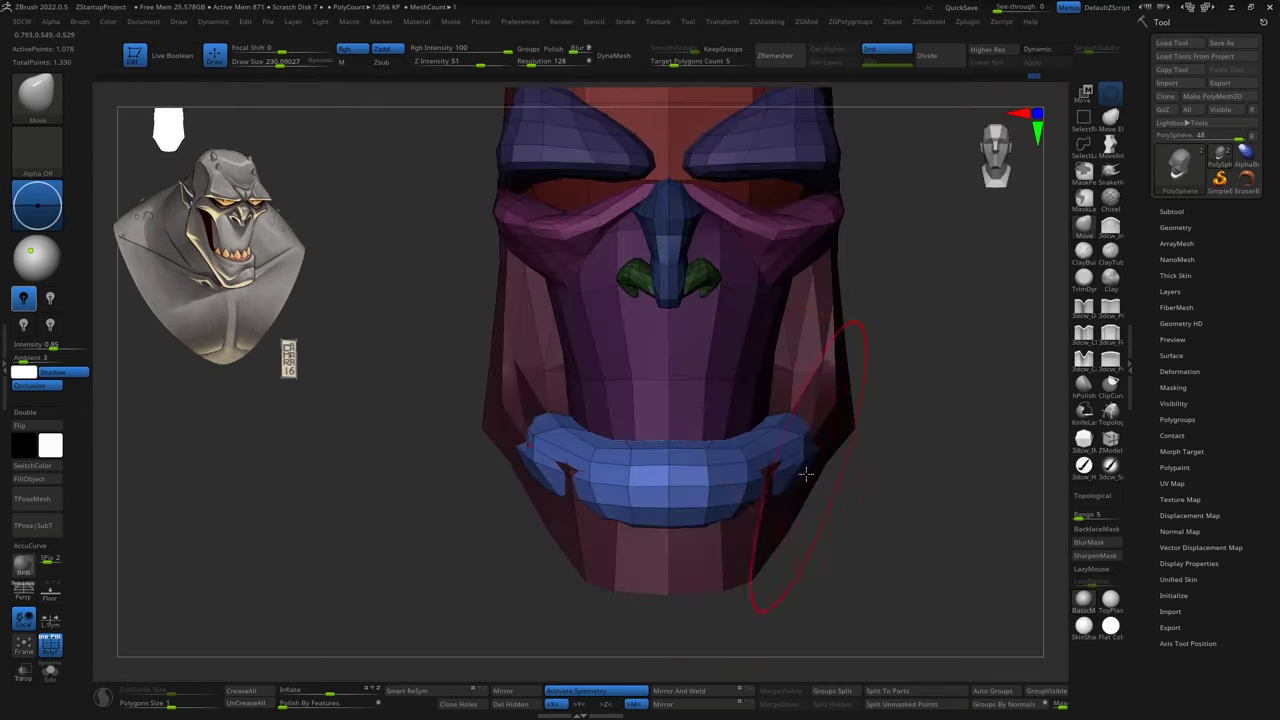
Move the lip piece back into the jaw, checking it in left profile.
key("w")
right_click_drag(680, 512, 799, 533)
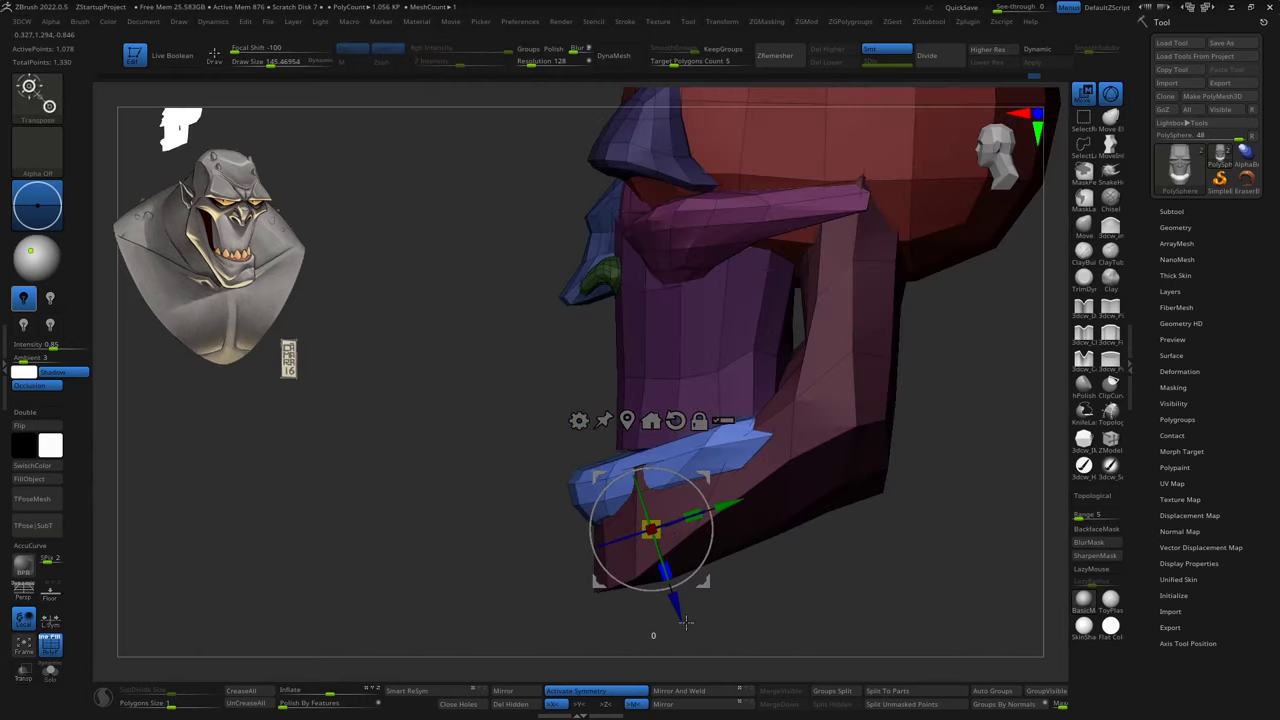
key("q")
right_click_drag(686, 622, 803, 462)
key("s")
mouse_move(729, 497)
right_mouse_down()
mouse_move(886, 464)
mouse_move(846, 586)
mouse_move(868, 428)
mouse_move(957, 451)
mouse_move(890, 474)
mouse_move(837, 552)
mouse_move(908, 491)
mouse_move(800, 500)
mouse_move(935, 447)
mouse_move(845, 447)
mouse_move(983, 392)
right_mouse_up()
key("s")
key("s")
key("s")
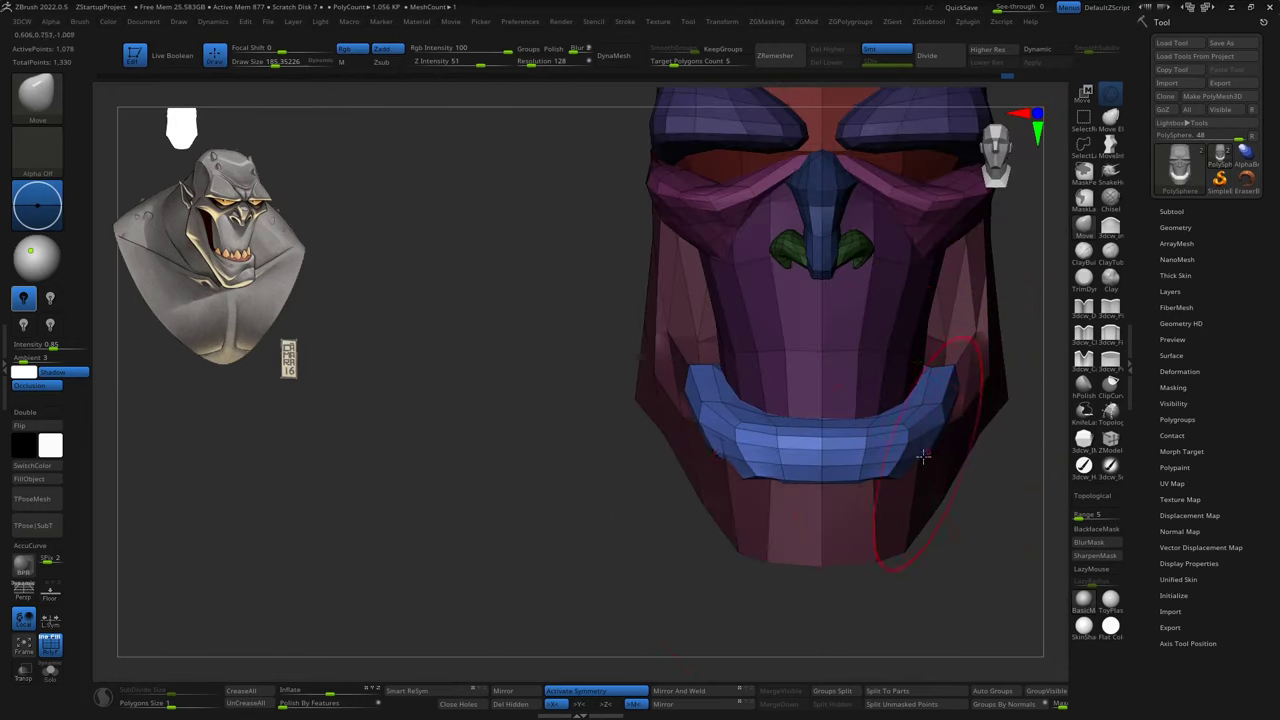
Shape the jaw piece from side and three-quarter views, resize the brush, and lasso-mask the jaw.
mouse_move(924, 455)
right_mouse_down()
mouse_move(880, 491)
mouse_move(863, 414)
right_mouse_up()
key("w")
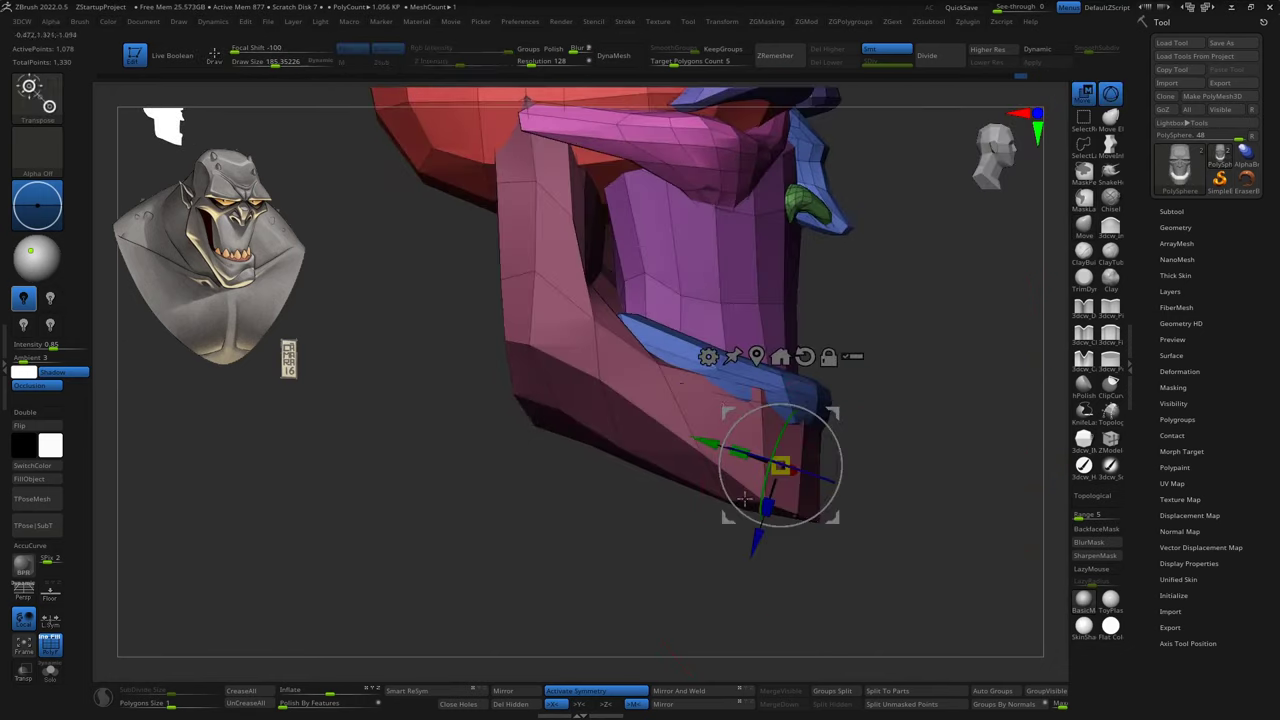
right_click_drag(745, 499, 756, 529, "shift")
key("q")
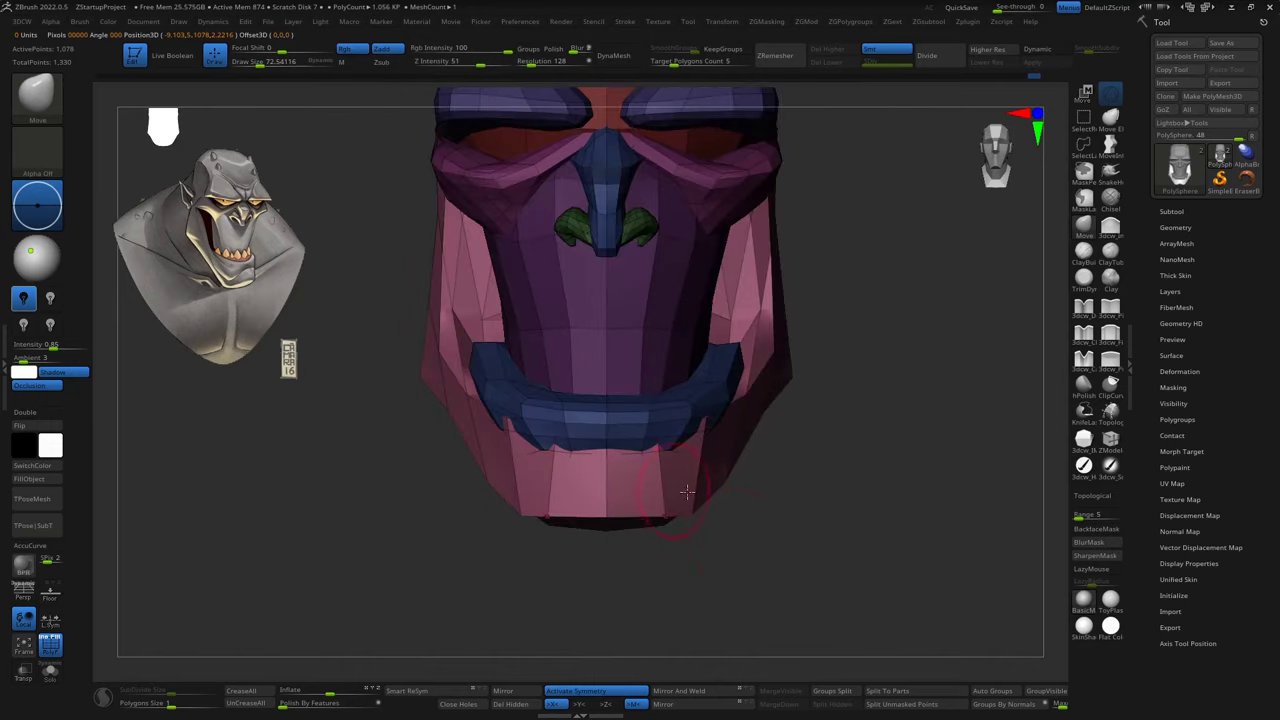
mouse_move(687, 491)
right_mouse_down()
mouse_move(763, 594)
mouse_move(760, 583)
mouse_move(712, 643)
mouse_move(871, 517)
mouse_move(771, 540)
right_mouse_up()
key("s")
mouse_move(771, 540)
left_mouse_down()
mouse_move(812, 481)
mouse_move(700, 470)
left_mouse_up()
mouse_move(700, 470)
right_mouse_down()
mouse_move(694, 457)
mouse_move(814, 500)
mouse_move(818, 521)
right_mouse_up()
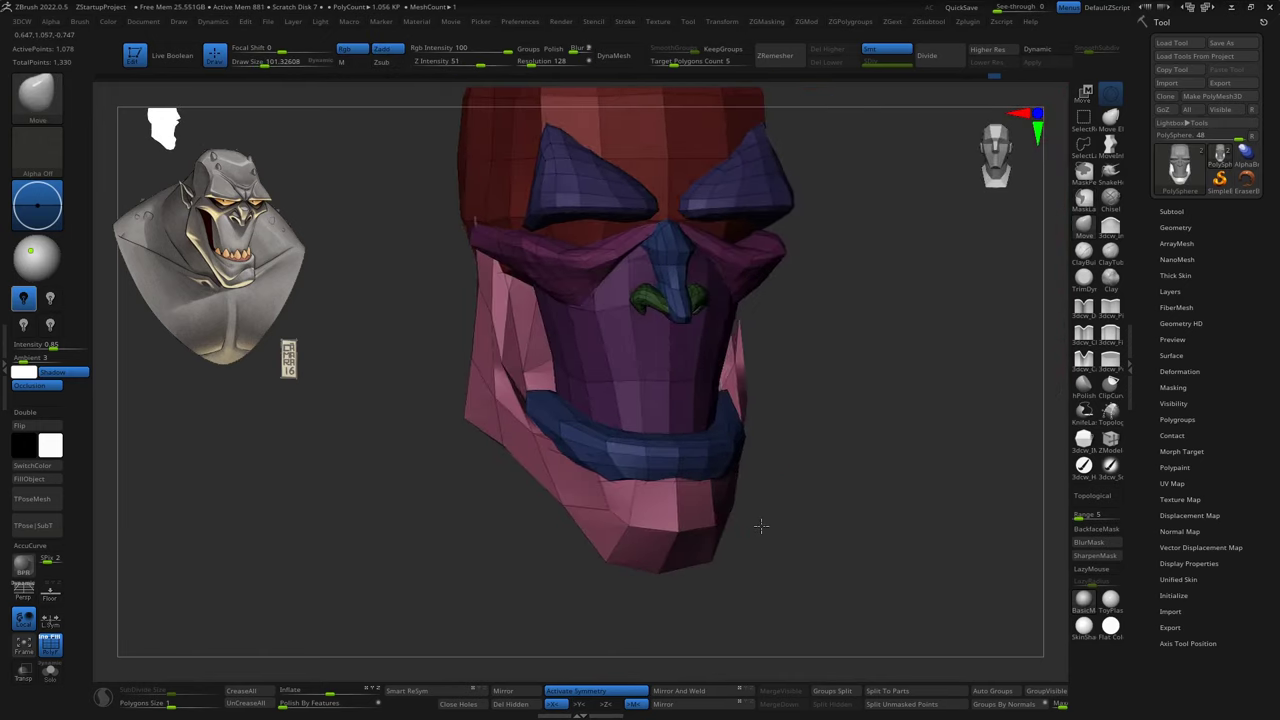
left_click_drag(929, 521, 743, 531)
mouse_move(845, 422)
left_mouse_down("ctrl")
mouse_move(740, 528)
mouse_move(645, 477)
mouse_move(717, 511)
mouse_move(652, 512)
left_mouse_up("ctrl")
Insert symmetric green QuadSpheres at the jaw and pull them into lower-lip shapes.
key("w")
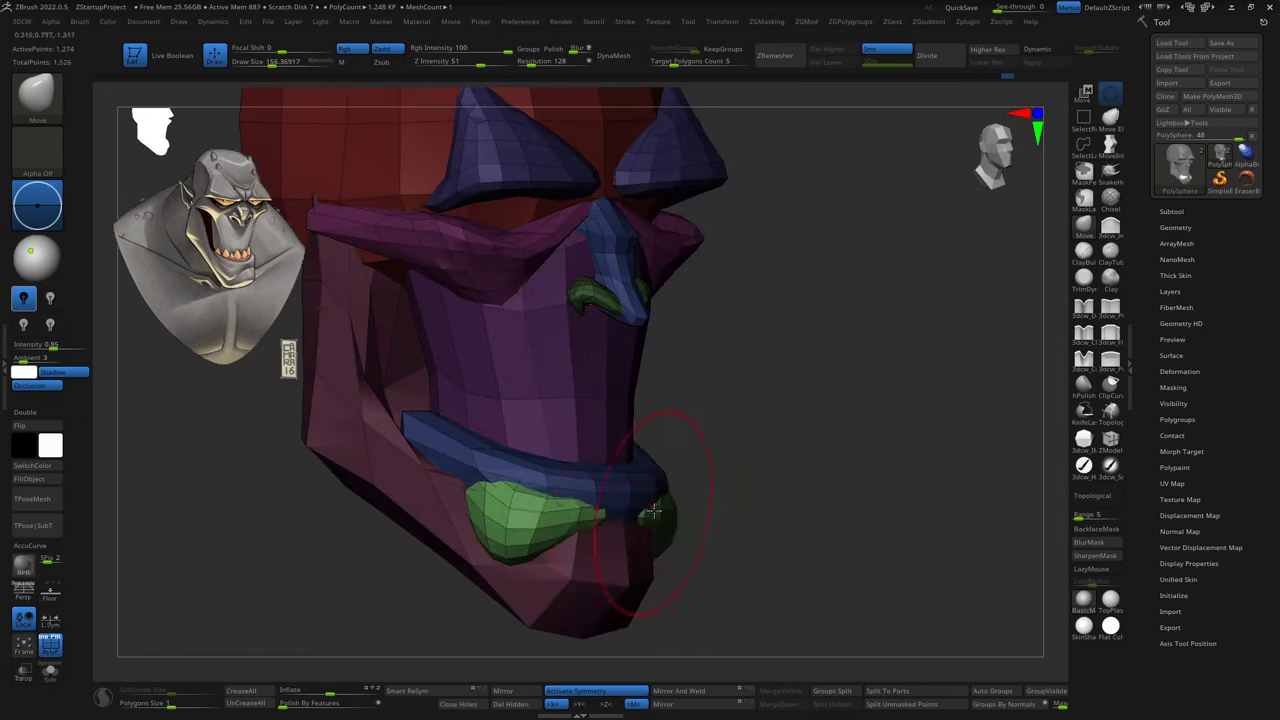
left_click_drag(549, 543, 483, 508)
mouse_move(418, 445)
left_mouse_down()
mouse_move(455, 500)
mouse_move(508, 516)
mouse_move(766, 514)
mouse_move(777, 528)
mouse_move(704, 521)
left_mouse_up()
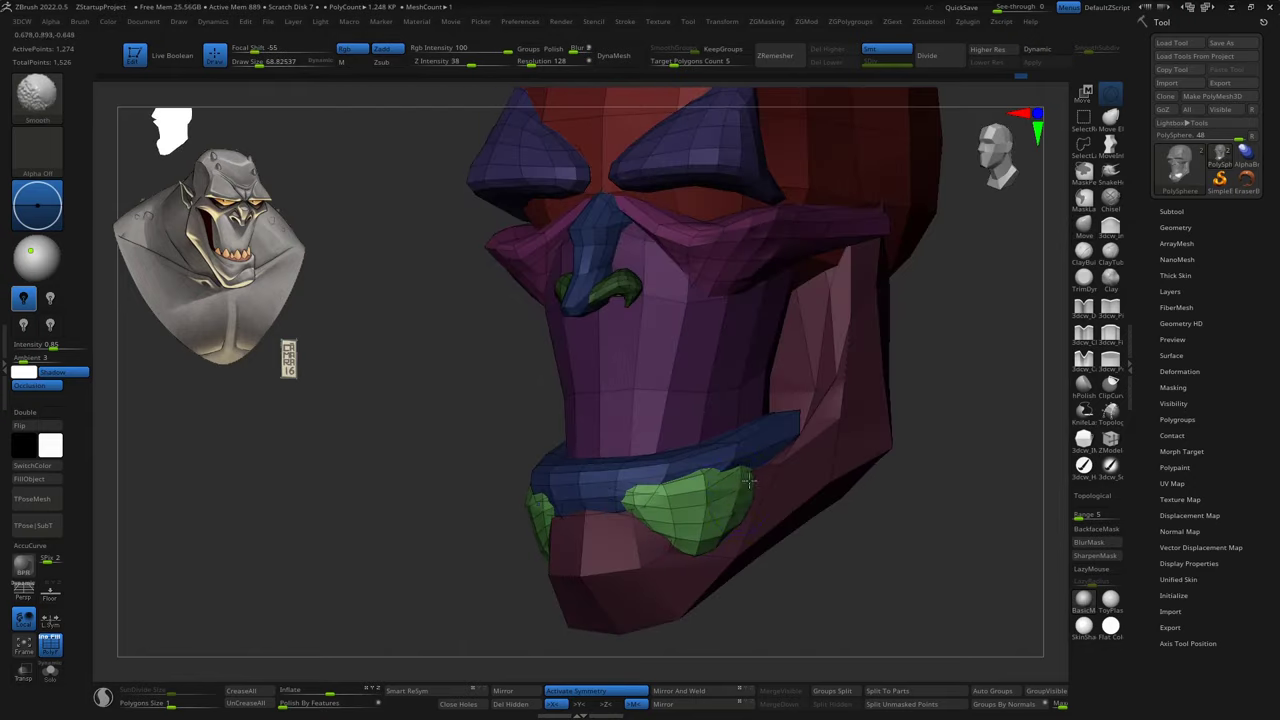
mouse_move(748, 481)
left_mouse_down()
mouse_move(766, 534)
mouse_move(751, 551)
mouse_move(757, 540)
mouse_move(703, 505)
mouse_move(770, 510)
mouse_move(810, 575)
left_mouse_up()
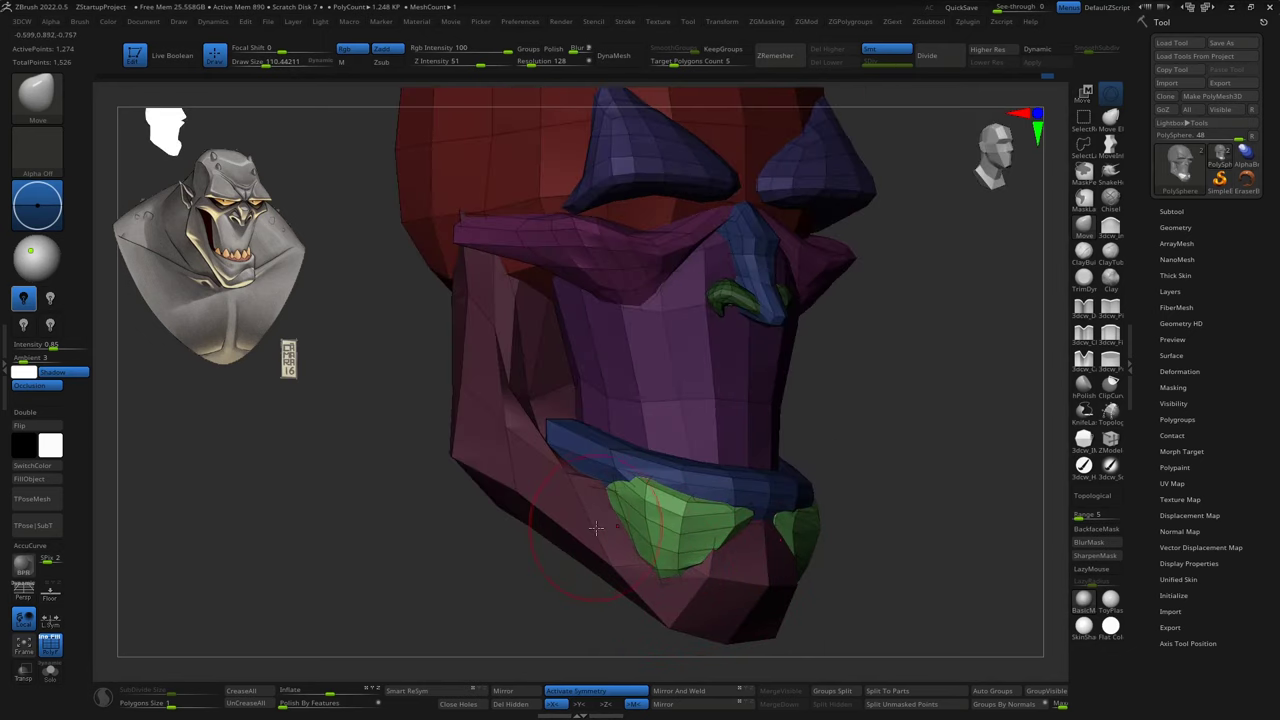
mouse_move(595, 527)
left_mouse_down()
mouse_move(800, 515)
mouse_move(923, 526)
mouse_move(838, 428)
left_mouse_up()
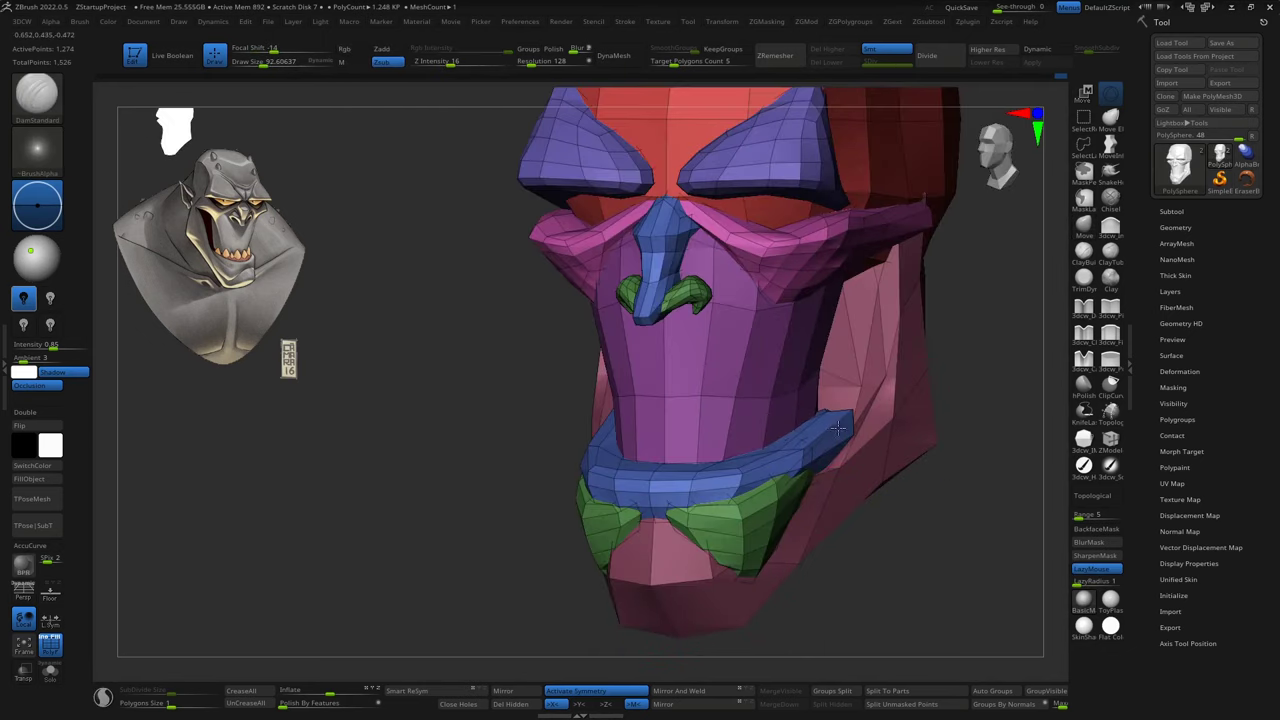
mouse_move(603, 494)
left_mouse_down()
mouse_move(640, 560)
mouse_move(620, 520)
mouse_move(580, 490)
left_mouse_up()
Reshape the lower lip blocks and jaw with the Move brush (BMV) from a three-quarter view.
key("b")
key("m")
key("v")
mouse_move(577, 602)
left_mouse_down()
mouse_move(723, 617)
mouse_move(697, 524)
mouse_move(705, 565)
left_mouse_up()
key("q")
left_click_drag(773, 533, 816, 481)
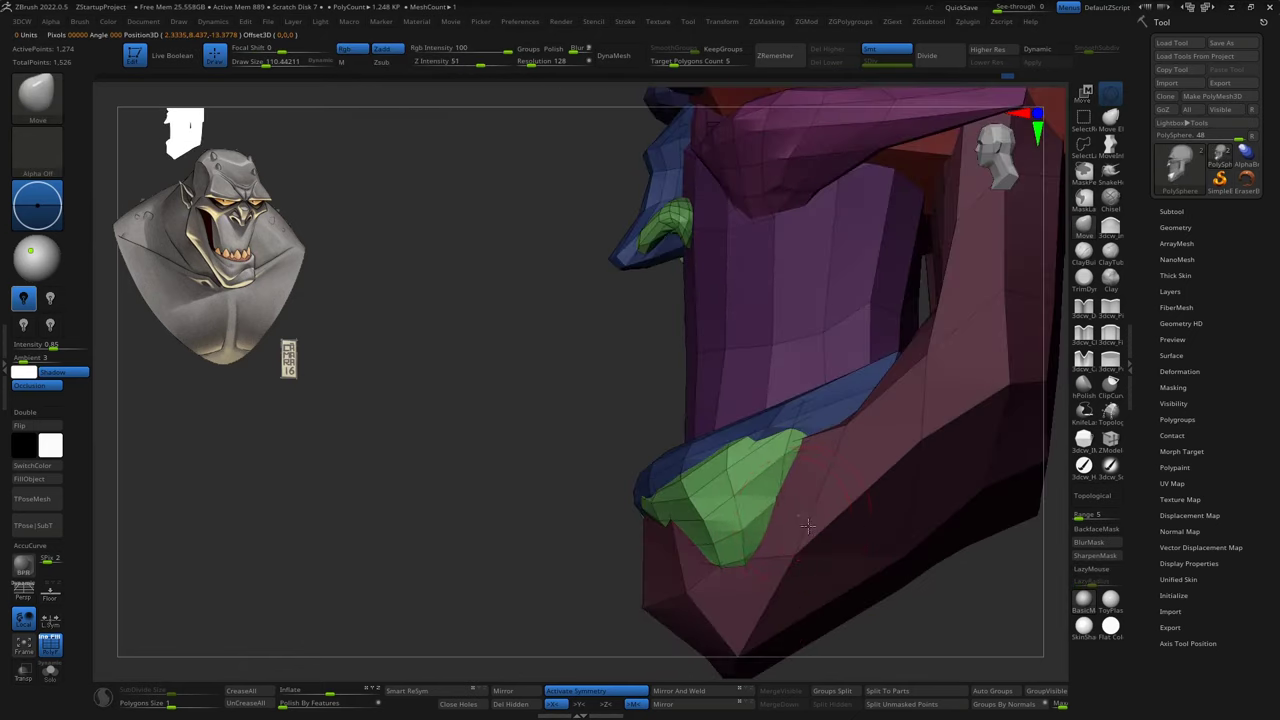
mouse_move(818, 435)
left_mouse_down()
mouse_move(960, 520)
mouse_move(840, 432)
mouse_move(960, 470)
left_mouse_up()
Insert a symmetric sphere on each side of the face and stretch it into a long curved block.
key("w")
left_click(211, 88)
key("q")
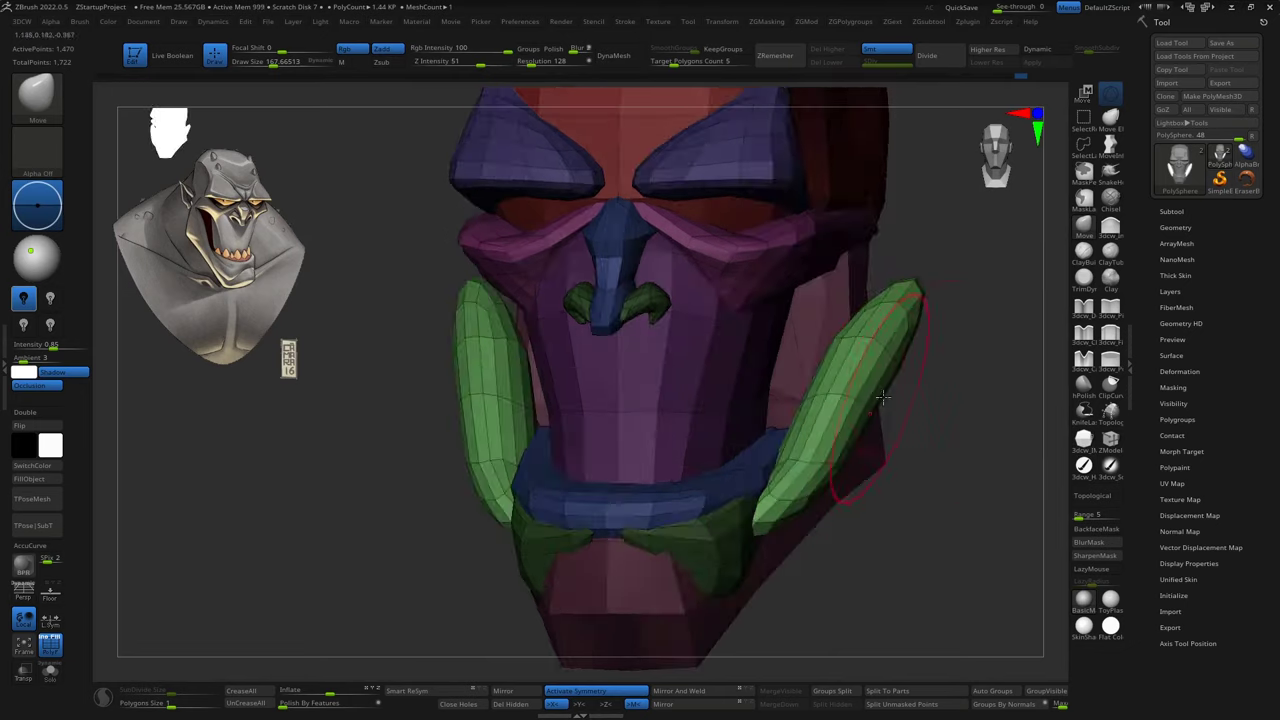
mouse_move(850, 330)
left_mouse_down()
mouse_move(870, 290)
mouse_move(576, 400)
left_mouse_up()
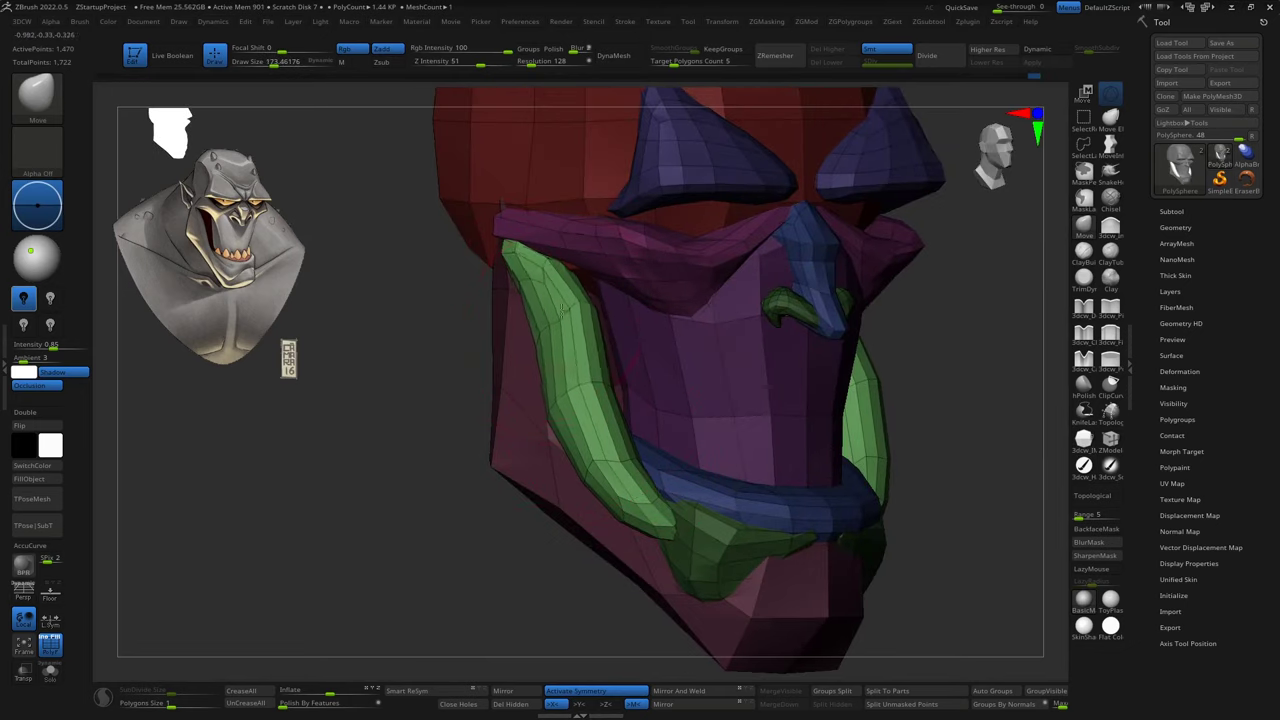
mouse_move(563, 310)
left_mouse_down()
mouse_move(540, 432)
mouse_move(545, 386)
left_mouse_up()
key("b")
key("s")
key("t")
key("s")
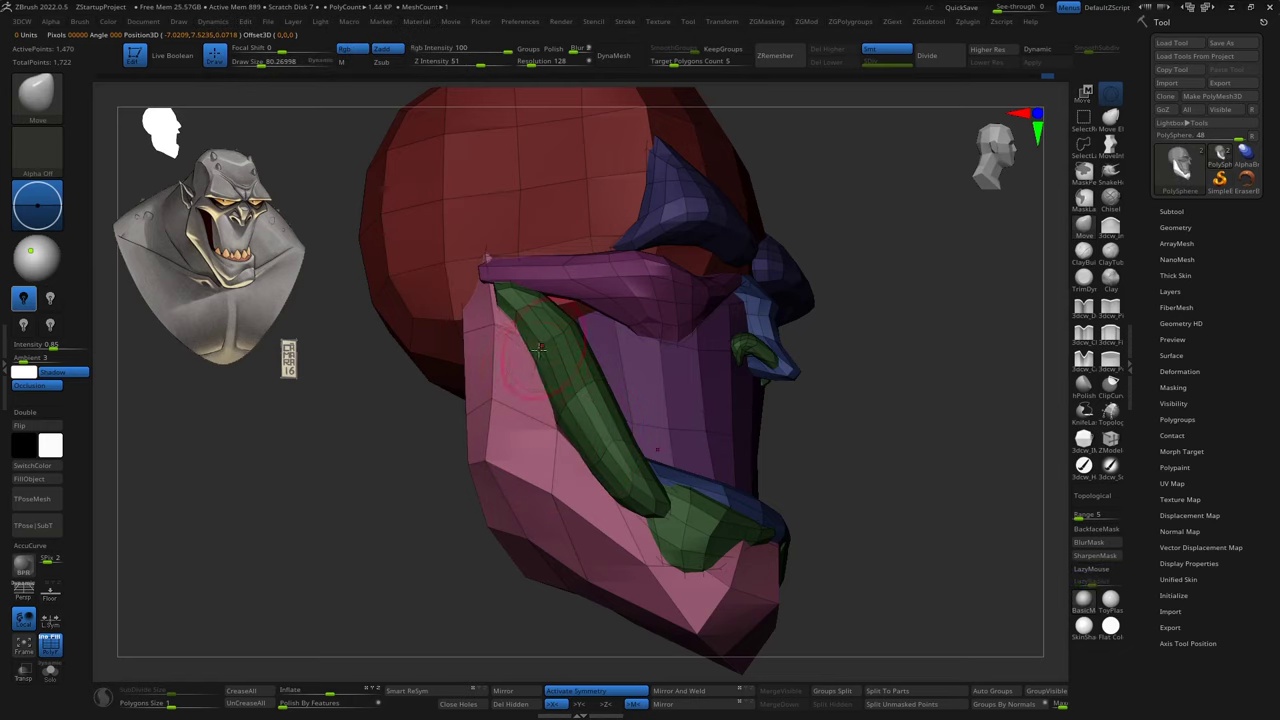
mouse_move(539, 347)
right_mouse_down()
mouse_move(575, 349)
mouse_move(790, 440)
right_mouse_up()
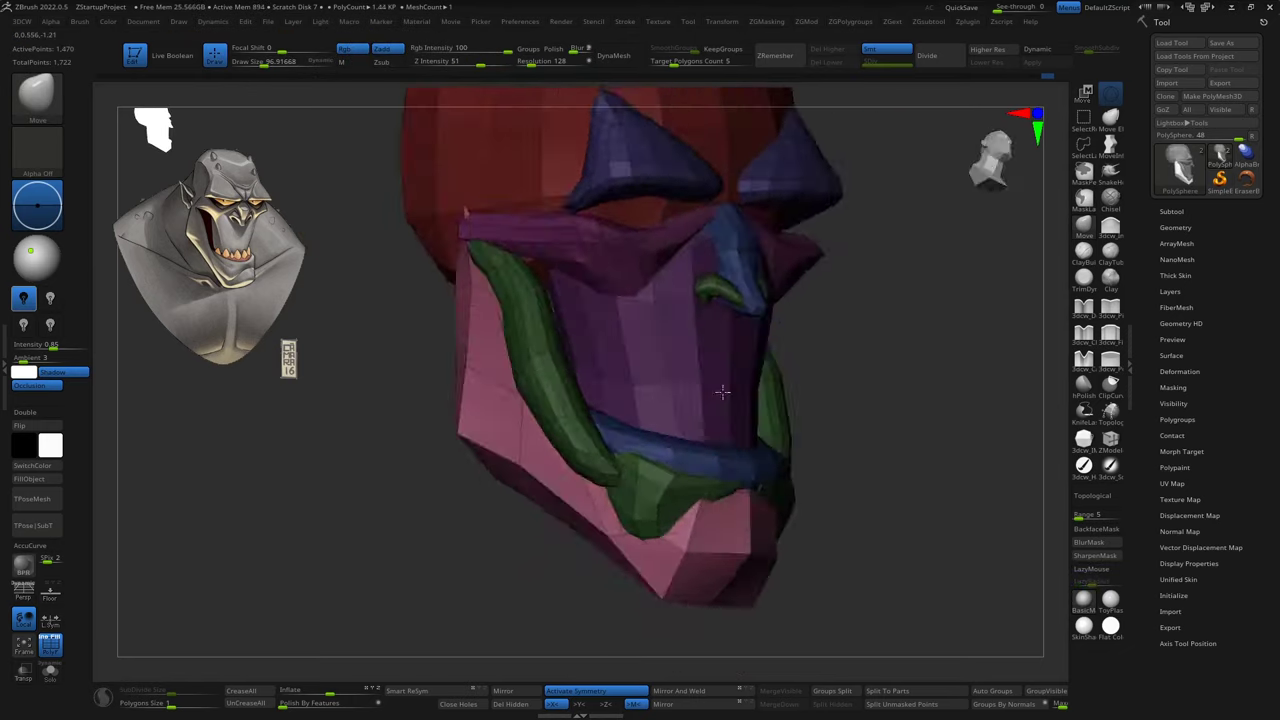
Isolate the green pieces, separate the long side blocks from the lower lip pieces, and unhide the head.
left_click(790, 440, "ctrl+shift")
key("w")
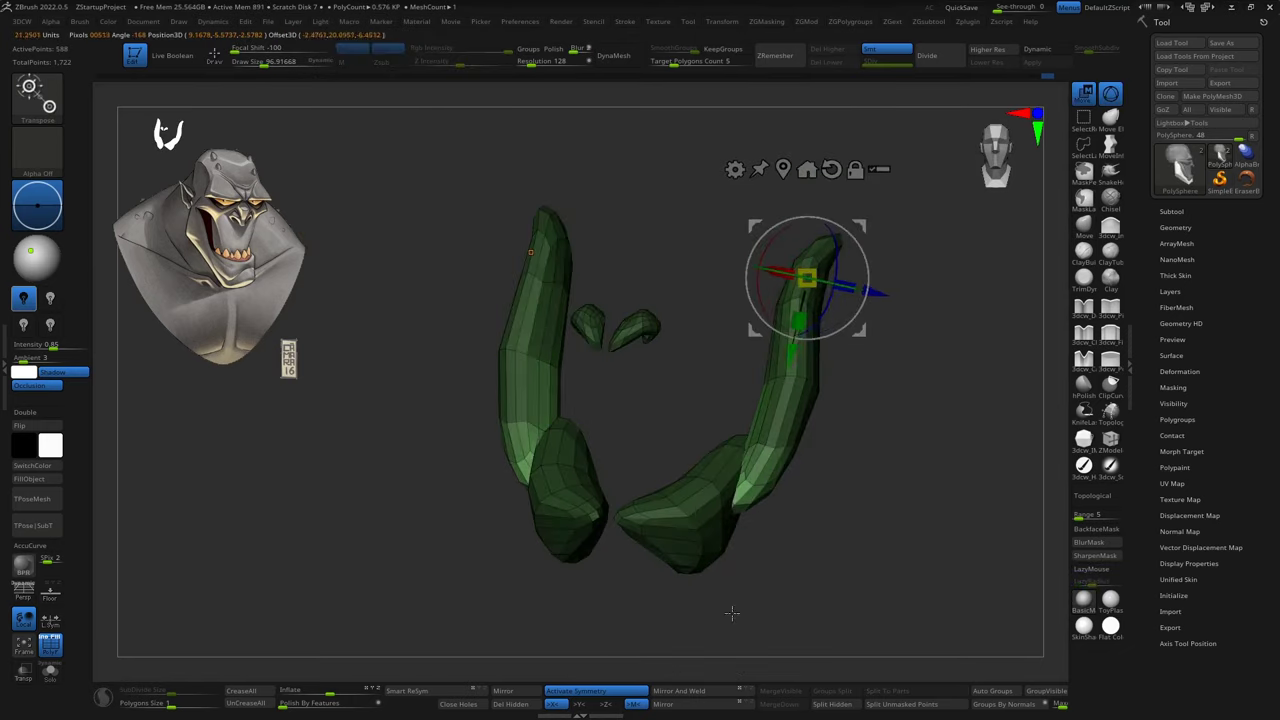
left_click(800, 312)
left_click_drag(903, 465, 909, 450)
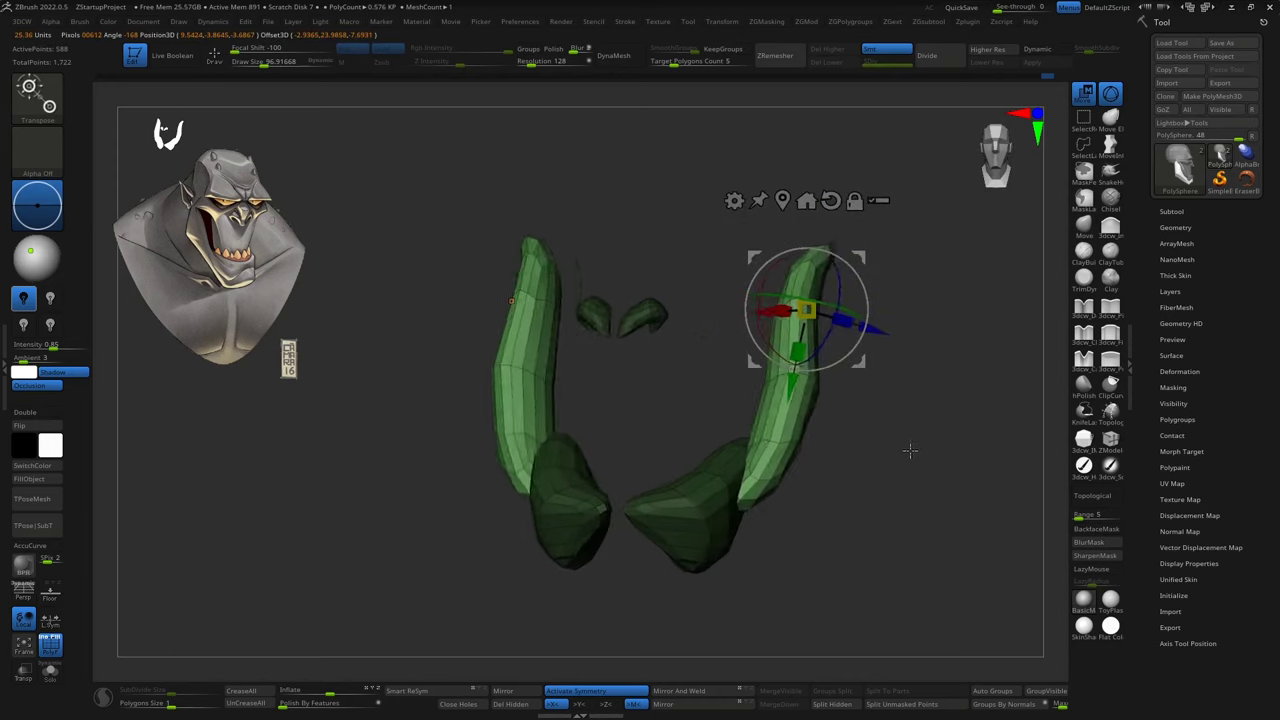
left_click(625, 315, "ctrl")
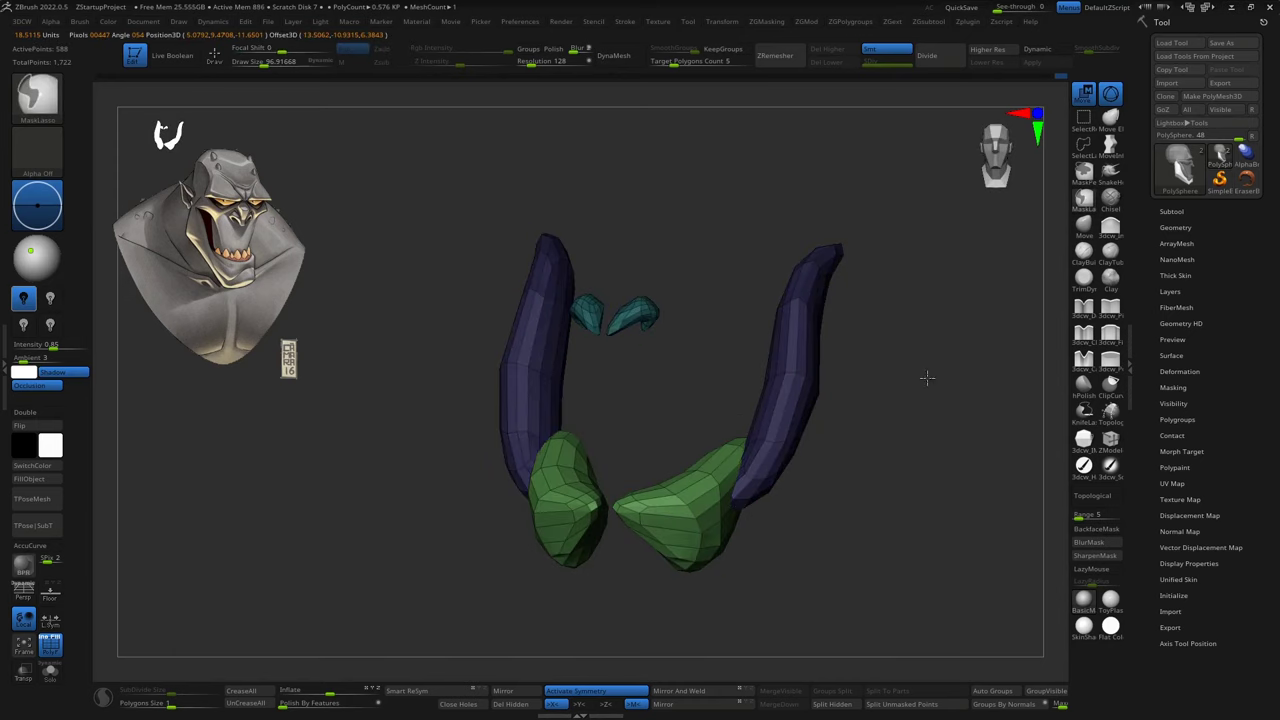
left_click(893, 413, "ctrl+shift")
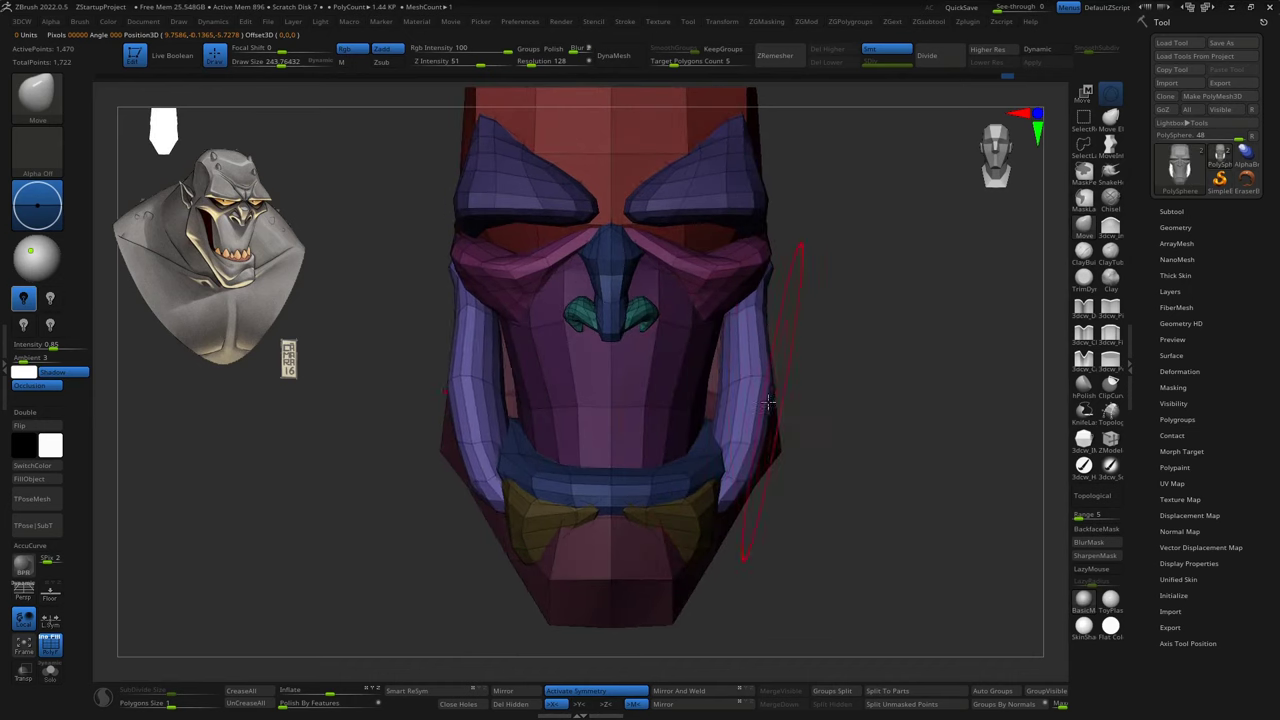
Hide the polygroup colours and gizmo-move the lip band toward the side capsules from the front.
mouse_move(724, 395)
right_mouse_down()
mouse_move(851, 417)
mouse_move(628, 507)
mouse_move(560, 485)
mouse_move(497, 489)
right_mouse_up()
key("s")
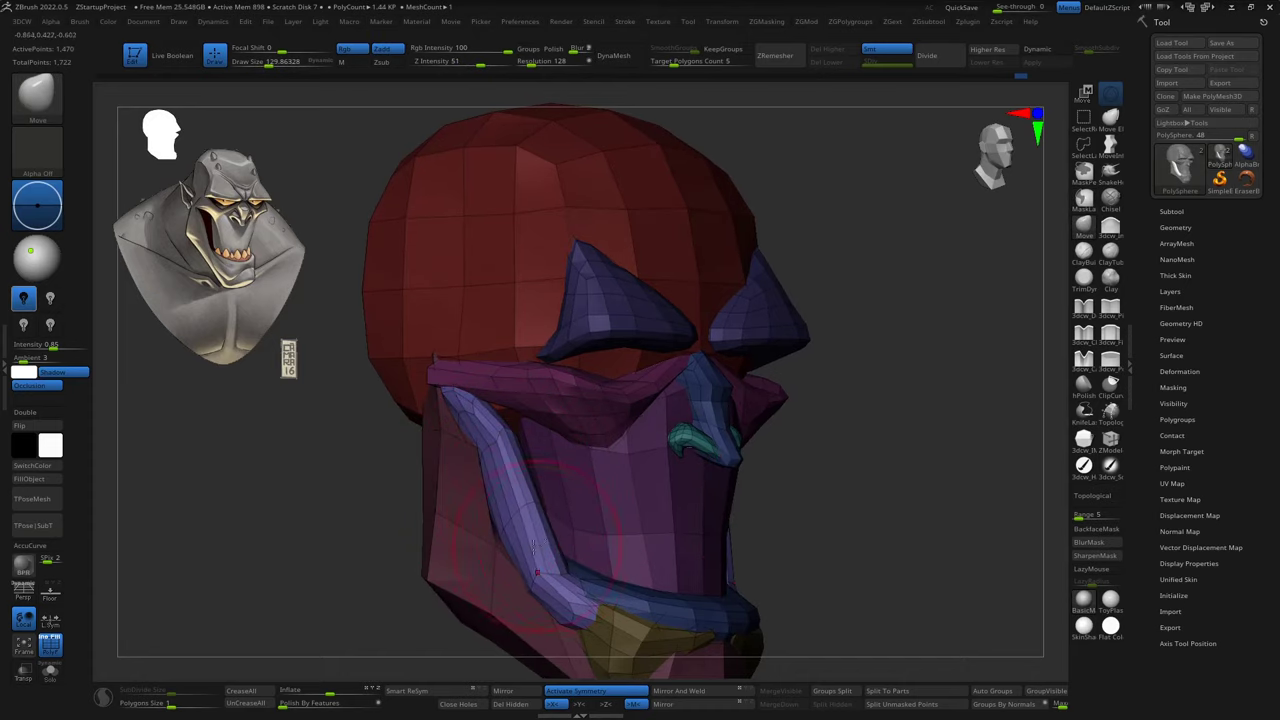
mouse_move(536, 547)
right_mouse_down()
mouse_move(803, 477)
mouse_move(586, 500)
mouse_move(686, 443)
mouse_move(620, 425)
mouse_move(657, 414)
mouse_move(749, 509)
mouse_move(728, 410)
mouse_move(905, 488)
right_mouse_up()
key("shift+f")
key("w")
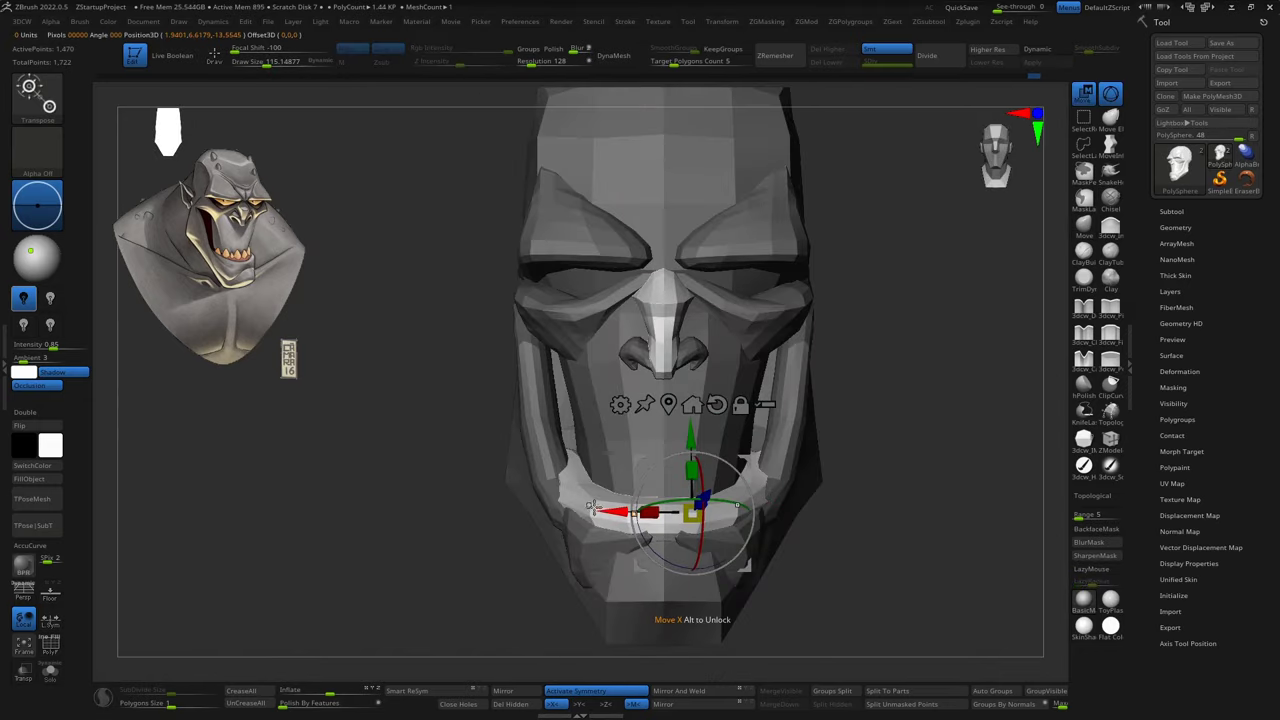
key("q")
Briefly isolate head parts, restore polygroup colours, and bring up the gizmo on the mouth piece in profile.
left_click(592, 510, "ctrl+shift")
left_click(845, 400, "ctrl+shift")
key("shift+f")
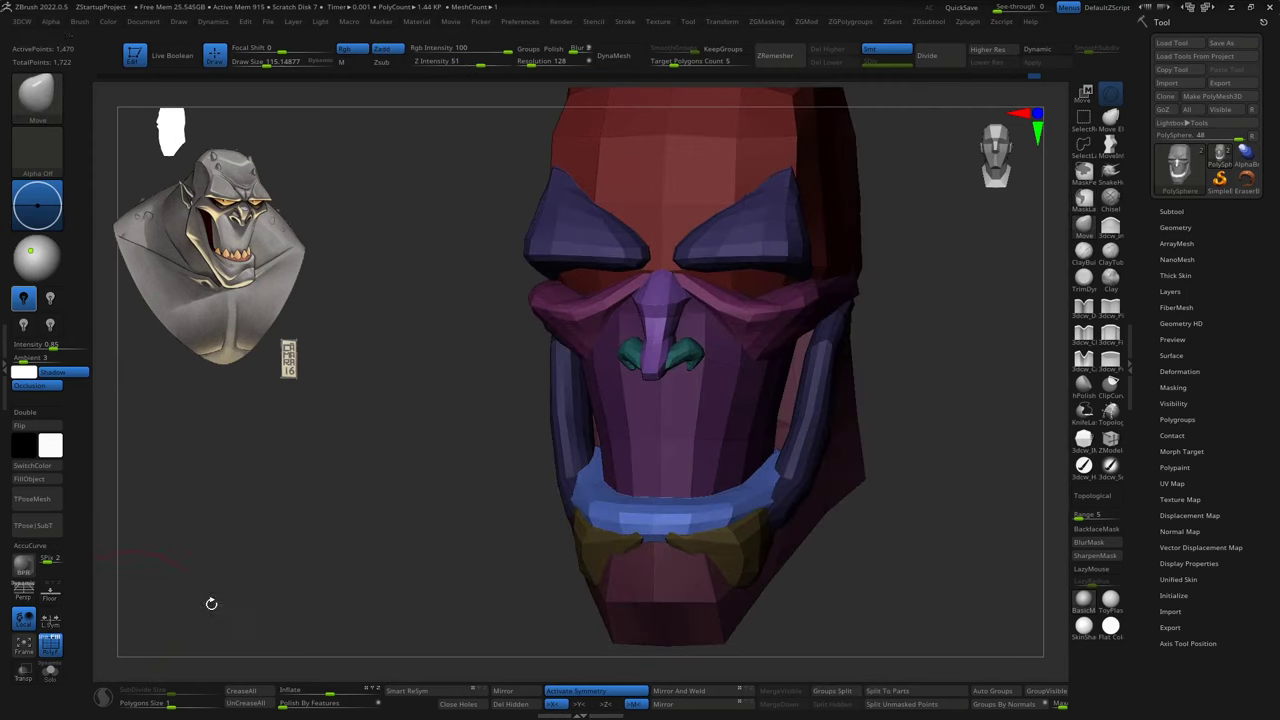
mouse_move(211, 603)
right_mouse_down()
mouse_move(943, 543)
mouse_move(914, 531)
mouse_move(916, 435)
right_mouse_up()
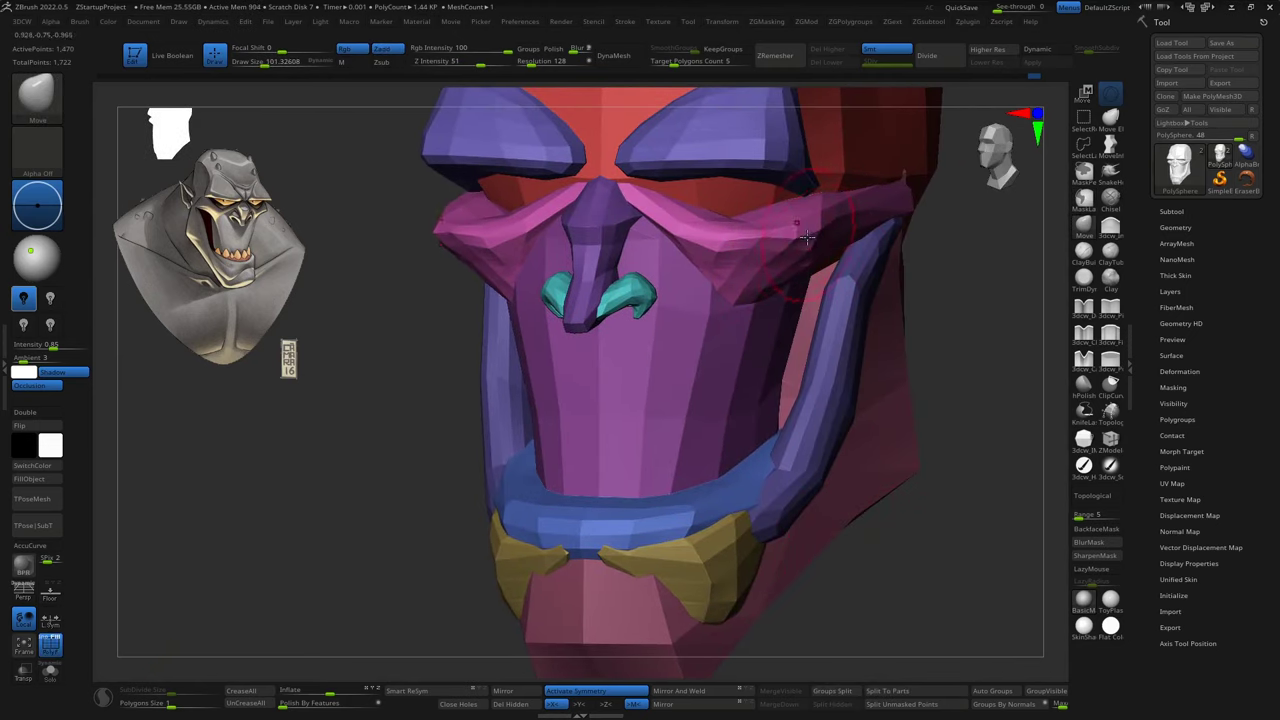
mouse_move(737, 310)
right_mouse_down()
mouse_move(700, 360)
mouse_move(530, 488)
mouse_move(648, 435)
right_mouse_up()
key("w")
right_click_drag(530, 549, 393, 603)
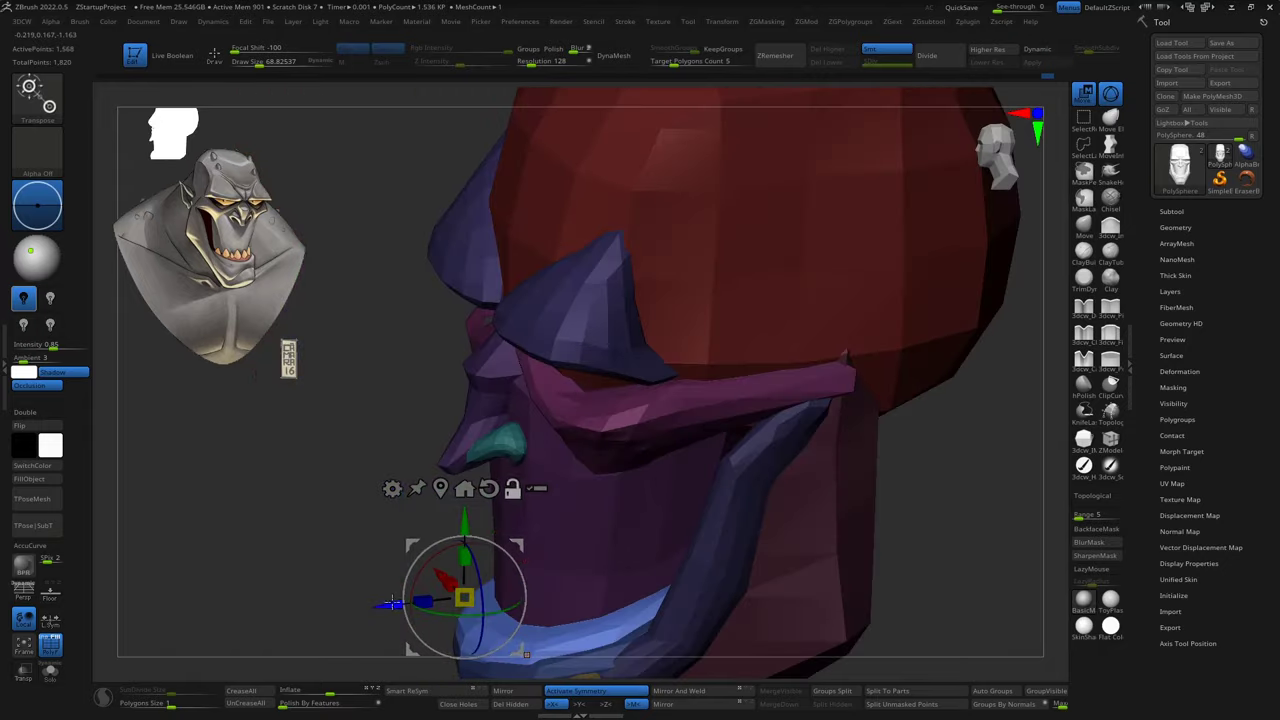
right_click_drag(480, 588, 829, 486)
key("q")
left_click(754, 560, "ctrl+shift")
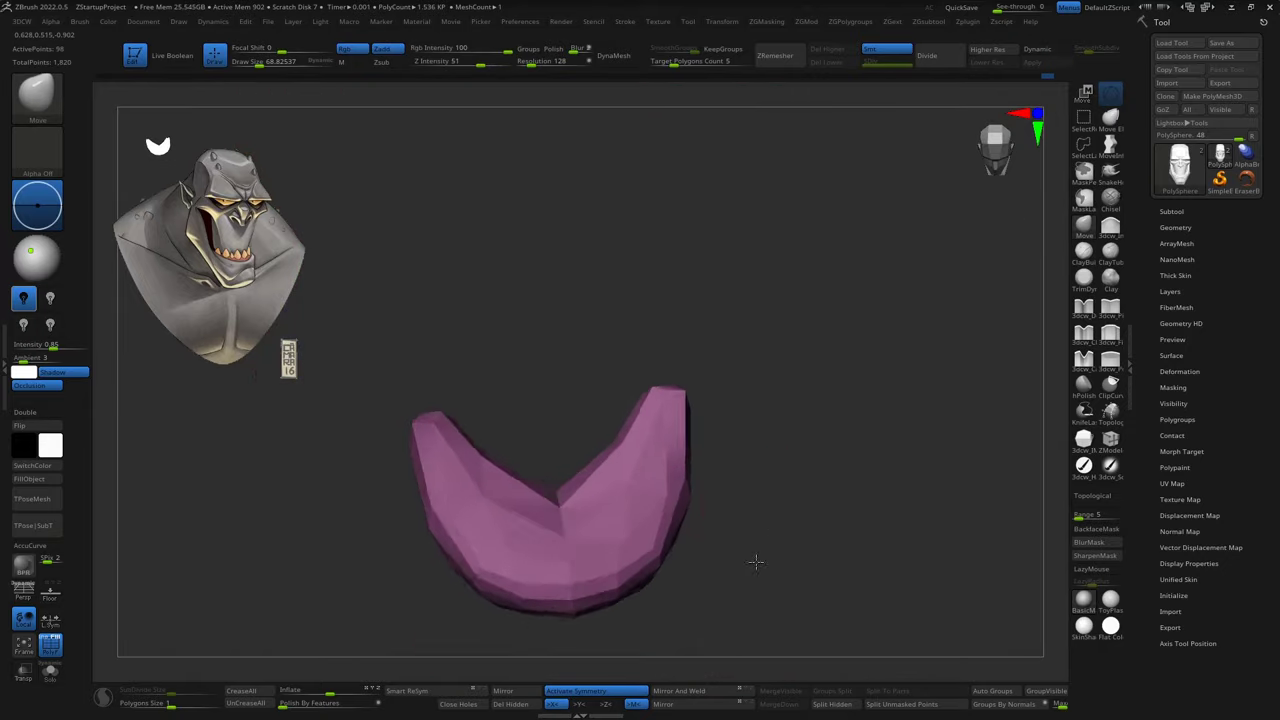
right_click_drag(754, 560, 610, 443)
right_click_drag(598, 508, 690, 450)
left_click(708, 443, "ctrl+shift")
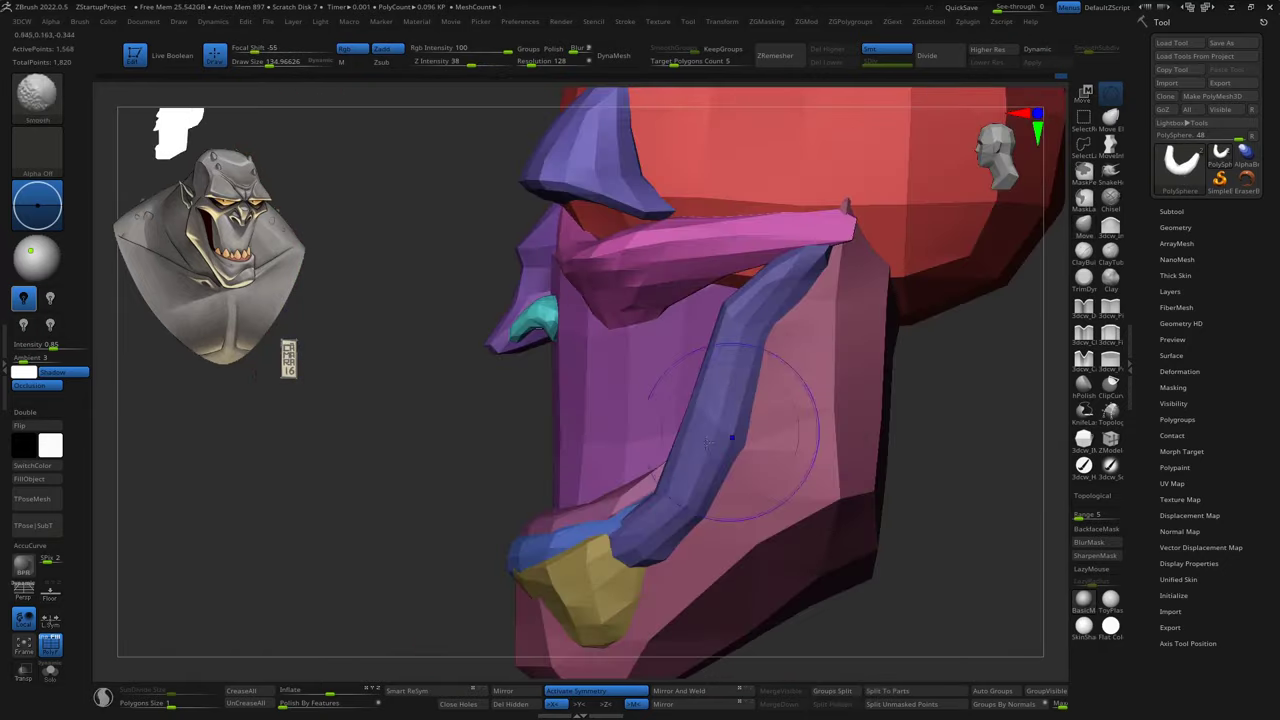
right_click_drag(533, 522, 857, 400)
key("q")
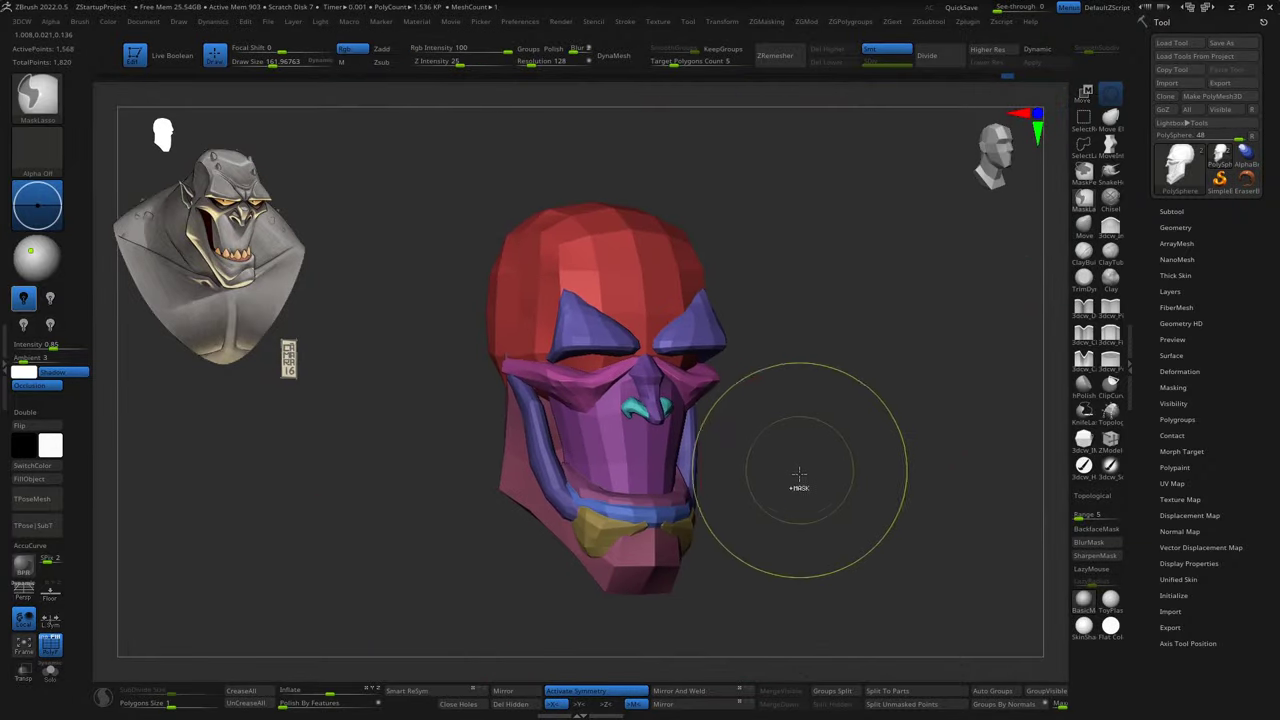
key("f")
mouse_move(791, 495)
right_mouse_down()
mouse_move(906, 463)
mouse_move(671, 449)
mouse_move(662, 405)
mouse_move(479, 450)
right_mouse_up()
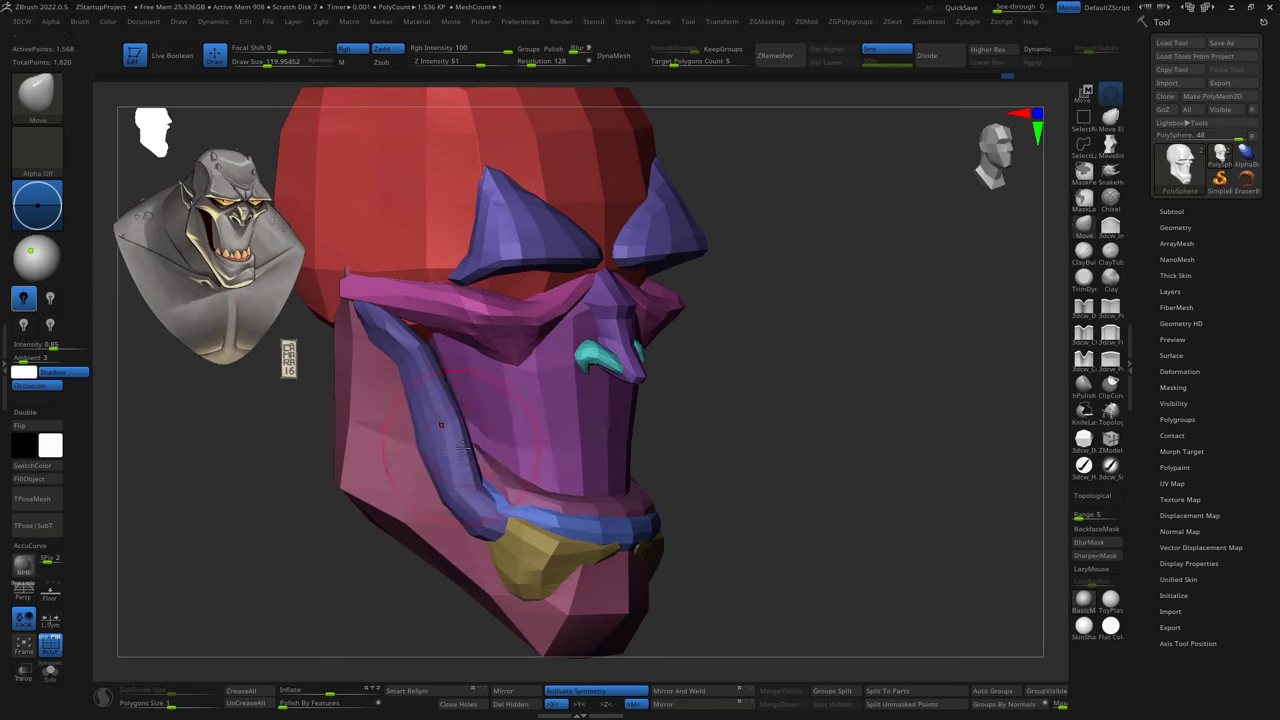
right_click_drag(431, 385, 773, 445)
mouse_move(480, 485)
right_mouse_down()
mouse_move(685, 348)
mouse_move(877, 423)
mouse_move(594, 404)
right_mouse_up()
right_click_drag(683, 459, 749, 433)
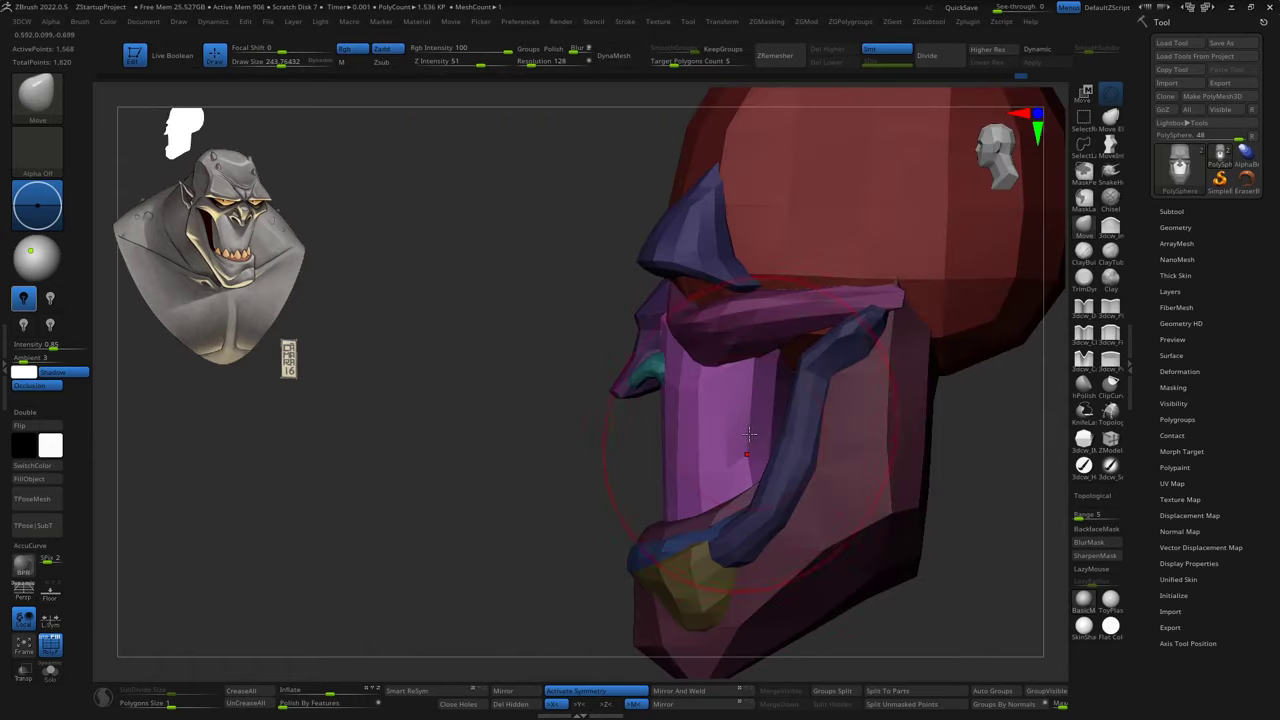
right_click_drag(787, 353, 757, 466)
key("b")
key("d")
key("s")
key("s")
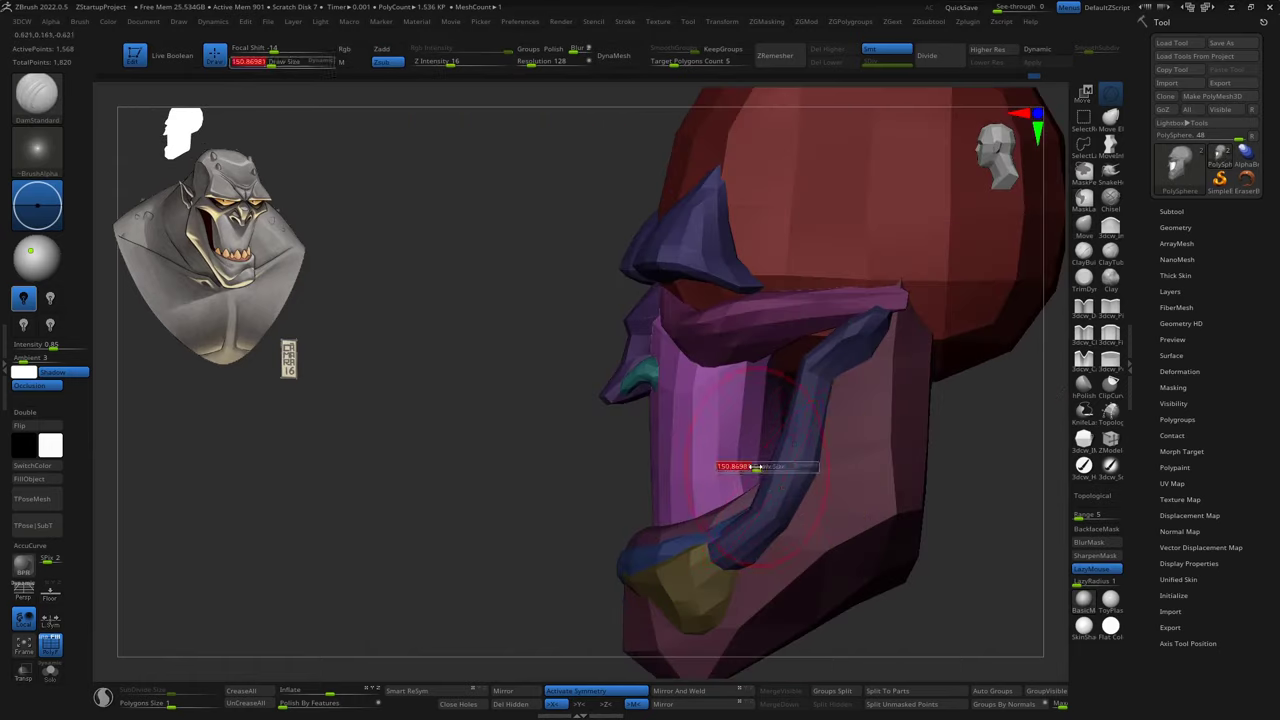
mouse_move(762, 515)
right_mouse_down()
mouse_move(738, 412)
mouse_move(749, 402)
right_mouse_up()
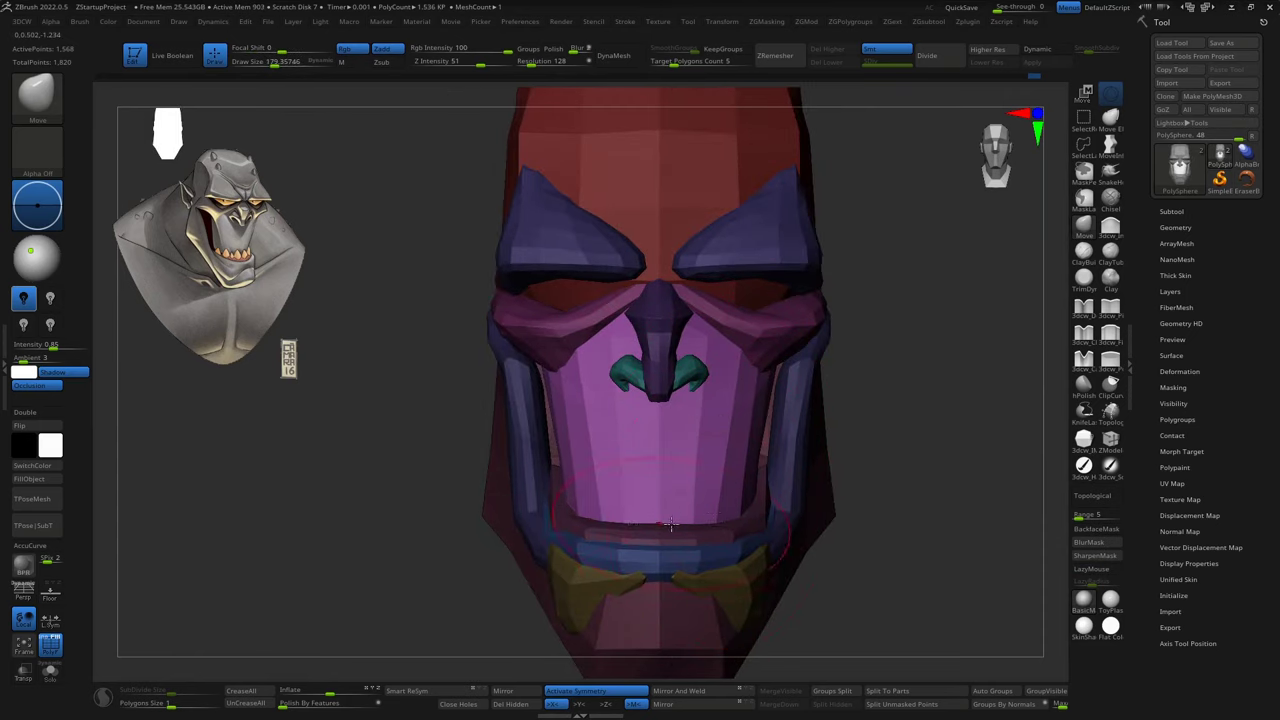
mouse_move(732, 513)
right_mouse_down()
mouse_move(786, 486)
mouse_move(800, 383)
mouse_move(851, 334)
mouse_move(910, 475)
mouse_move(868, 269)
mouse_move(928, 278)
right_mouse_up()
Gizmo-position the mirrored lower fangs from below, shrink the brush, and check them from low and front angles.
mouse_move(826, 338)
right_mouse_down()
mouse_move(829, 370)
mouse_move(914, 486)
mouse_move(763, 449)
mouse_move(830, 503)
mouse_move(897, 491)
mouse_move(823, 491)
mouse_move(810, 541)
mouse_move(607, 521)
mouse_move(591, 443)
mouse_move(614, 528)
mouse_move(600, 543)
mouse_move(618, 461)
right_mouse_up()
key("w")
key("q")
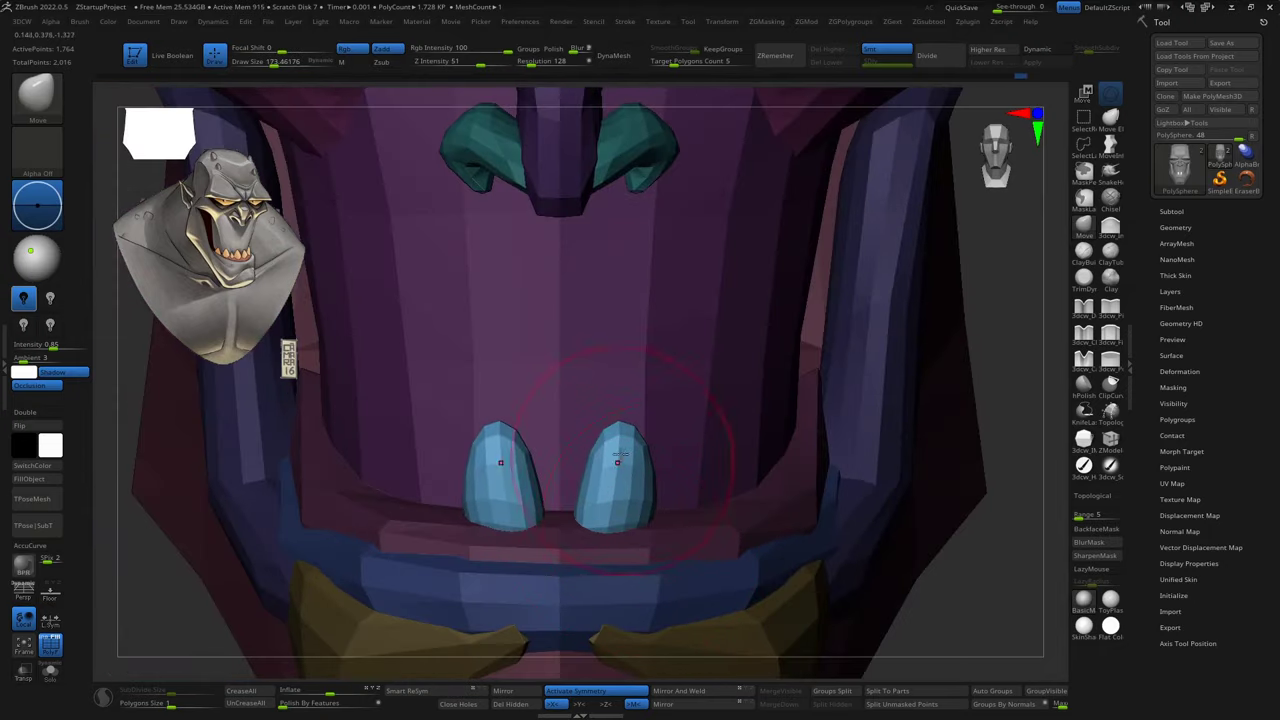
left_click_drag(624, 539, 605, 539)
right_click_drag(605, 539, 676, 518)
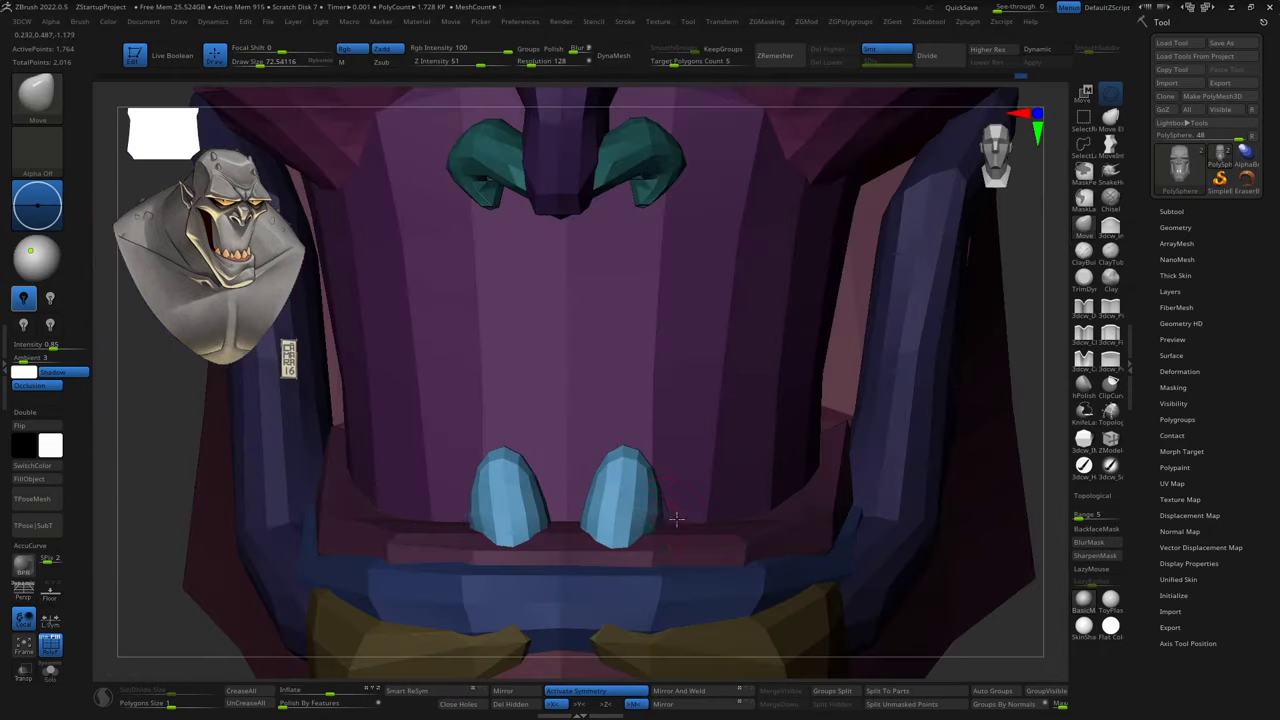
mouse_move(632, 462)
right_mouse_down()
mouse_move(609, 523)
mouse_move(743, 429)
mouse_move(606, 580)
mouse_move(646, 531)
mouse_move(626, 514)
right_mouse_up()
mouse_move(634, 432)
right_mouse_down()
mouse_move(786, 443)
mouse_move(729, 405)
mouse_move(793, 379)
mouse_move(859, 381)
right_mouse_up()
key("w")
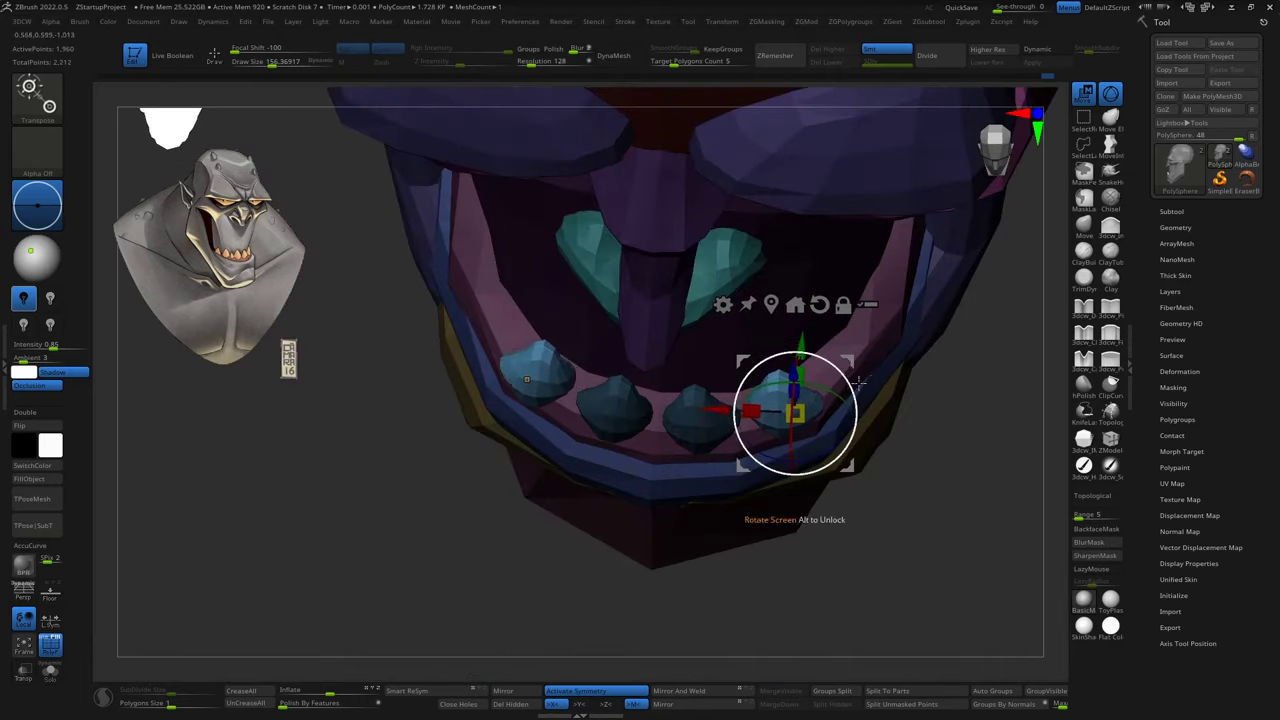
Enlarge the mirrored tooth pair and check the lower teeth row from front, below and three-quarter views.
mouse_move(1007, 470)
right_mouse_down()
mouse_move(993, 122)
mouse_move(797, 242)
right_mouse_up()
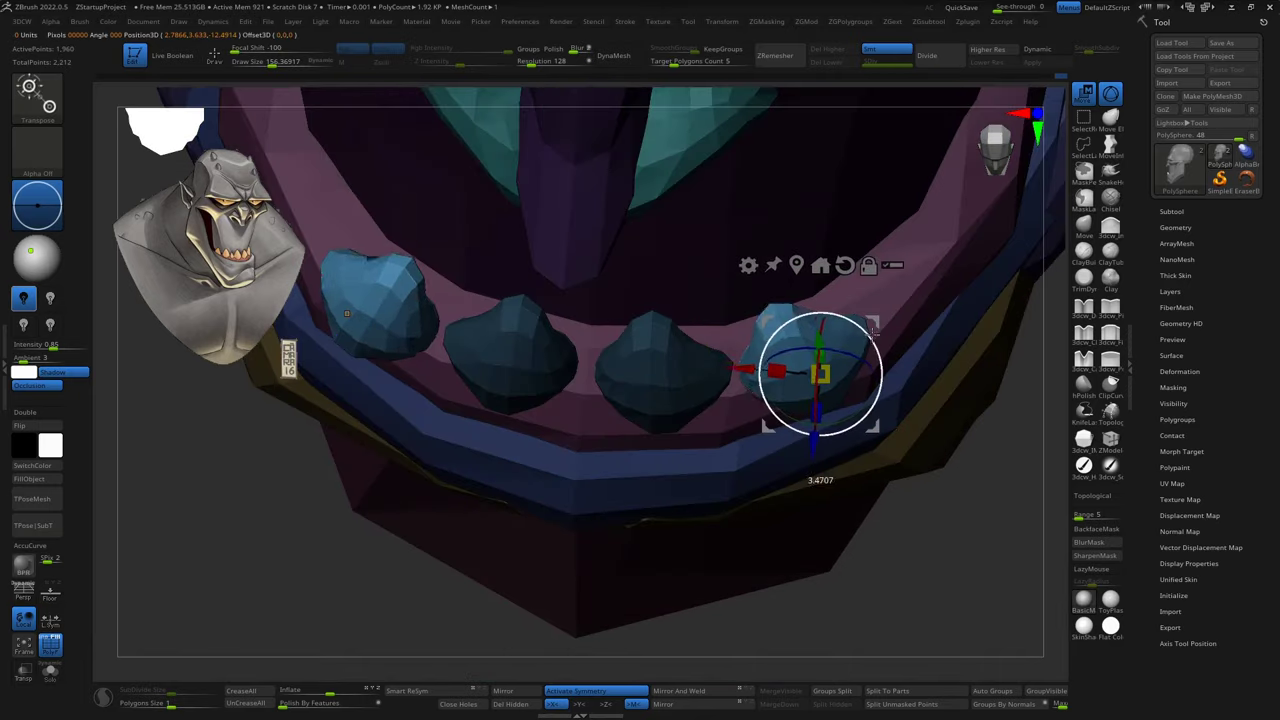
mouse_move(873, 333)
right_mouse_down()
mouse_move(977, 383)
mouse_move(829, 405)
right_mouse_up()
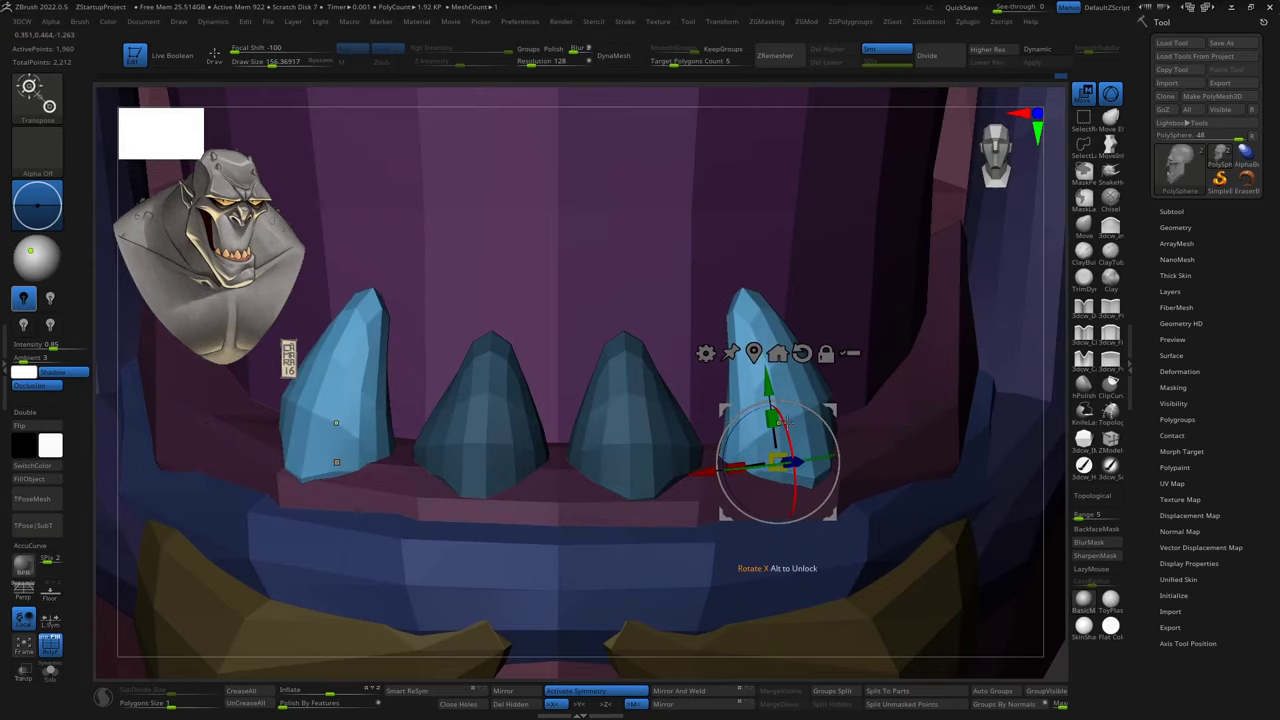
left_click_drag(757, 487, 89, 625)
mouse_move(811, 405)
right_mouse_down()
mouse_move(873, 532)
mouse_move(812, 460)
right_mouse_up()
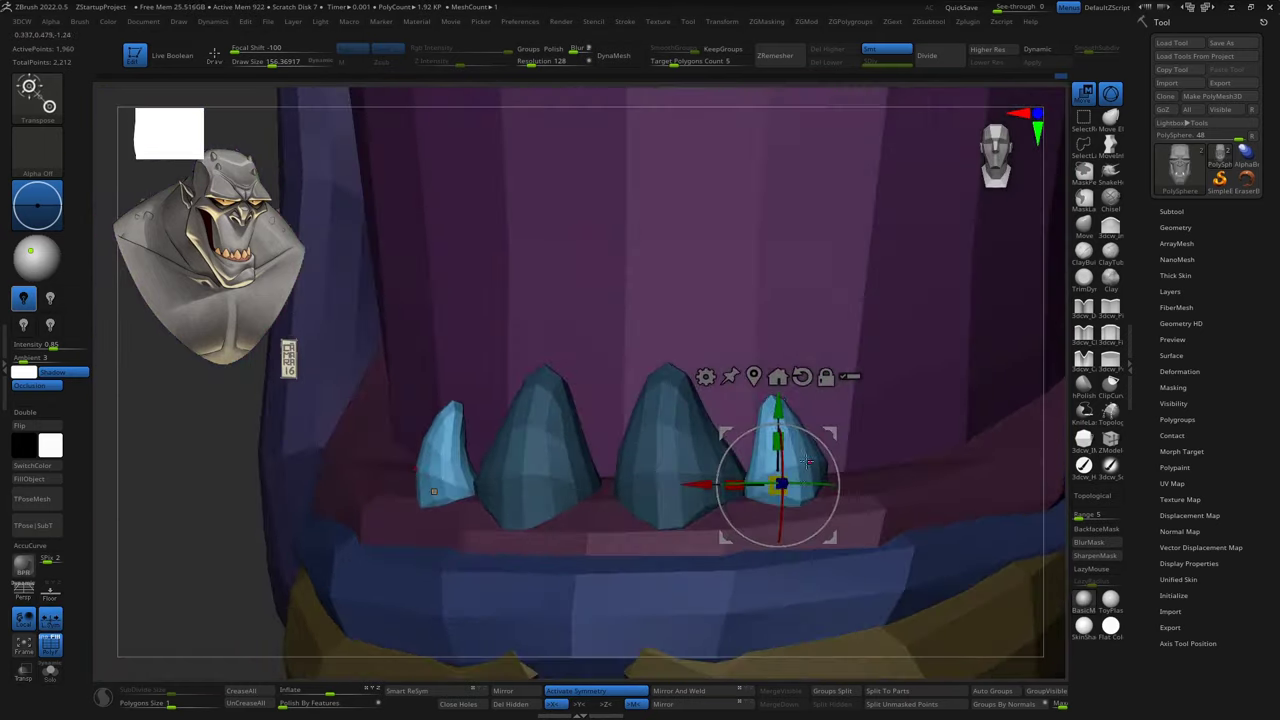
mouse_move(703, 484)
right_mouse_down()
mouse_move(911, 418)
mouse_move(711, 492)
right_mouse_up()
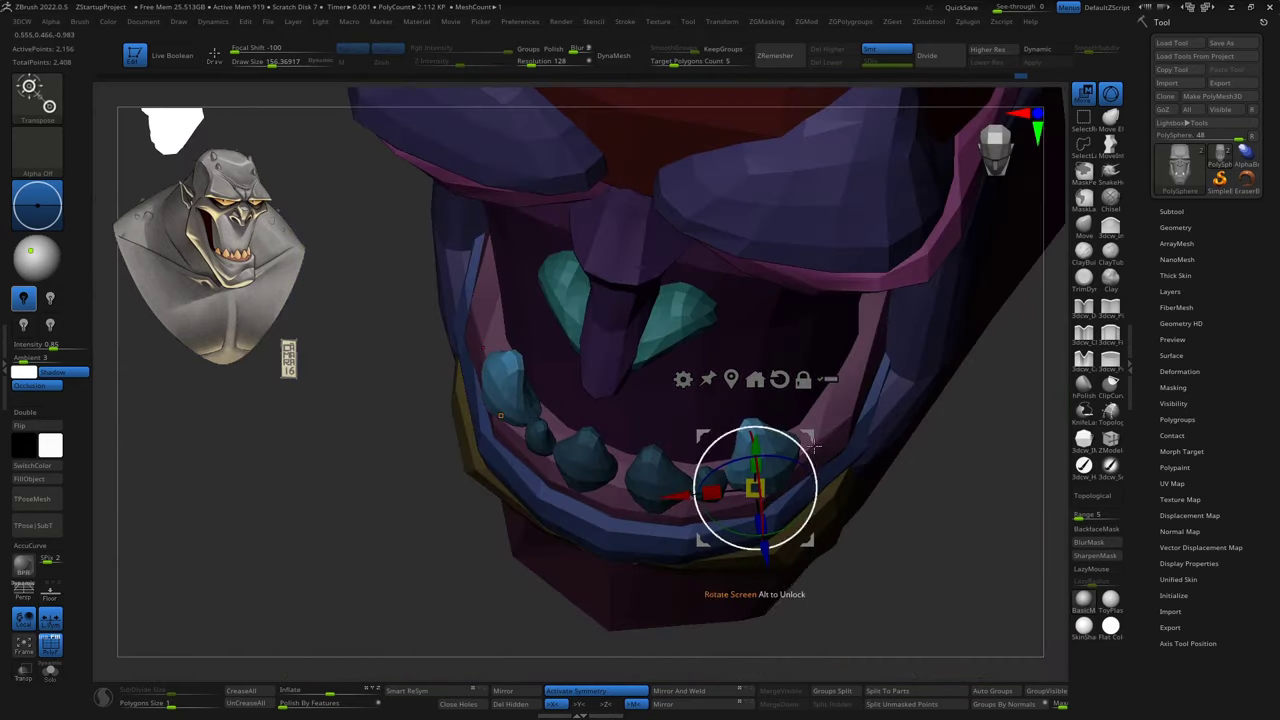
mouse_move(815, 446)
right_mouse_down()
mouse_move(744, 430)
mouse_move(854, 356)
right_mouse_up()
right_click_drag(784, 440, 874, 378)
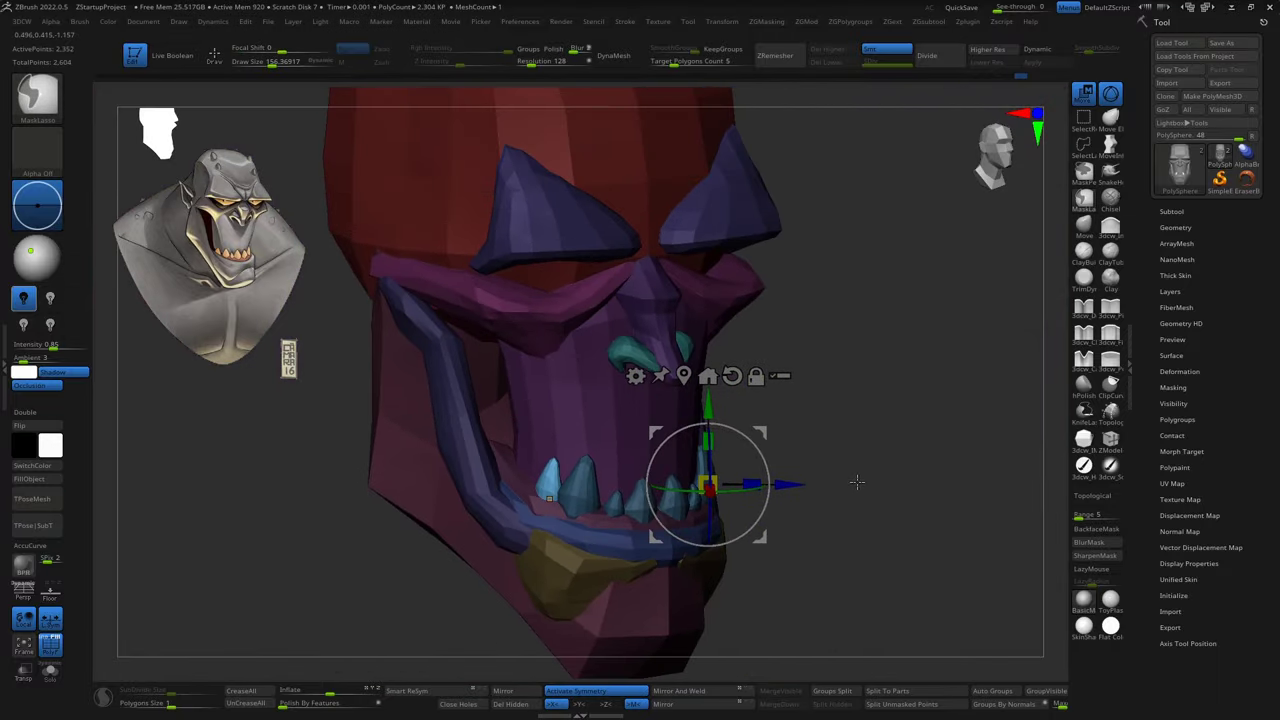
right_click_drag(508, 465, 763, 531)
key("q")
key("s")
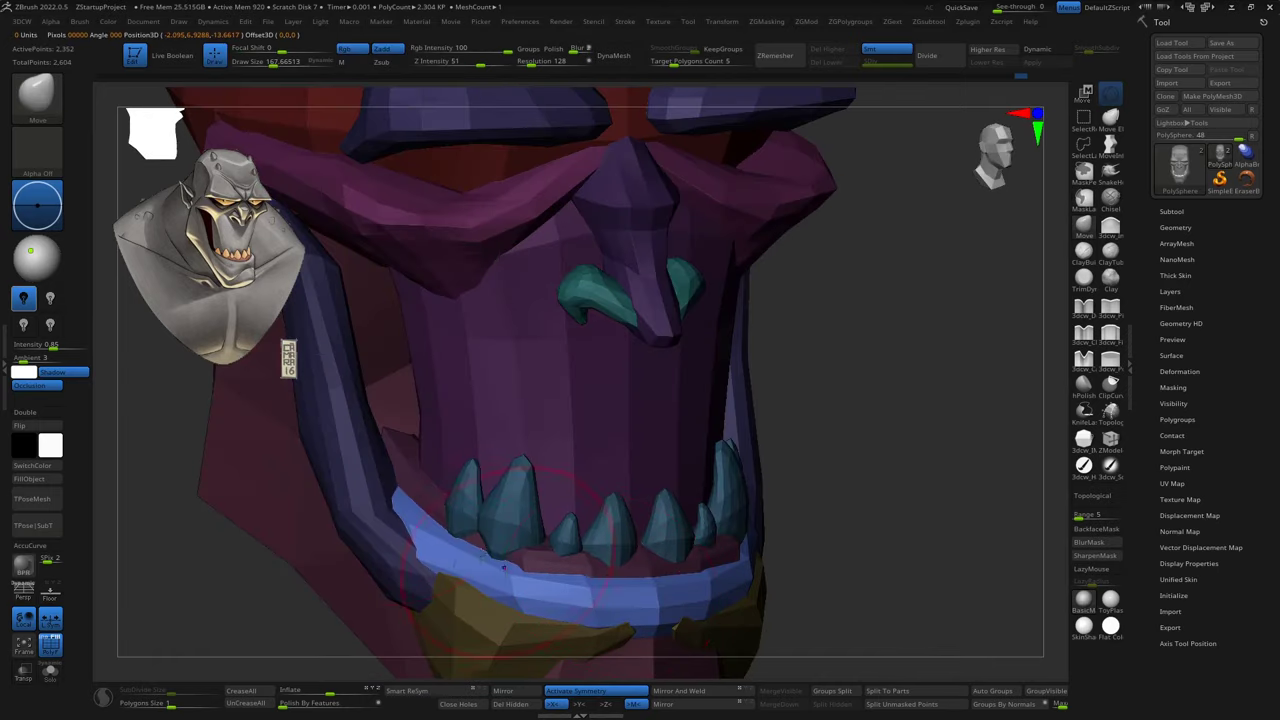
right_click_drag(857, 500, 489, 560)
Shrink the brush and push the purple band under the eyes into a heavier ridge.
key("s")
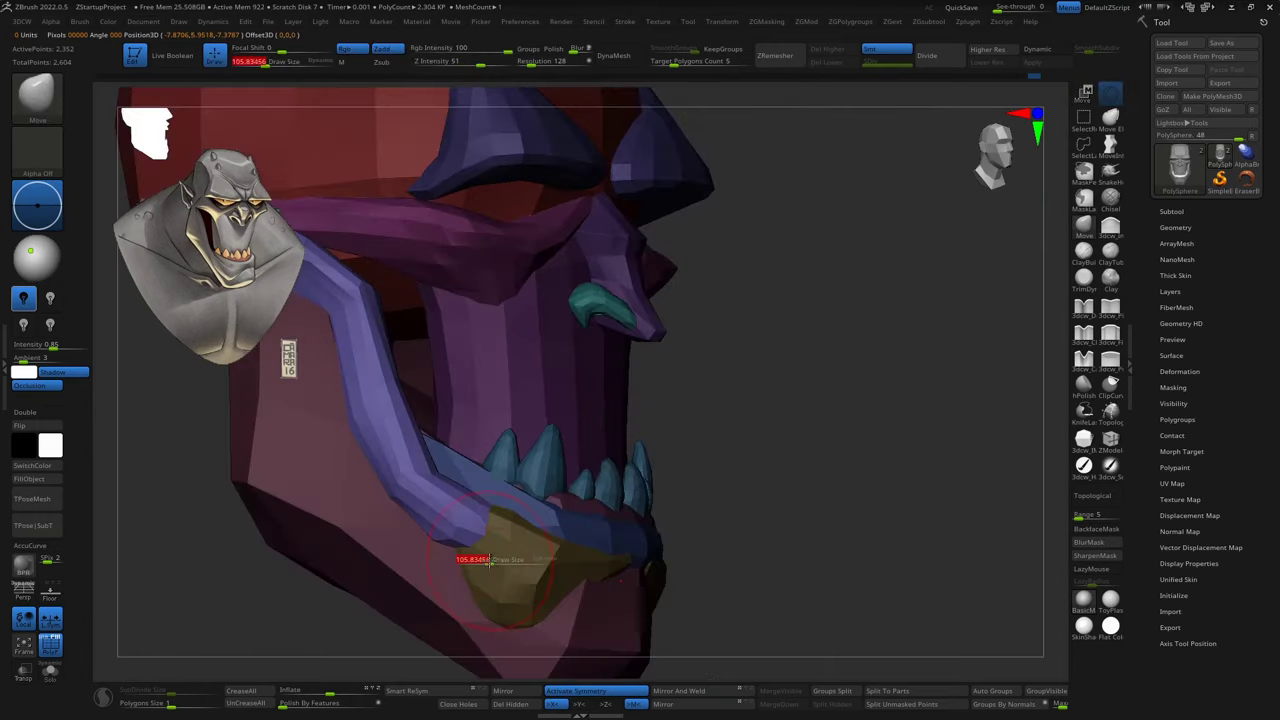
left_click_drag(489, 560, 470, 565)
mouse_move(470, 565)
right_mouse_down()
mouse_move(462, 578)
mouse_move(478, 600)
mouse_move(731, 539)
right_mouse_up()
key("w")
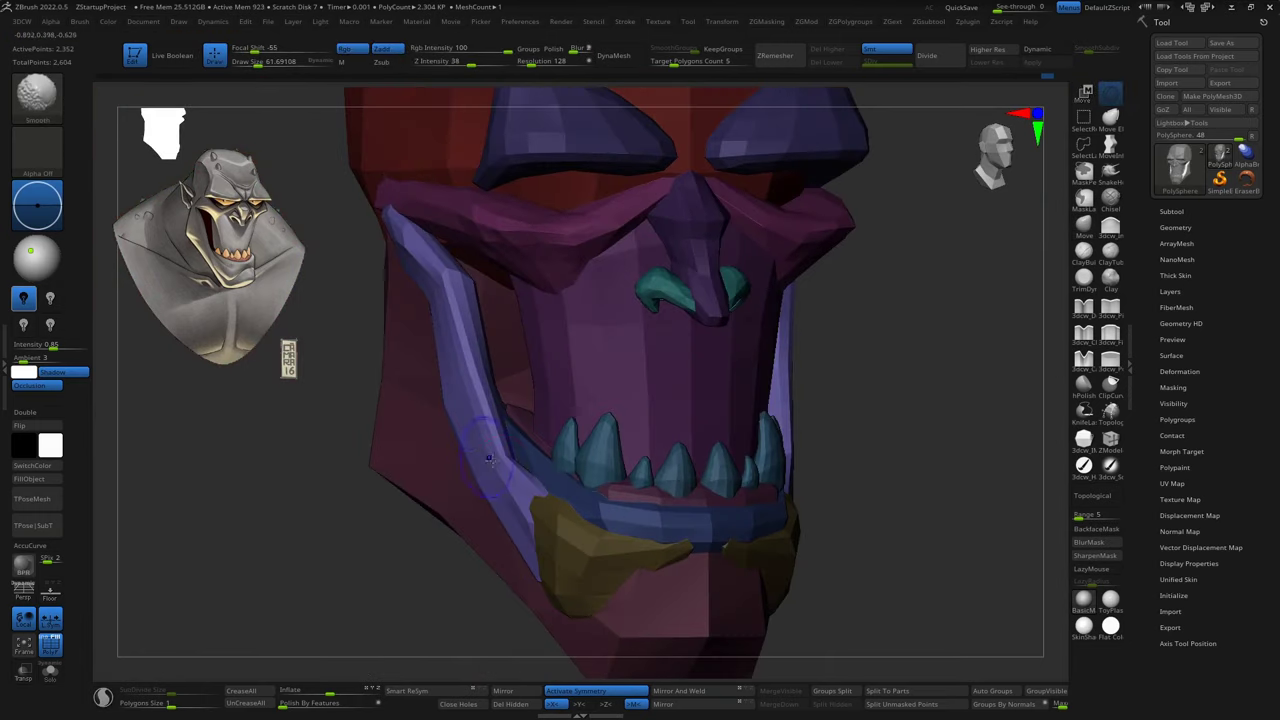
mouse_move(769, 408)
right_mouse_down()
mouse_move(760, 482)
mouse_move(934, 363)
mouse_move(957, 434)
mouse_move(820, 346)
mouse_move(703, 358)
mouse_move(814, 366)
mouse_move(714, 380)
mouse_move(705, 410)
mouse_move(729, 329)
mouse_move(605, 427)
mouse_move(680, 390)
mouse_move(712, 413)
mouse_move(697, 453)
mouse_move(710, 430)
mouse_move(750, 443)
mouse_move(657, 400)
mouse_move(770, 428)
mouse_move(691, 400)
mouse_move(730, 410)
right_mouse_up()
key("q")
Insert a mirrored pair of IMM spheres under the brows as eyes.
left_click(1084, 440)
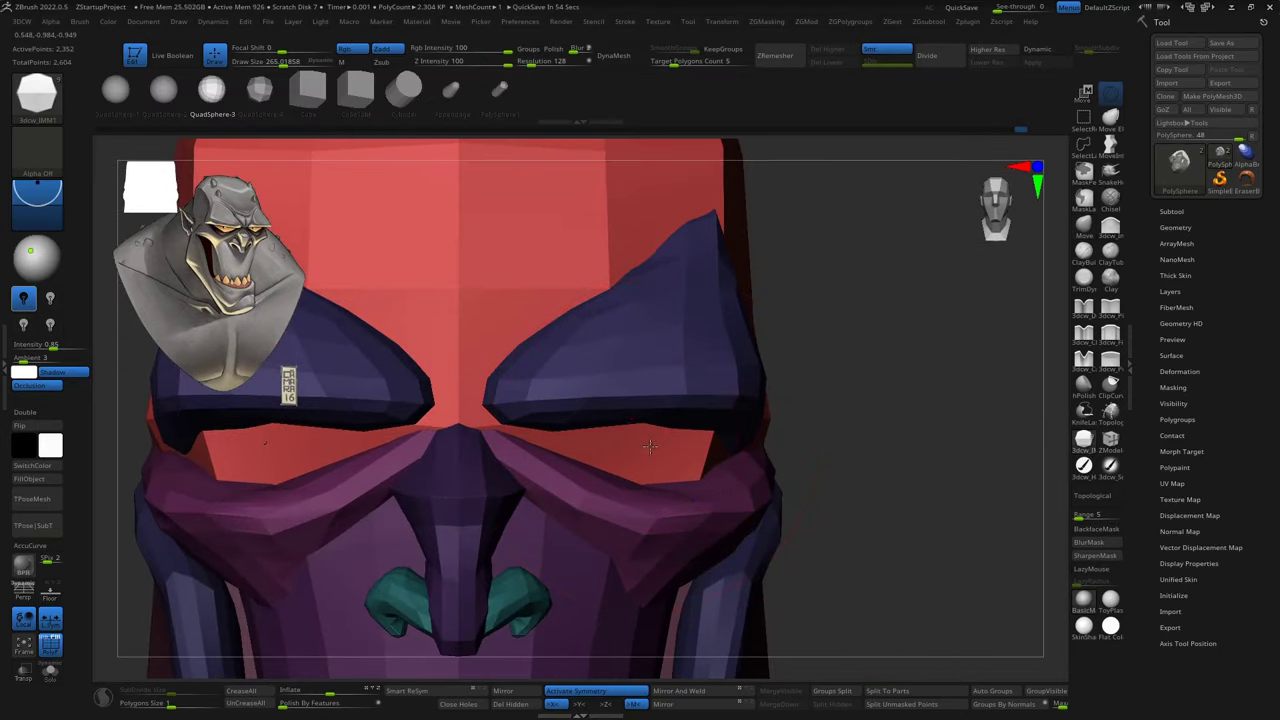
left_click_drag(664, 463, 672, 480)
mouse_move(660, 398)
right_mouse_down()
mouse_move(809, 414)
mouse_move(675, 443)
mouse_move(786, 406)
mouse_move(600, 529)
mouse_move(620, 464)
mouse_move(600, 470)
mouse_move(552, 553)
mouse_move(598, 420)
right_mouse_up()
Flatten the green eye spheres with the gizmo into narrow, slanted shapes in the sockets.
key("q")
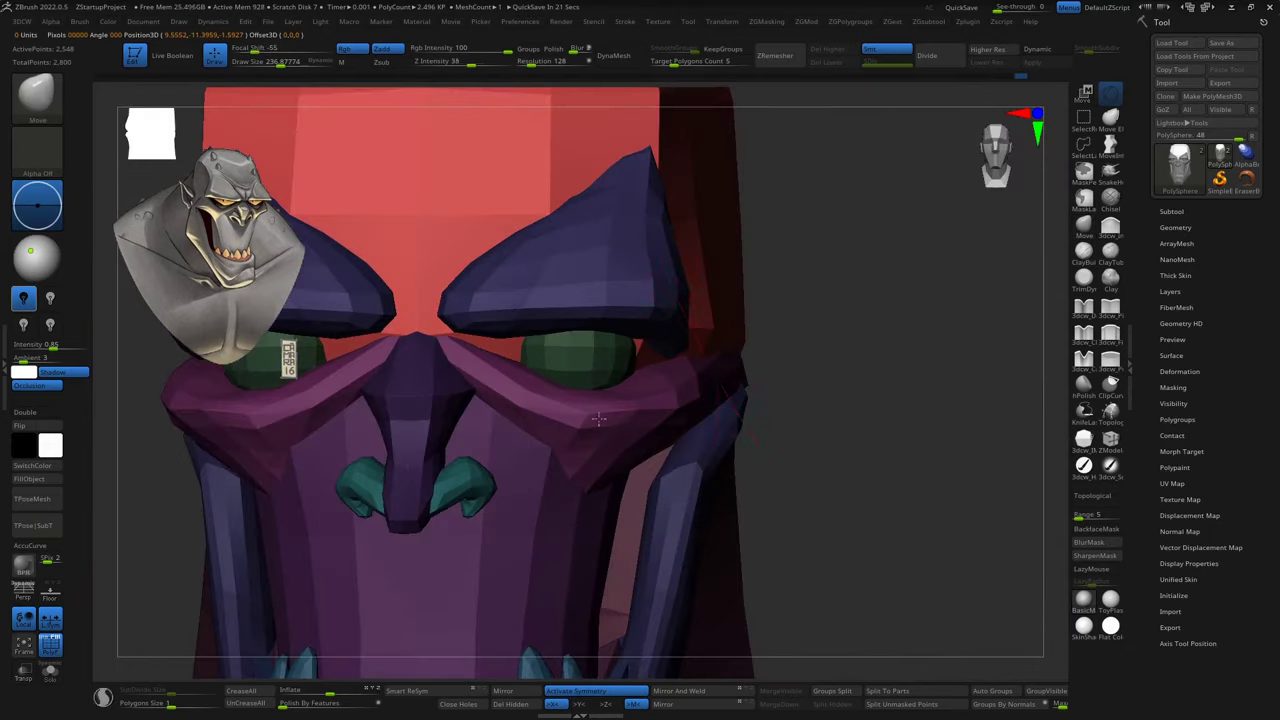
mouse_move(736, 362)
right_mouse_down()
mouse_move(666, 334)
mouse_move(624, 385)
mouse_move(640, 440)
mouse_move(680, 480)
mouse_move(636, 378)
mouse_move(723, 400)
mouse_move(680, 486)
mouse_move(625, 345)
mouse_move(541, 674)
right_mouse_up()
key("w")
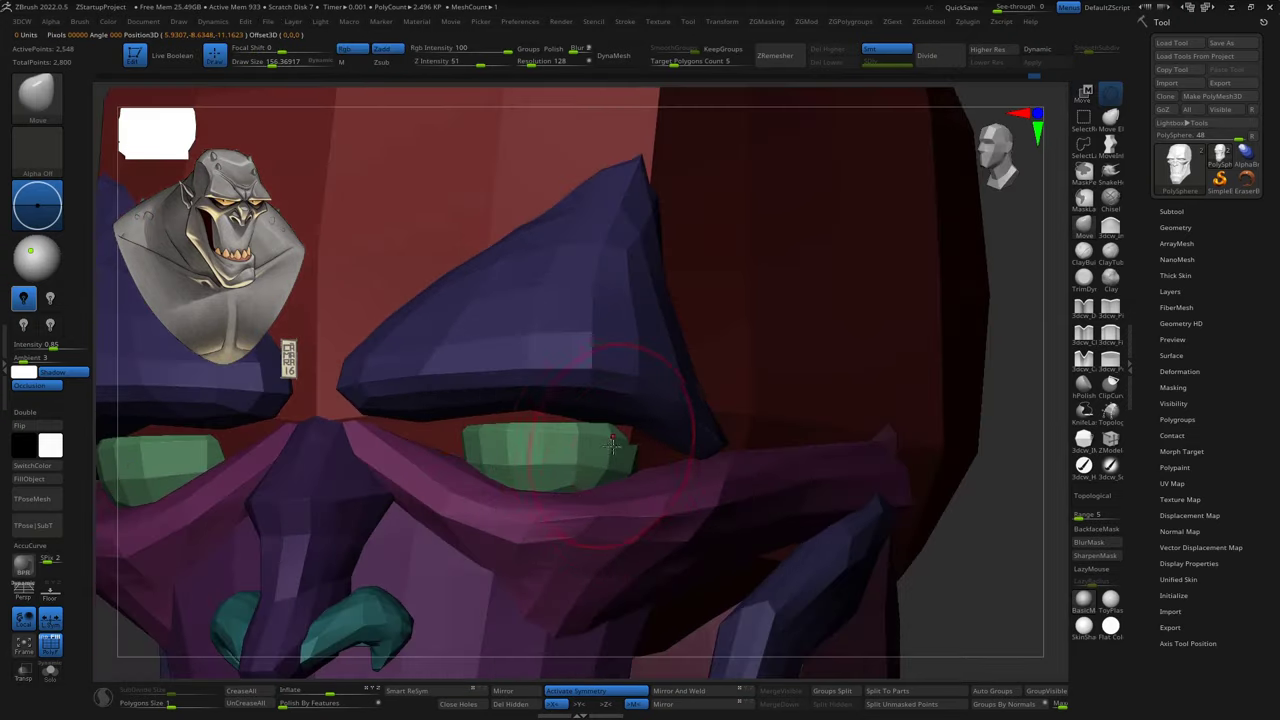
key("w")
right_click_drag(613, 447, 563, 397)
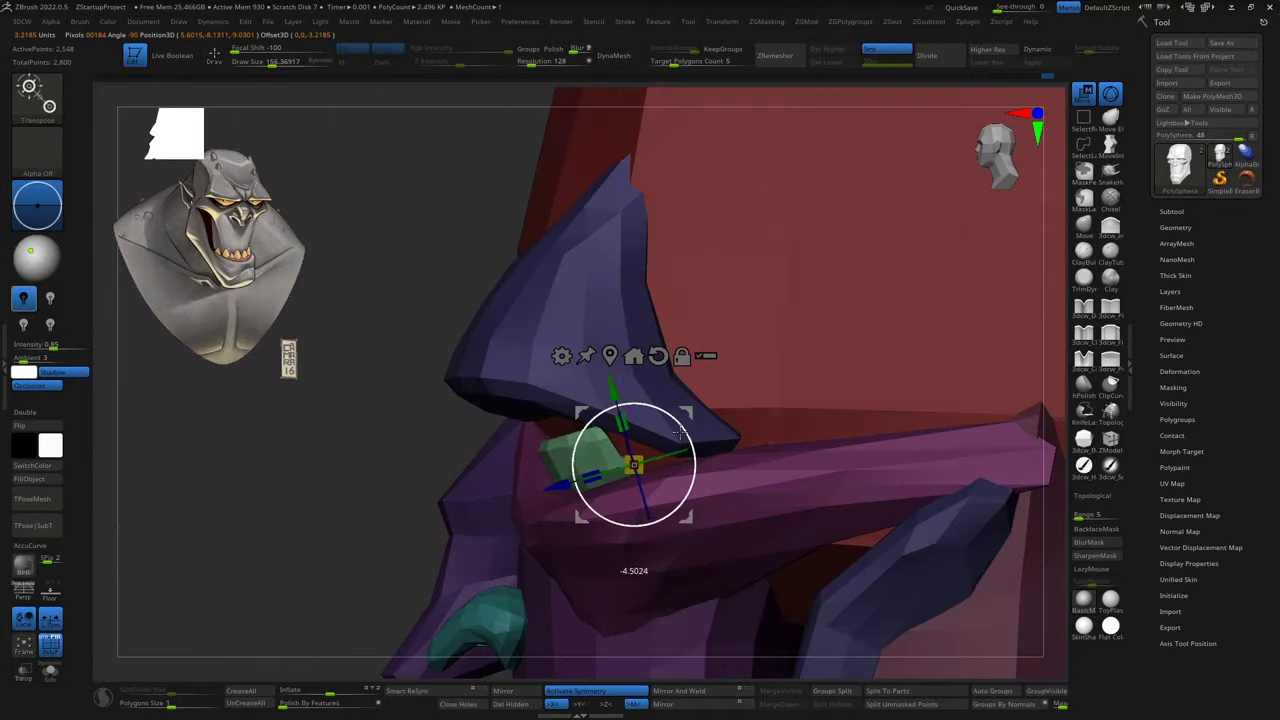
key("q")
right_click_drag(705, 440, 617, 493, "shift")
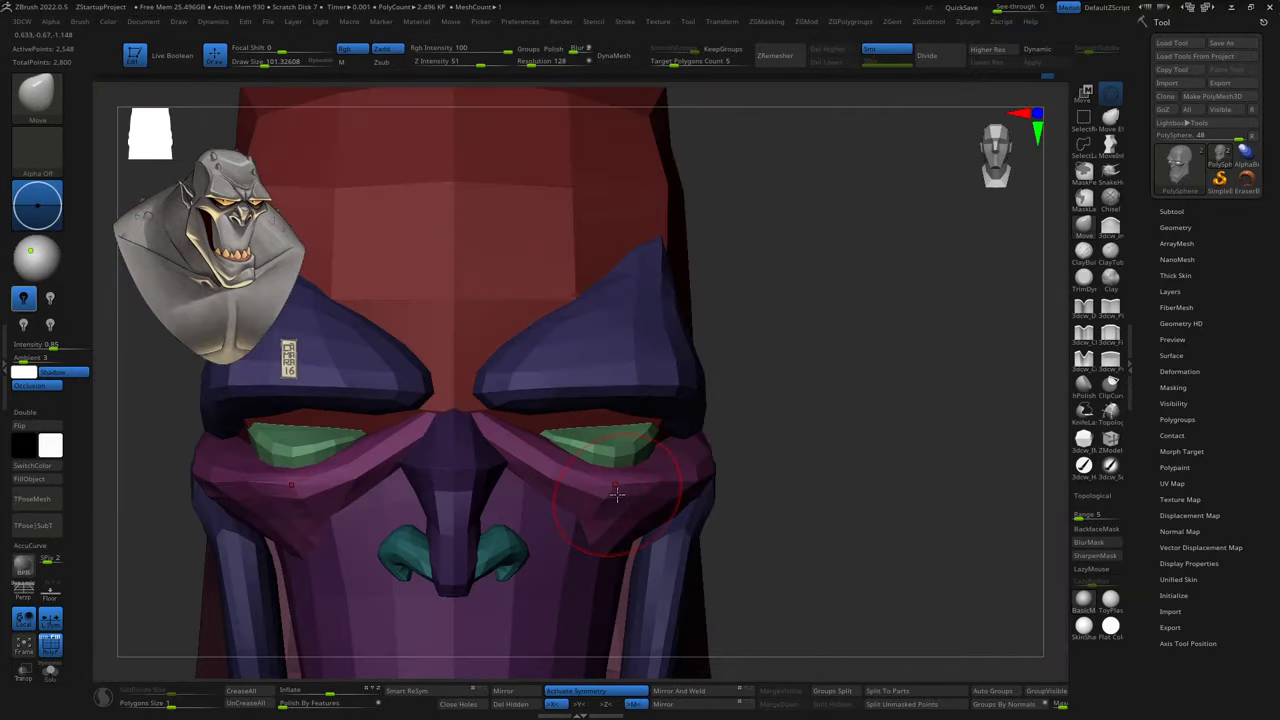
From a three-quarter view, gizmo-position the tan eyeball pair just above the green lower lids.
mouse_move(509, 427)
right_mouse_down()
mouse_move(678, 398)
mouse_move(690, 425)
right_mouse_up()
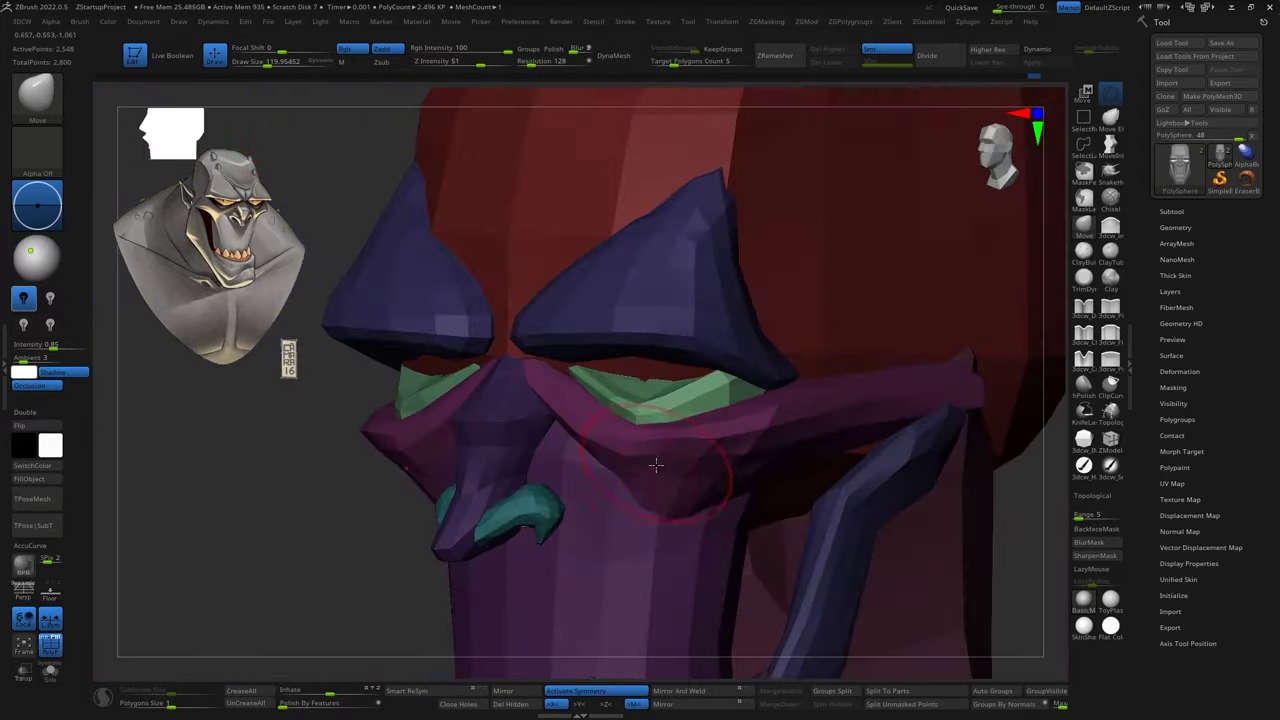
key("w")
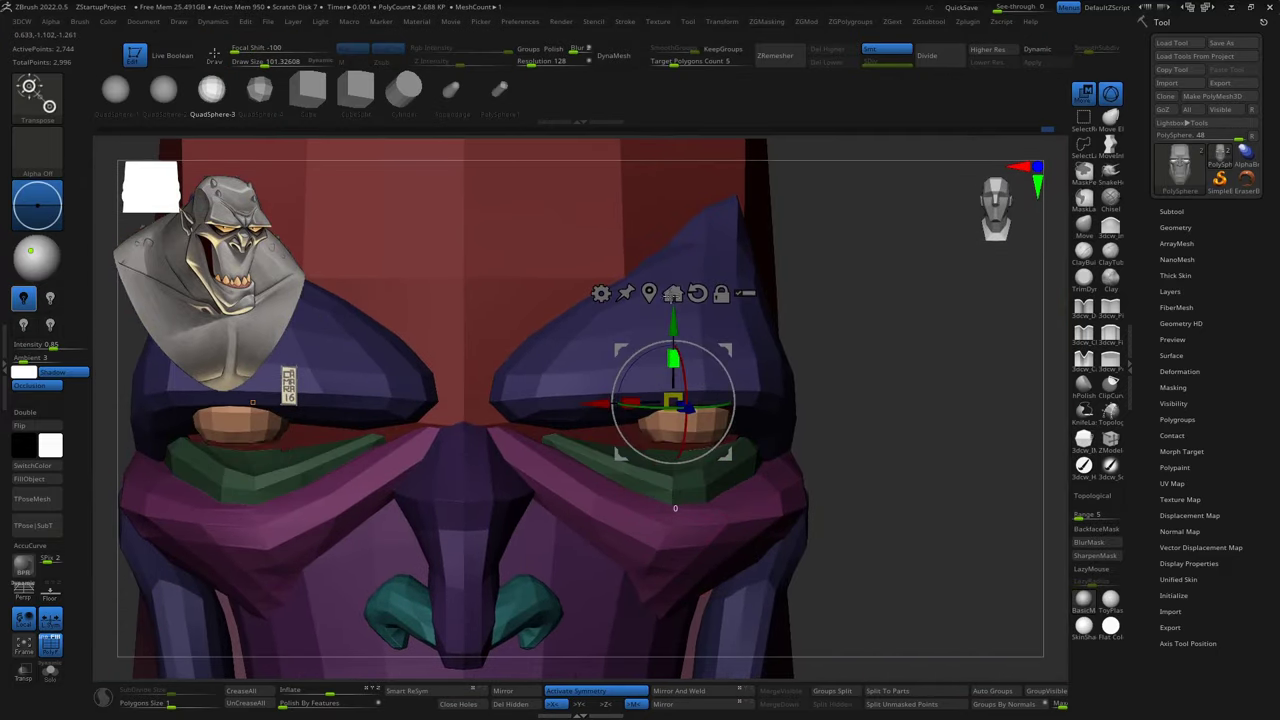
Orbit beneath and around the face to inspect the eye slits and the green ovals above the nose.
left_click_drag(786, 303, 440, 367)
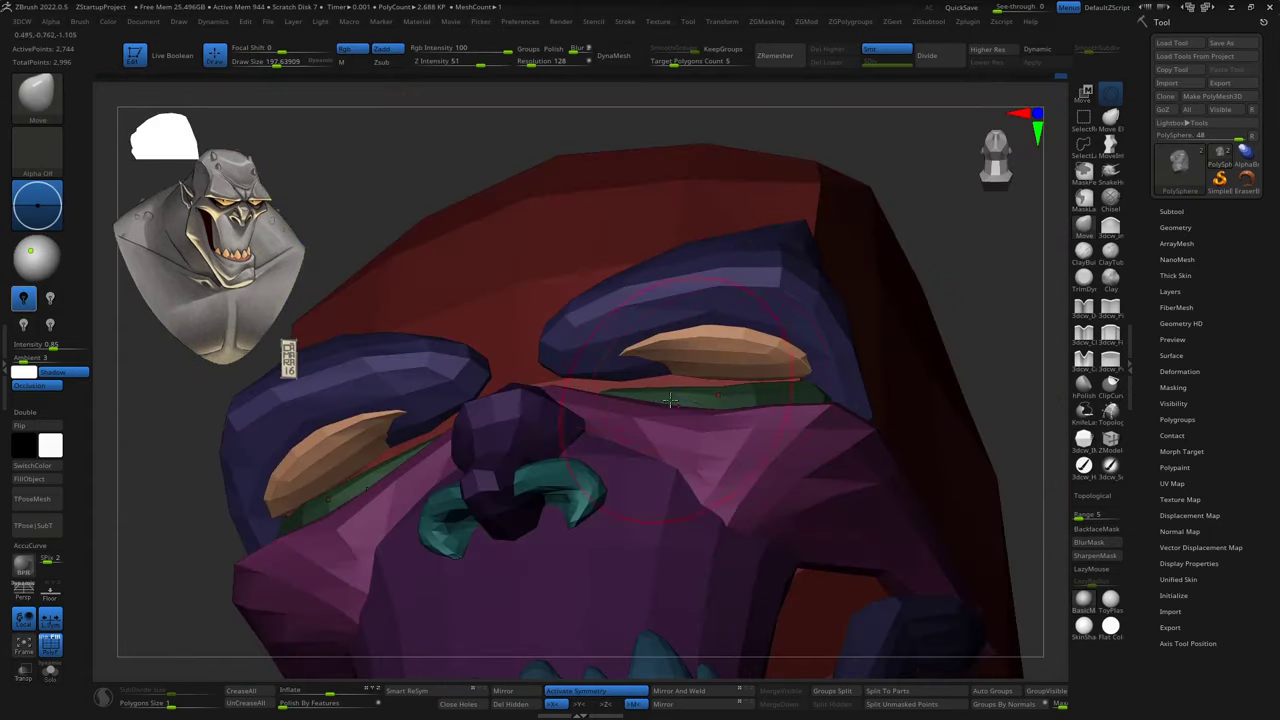
mouse_move(670, 400)
right_mouse_down()
mouse_move(623, 334)
mouse_move(749, 329)
mouse_move(760, 400)
mouse_move(794, 457)
mouse_move(771, 423)
mouse_move(694, 394)
mouse_move(920, 371)
mouse_move(888, 410)
right_mouse_up()
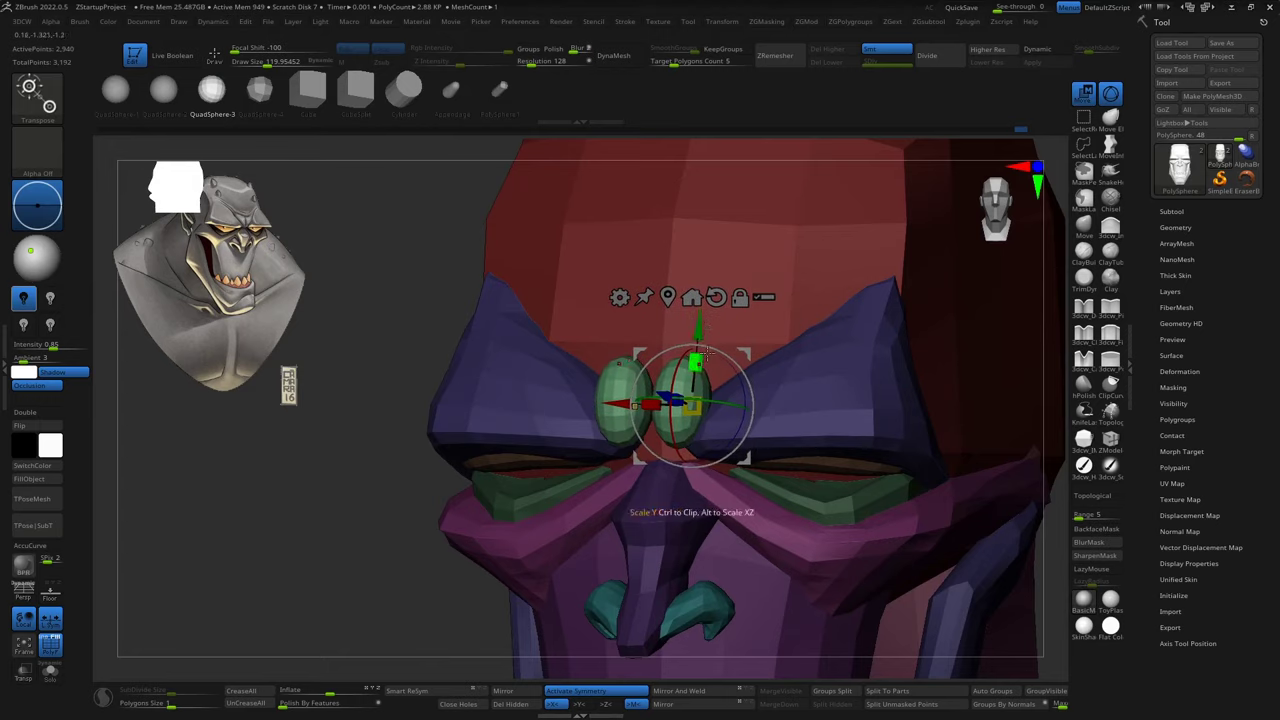
right_click_drag(705, 352, 710, 373, "alt")
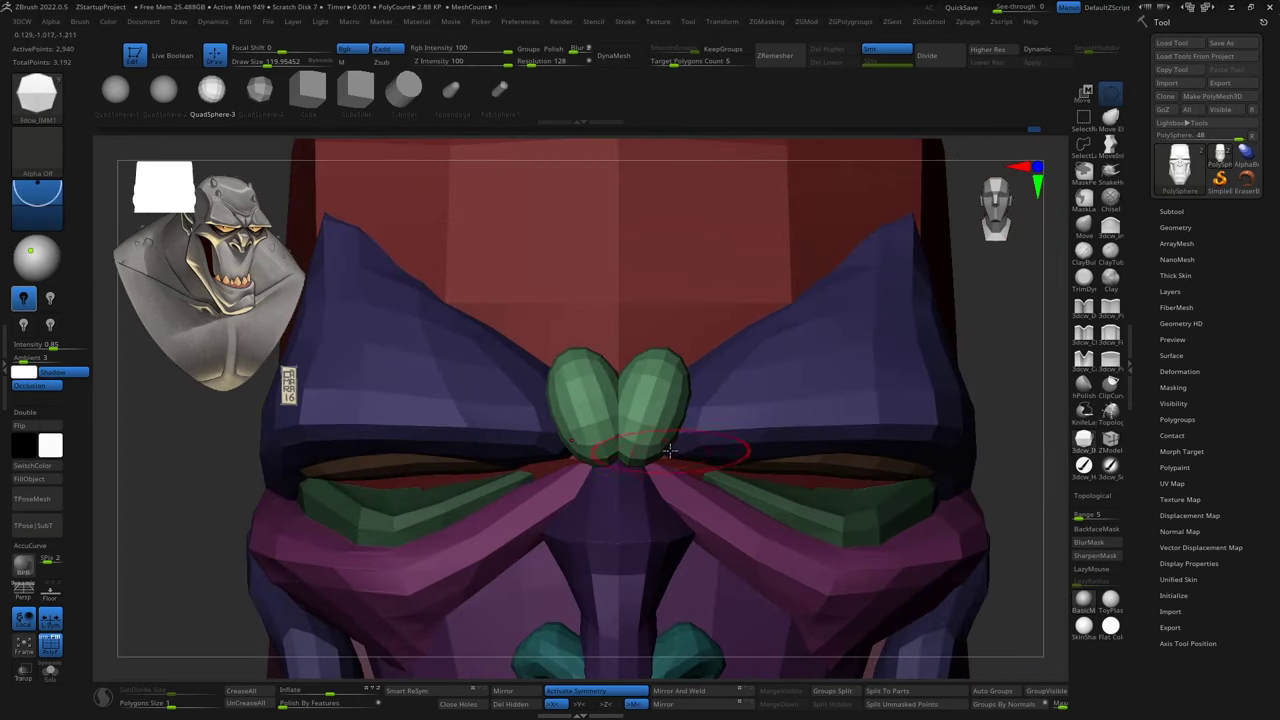
mouse_move(652, 477)
right_mouse_down()
mouse_move(630, 453)
mouse_move(640, 440)
right_mouse_up()
left_click_drag(660, 420, 722, 383)
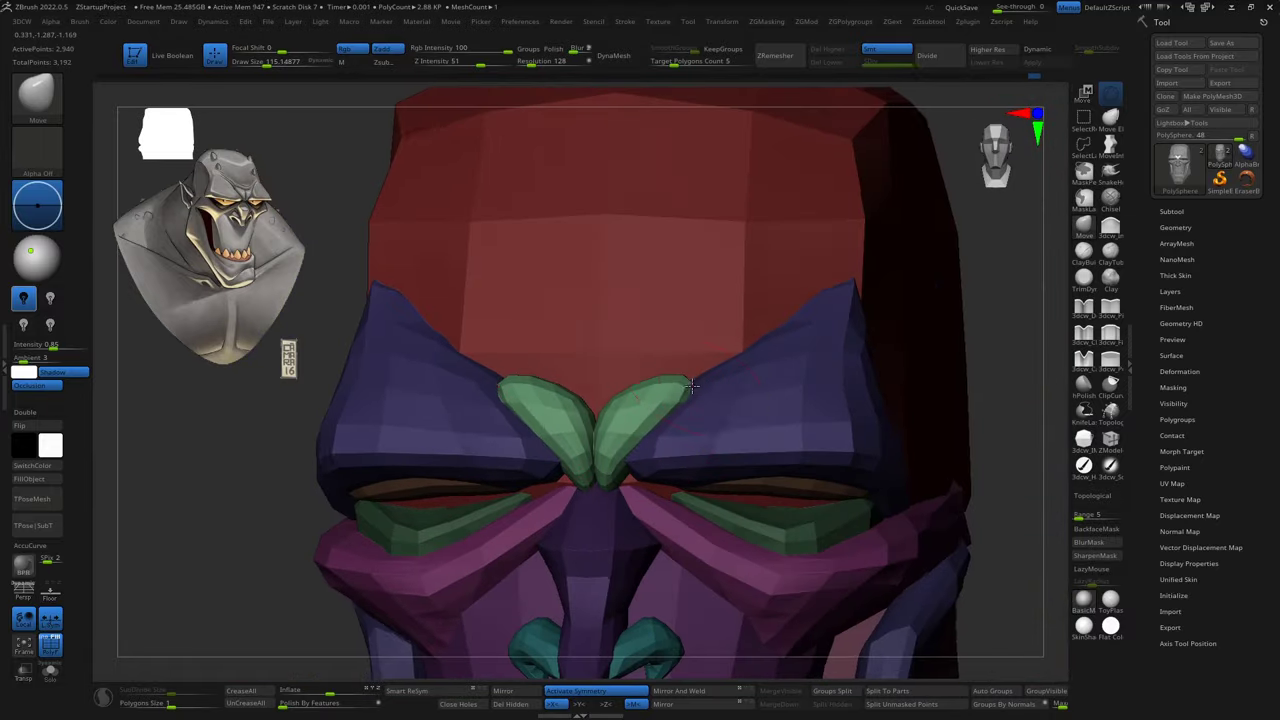
mouse_move(722, 383)
right_mouse_down()
mouse_move(826, 449)
mouse_move(682, 493)
right_mouse_up()
key("w")
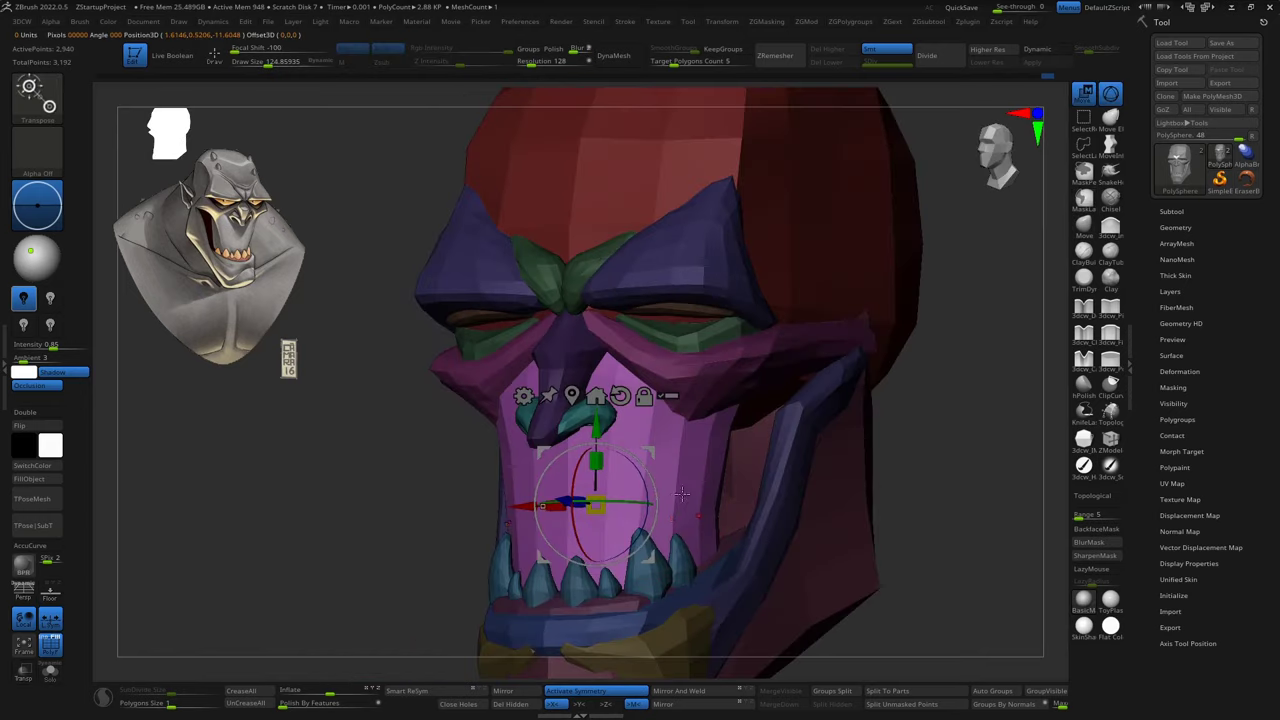
right_click_drag(678, 447, 678, 408)
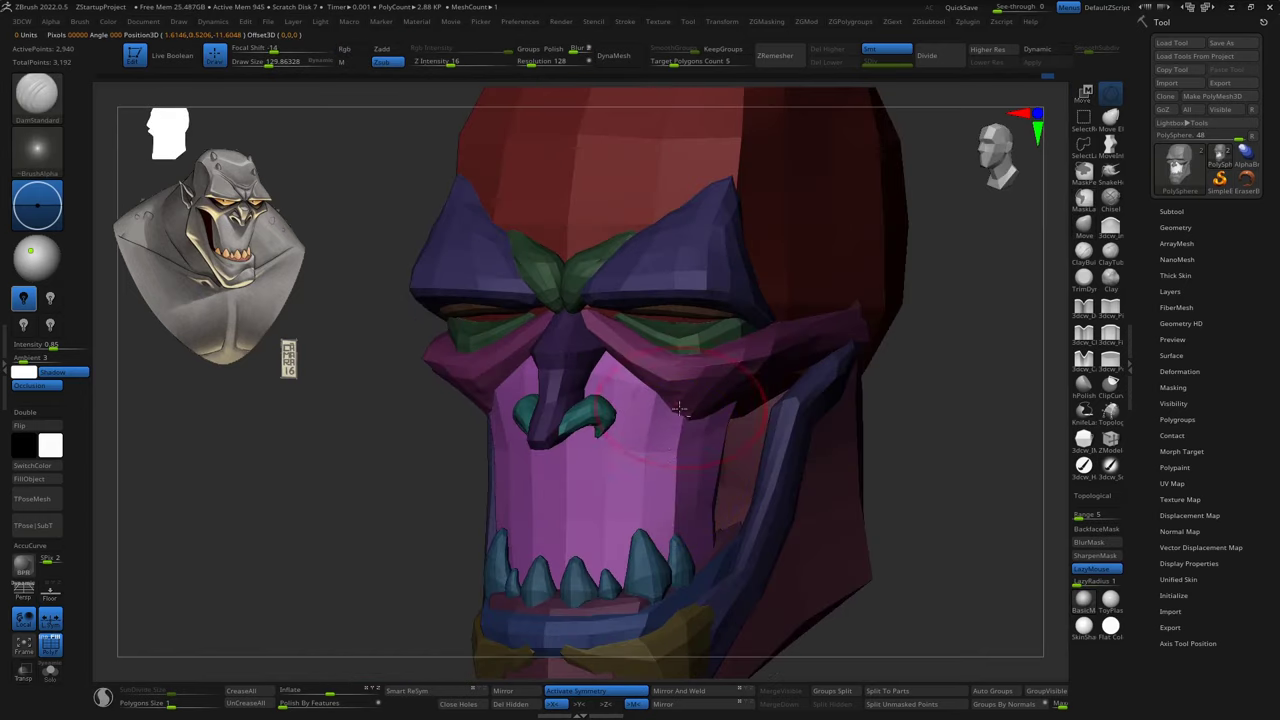
right_click_drag(661, 553, 686, 430)
mouse_move(647, 580)
right_mouse_down()
mouse_move(730, 510)
mouse_move(699, 494)
right_mouse_up()
mouse_move(626, 356)
right_mouse_down()
mouse_move(791, 420)
mouse_move(943, 449)
mouse_move(871, 449)
right_mouse_up()
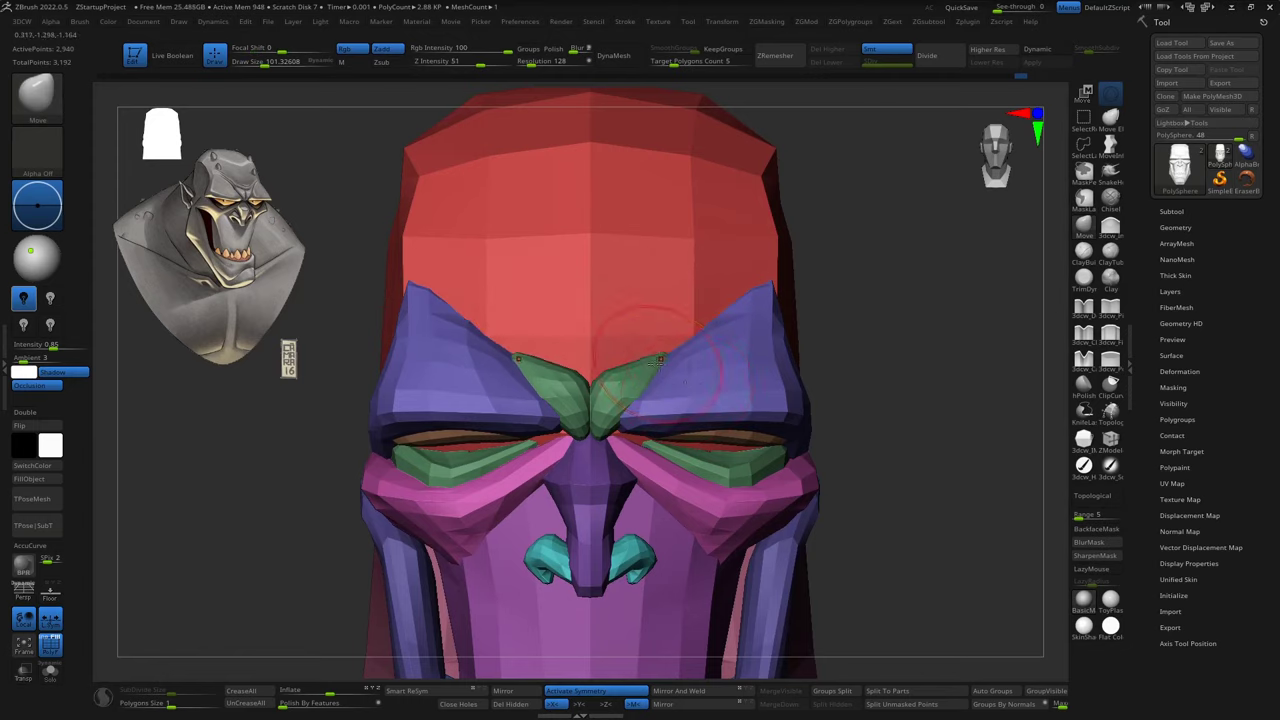
mouse_move(660, 358)
right_mouse_down()
mouse_move(760, 420)
mouse_move(686, 537)
mouse_move(931, 411)
mouse_move(616, 487)
right_mouse_up()
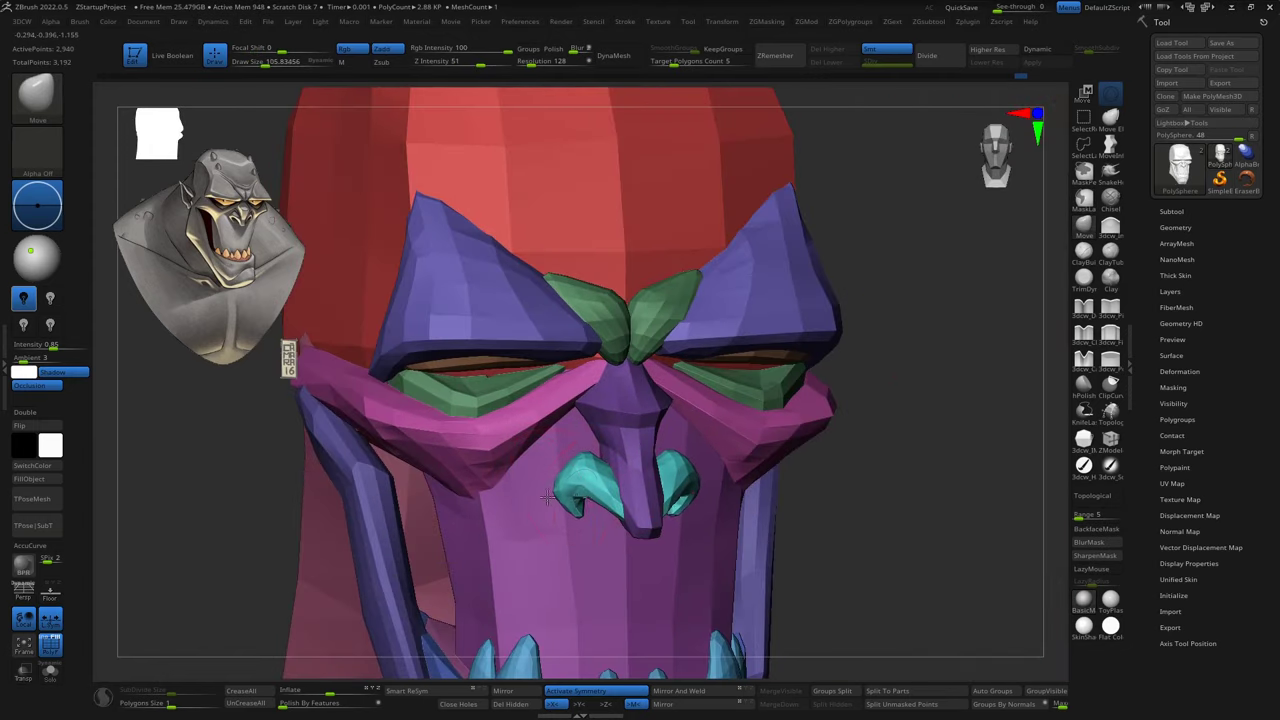
right_click_drag(576, 513, 640, 480)
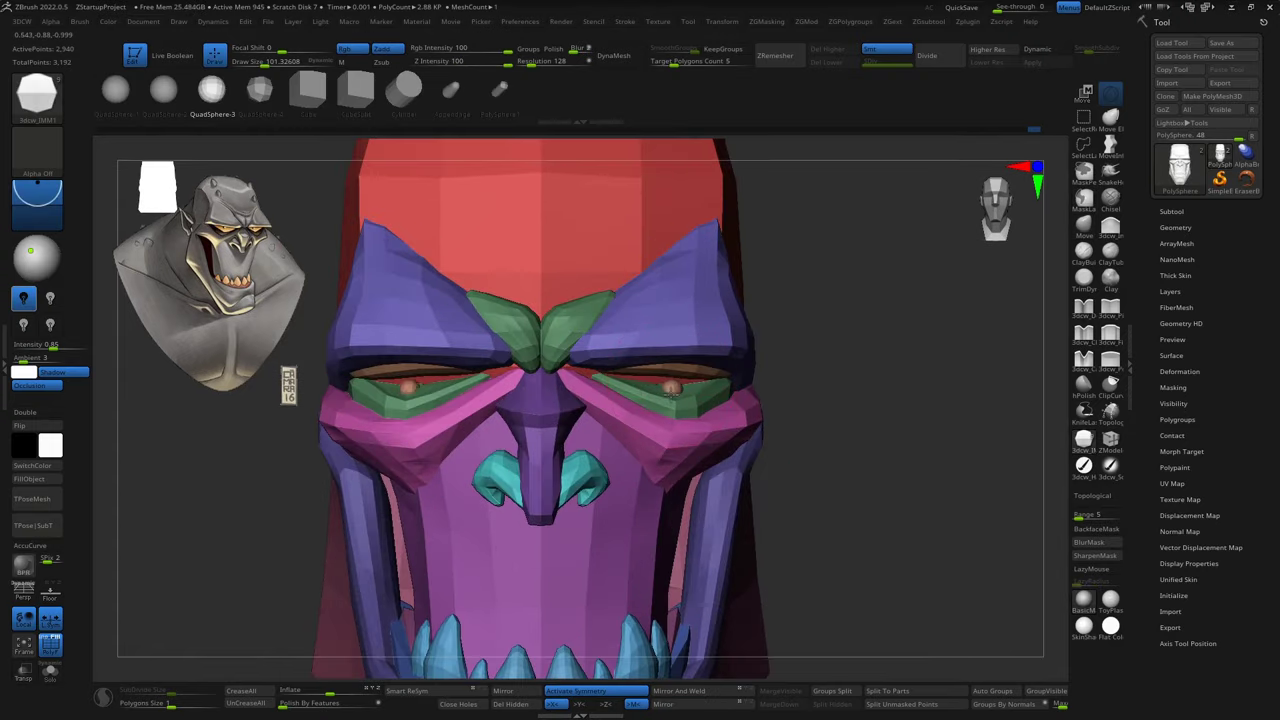
Insert a mirrored QuadSphere, fit it into the eye socket with the gizmo, then switch to the Move brush.
left_click_drag(671, 388, 700, 410)
key("w")
mouse_move(700, 400)
right_mouse_down()
mouse_move(760, 330)
mouse_move(743, 300)
mouse_move(760, 300)
mouse_move(735, 310)
mouse_move(983, 343)
right_mouse_up()
key("q")
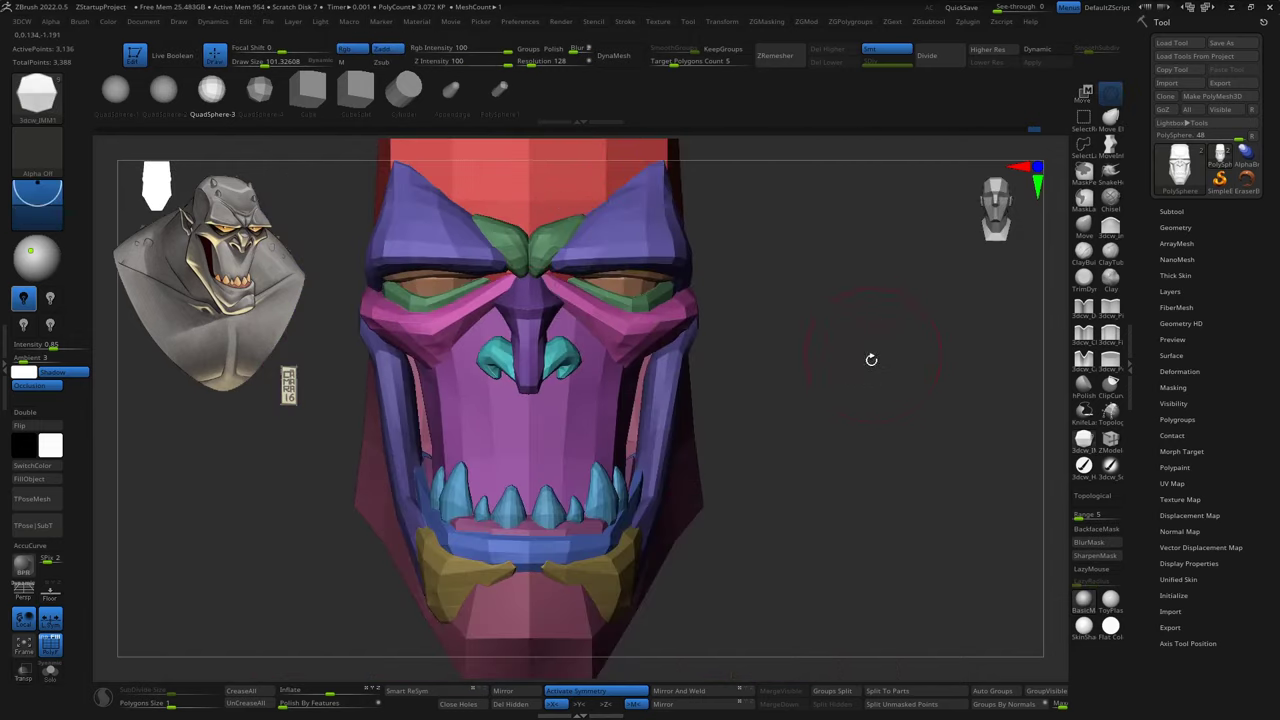
mouse_move(869, 357)
right_mouse_down()
mouse_move(824, 452)
mouse_move(909, 449)
mouse_move(769, 406)
mouse_move(751, 384)
right_mouse_up()
key("b")
key("m")
key("v")
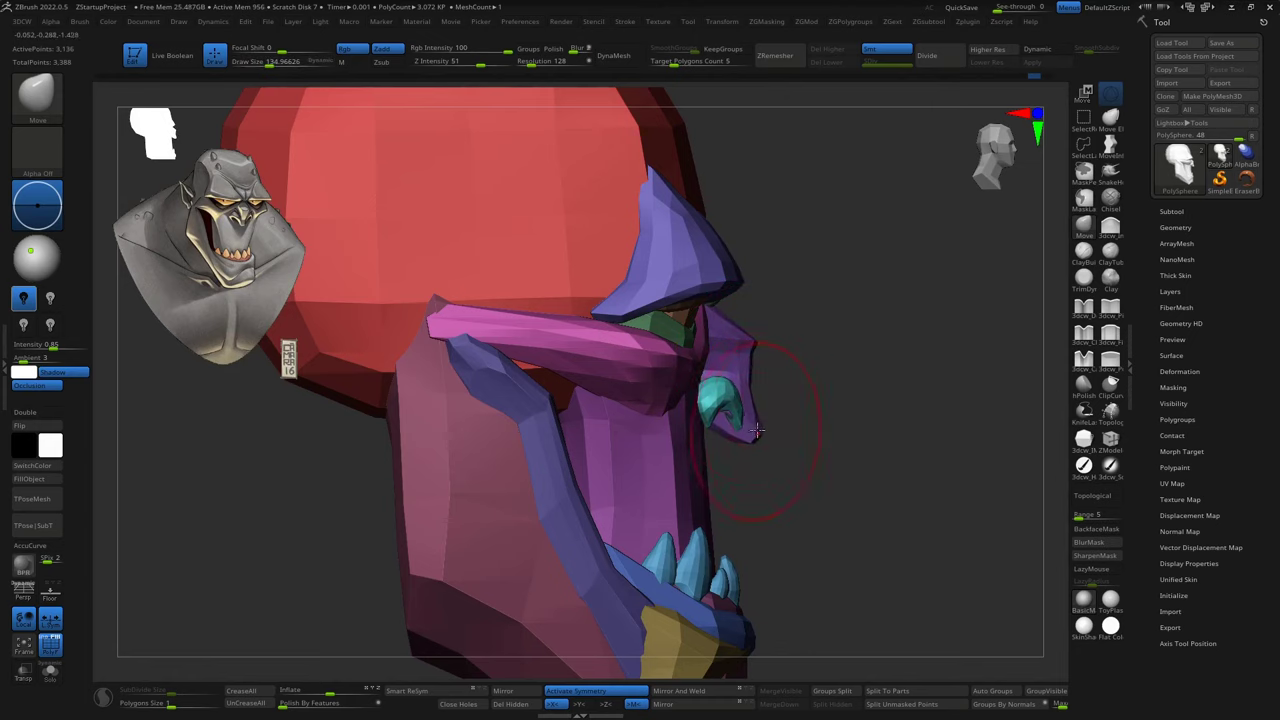
mouse_move(745, 381)
right_mouse_down()
mouse_move(786, 401)
mouse_move(814, 443)
mouse_move(934, 494)
right_mouse_up()
Insert a QuadSphere between the brows and check its placement around the head.
key("i")
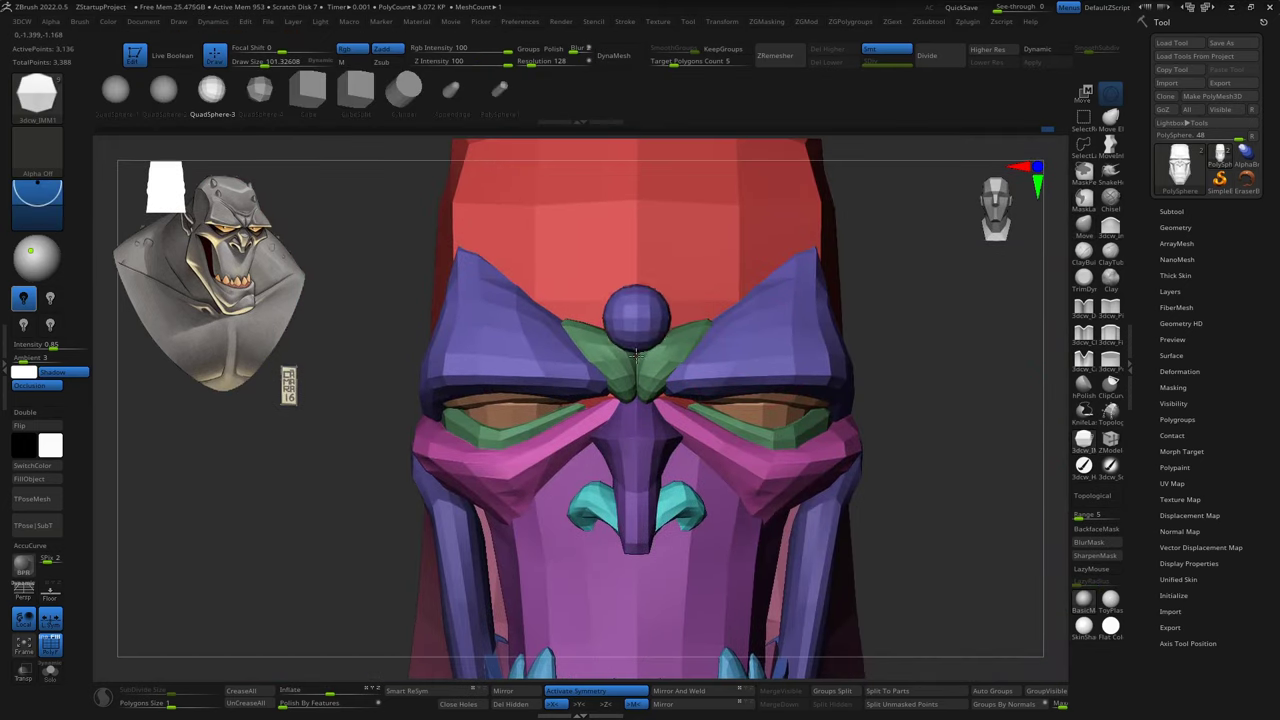
left_click_drag(638, 318, 647, 311)
key("w")
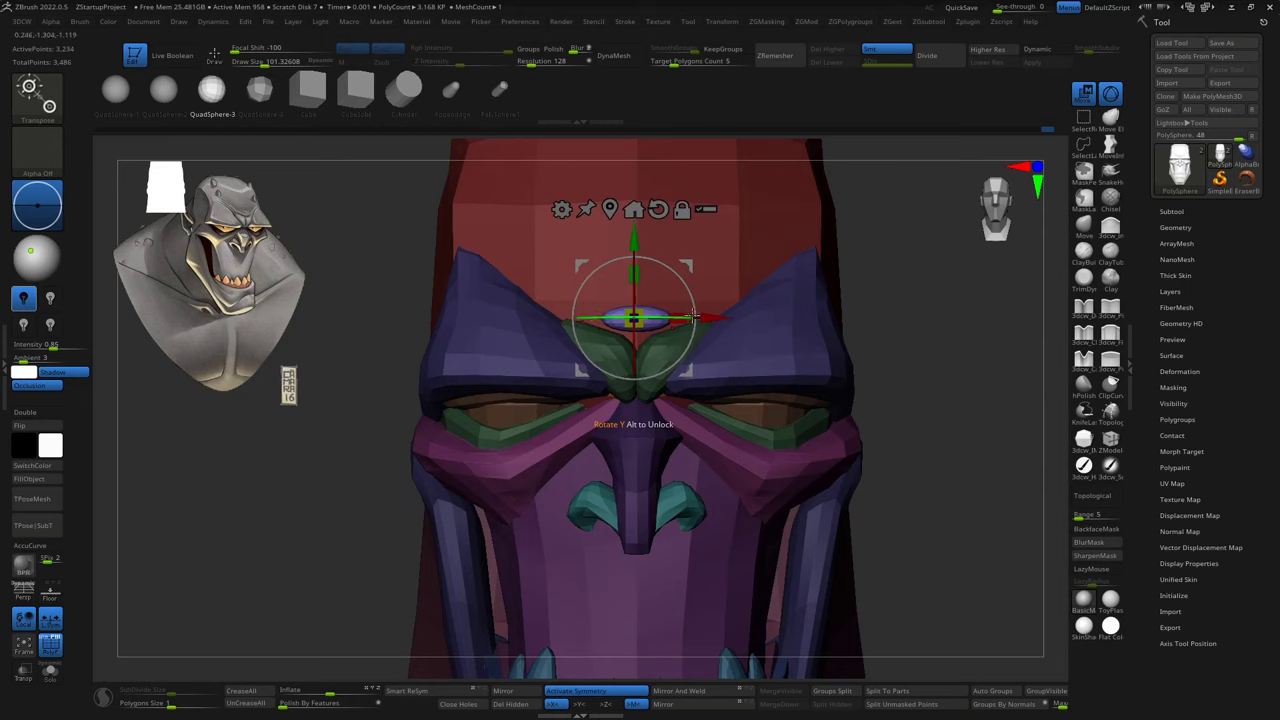
key("q")
mouse_move(686, 308)
right_mouse_down()
mouse_move(732, 243)
mouse_move(915, 300)
right_mouse_up()
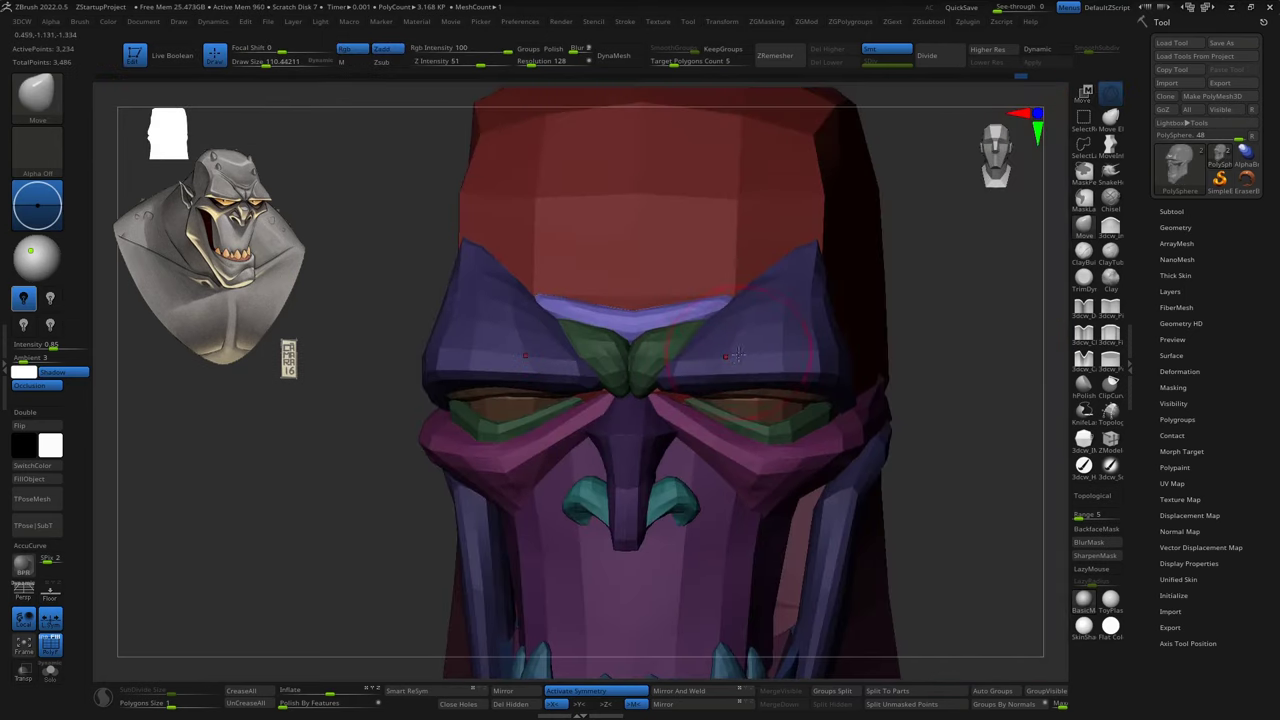
mouse_move(934, 366)
right_mouse_down()
mouse_move(712, 353)
mouse_move(800, 243)
mouse_move(760, 366)
mouse_move(690, 371)
right_mouse_up()
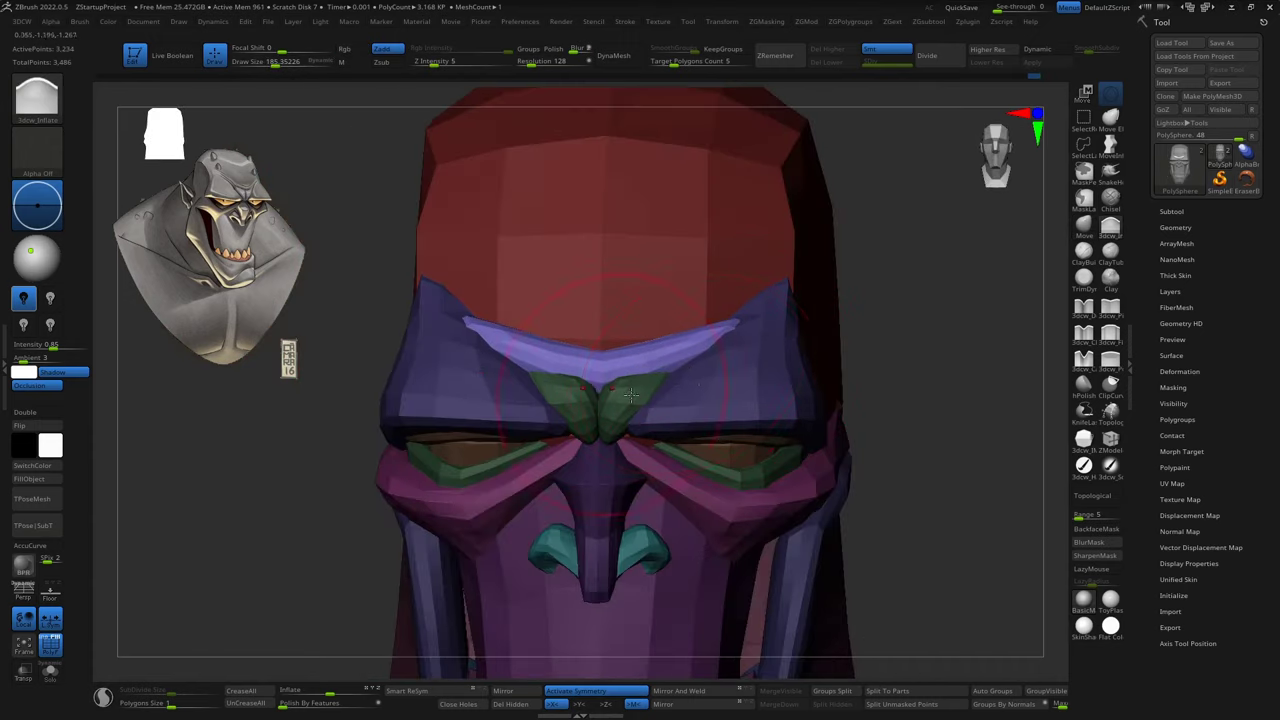
Widen the brow sphere into a thin band across the forehead, then hide polygroup colours.
key("w")
mouse_move(593, 400)
right_mouse_down()
mouse_move(770, 230)
mouse_move(725, 325)
mouse_move(605, 473)
mouse_move(613, 372)
mouse_move(940, 357)
right_mouse_up()
key("q")
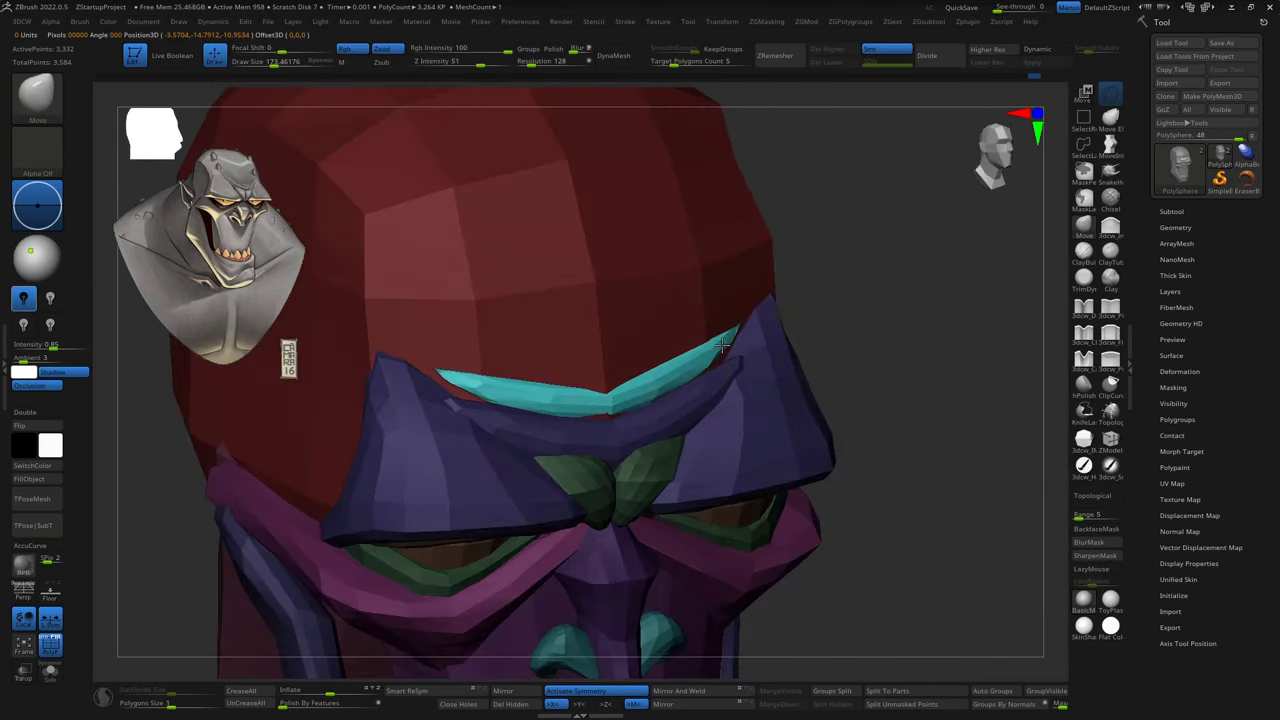
right_click_drag(722, 345, 729, 349)
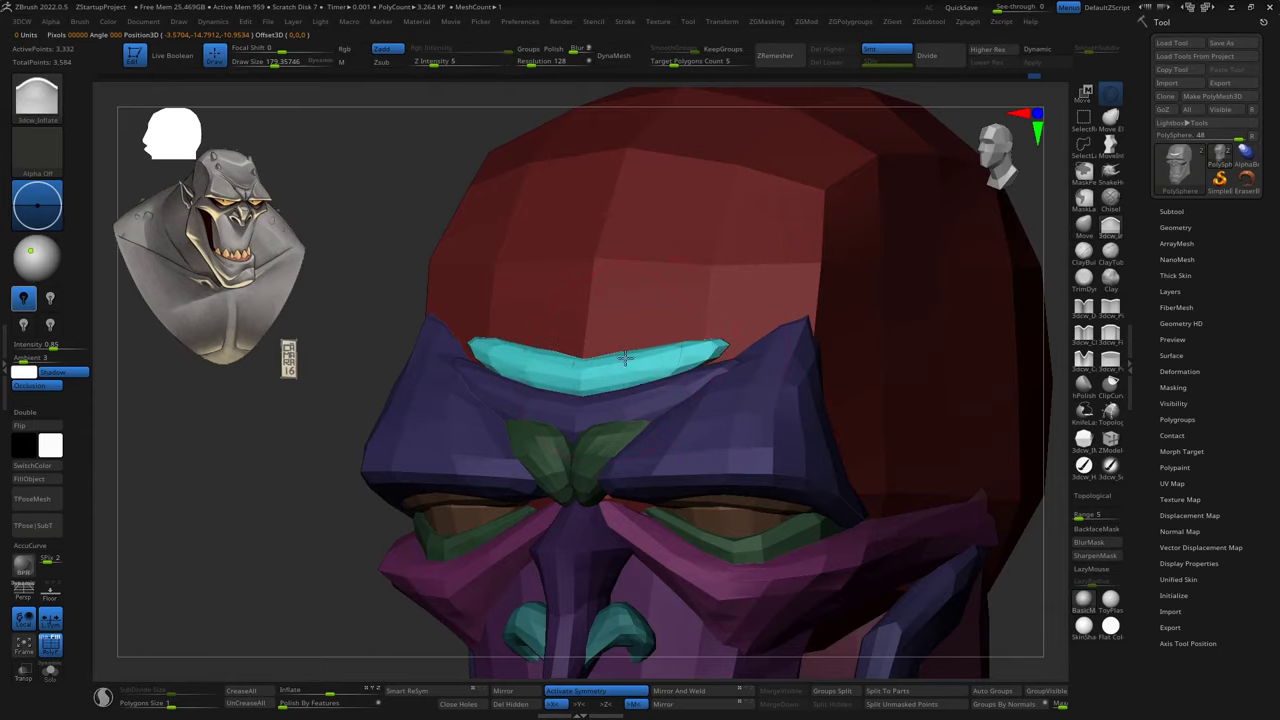
mouse_move(625, 357)
right_mouse_down()
mouse_move(737, 363)
mouse_move(700, 350)
mouse_move(757, 333)
mouse_move(771, 343)
mouse_move(766, 320)
mouse_move(823, 229)
mouse_move(705, 350)
mouse_move(860, 414)
right_mouse_up()
key("b")
key("m")
key("v")
key("shift+f")
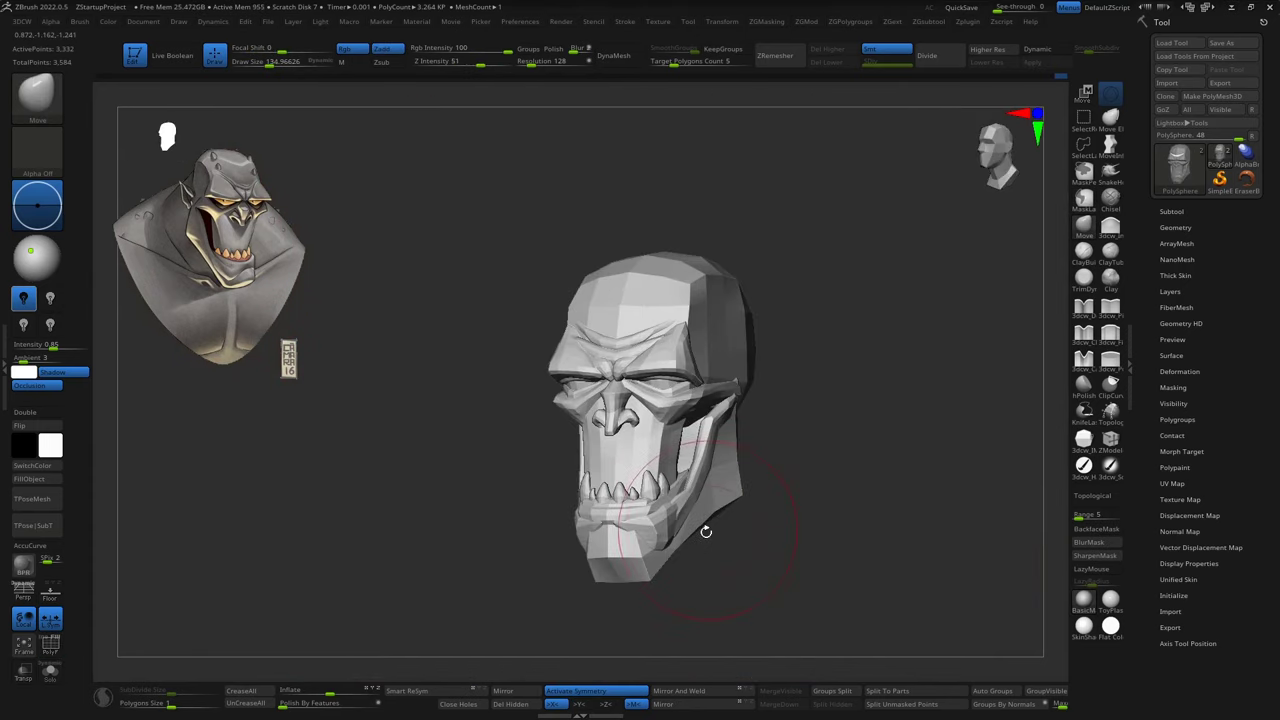
Position the sphere beside the head as the ear base using the gizmo.
mouse_move(706, 531)
right_mouse_down("shift")
mouse_move(748, 523)
mouse_move(740, 502)
right_mouse_up("shift")
mouse_move(709, 550)
right_mouse_down("ctrl")
mouse_move(743, 500)
mouse_move(786, 549)
mouse_move(763, 449)
mouse_move(651, 517)
mouse_move(712, 489)
right_mouse_up("ctrl")
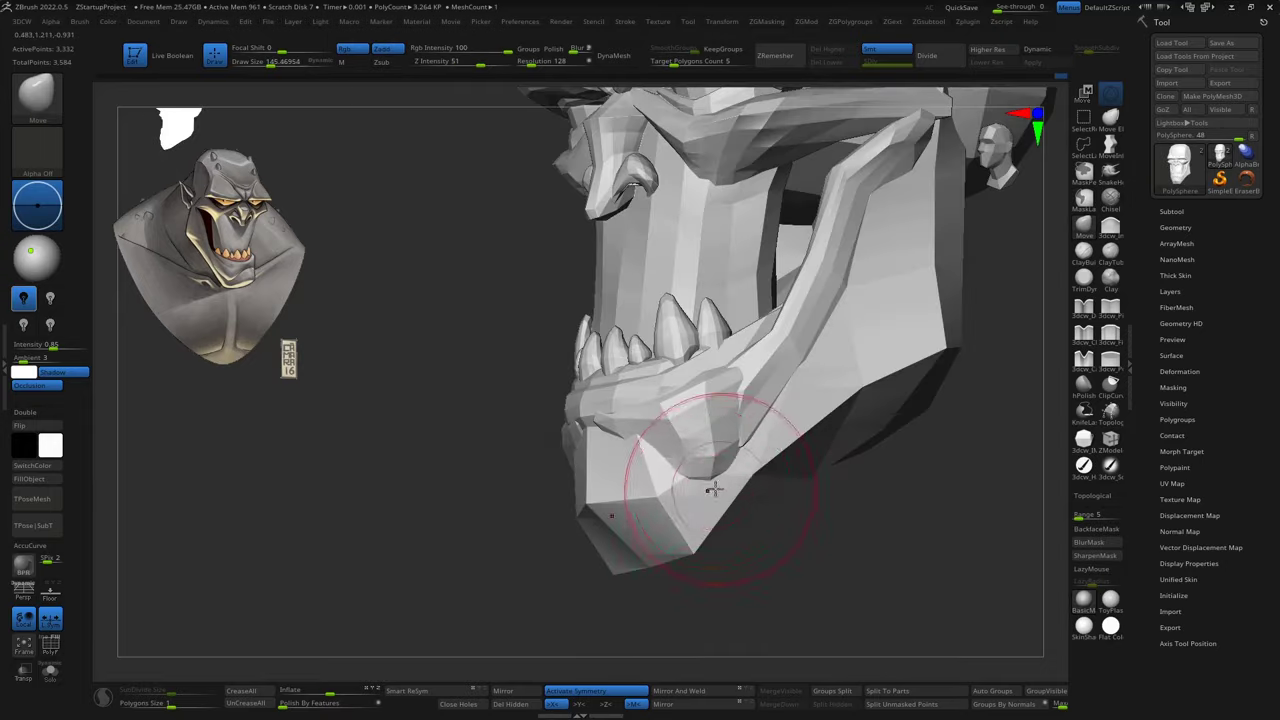
right_click_drag(804, 503, 719, 453)
mouse_move(800, 588)
right_mouse_down()
mouse_move(903, 451)
mouse_move(851, 377)
mouse_move(823, 446)
mouse_move(678, 333)
right_mouse_up()
key("w")
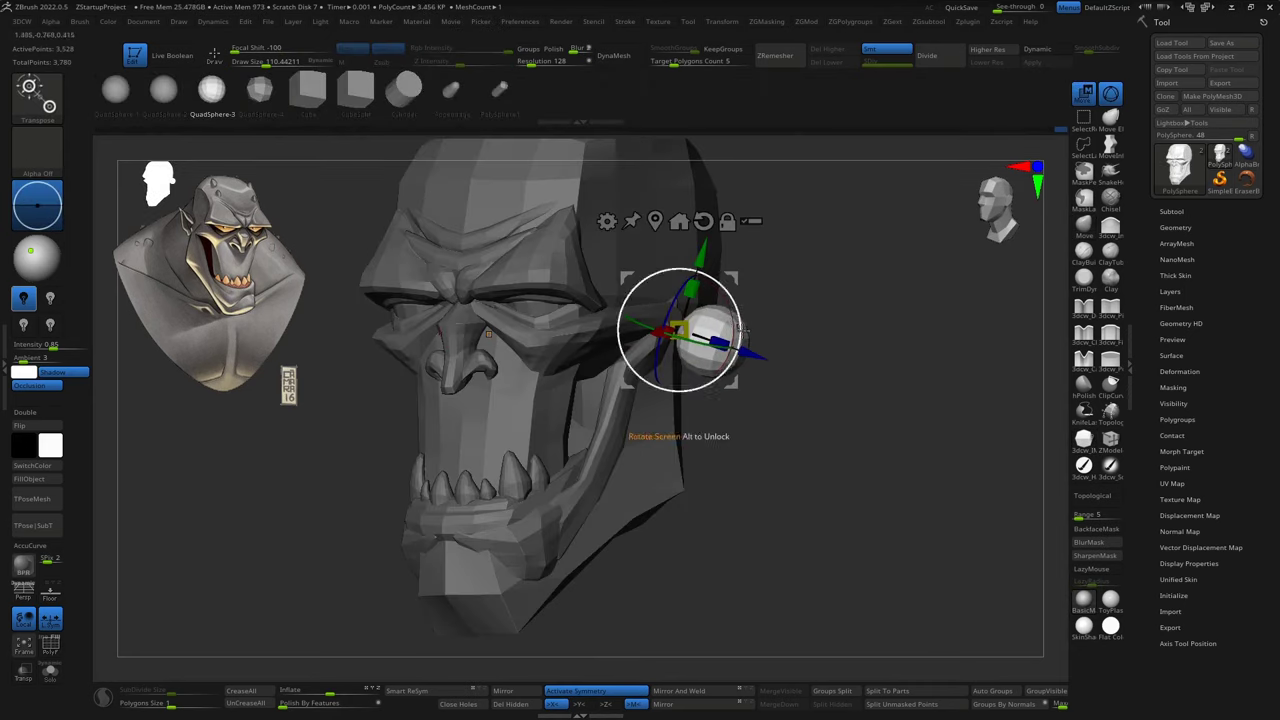
mouse_move(770, 341)
right_mouse_down()
mouse_move(680, 330)
mouse_move(786, 343)
mouse_move(667, 333)
right_mouse_up()
mouse_move(706, 287)
right_mouse_down()
mouse_move(849, 317)
mouse_move(535, 343)
mouse_move(920, 386)
mouse_move(928, 371)
mouse_move(961, 377)
mouse_move(700, 400)
mouse_move(705, 430)
mouse_move(470, 400)
right_mouse_up()
key("q")
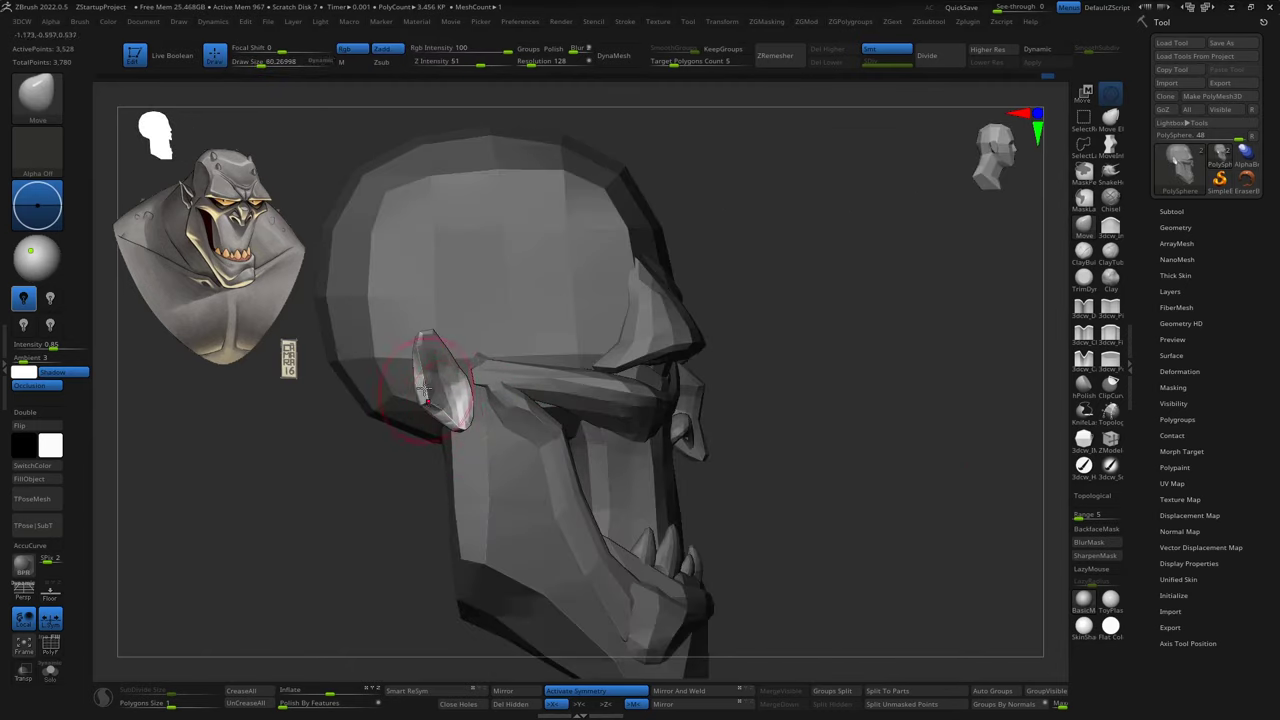
Stretch the ear outward from the head and smooth it into a sharp point.
mouse_move(427, 343)
right_mouse_down()
mouse_move(851, 383)
mouse_move(737, 371)
mouse_move(808, 357)
mouse_move(486, 428)
mouse_move(383, 340)
mouse_move(845, 452)
right_mouse_up()
key("w")
mouse_move(478, 394)
right_mouse_down()
mouse_move(498, 355)
mouse_move(537, 372)
right_mouse_up()
right_click_drag(503, 293, 436, 378)
key("q")
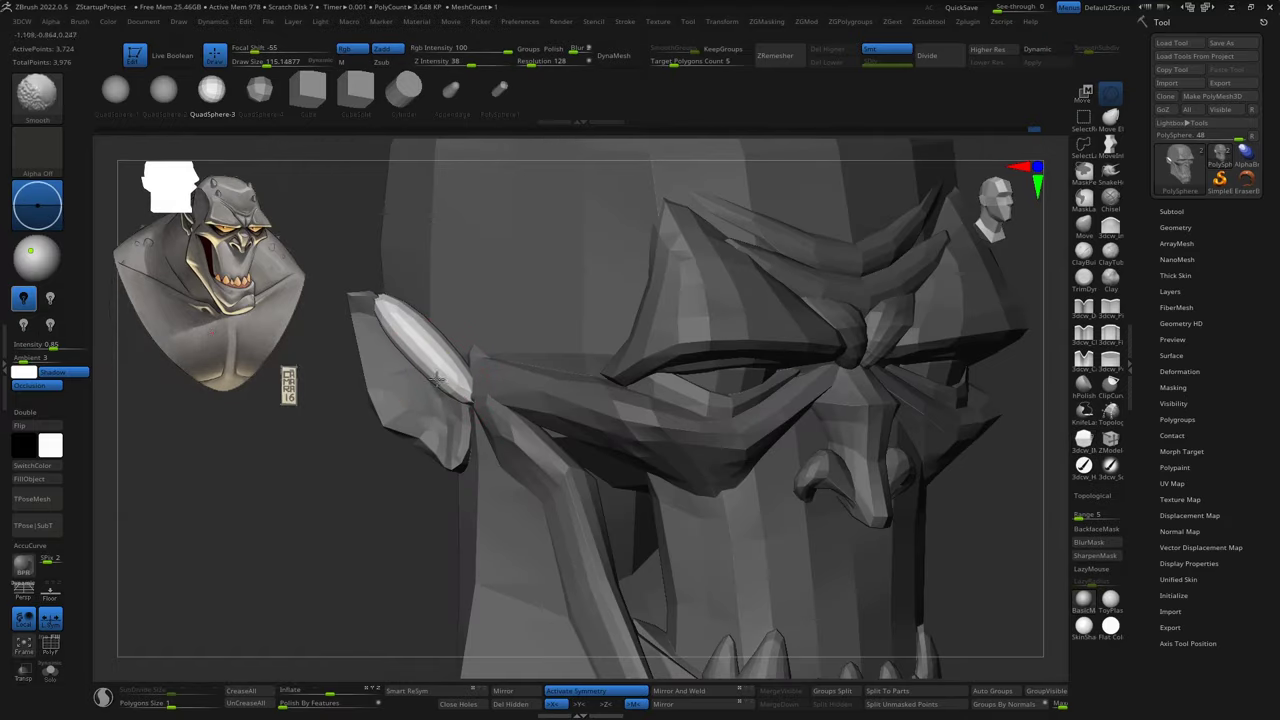
right_click_drag(391, 316, 377, 285)
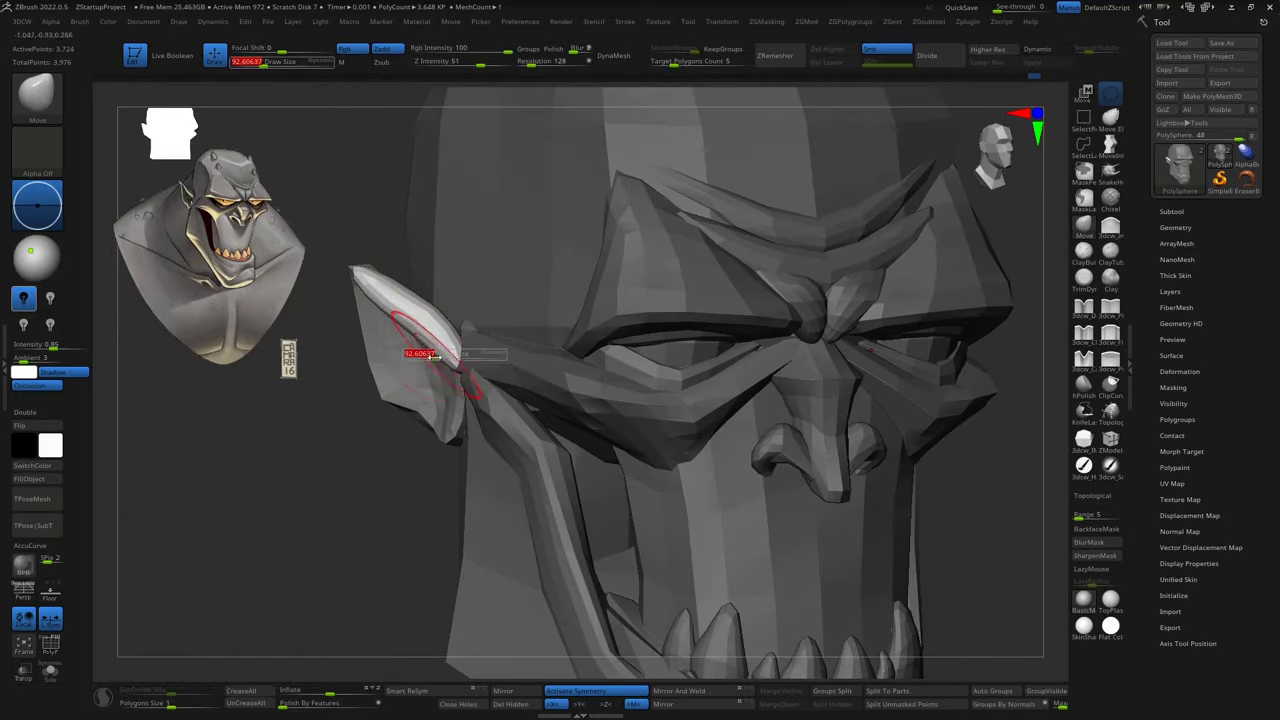
right_click_drag(407, 333, 418, 343)
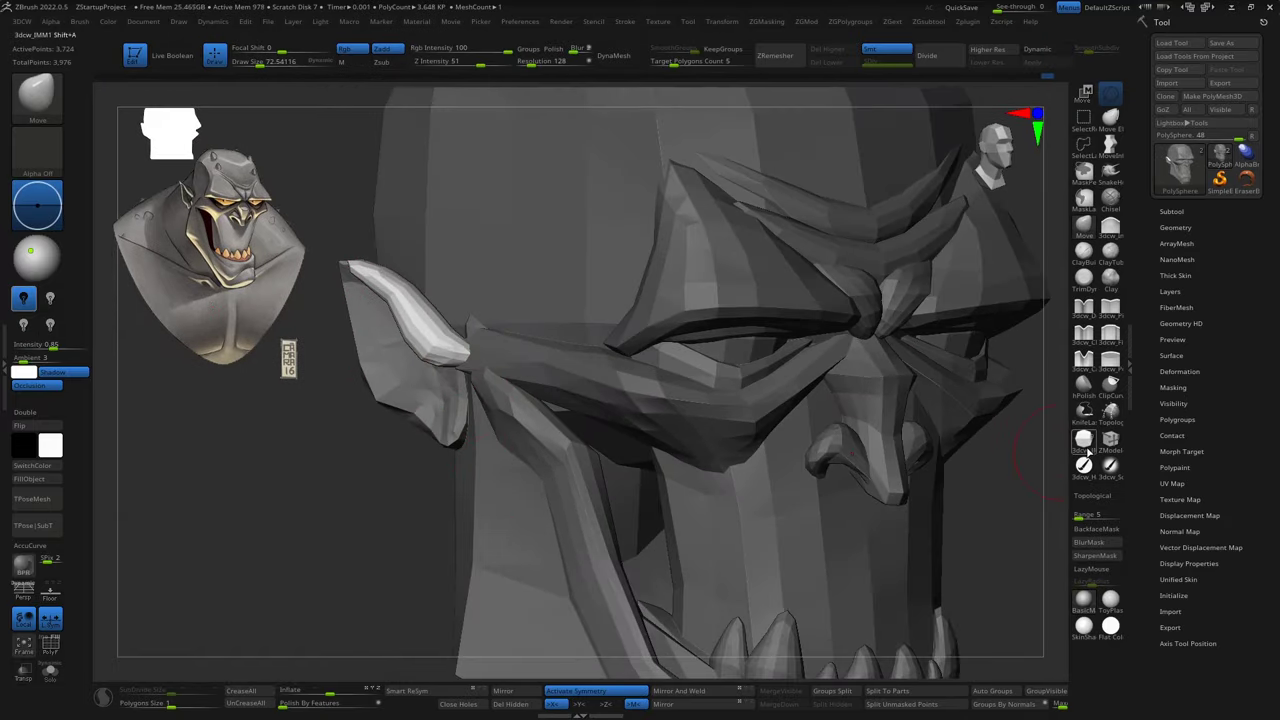
Add a small oval sphere at the base of the ear.
left_click_drag(448, 413, 462, 437)
mouse_move(455, 413)
right_mouse_down()
mouse_move(434, 434)
mouse_move(443, 414)
mouse_move(430, 400)
mouse_move(457, 400)
mouse_move(436, 362)
mouse_move(460, 405)
mouse_move(508, 425)
mouse_move(435, 487)
right_mouse_up()
key("q")
Stretch the inserted sphere along the ear, then inflate and move it into an inner rim.
key("shift")
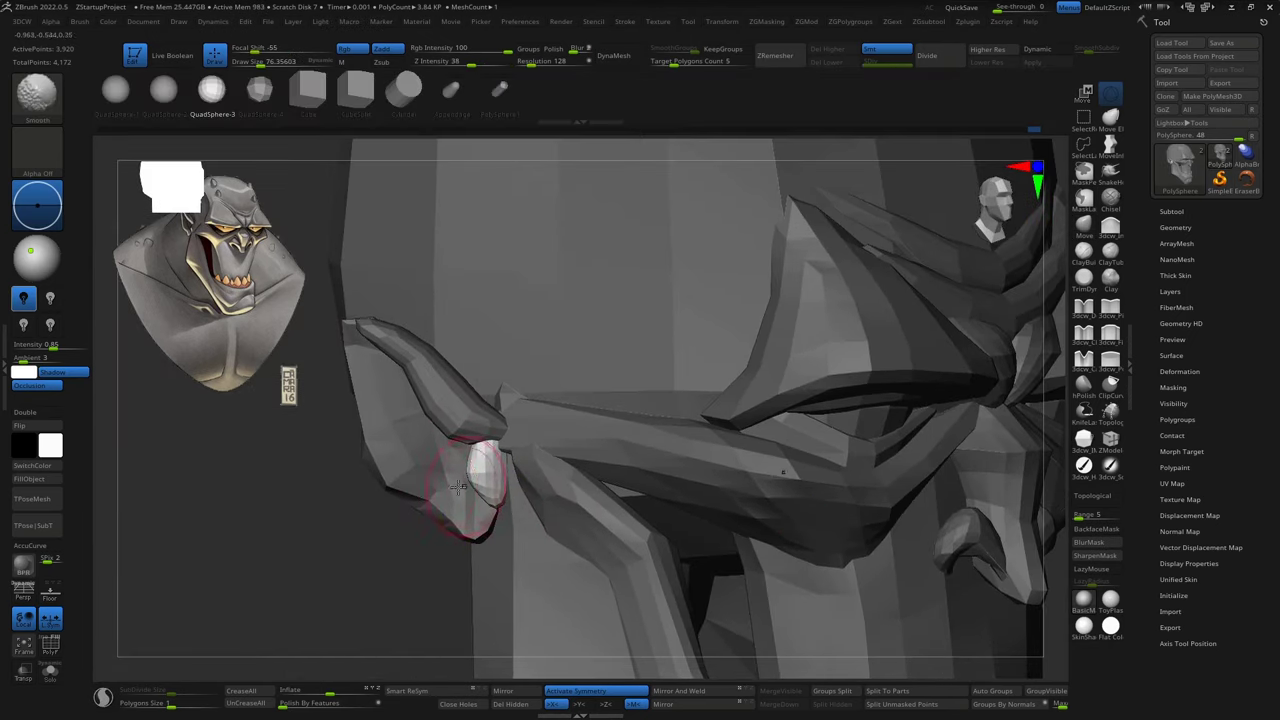
key("w")
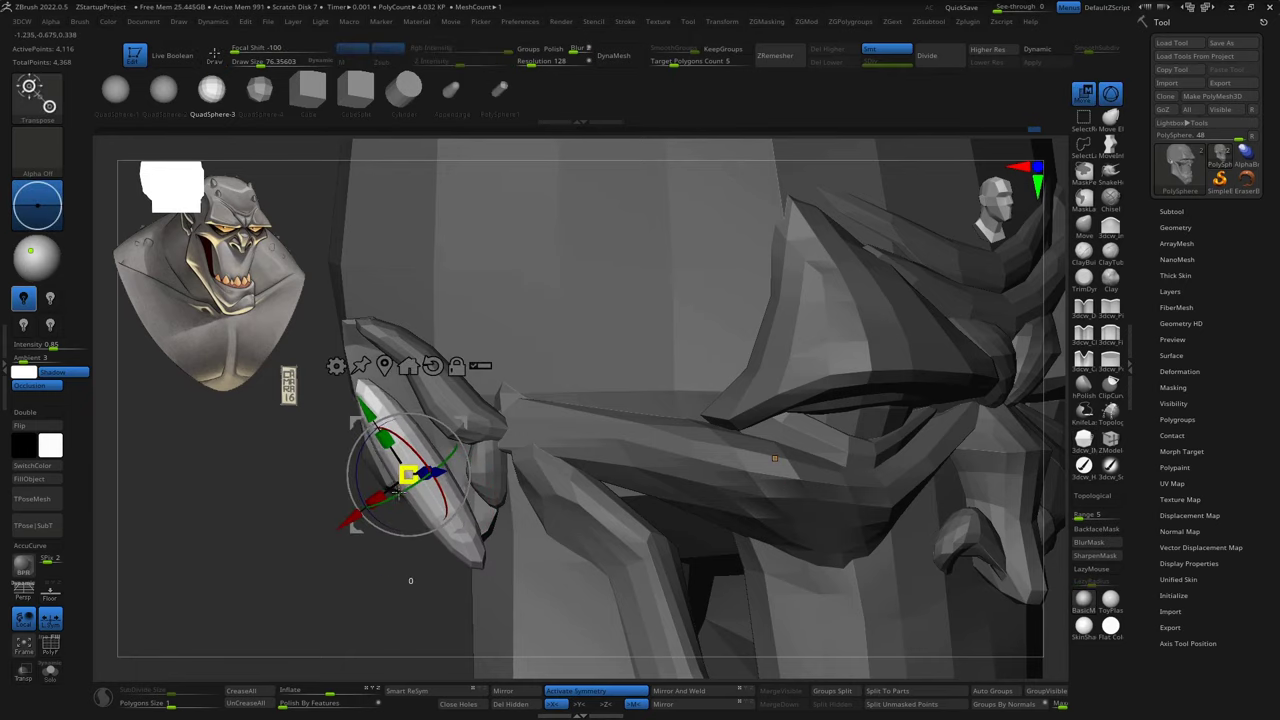
mouse_move(398, 491)
right_mouse_down()
mouse_move(445, 395)
mouse_move(397, 383)
right_mouse_up()
key("q")
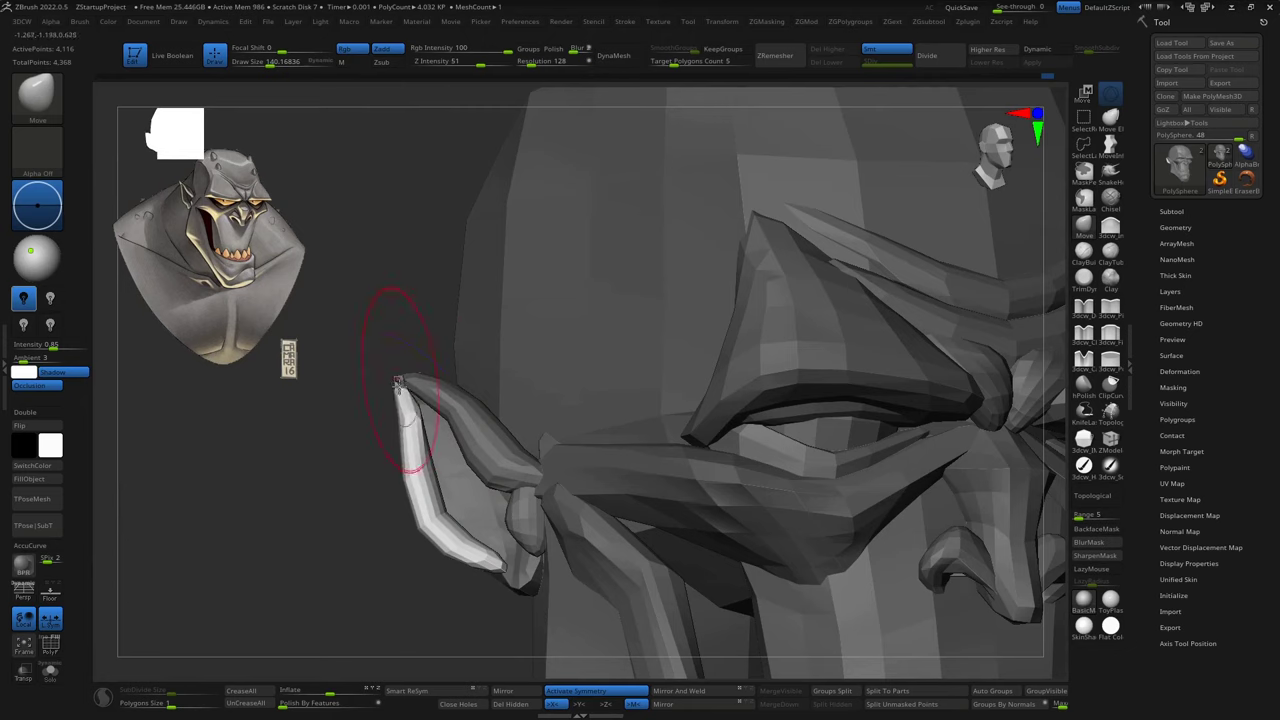
mouse_move(458, 493)
right_mouse_down()
mouse_move(391, 400)
mouse_move(418, 455)
right_mouse_up()
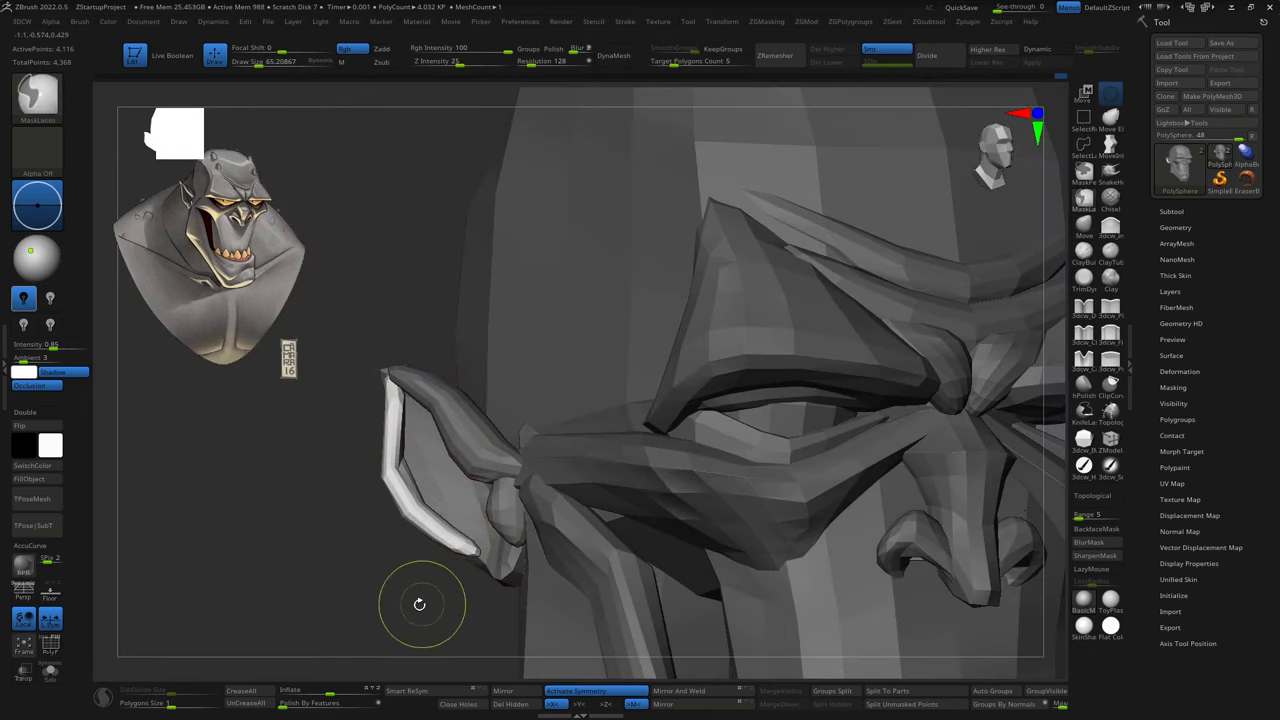
mouse_move(419, 604)
right_mouse_down()
mouse_move(472, 466)
mouse_move(506, 580)
mouse_move(474, 486)
mouse_move(651, 466)
mouse_move(906, 321)
right_mouse_up()
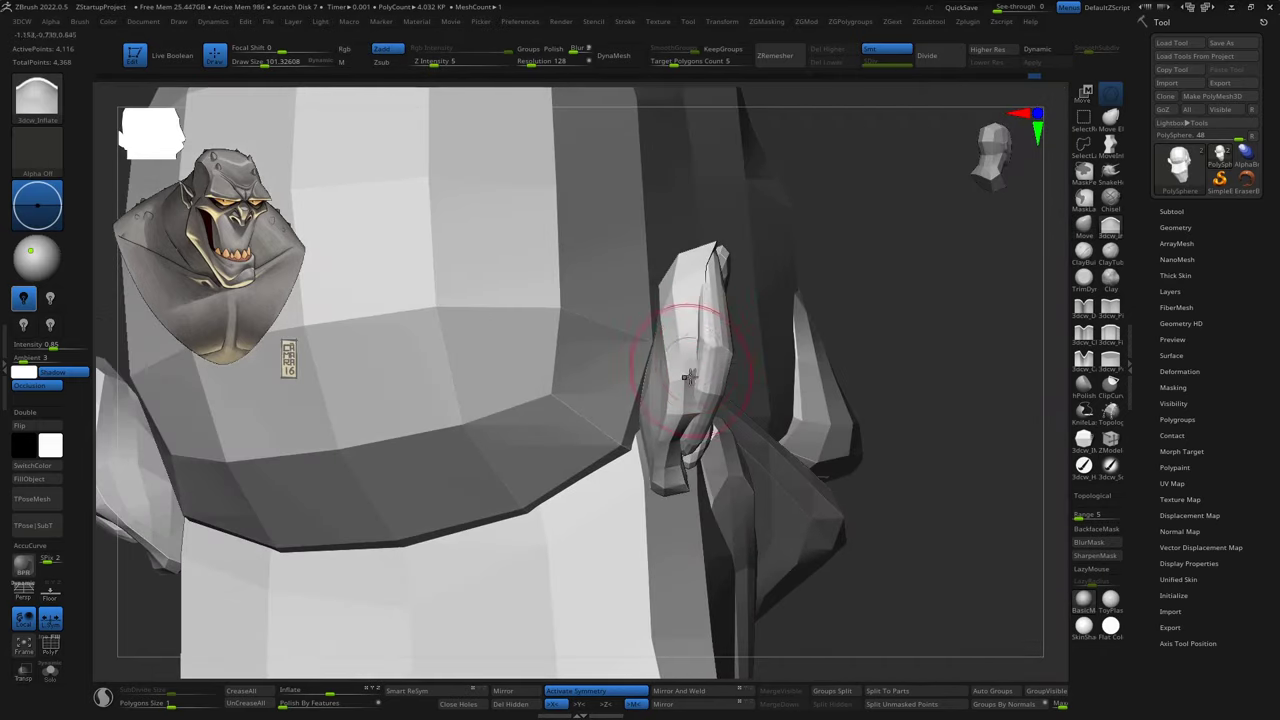
left_click_drag(686, 371, 680, 380)
mouse_move(680, 380)
right_mouse_down()
mouse_move(671, 389)
mouse_move(652, 306)
mouse_move(745, 355)
mouse_move(673, 420)
right_mouse_up()
key("b")
key("m")
key("v")
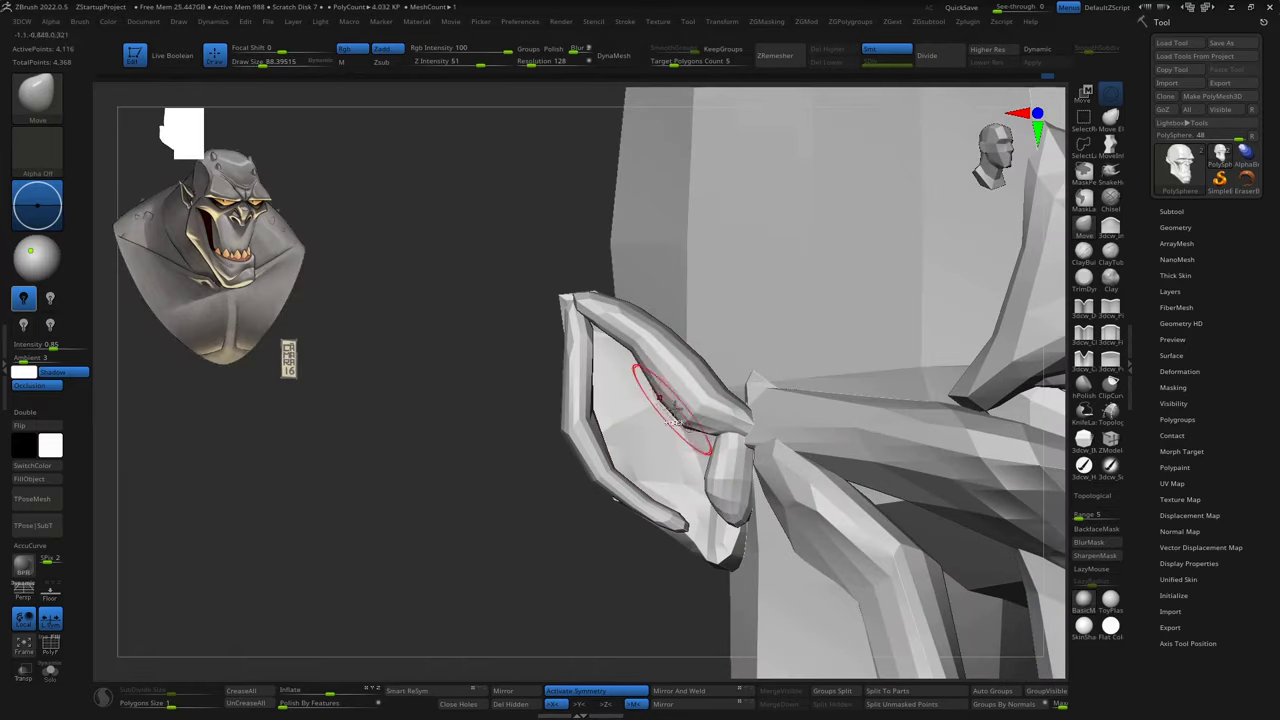
mouse_move(711, 494)
right_mouse_down()
mouse_move(743, 457)
mouse_move(694, 457)
mouse_move(686, 486)
mouse_move(684, 415)
mouse_move(657, 443)
mouse_move(686, 594)
mouse_move(470, 330)
right_mouse_up()
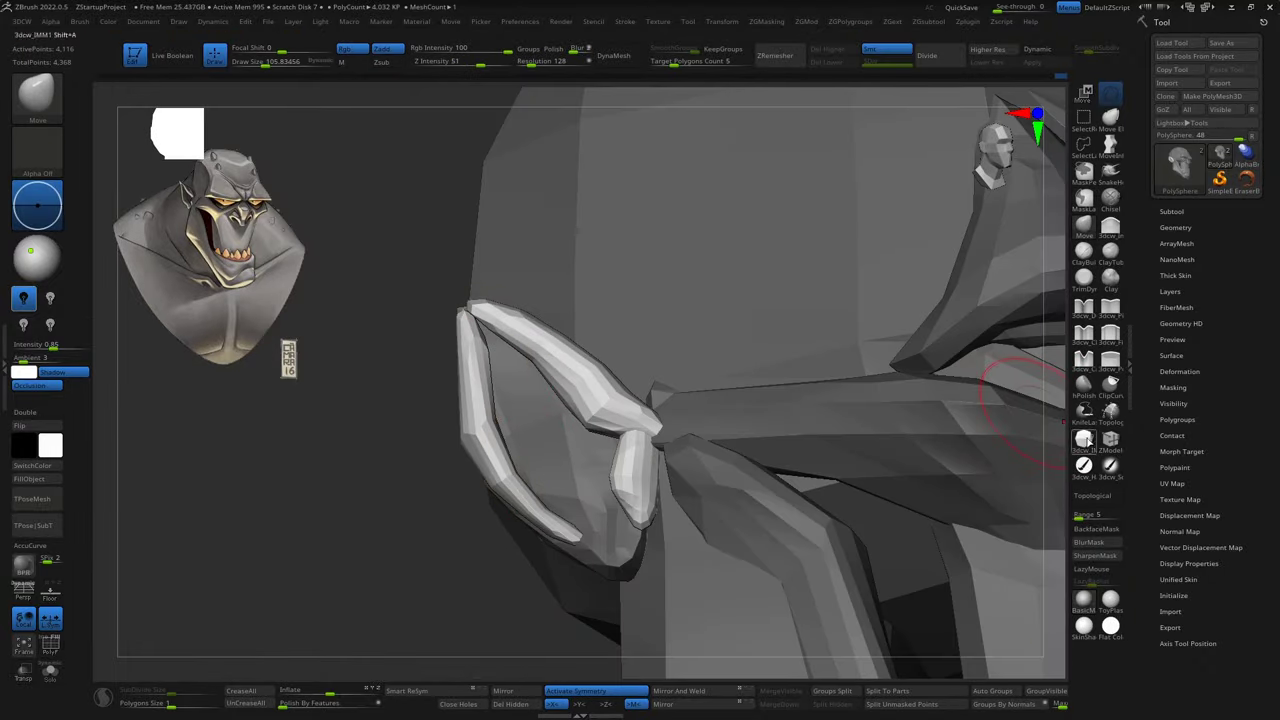
Insert another QuadSphere inside the ear and return to a front view of the face.
left_click(1083, 440)
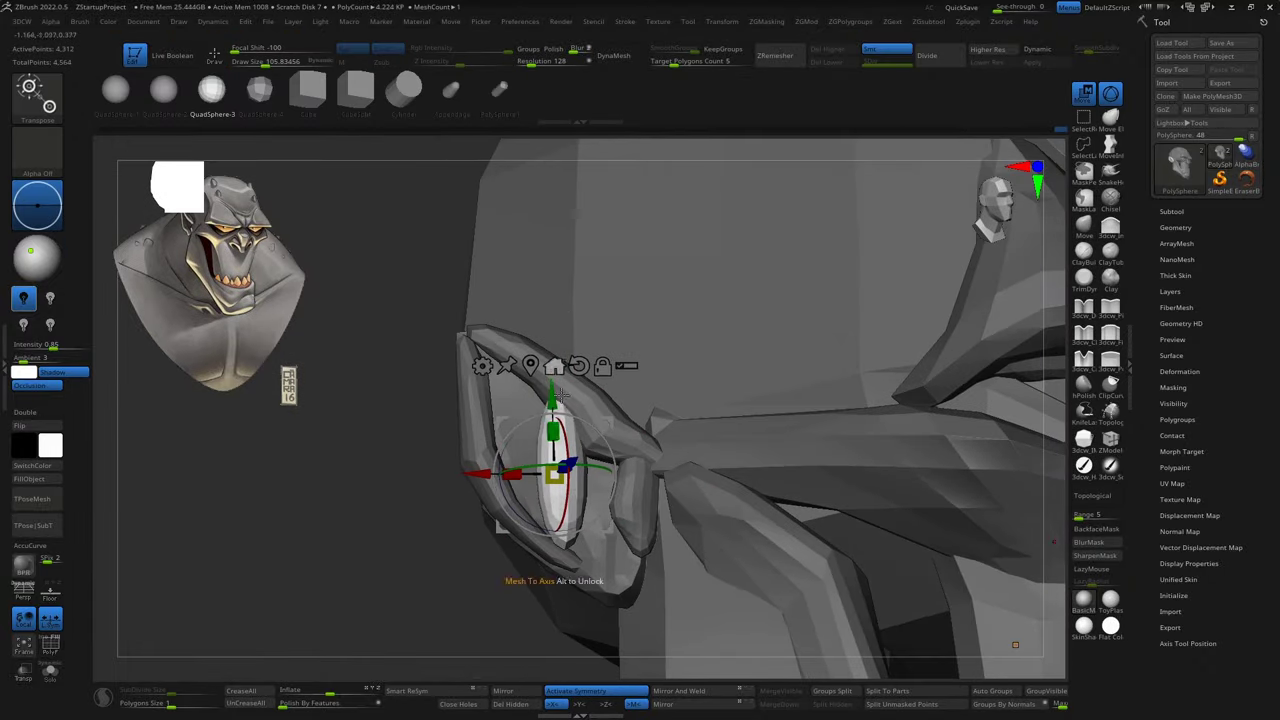
key("q")
mouse_move(600, 457)
right_mouse_down()
mouse_move(500, 428)
mouse_move(452, 373)
right_mouse_up()
mouse_move(484, 414)
right_mouse_down("shift")
mouse_move(470, 470)
mouse_move(491, 386)
mouse_move(457, 457)
mouse_move(486, 452)
right_mouse_up("shift")
Insert a sphere on the forehead and shift it slightly sideways with the gizmo.
key("f")
key("s")
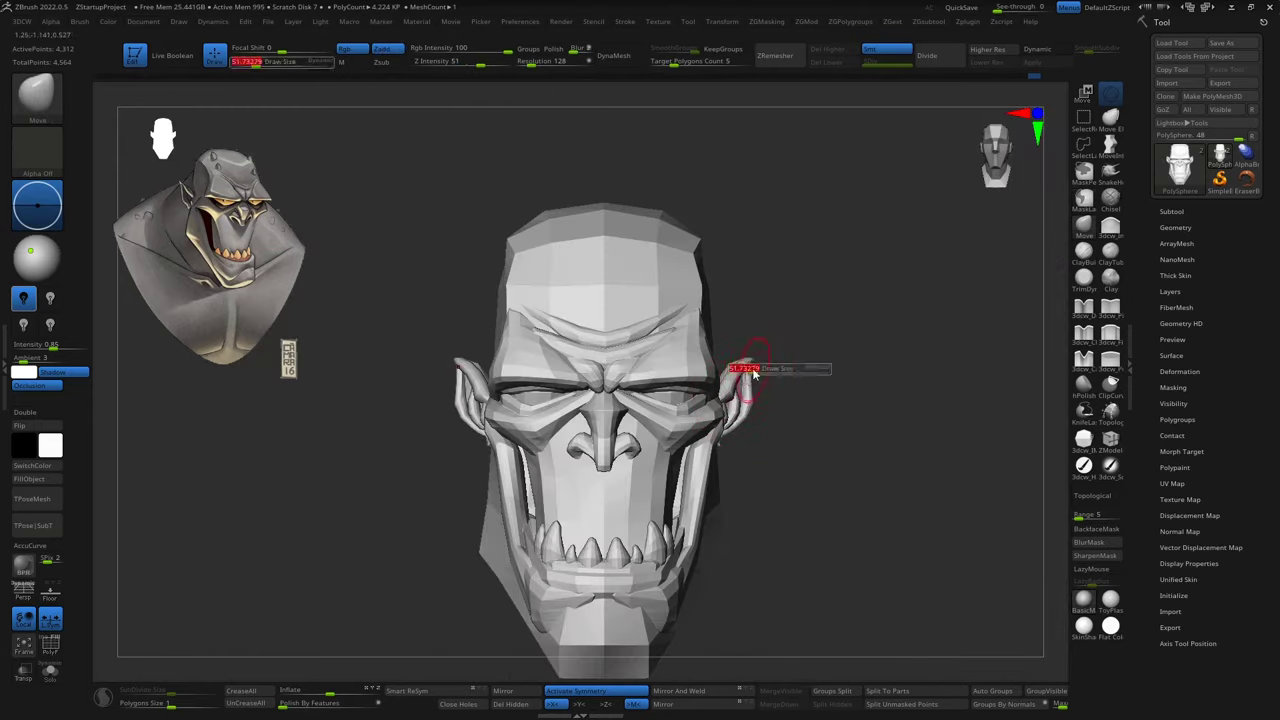
mouse_move(735, 400)
right_mouse_down()
mouse_move(777, 363)
mouse_move(514, 483)
mouse_move(808, 391)
mouse_move(817, 470)
mouse_move(863, 486)
mouse_move(886, 409)
mouse_move(834, 466)
mouse_move(849, 497)
mouse_move(863, 369)
mouse_move(780, 400)
mouse_move(739, 339)
mouse_move(809, 380)
right_mouse_up()
key("1")
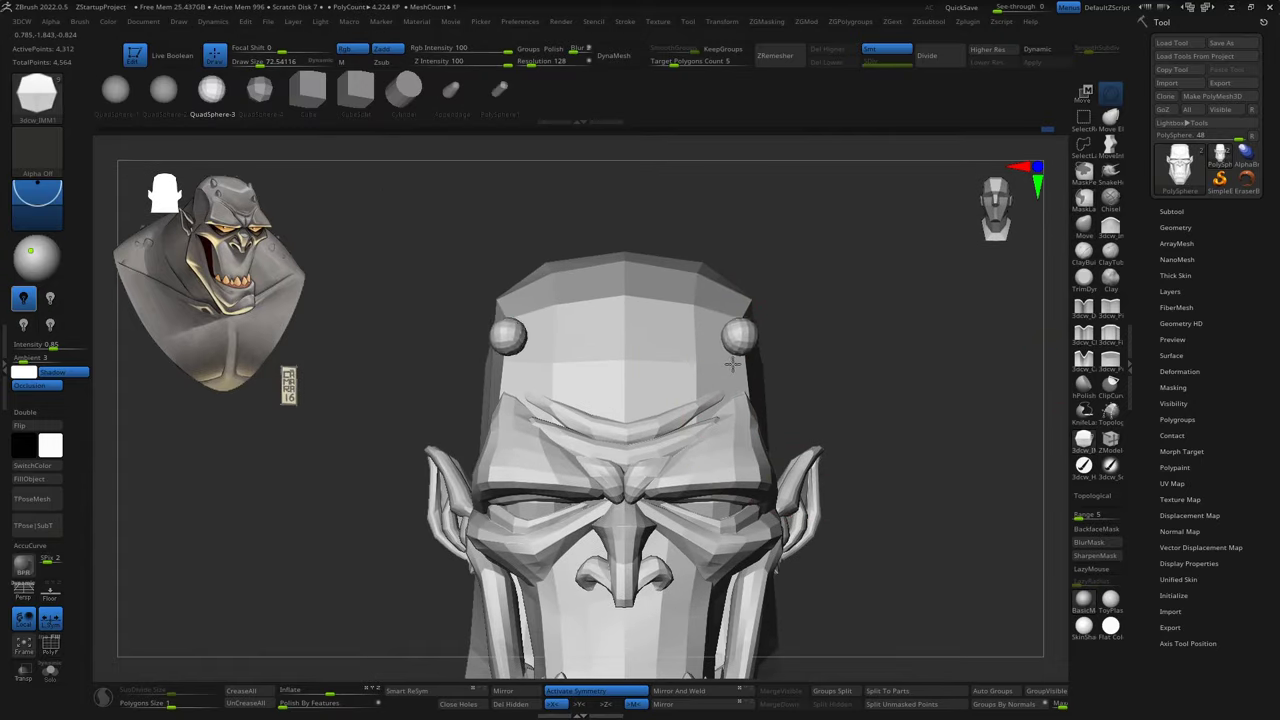
key("w")
right_click_drag(733, 365, 808, 330)
mouse_move(790, 282)
right_mouse_down()
mouse_move(796, 338)
mouse_move(700, 343)
mouse_move(710, 283)
right_mouse_up()
key("q")
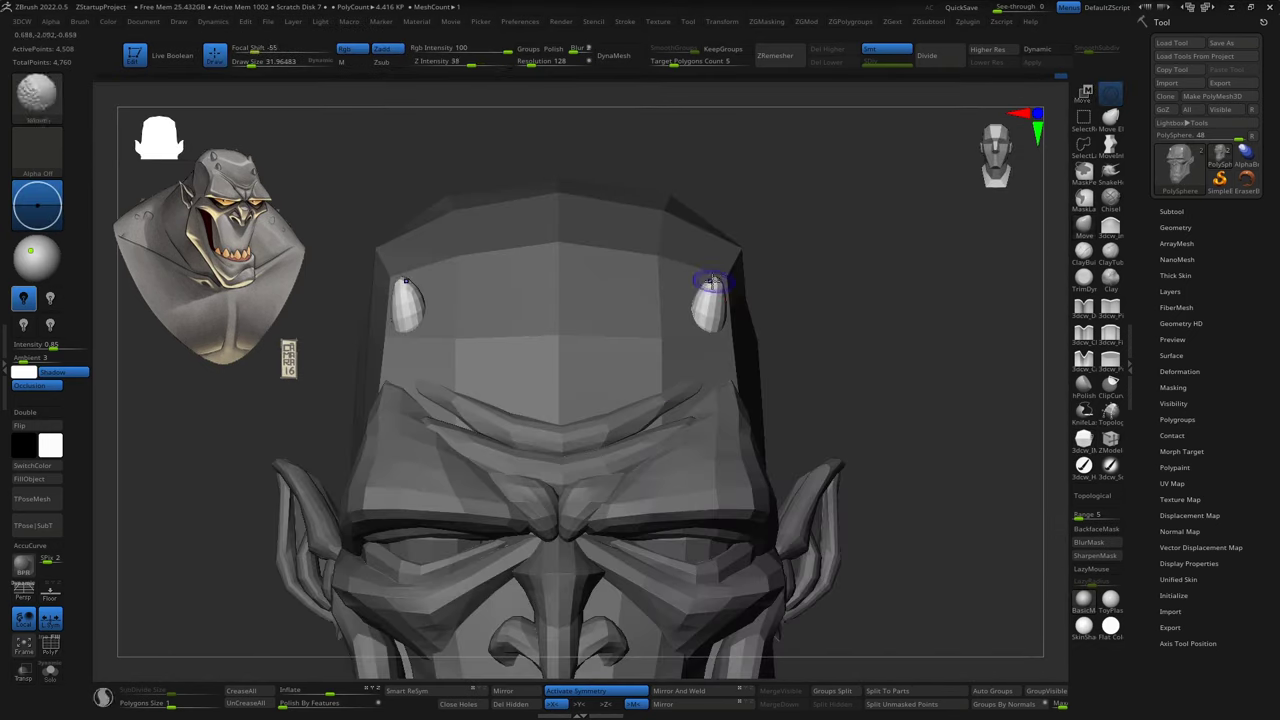
key("w")
right_click_drag(761, 318, 820, 330)
left_click_drag(778, 231, 796, 245)
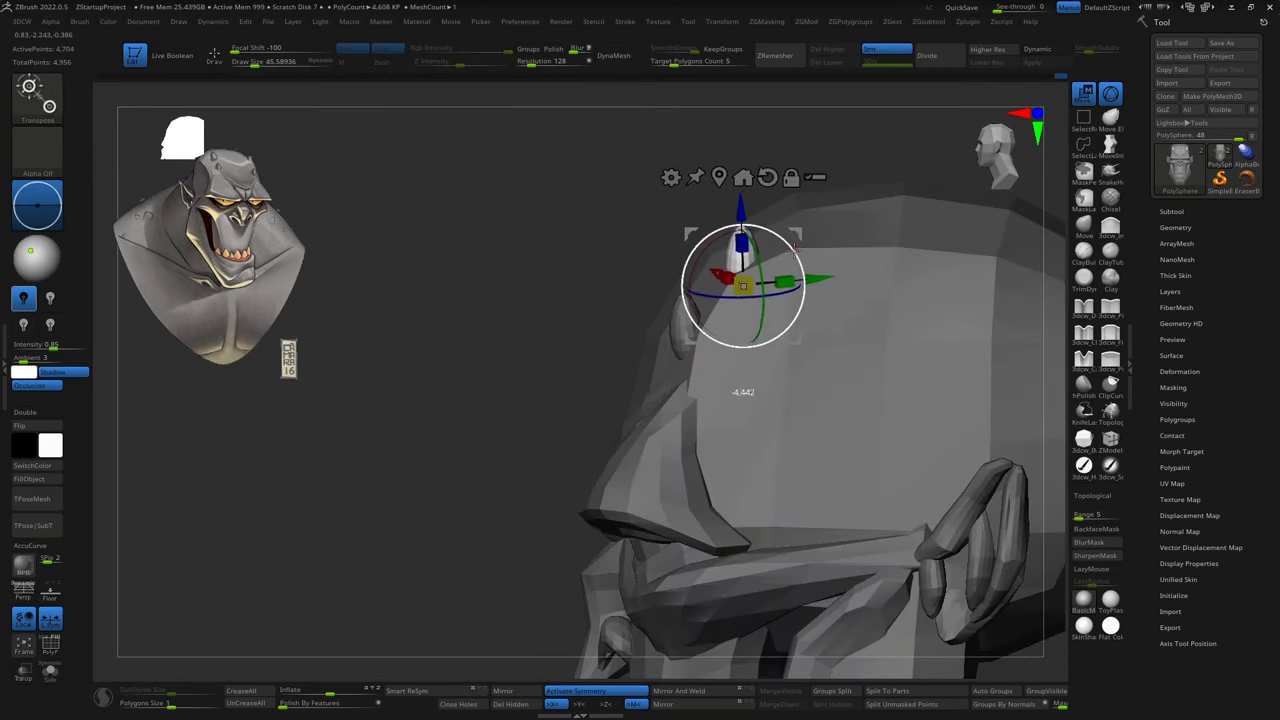
left_click(995, 152)
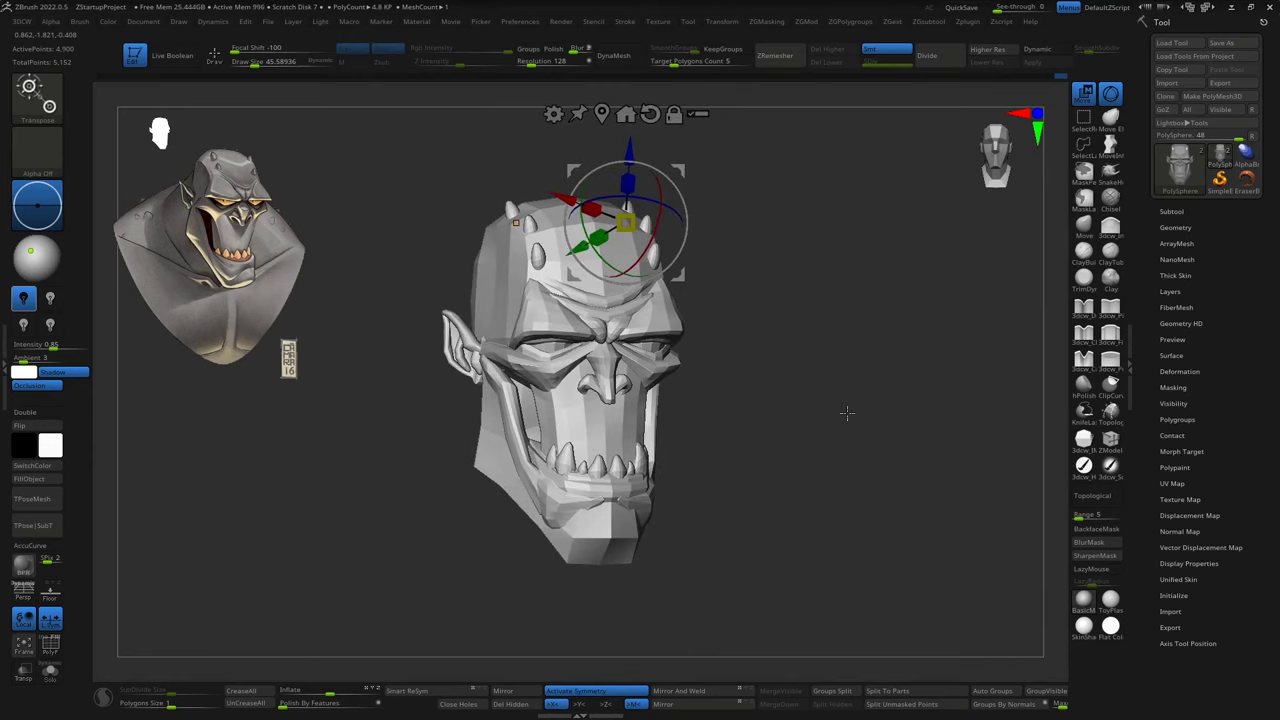
key("q")
Show the polygroup colours (Shift+F) and orbit the head to side views.
mouse_move(838, 402)
left_mouse_down()
mouse_move(831, 448)
mouse_move(744, 342)
left_mouse_up()
key("shift+f")
left_click(995, 152)
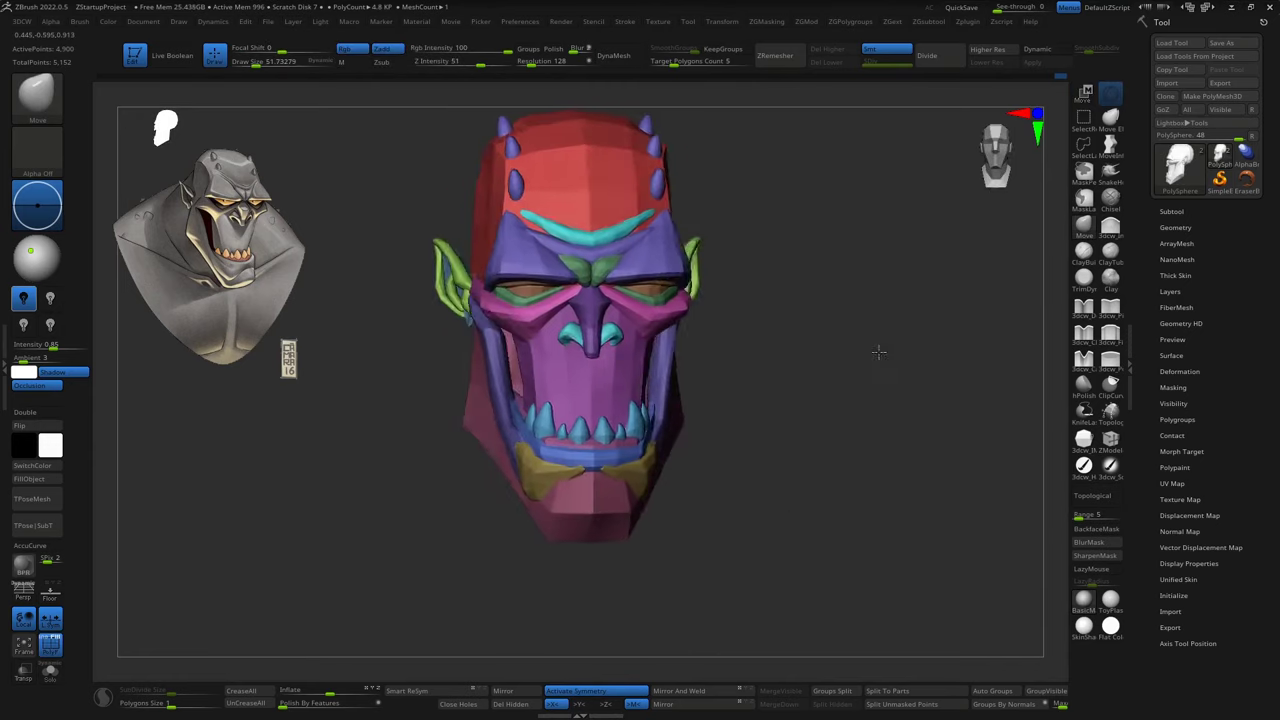
key("s")
left_click_drag(845, 380, 713, 235)
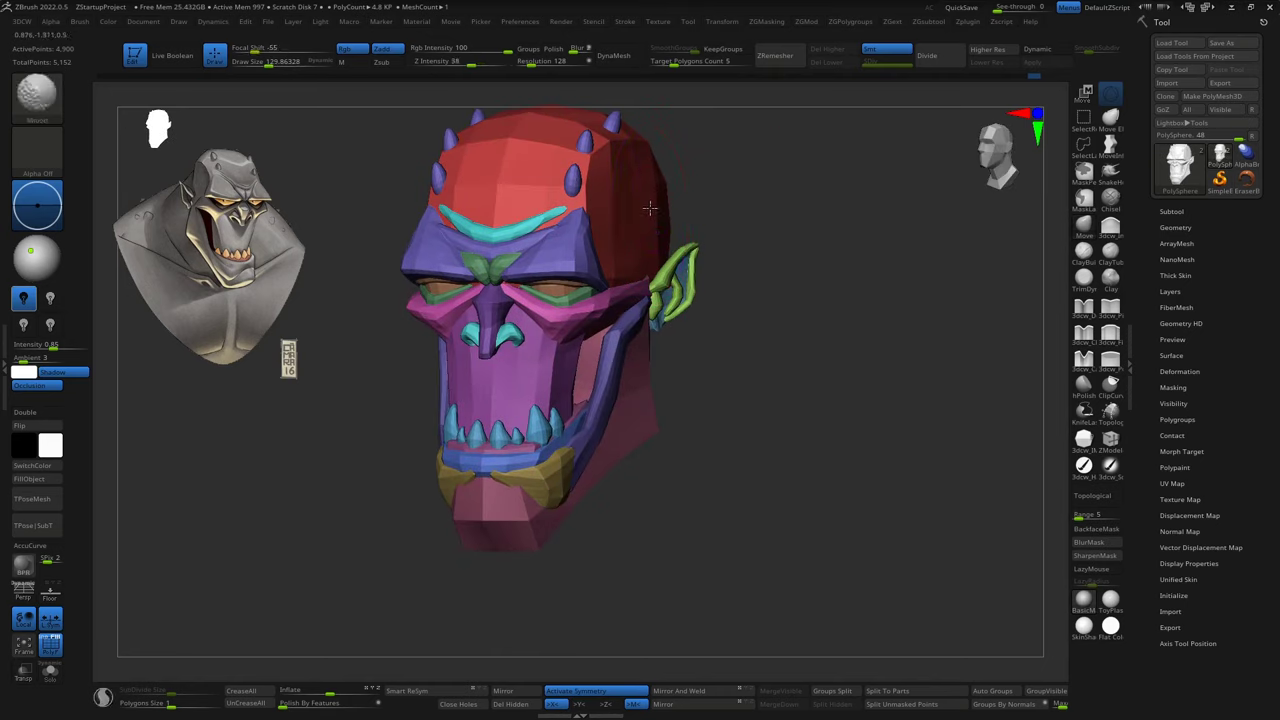
mouse_move(650, 207)
left_mouse_down()
mouse_move(723, 197)
mouse_move(800, 414)
mouse_move(963, 463)
mouse_move(708, 397)
mouse_move(893, 476)
left_mouse_up()
Stretch the blue QuadSphere down into an elongated neck beneath the jaw.
key("w")
left_click_drag(705, 400, 695, 352)
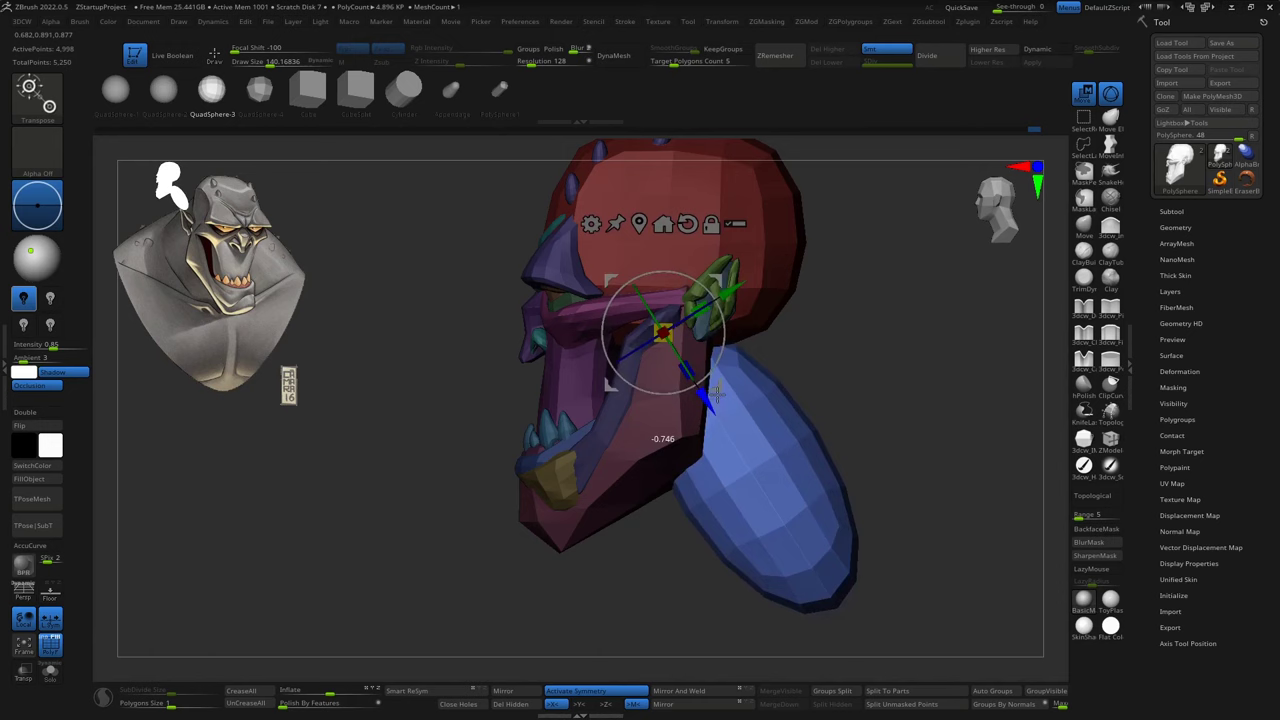
key("q")
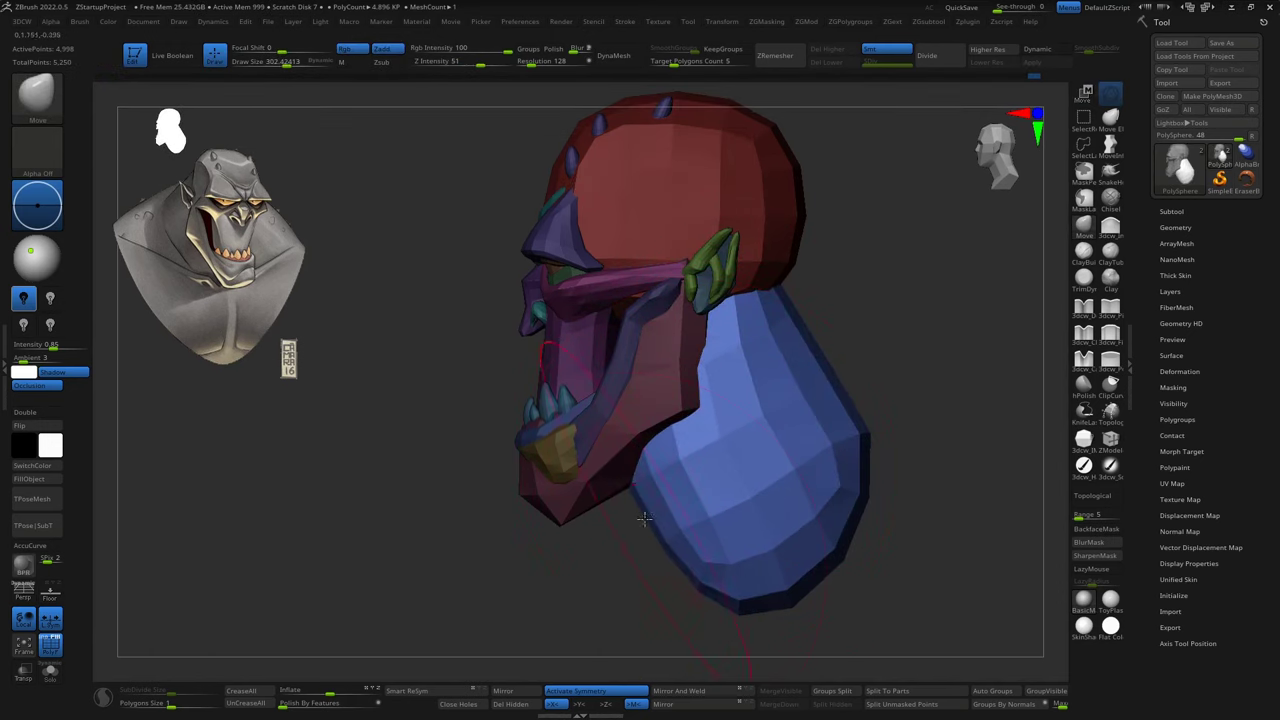
mouse_move(706, 471)
left_mouse_down()
mouse_move(771, 571)
mouse_move(720, 565)
mouse_move(912, 430)
mouse_move(872, 452)
mouse_move(931, 491)
mouse_move(886, 343)
left_mouse_up()
Line up a straight front view and position the new green chest sphere below the neck.
key("w")
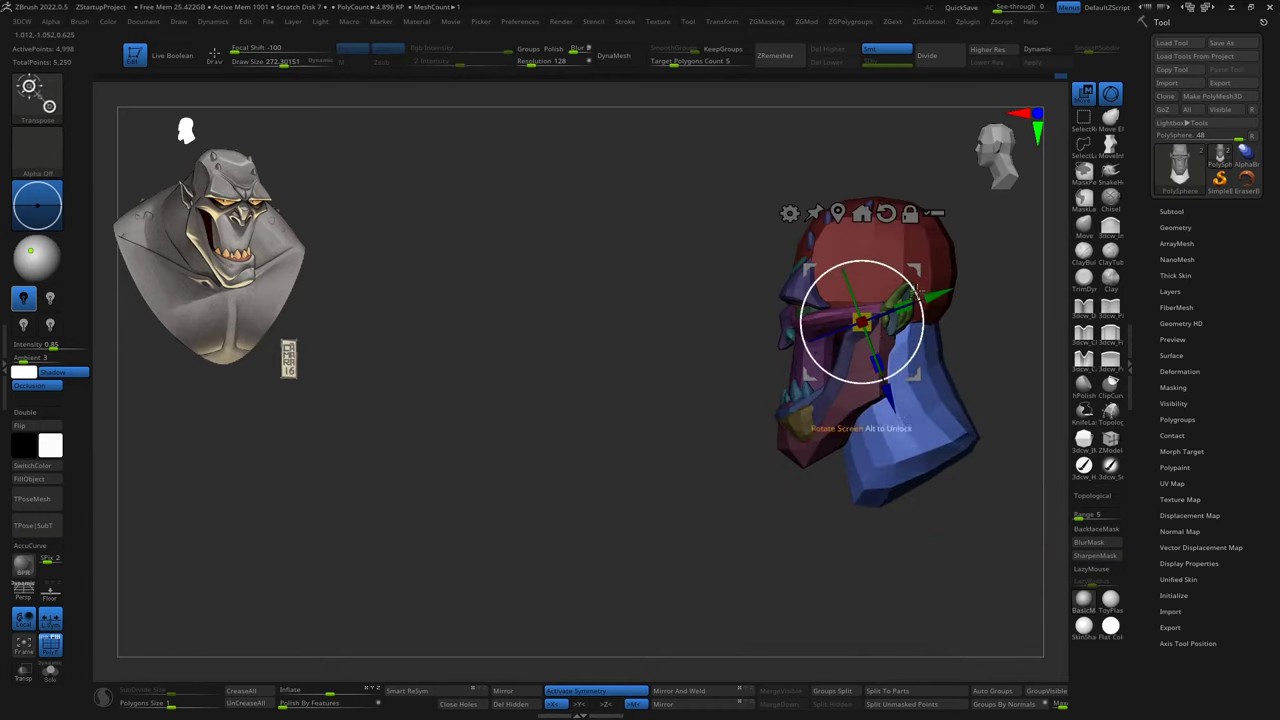
left_click_drag(907, 287, 915, 458)
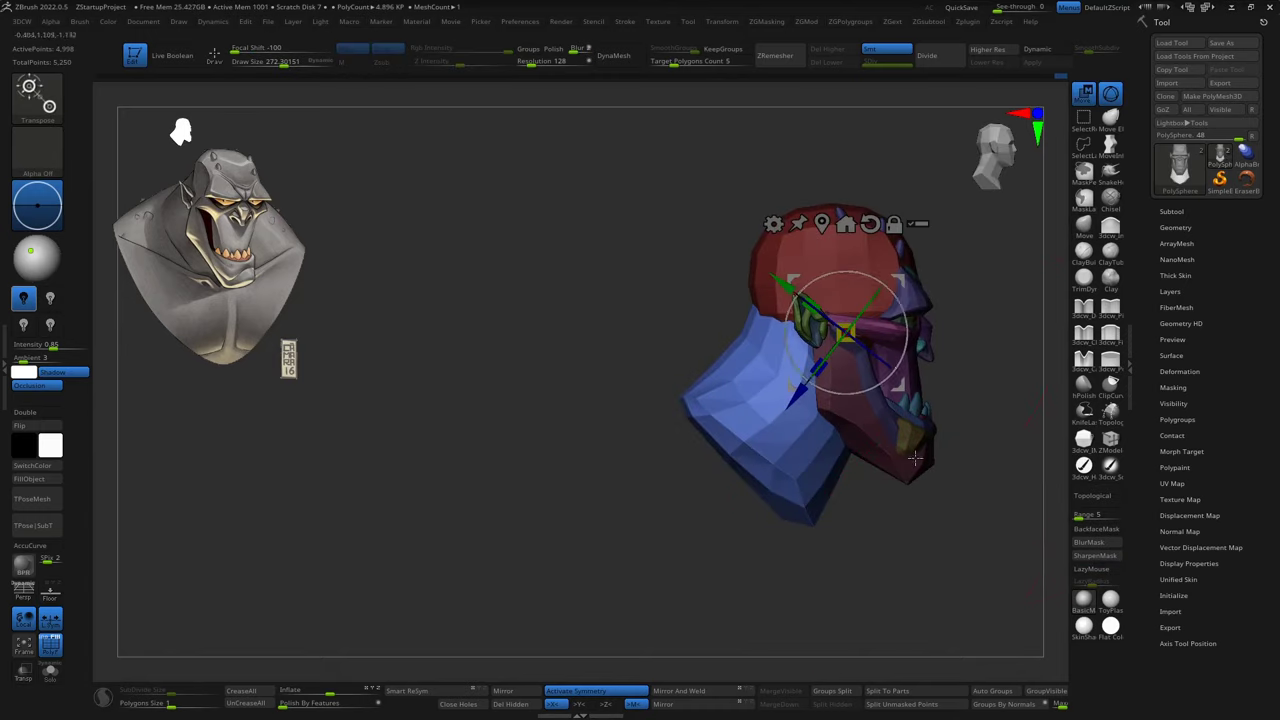
left_click_drag(900, 284, 901, 453, "shift")
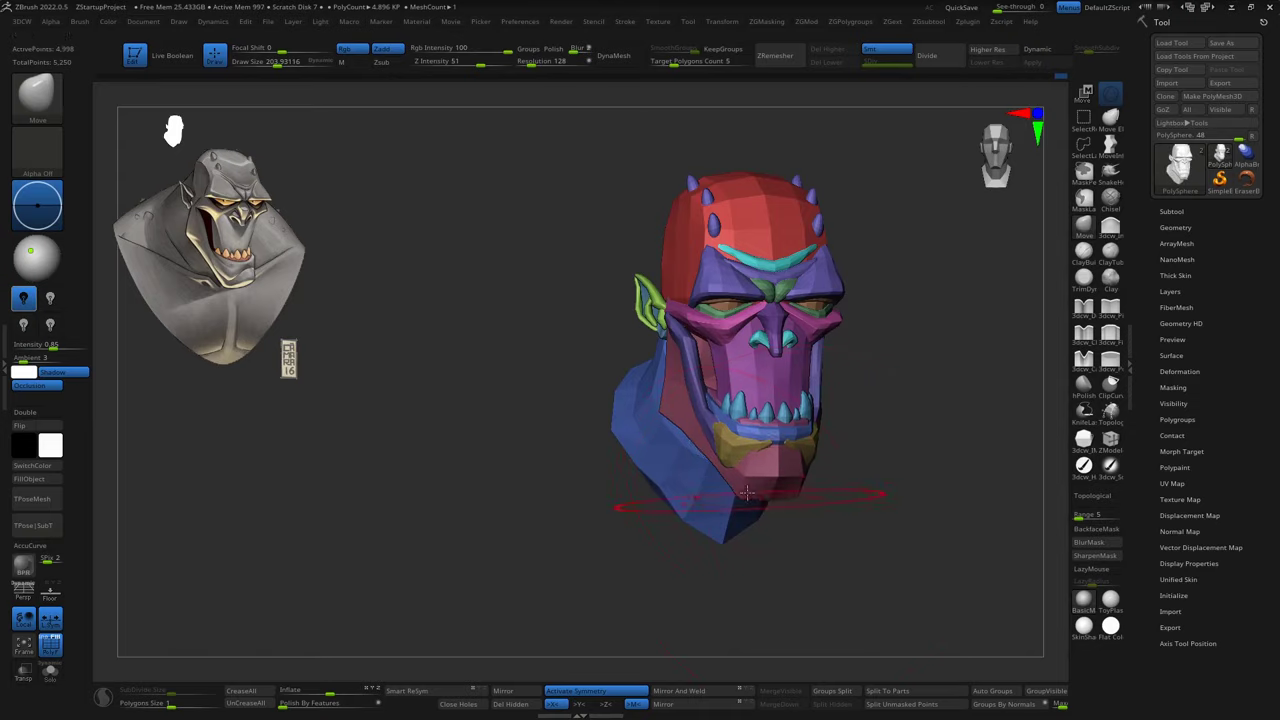
left_click_drag(874, 502, 800, 465, "shift")
mouse_move(793, 369)
left_mouse_down()
mouse_move(940, 420)
mouse_move(866, 451)
mouse_move(829, 486)
mouse_move(855, 490)
mouse_move(757, 509)
mouse_move(848, 497)
mouse_move(830, 440)
mouse_move(934, 491)
mouse_move(800, 500)
mouse_move(879, 409)
mouse_move(810, 440)
left_mouse_up()
key("w")
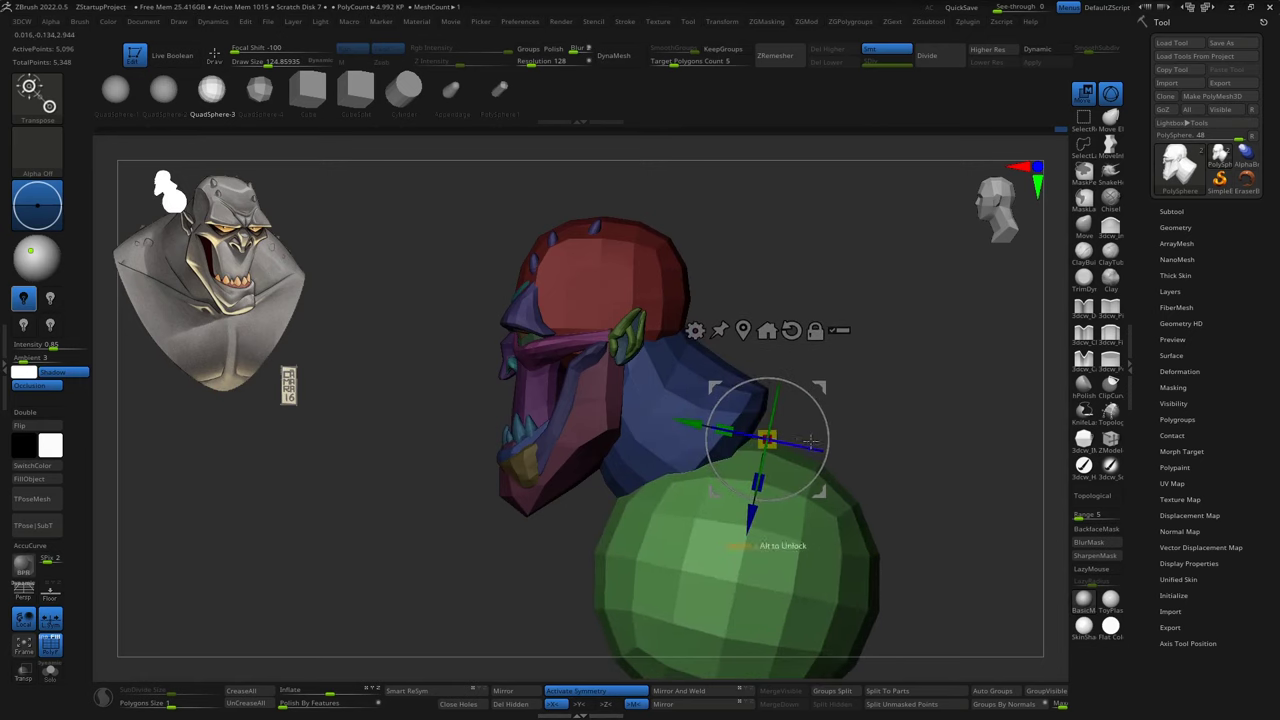
Scale the green sphere with the Transpose gizmo into a chest shape.
left_click_drag(734, 592, 760, 640)
key("q")
left_click_drag(960, 560, 822, 403)
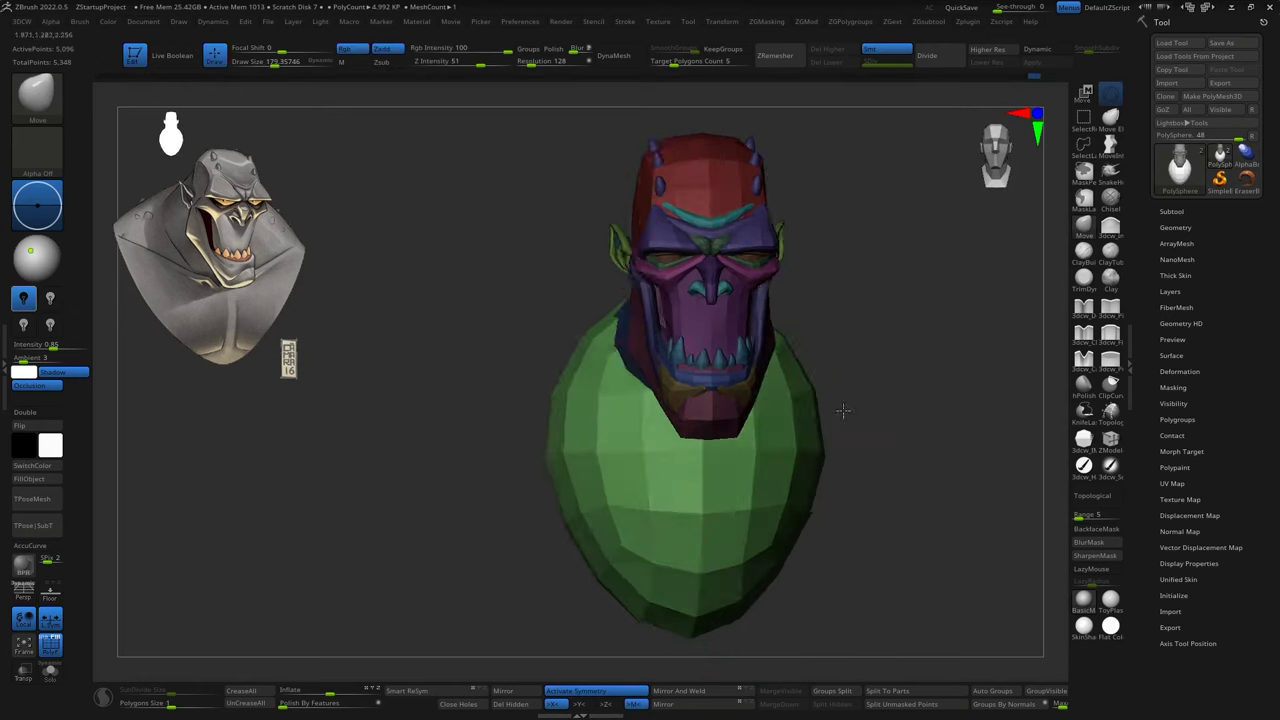
left_click_drag(944, 389, 938, 477)
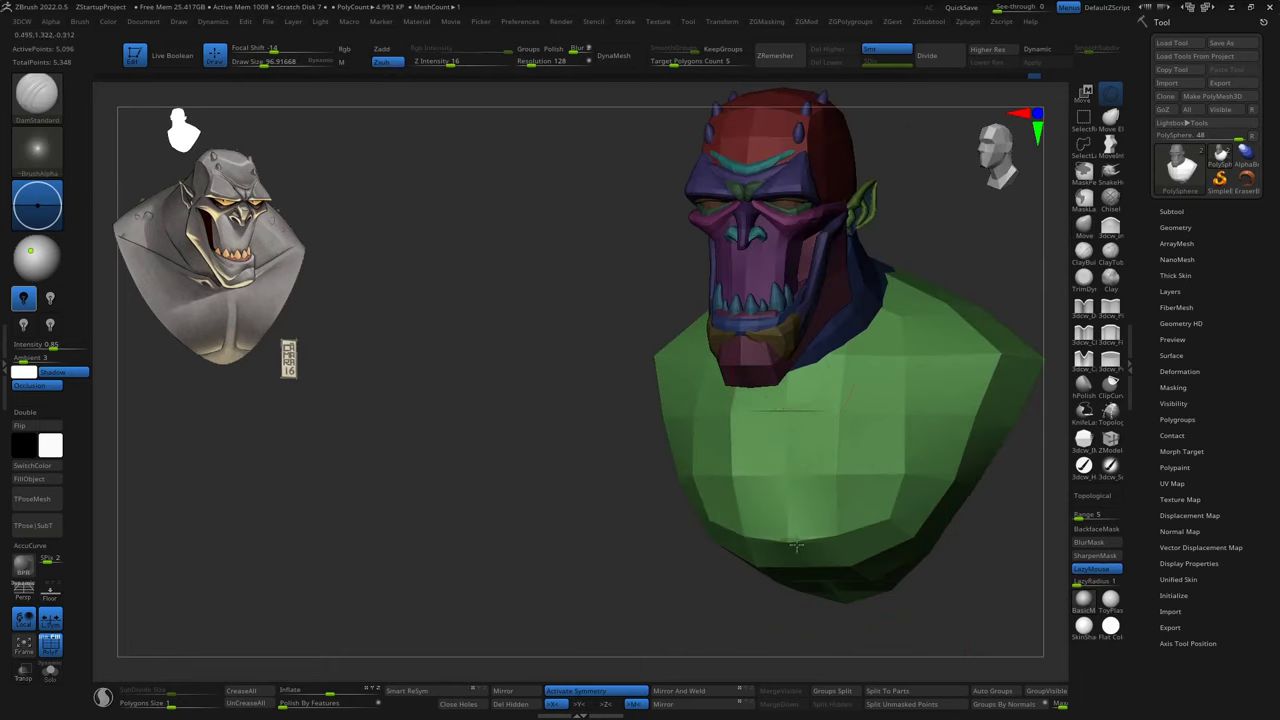
mouse_move(796, 545)
left_mouse_down()
mouse_move(836, 412)
mouse_move(971, 271)
mouse_move(686, 514)
mouse_move(690, 287)
mouse_move(773, 598)
mouse_move(909, 530)
mouse_move(903, 417)
left_mouse_up()
Push the chest out into wide sloping shoulders with the Move brush at a larger Draw Size.
key("b")
key("m")
key("v")
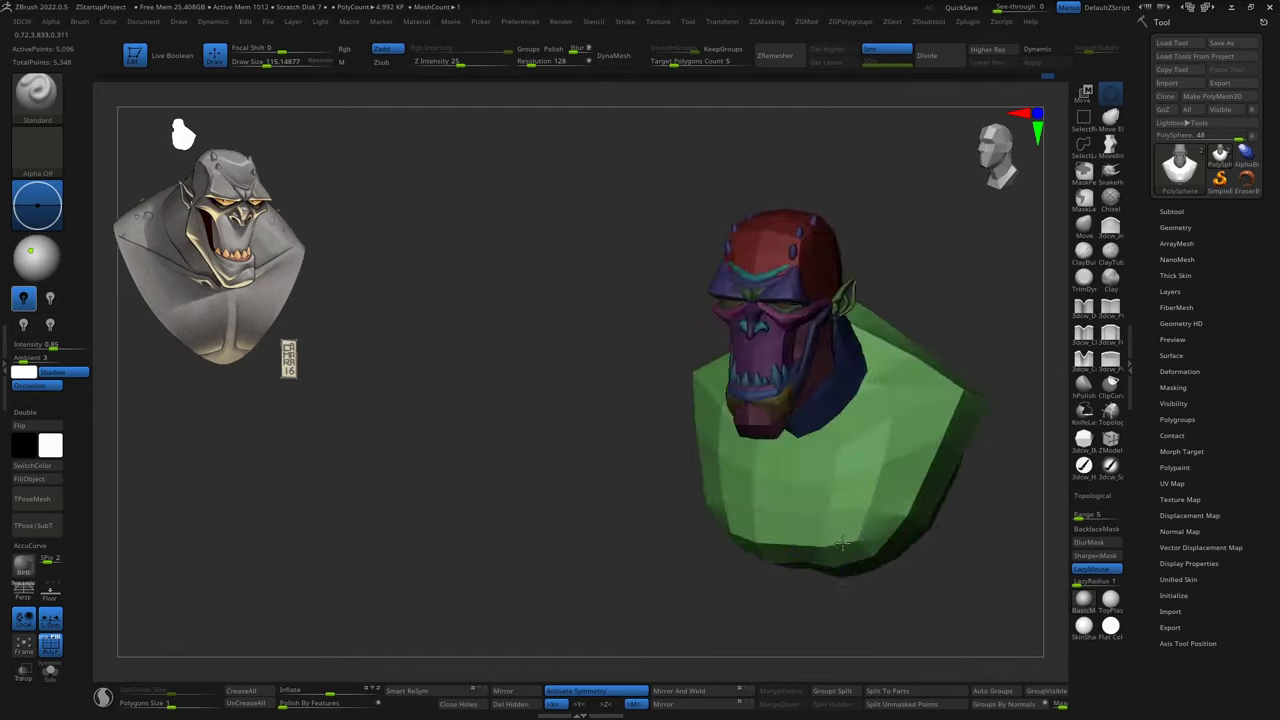
key("b")
key("m")
key("v")
key("s")
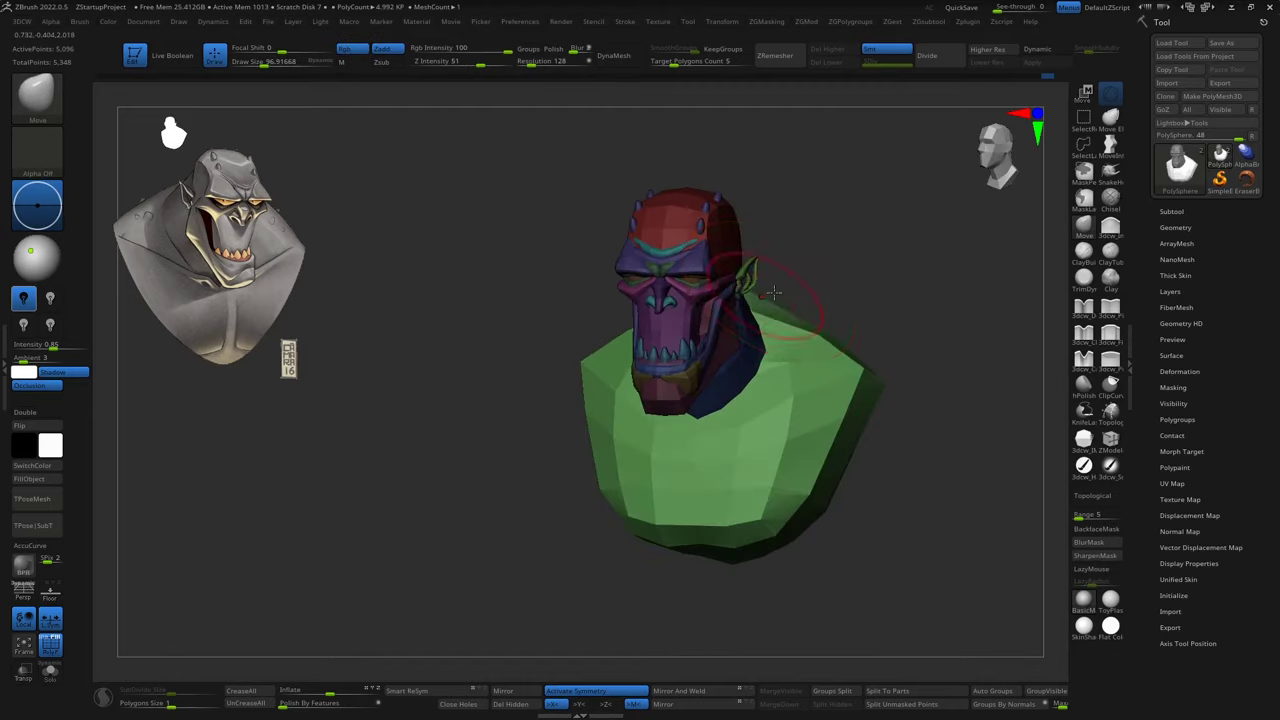
left_click_drag(773, 291, 818, 296)
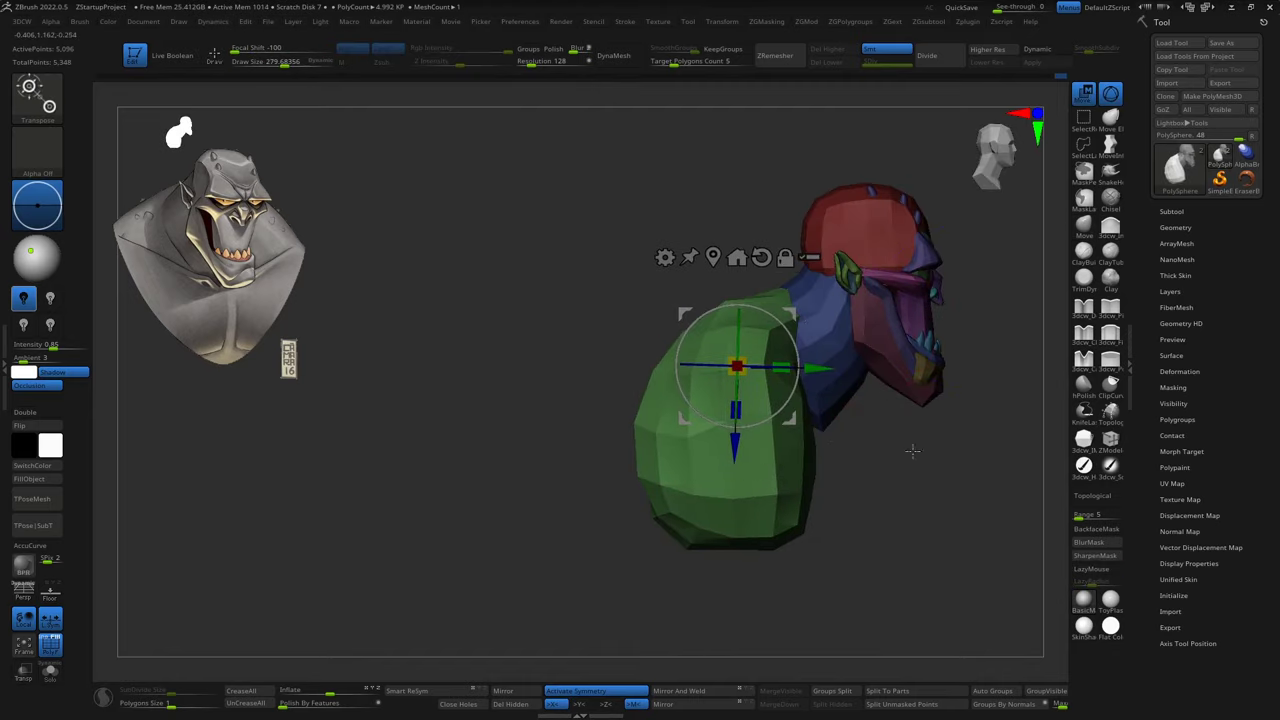
Broaden the chest and add a front piece to the neck.
key("q")
left_click_drag(857, 528, 968, 268)
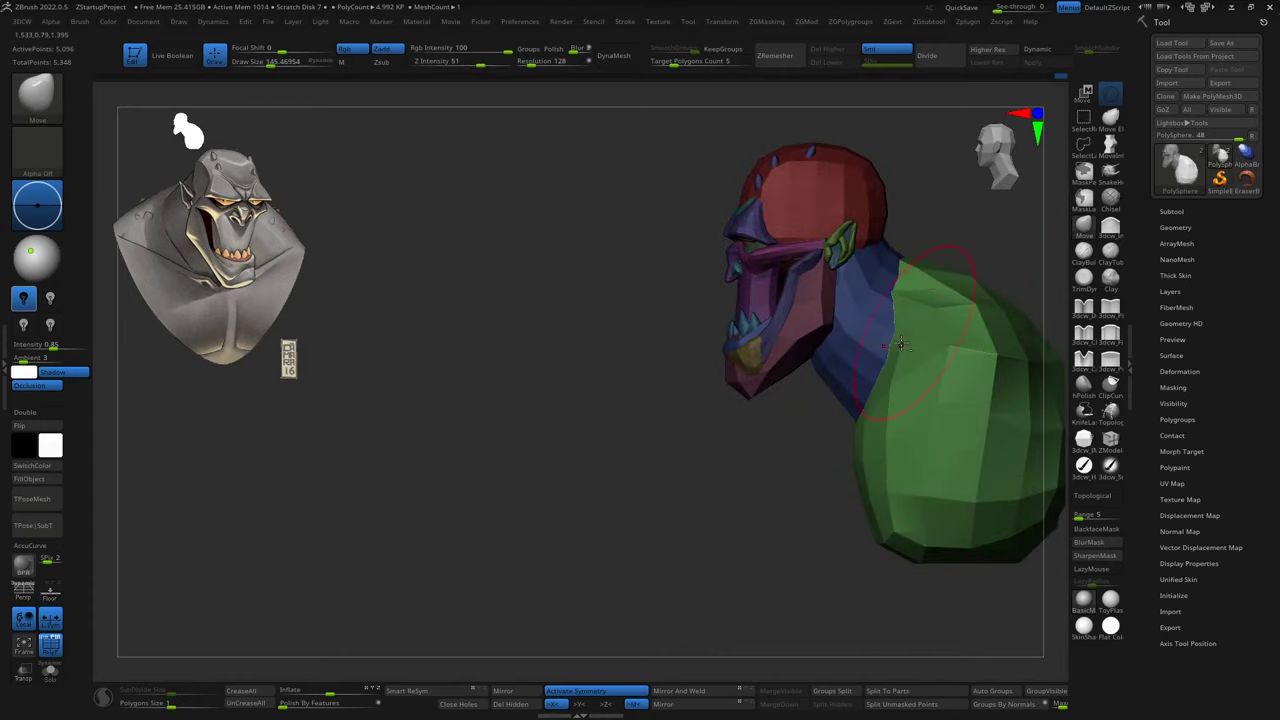
left_click_drag(900, 344, 917, 457)
key("w")
mouse_move(675, 437)
left_mouse_down()
mouse_move(740, 268)
mouse_move(651, 403)
mouse_move(713, 398)
left_mouse_up()
key("q")
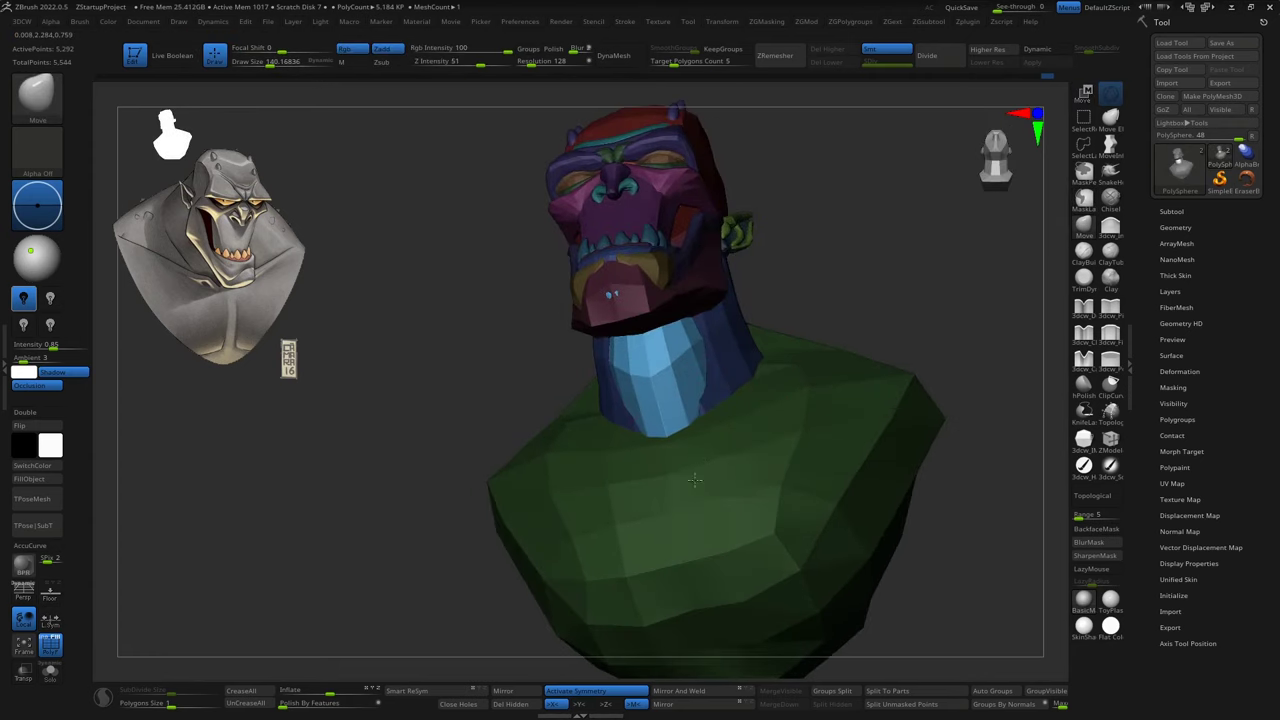
left_click_drag(714, 341, 740, 277)
key("w")
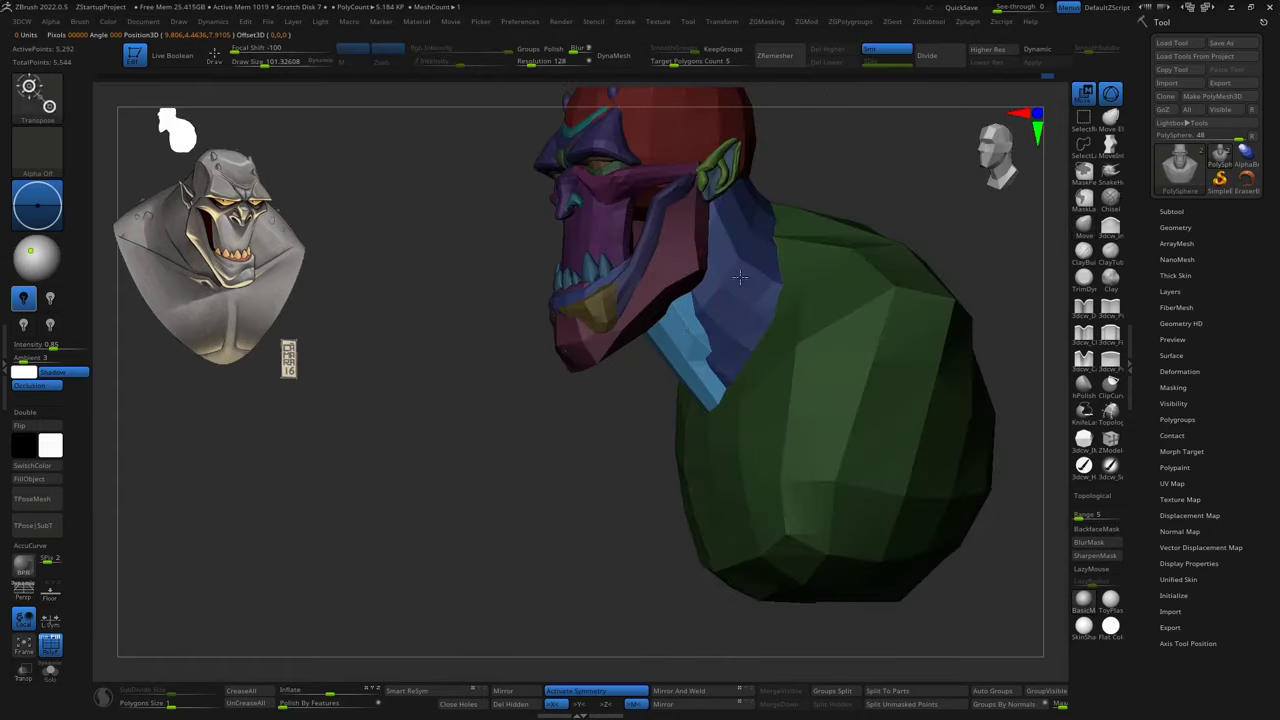
mouse_move(630, 398)
left_mouse_down()
mouse_move(775, 435)
mouse_move(656, 455)
left_mouse_up()
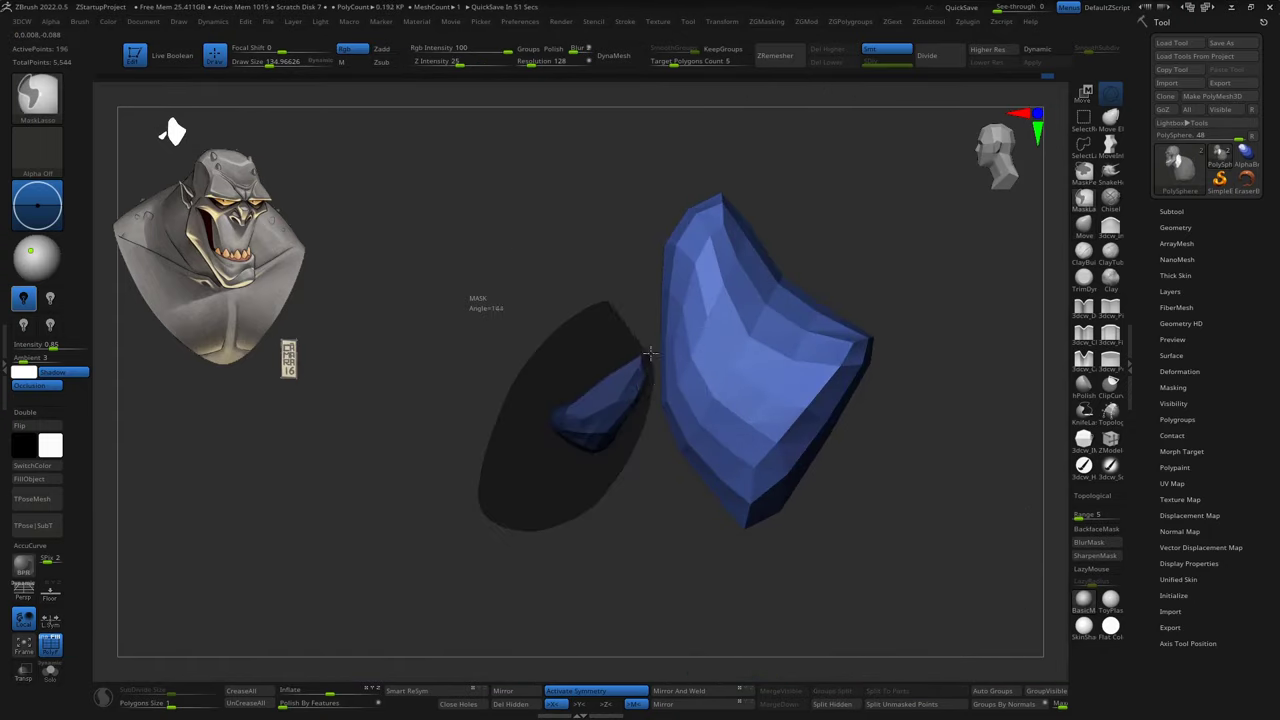
Reveal all hidden parts and insert a long slim primitive down the side of the neck.
left_click(589, 589, "ctrl+shift")
left_click_drag(589, 589, 778, 390)
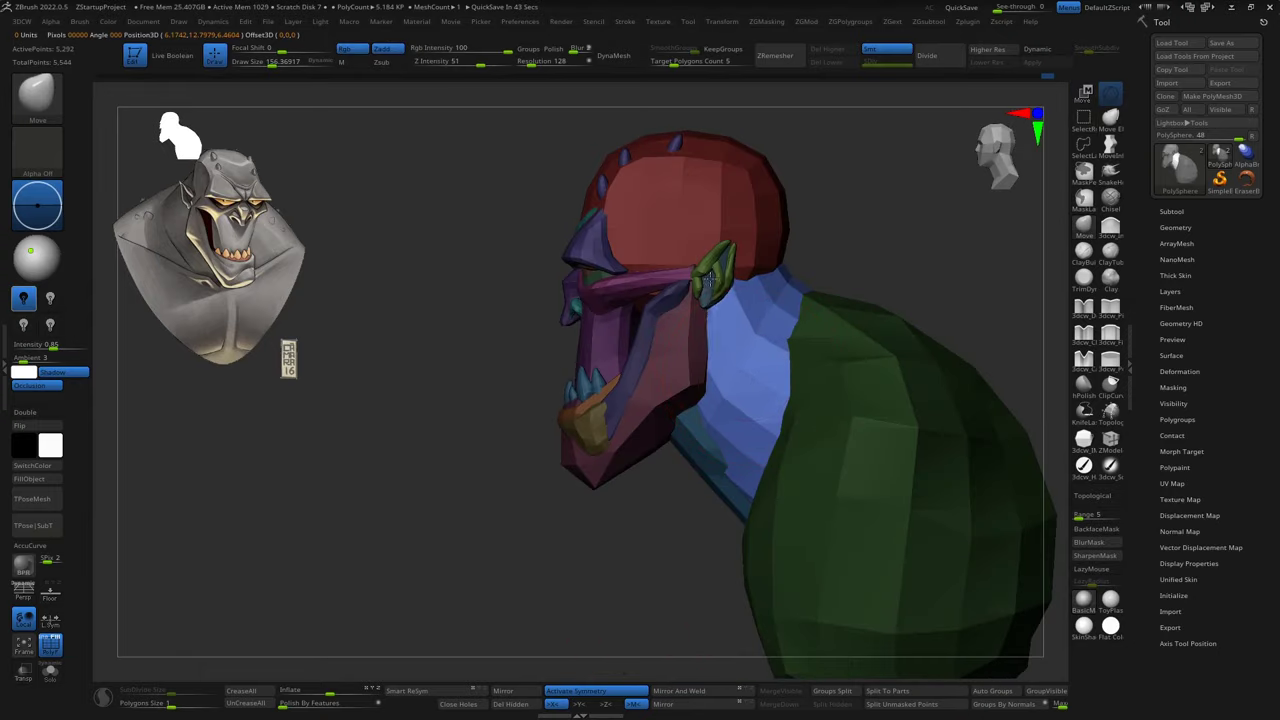
mouse_move(708, 281)
left_mouse_down()
mouse_move(663, 493)
mouse_move(733, 490)
left_mouse_up()
key("b")
key("i")
key("m")
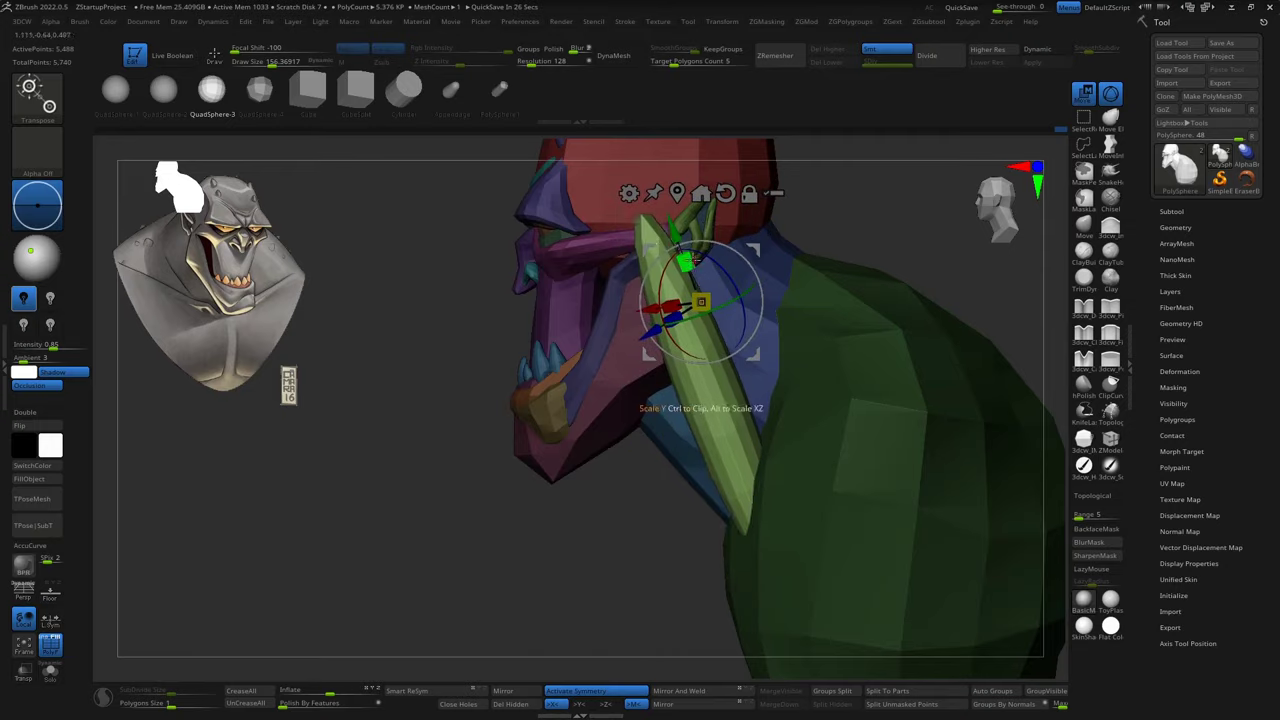
Position the mirrored neck strips and add two elongated pink collarbone shapes across the chest.
mouse_move(754, 283)
left_mouse_down()
mouse_move(925, 320)
mouse_move(1001, 421)
mouse_move(766, 462)
mouse_move(809, 441)
mouse_move(791, 450)
mouse_move(931, 494)
mouse_move(918, 459)
left_mouse_up()
key("q")
key("q")
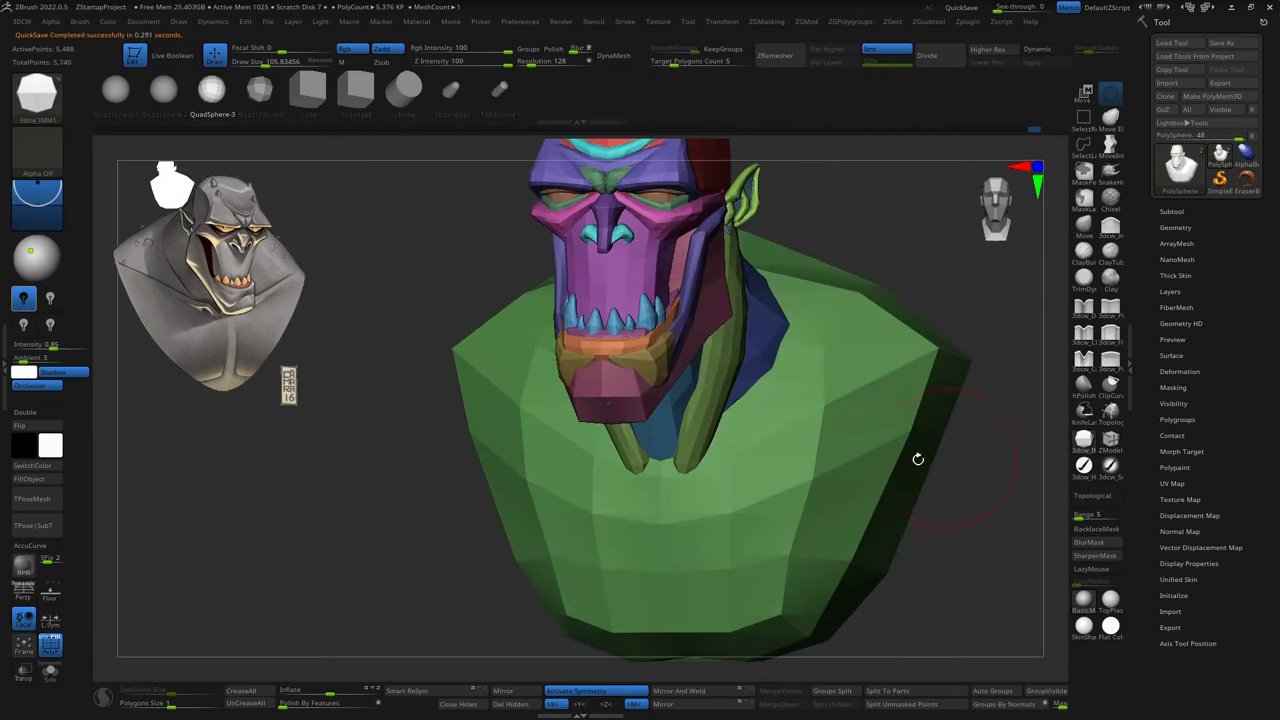
key("w")
mouse_move(691, 476)
left_mouse_down()
mouse_move(700, 466)
mouse_move(668, 484)
left_mouse_up()
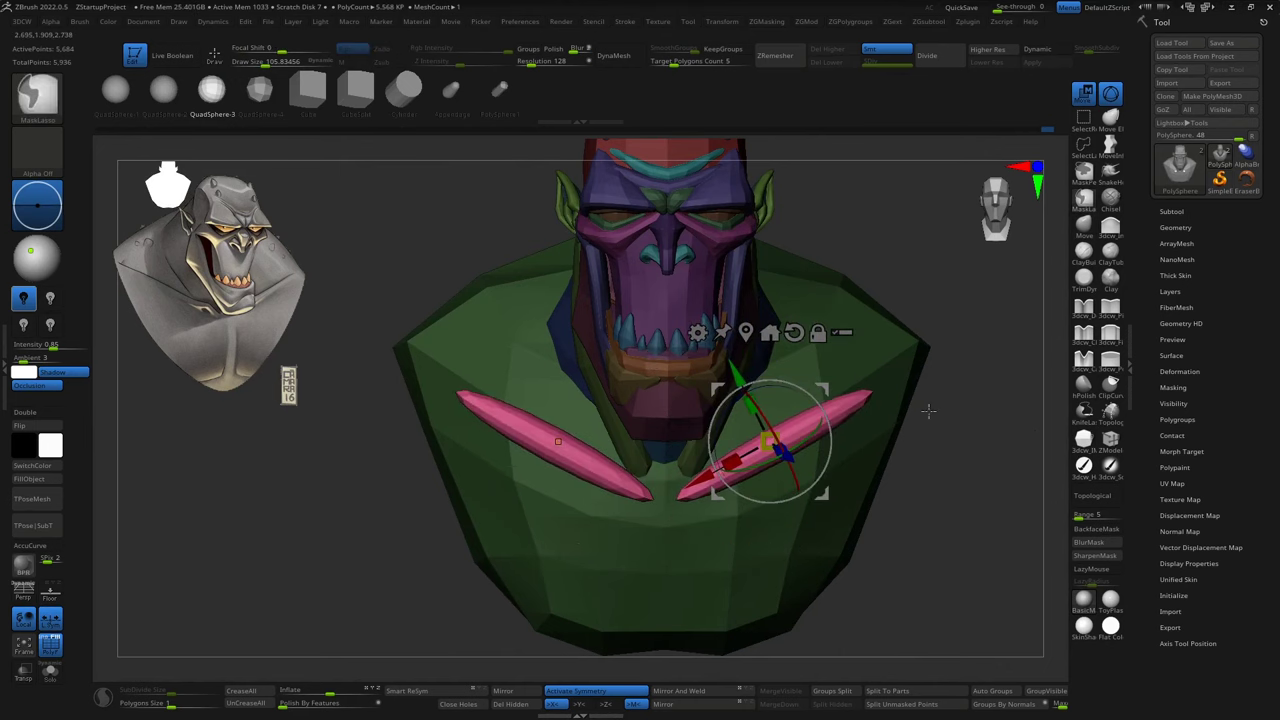
Level the collarbones across the shoulders and curve their inner ends down toward the sternum.
left_click_drag(928, 410, 839, 462, "alt")
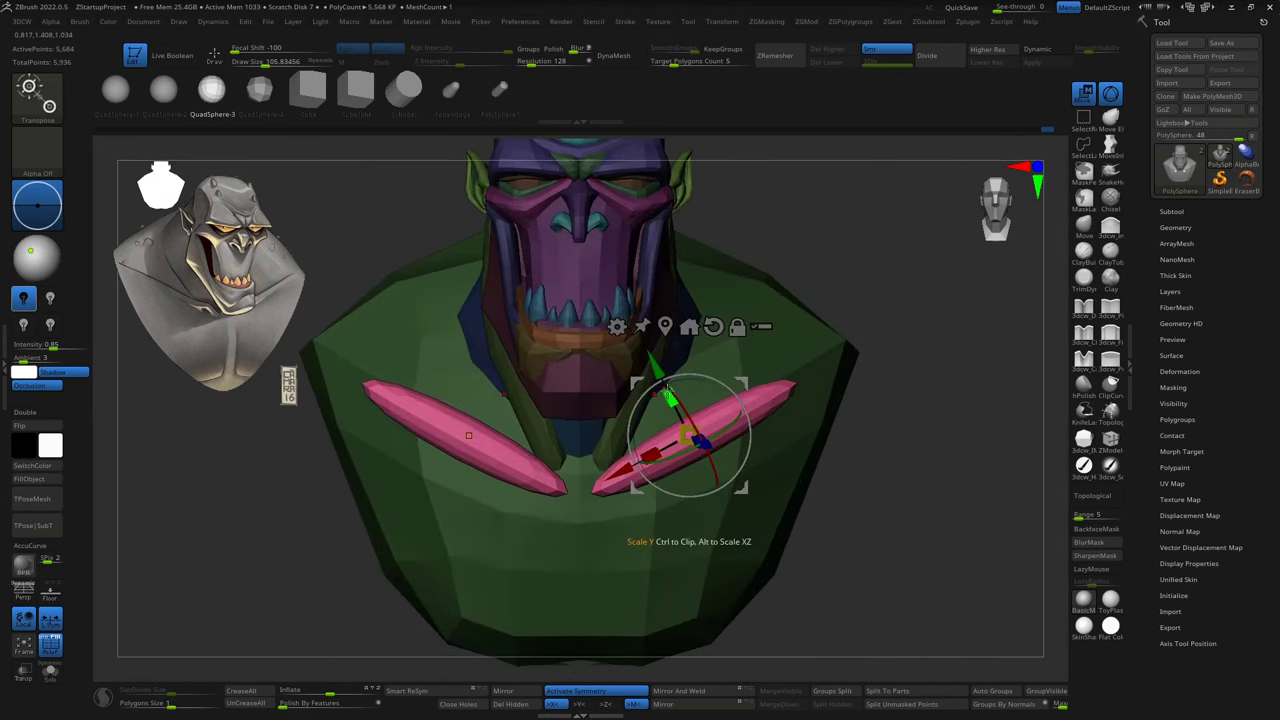
key("q")
left_click_drag(903, 357, 880, 335)
key("w")
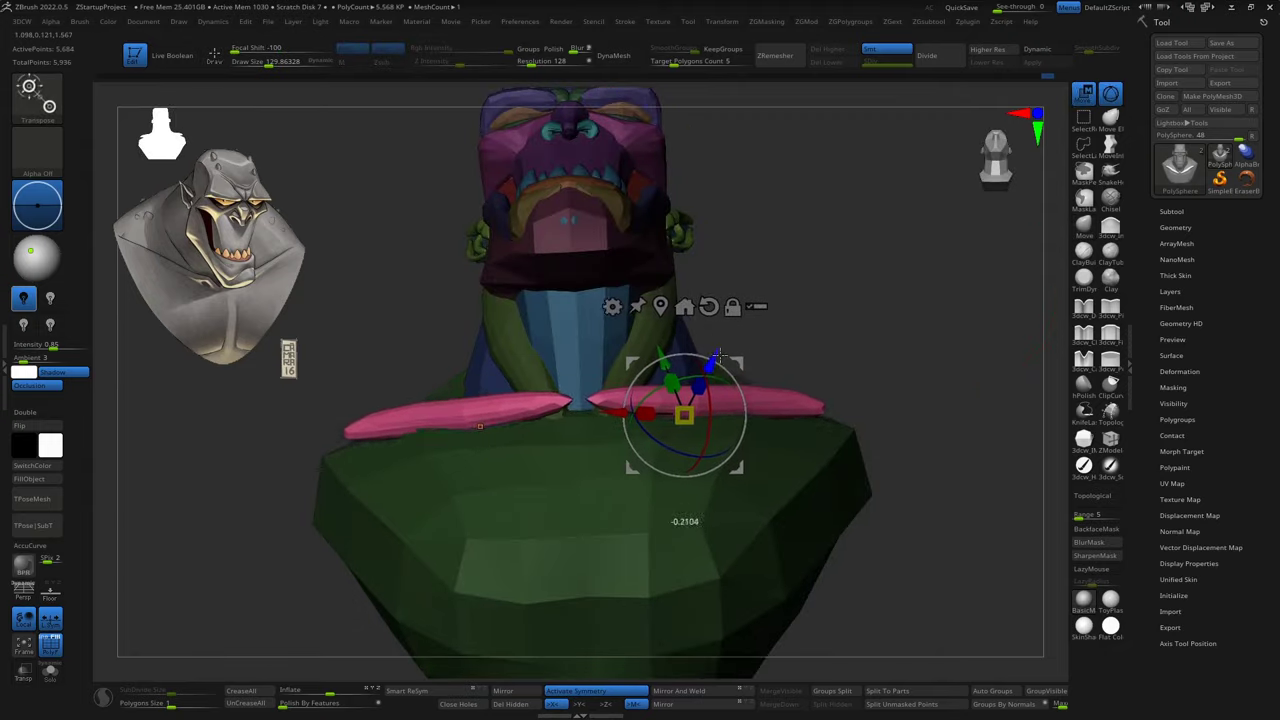
key("q")
left_click_drag(800, 362, 603, 428)
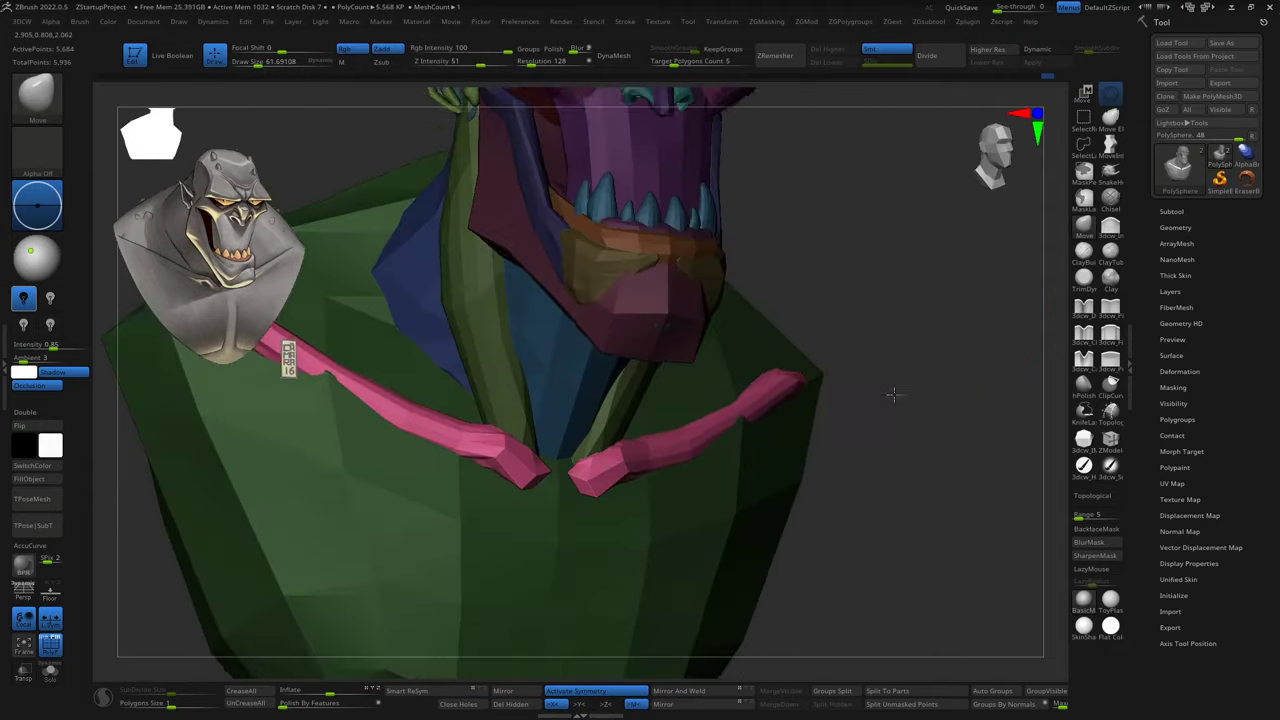
Review the collarbones and bust from front, side and three-quarter angles.
mouse_move(624, 455)
left_mouse_down()
mouse_move(878, 345)
mouse_move(802, 424)
left_mouse_up()
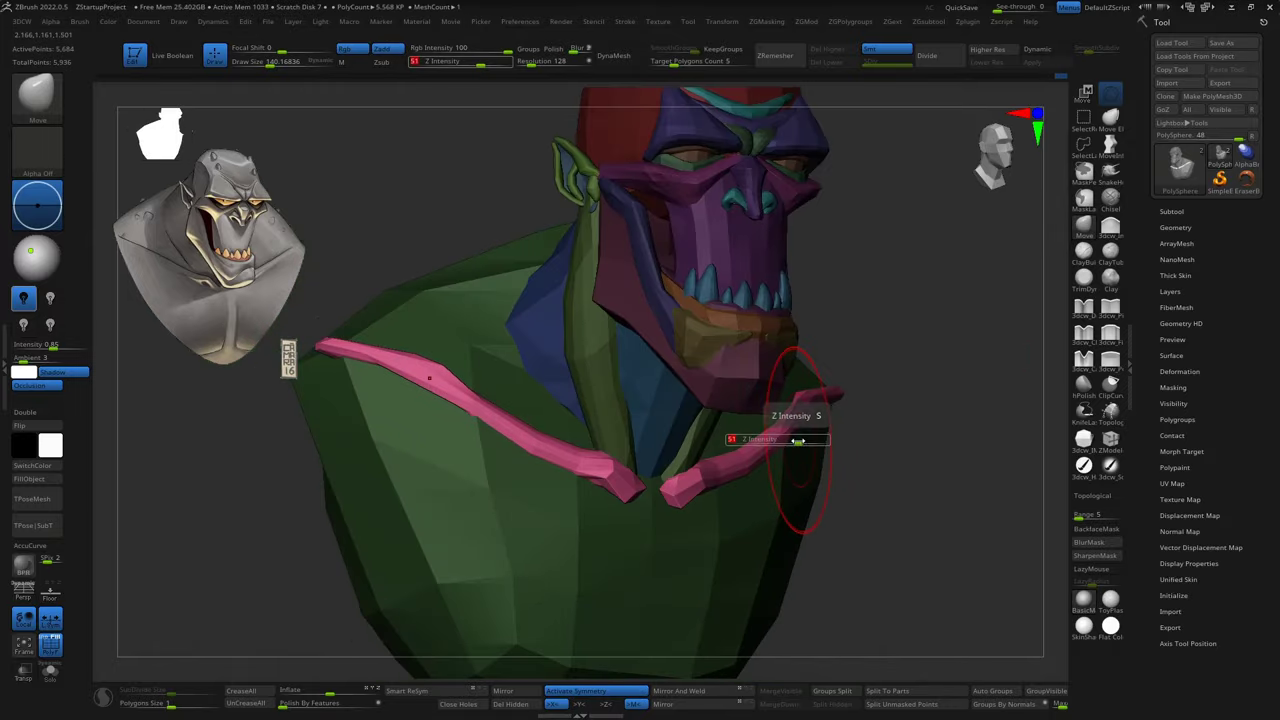
right_click_drag(798, 440, 910, 396, "ctrl")
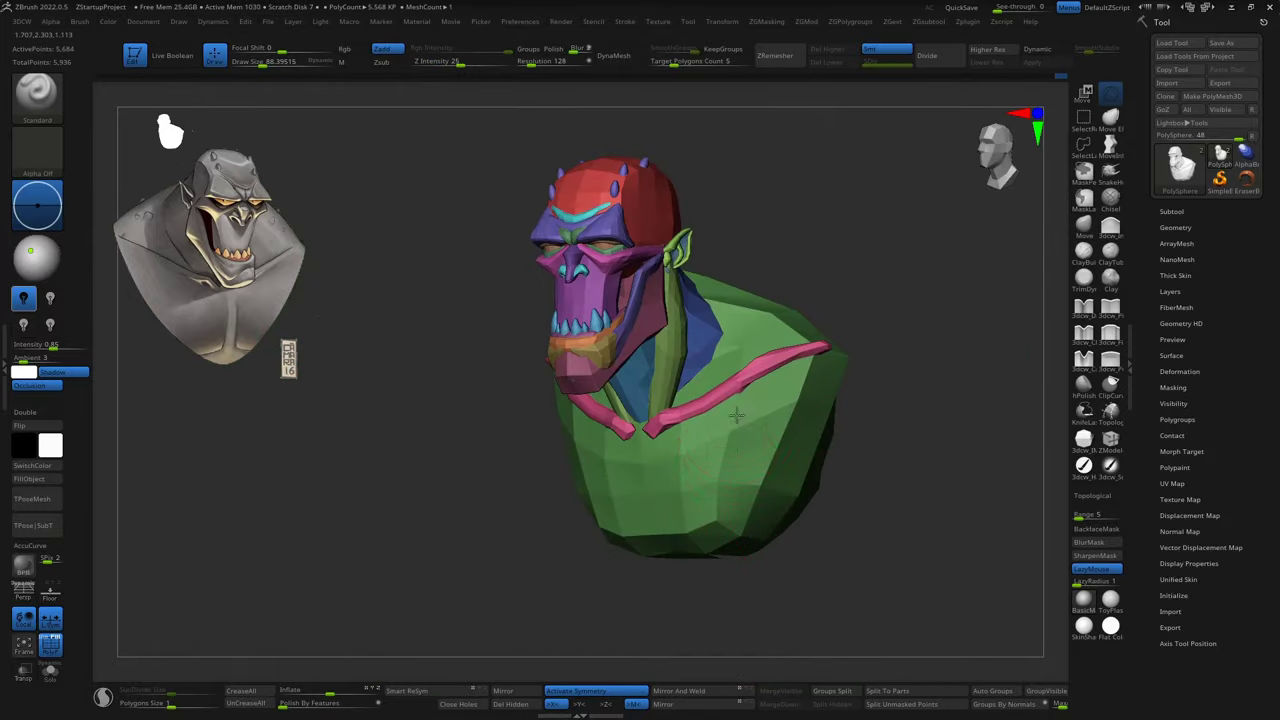
left_click_drag(802, 540, 846, 483)
key("w")
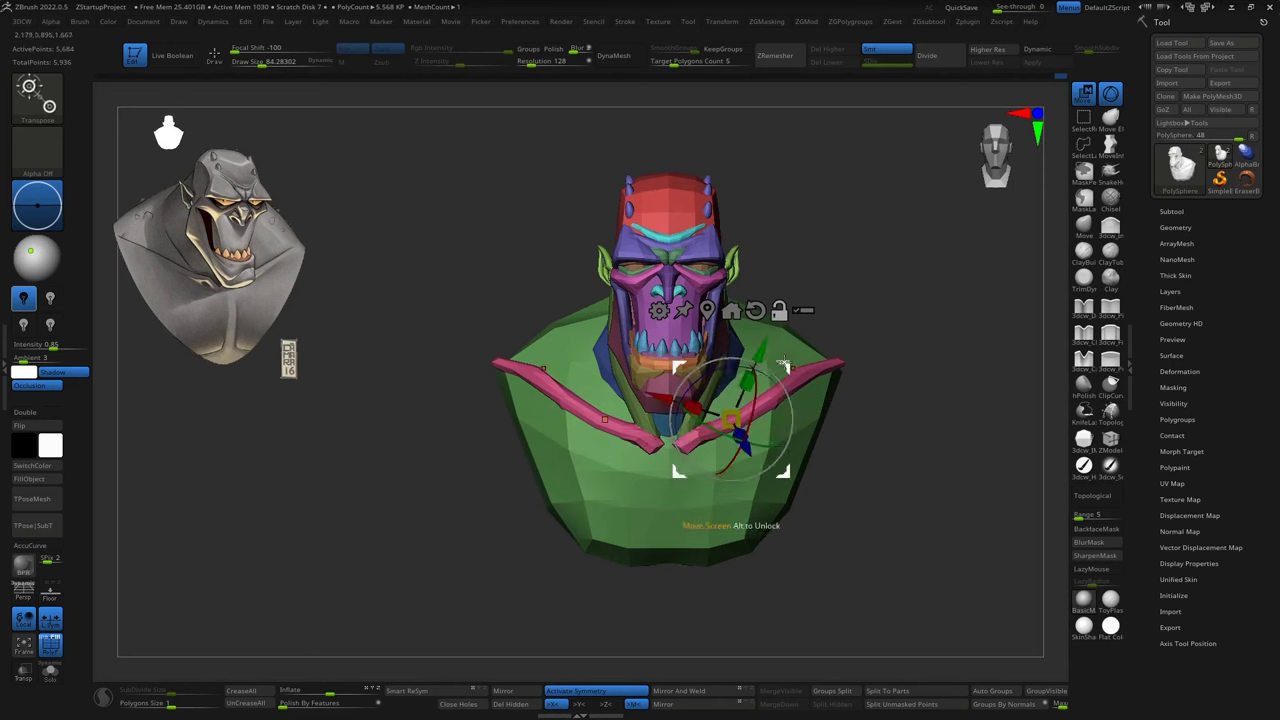
right_click_drag(912, 453, 755, 547, "ctrl")
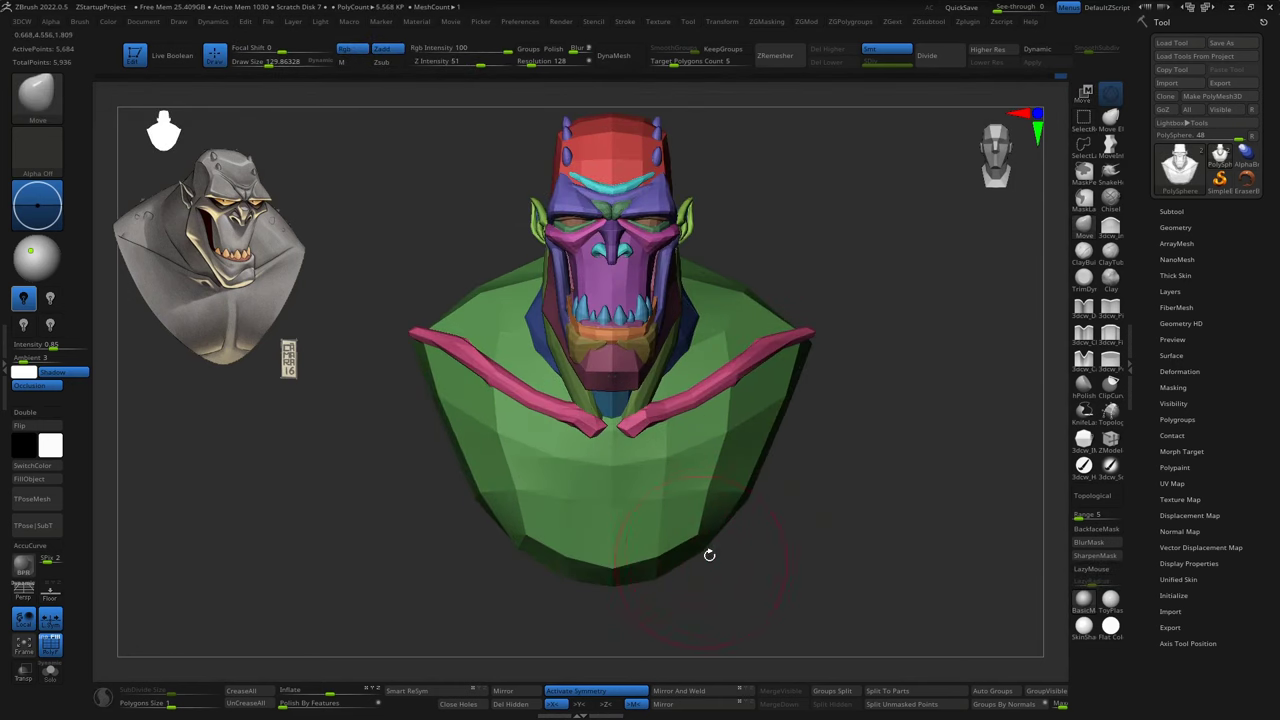
left_click_drag(709, 555, 810, 297)
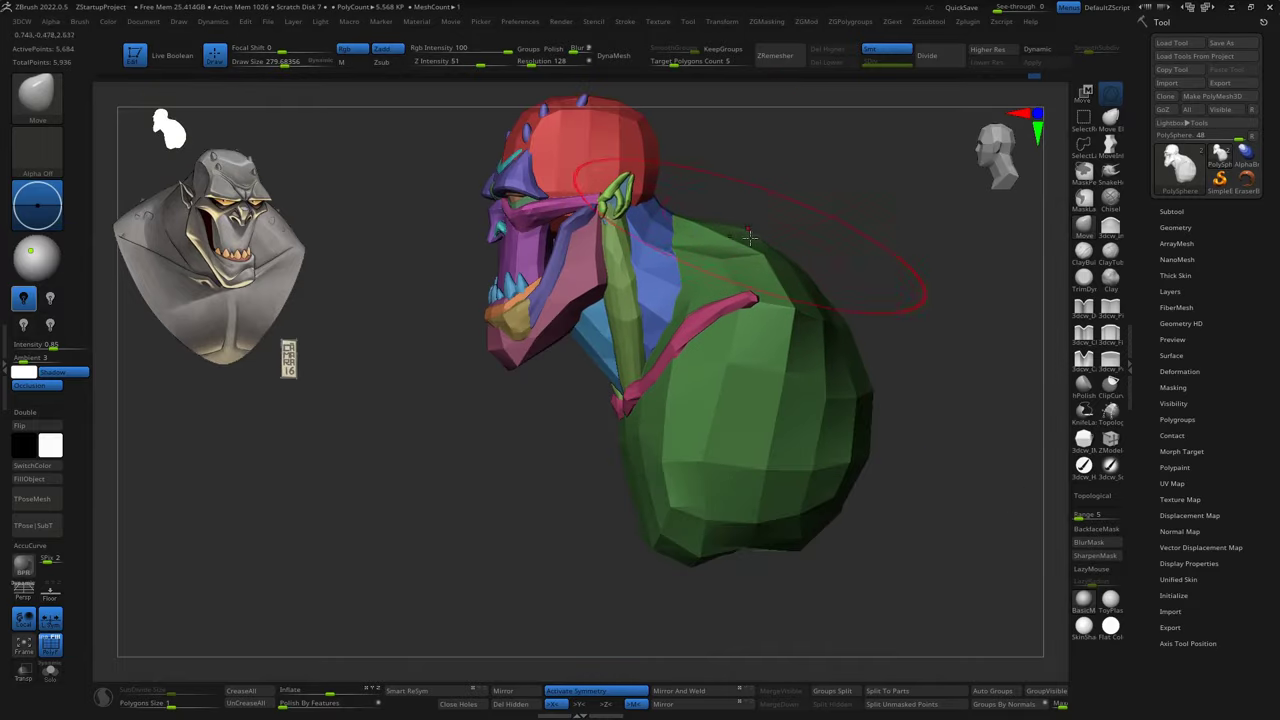
right_click_drag(616, 205, 648, 415, "ctrl")
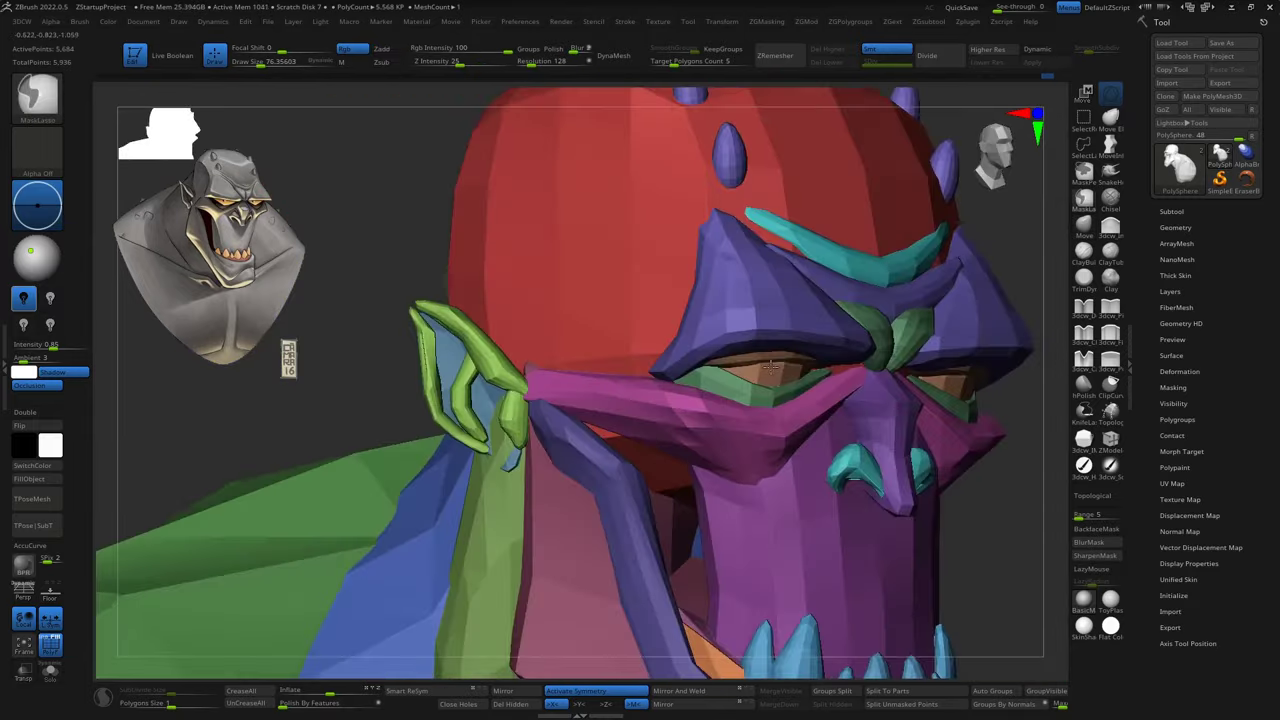
mouse_move(665, 325)
right_mouse_down()
mouse_move(803, 400)
mouse_move(726, 459)
mouse_move(698, 447)
right_mouse_up()
mouse_move(600, 358)
right_mouse_down()
mouse_move(625, 583)
mouse_move(660, 540)
right_mouse_up()
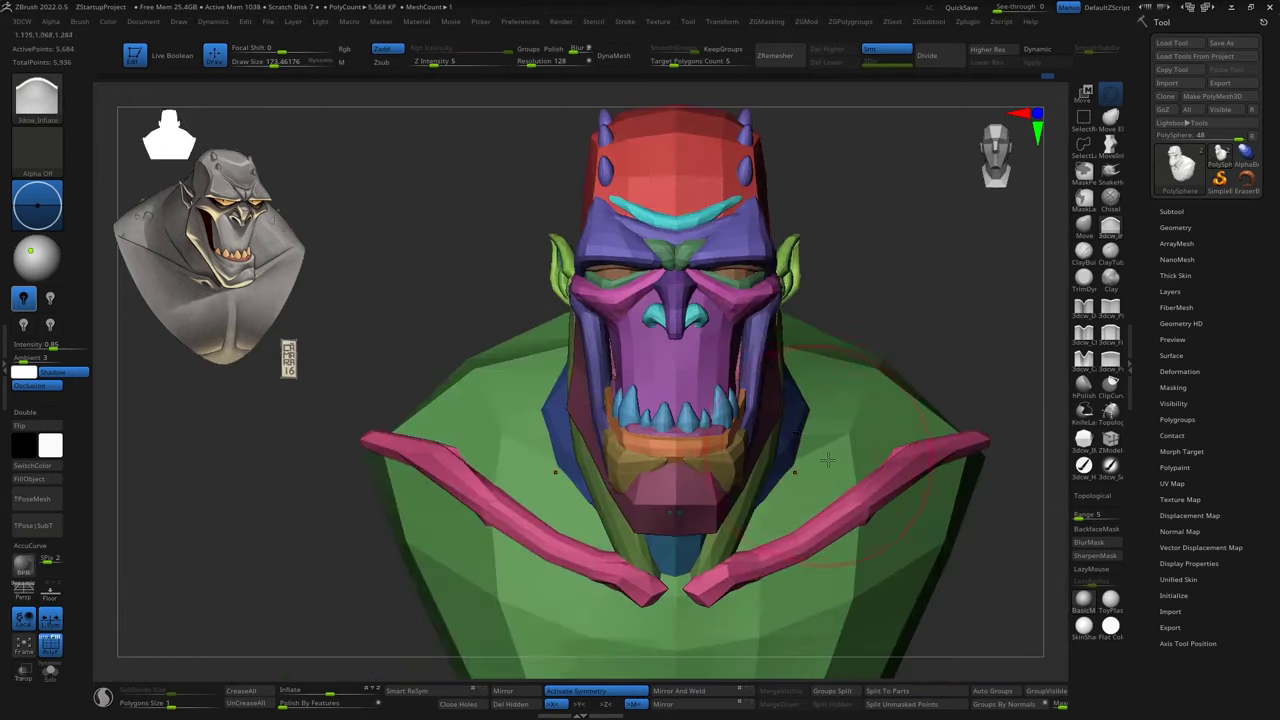
mouse_move(900, 420)
right_mouse_down()
mouse_move(843, 323)
mouse_move(697, 420)
right_mouse_up()
Adjust the Draw Size and move the bust beside the reference image.
key("w")
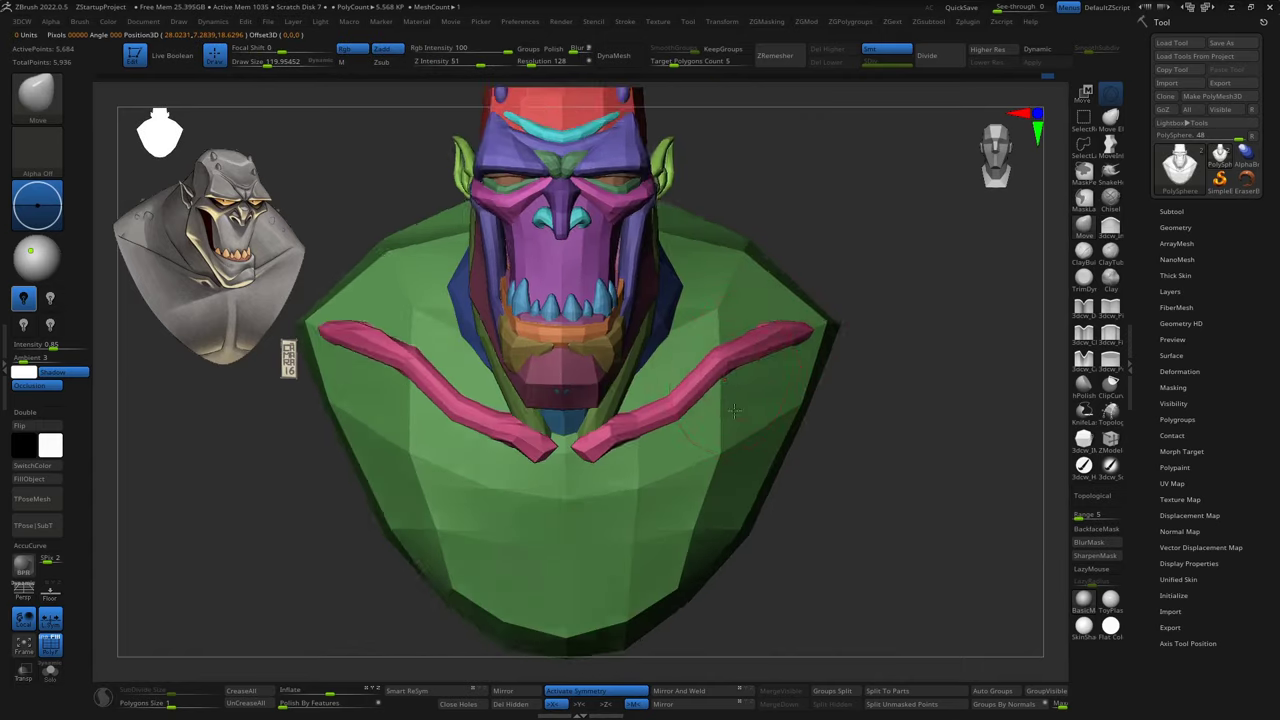
key("s")
right_click_drag(815, 325, 838, 203)
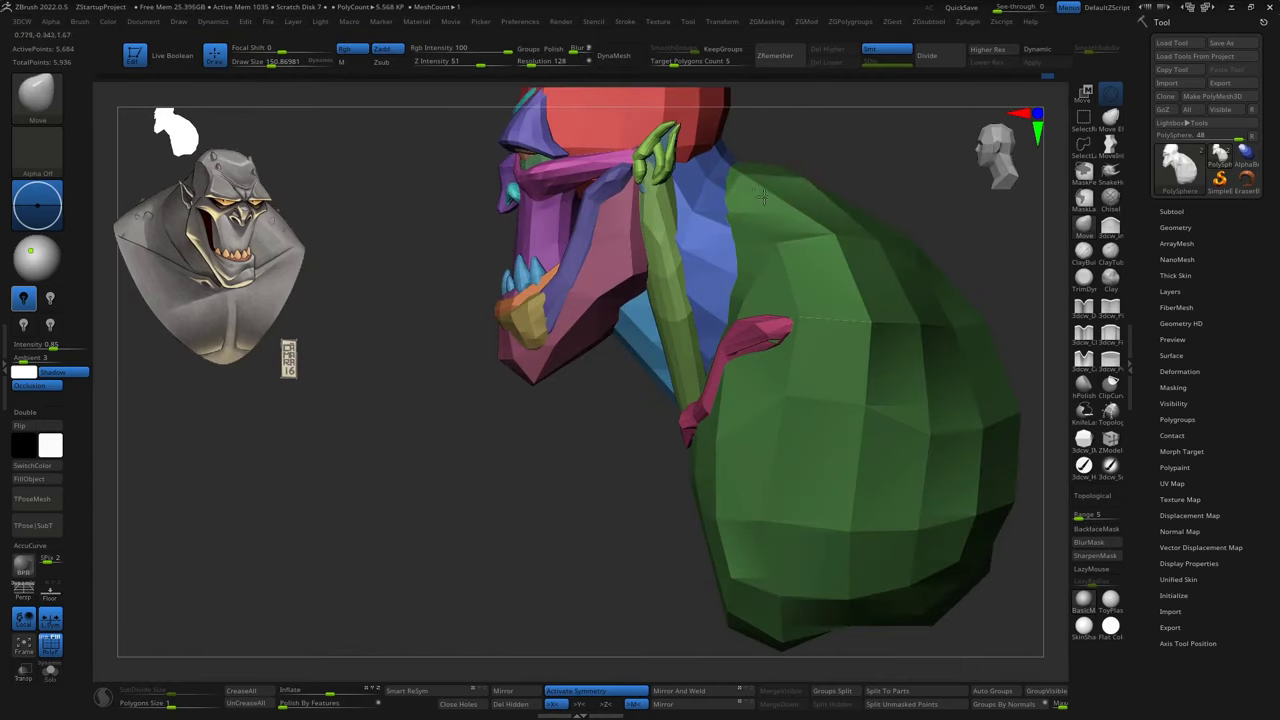
right_click_drag(762, 196, 753, 422)
left_click_drag(587, 274, 560, 274)
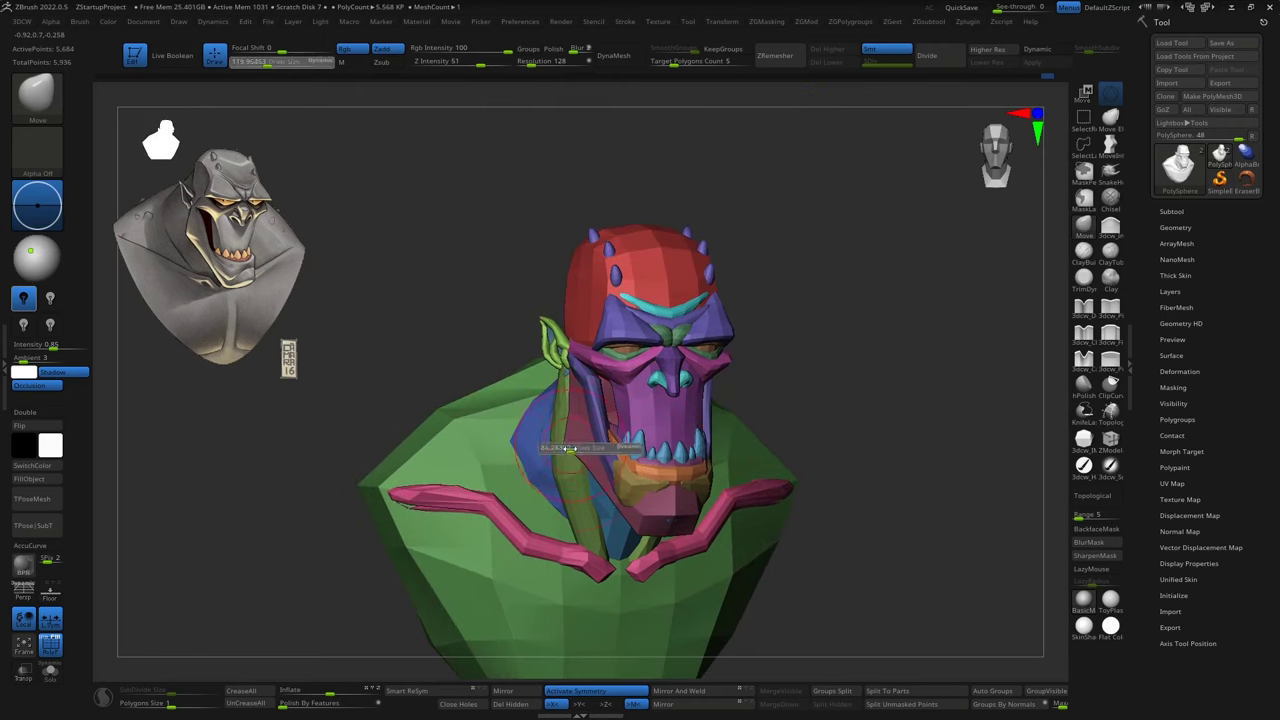
mouse_move(571, 443)
right_mouse_down()
mouse_move(806, 309)
mouse_move(700, 360)
mouse_move(592, 364)
mouse_move(586, 380)
mouse_move(557, 380)
right_mouse_up()
Frame the bust, turn off polygroup colouring and zoom in toward the face.
key("f")
key("shift+f")
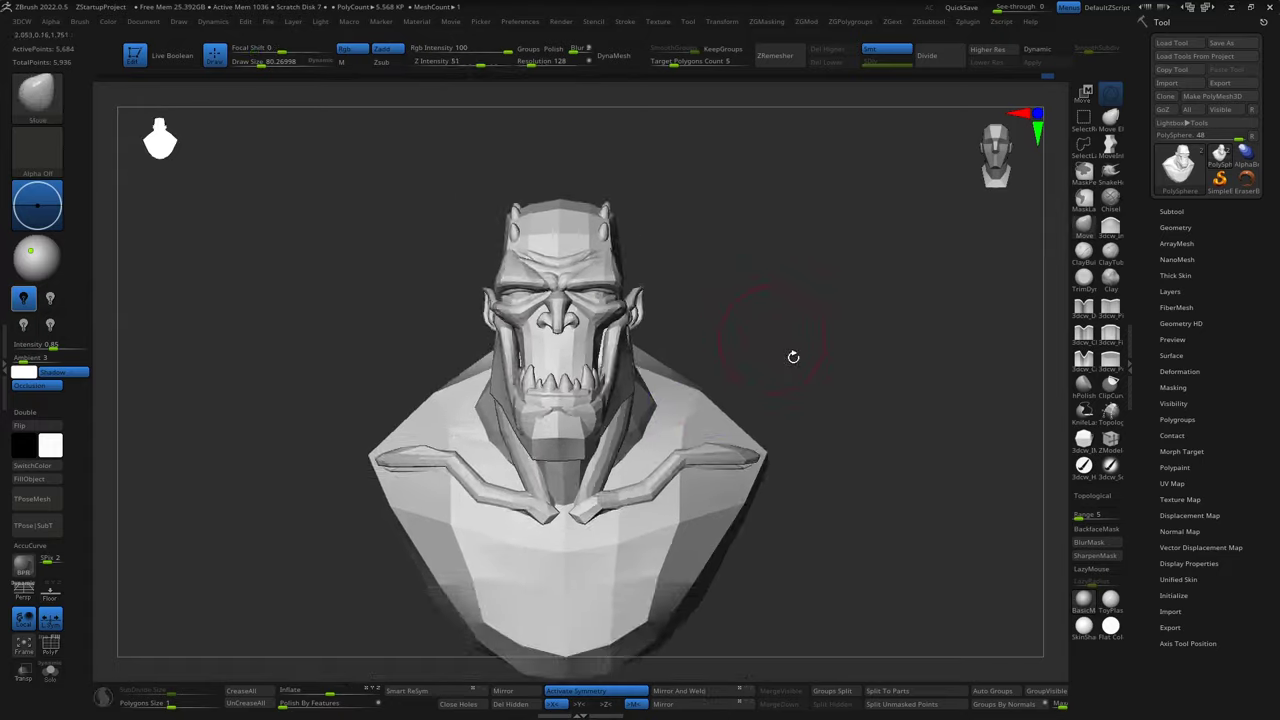
mouse_move(791, 354)
right_mouse_down("ctrl")
mouse_move(820, 434)
mouse_move(709, 443)
mouse_move(752, 440)
right_mouse_up("ctrl")
key("w")
Mask everything but the lower jaw, isolate it to check, then unhide the rest.
left_click(698, 459, "ctrl")
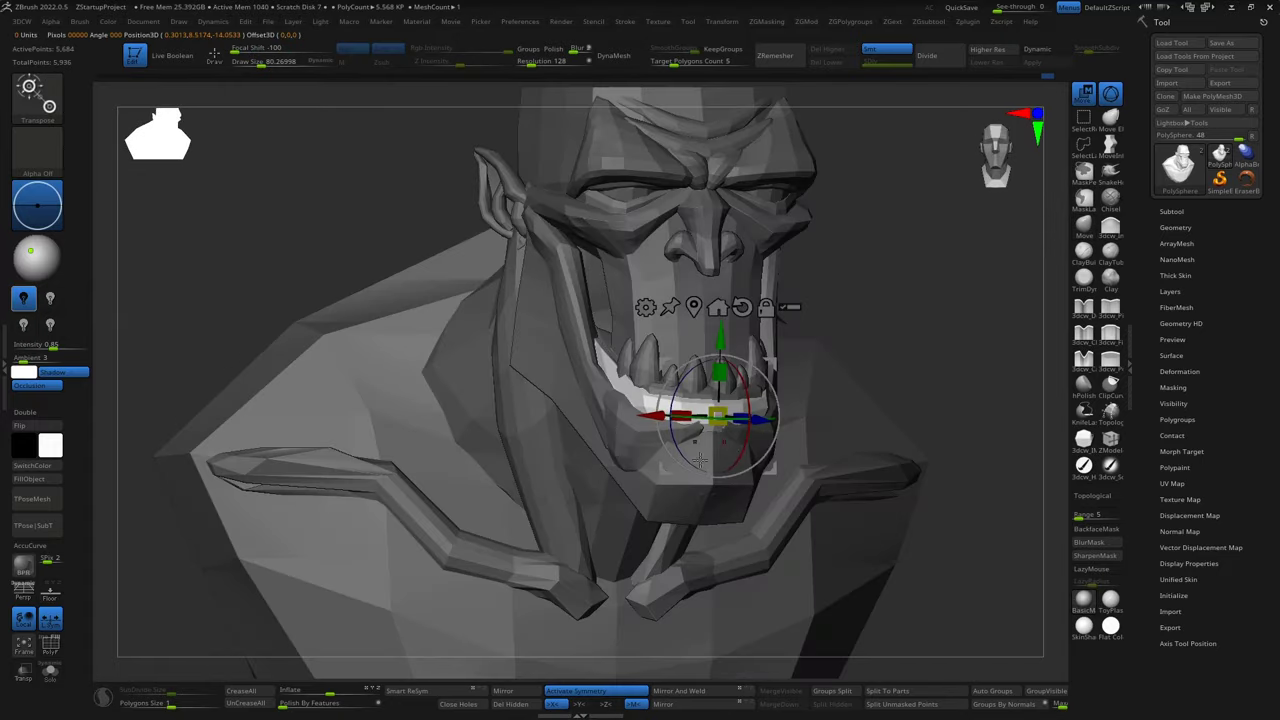
mouse_move(676, 393)
right_mouse_down()
mouse_move(710, 500)
mouse_move(696, 541)
right_mouse_up()
key("q")
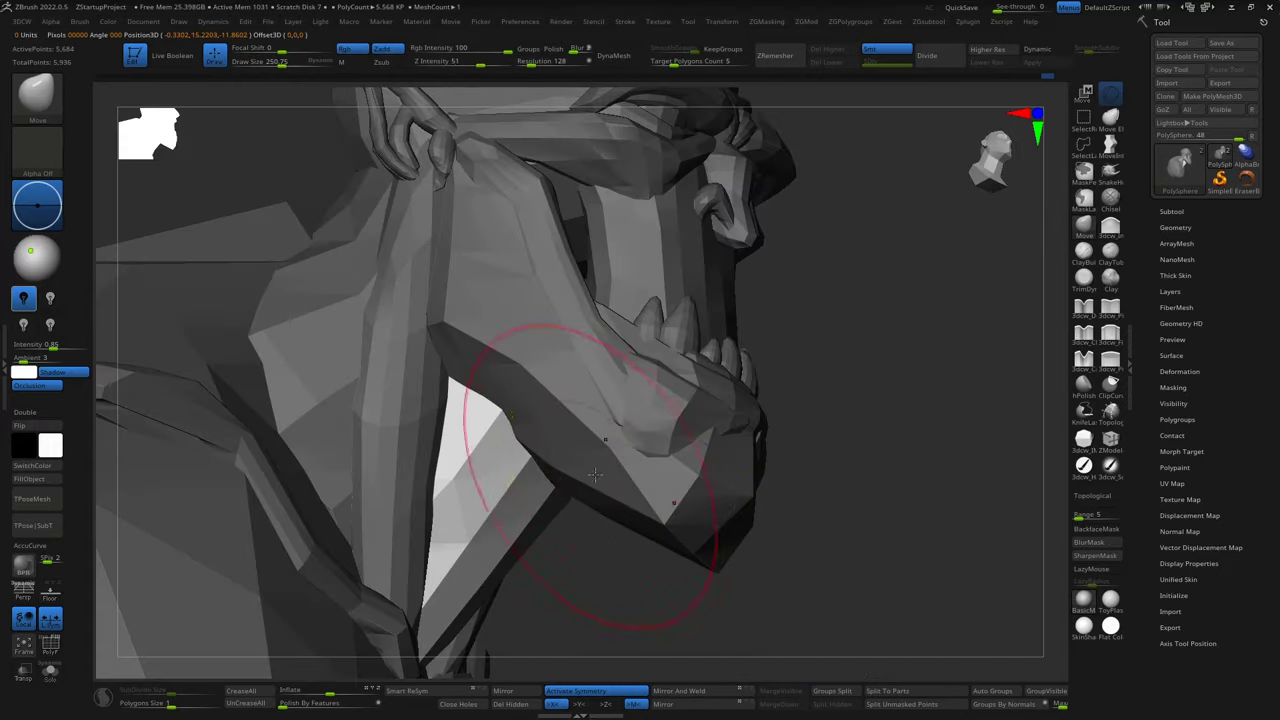
mouse_move(595, 474)
right_mouse_down()
mouse_move(780, 430)
mouse_move(860, 434)
mouse_move(875, 474)
right_mouse_up()
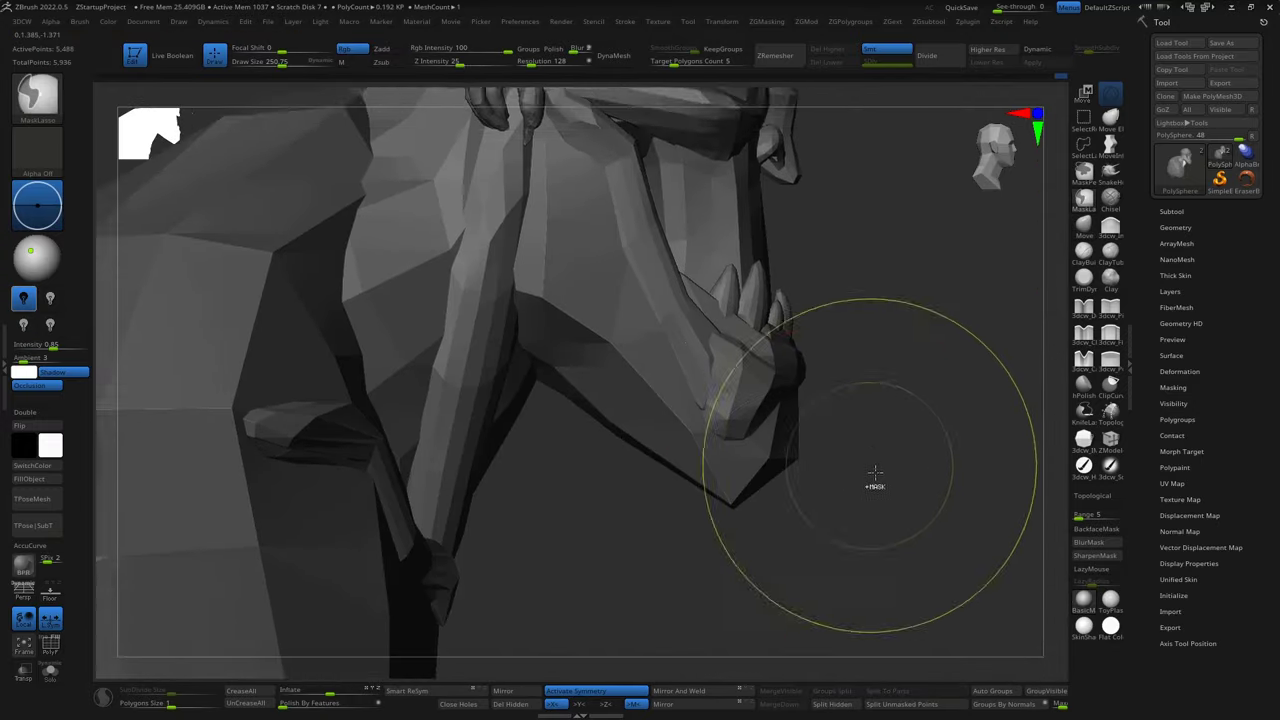
left_click(875, 474, "ctrl+shift")
left_click(790, 478, "ctrl+shift")
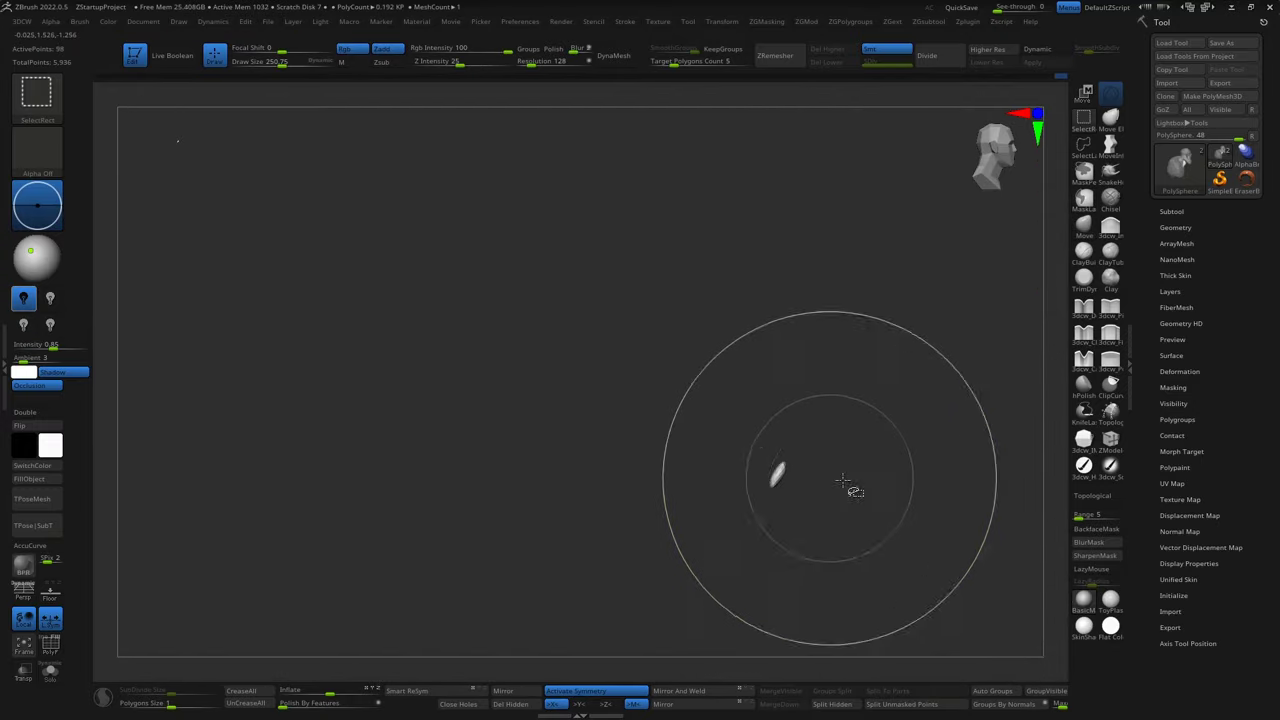
mouse_move(771, 471)
right_mouse_down()
mouse_move(701, 521)
mouse_move(757, 571)
mouse_move(871, 614)
mouse_move(958, 440)
mouse_move(857, 471)
mouse_move(818, 542)
right_mouse_up()
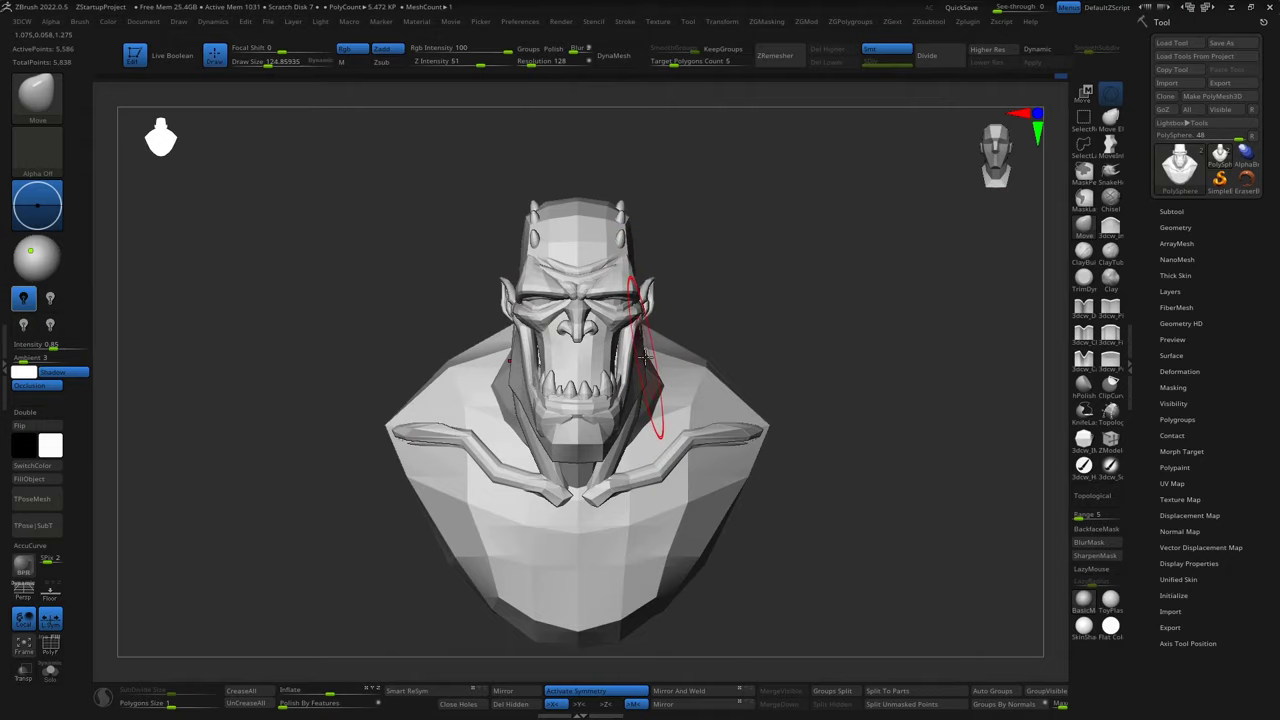
mouse_move(671, 286)
right_mouse_down("ctrl")
mouse_move(811, 397)
mouse_move(831, 480)
mouse_move(806, 503)
right_mouse_up("ctrl")
Insert an eyeball sphere and nudge it into the eye socket with the gizmo.
left_click_drag(500, 457, 519, 469)
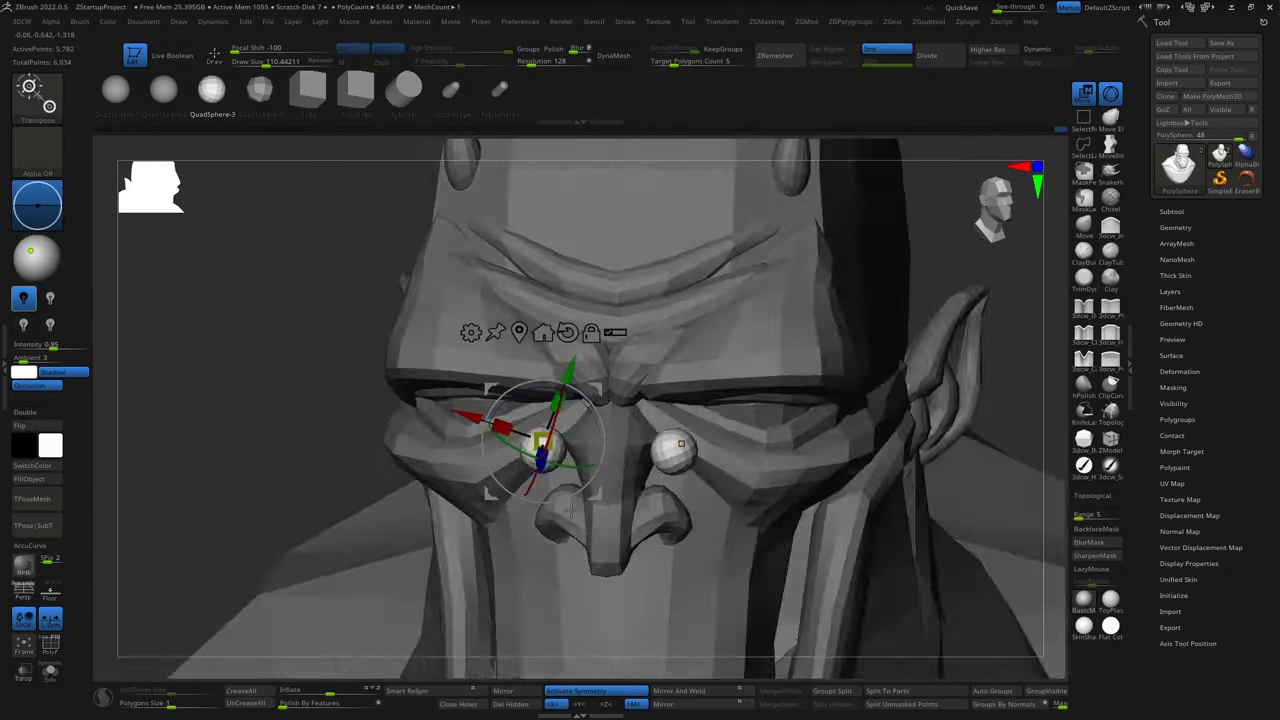
right_click_drag(518, 469, 600, 385)
mouse_move(608, 438)
right_mouse_down()
mouse_move(549, 456)
mouse_move(773, 458)
mouse_move(554, 378)
right_mouse_up()
key("q")
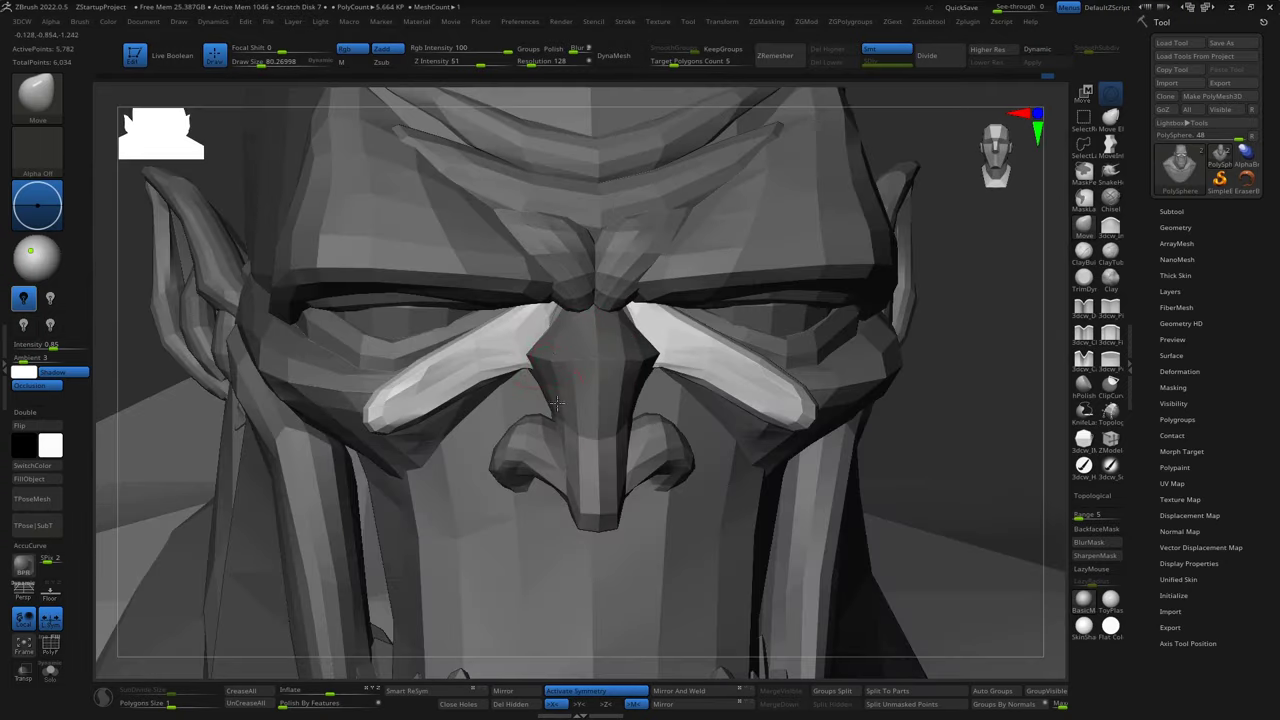
right_click_drag(558, 352, 678, 384)
key("w")
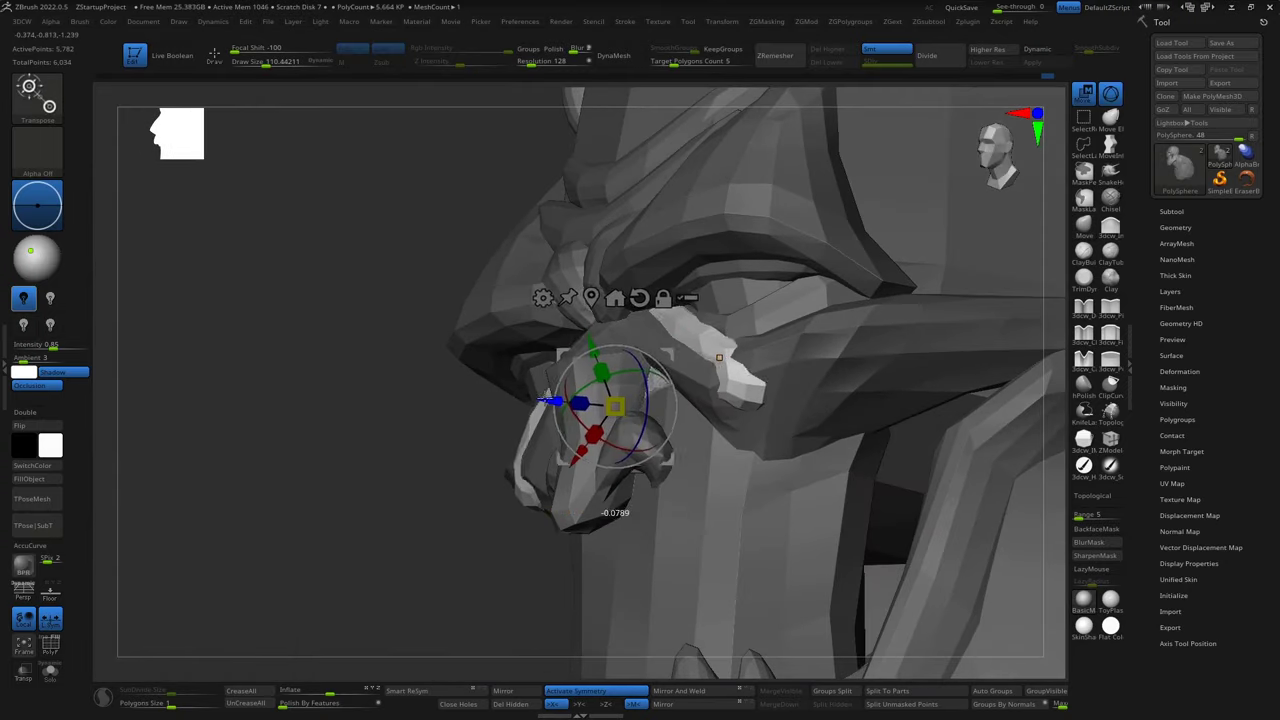
mouse_move(713, 323)
right_mouse_down()
mouse_move(666, 360)
mouse_move(676, 374)
mouse_move(590, 340)
mouse_move(562, 337)
mouse_move(606, 362)
mouse_move(523, 357)
mouse_move(509, 308)
mouse_move(429, 400)
mouse_move(757, 414)
mouse_move(743, 400)
mouse_move(694, 425)
mouse_move(650, 373)
right_mouse_up()
key("w")
key("q")
Shape the brow and nose with the Inflate and Move brushes.
mouse_move(641, 284)
right_mouse_down()
mouse_move(677, 286)
mouse_move(623, 337)
mouse_move(571, 329)
mouse_move(593, 352)
mouse_move(823, 337)
mouse_move(840, 292)
mouse_move(806, 289)
mouse_move(594, 354)
mouse_move(894, 340)
mouse_move(978, 312)
mouse_move(940, 428)
right_mouse_up()
key("b")
key("i")
key("n")
key("w")
key("q")
right_click_drag(652, 324, 635, 312)
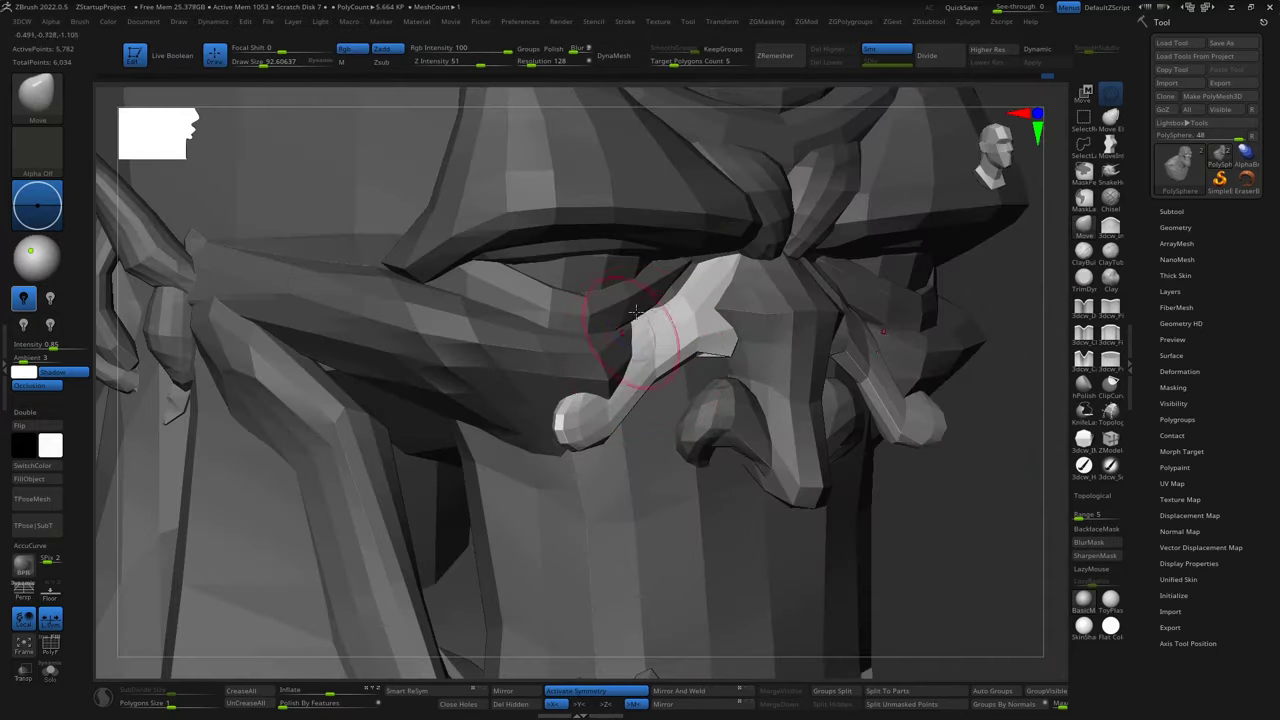
mouse_move(607, 401)
right_mouse_down()
mouse_move(514, 471)
mouse_move(543, 429)
mouse_move(577, 471)
mouse_move(534, 486)
mouse_move(937, 443)
mouse_move(899, 459)
mouse_move(914, 400)
mouse_move(886, 429)
mouse_move(709, 477)
mouse_move(686, 540)
mouse_move(814, 529)
mouse_move(916, 491)
mouse_move(920, 449)
mouse_move(826, 491)
mouse_move(850, 424)
right_mouse_up()
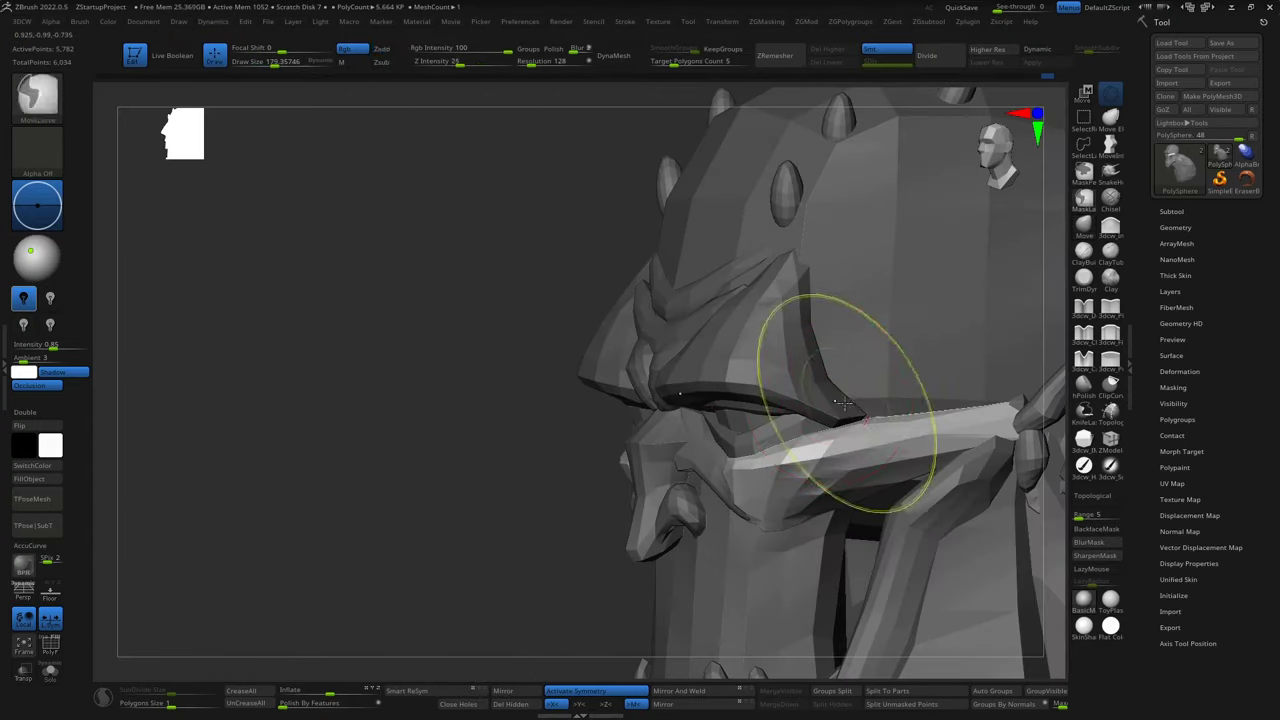
Isolate the brow piece to inspect it, then zoom out to the whole bust.
mouse_move(788, 423)
right_mouse_down()
mouse_move(684, 473)
mouse_move(650, 435)
mouse_move(640, 372)
mouse_move(655, 398)
mouse_move(703, 397)
right_mouse_up()
left_click(575, 413, "ctrl+shift")
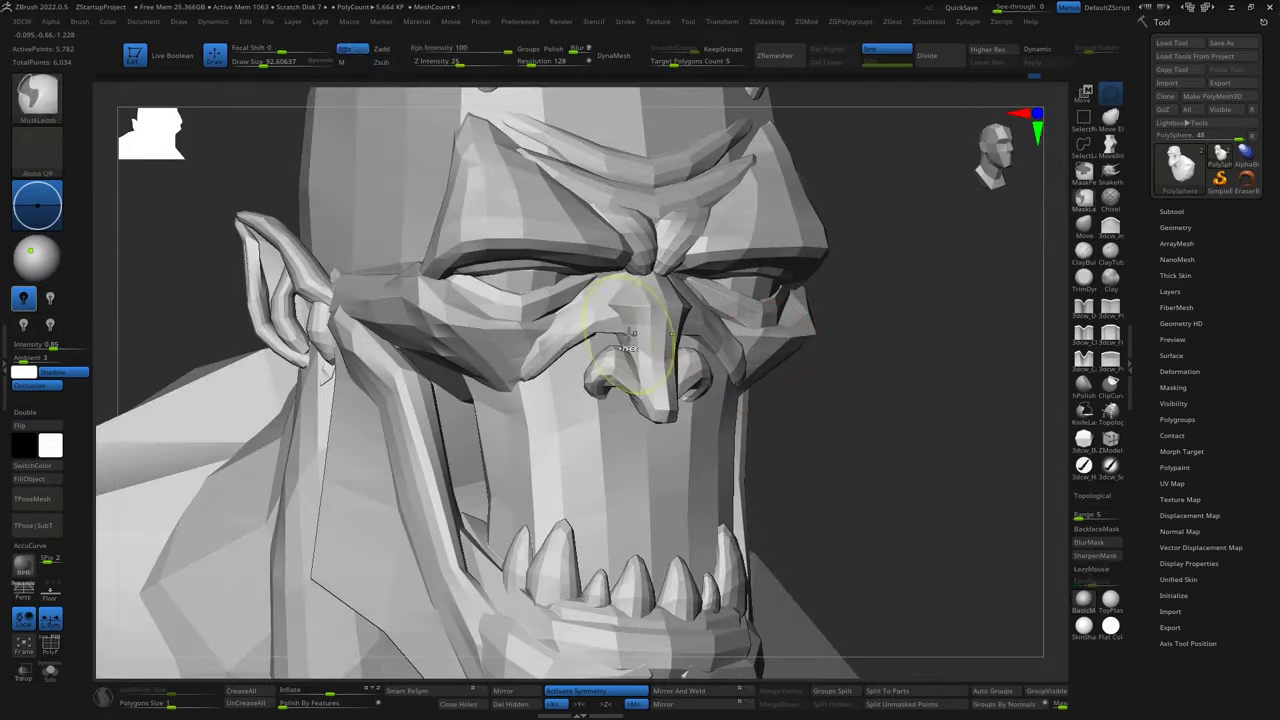
mouse_move(700, 343)
right_mouse_down()
mouse_move(608, 472)
mouse_move(485, 490)
right_mouse_up()
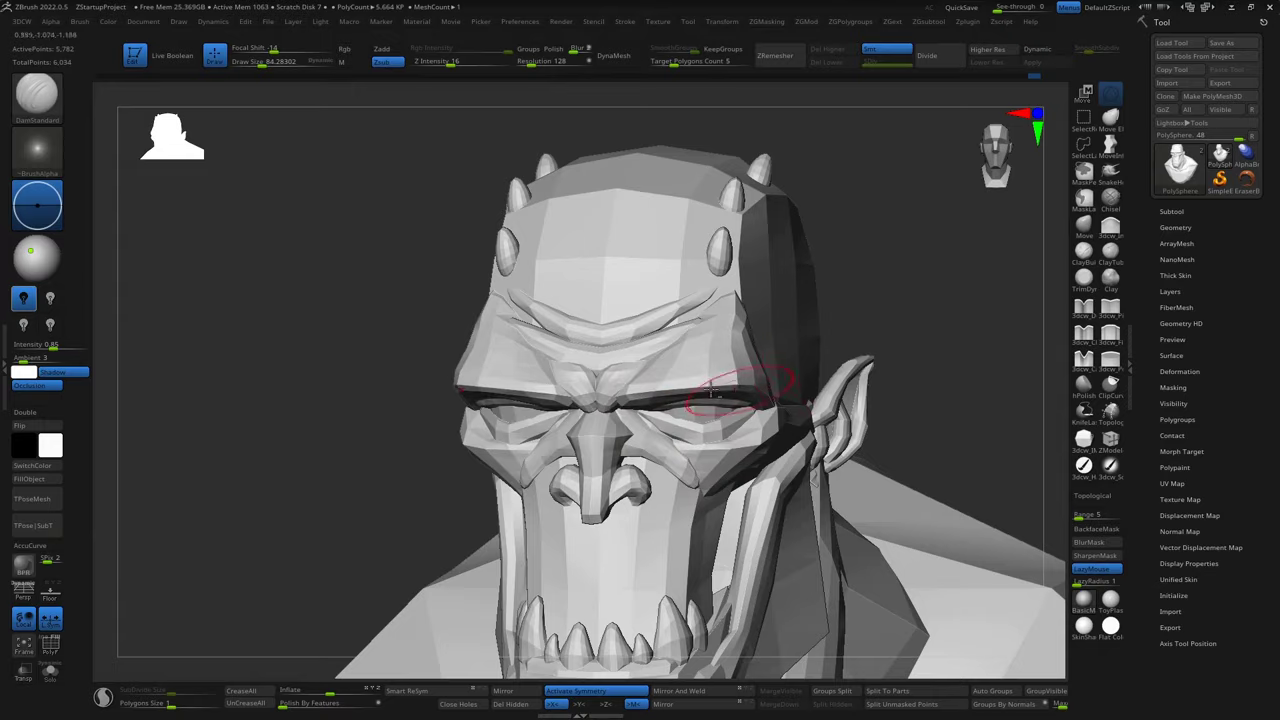
mouse_move(712, 393)
right_mouse_down()
mouse_move(911, 423)
mouse_move(648, 423)
right_mouse_up()
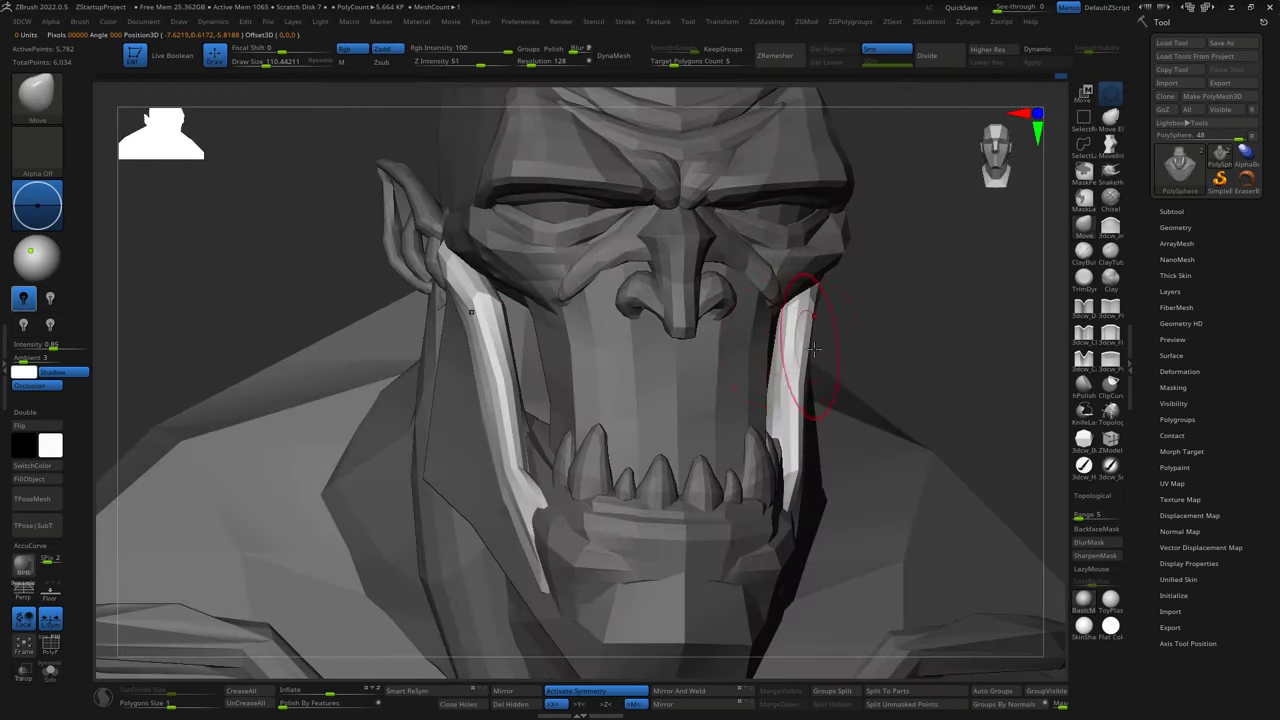
left_click_drag(780, 282, 866, 322)
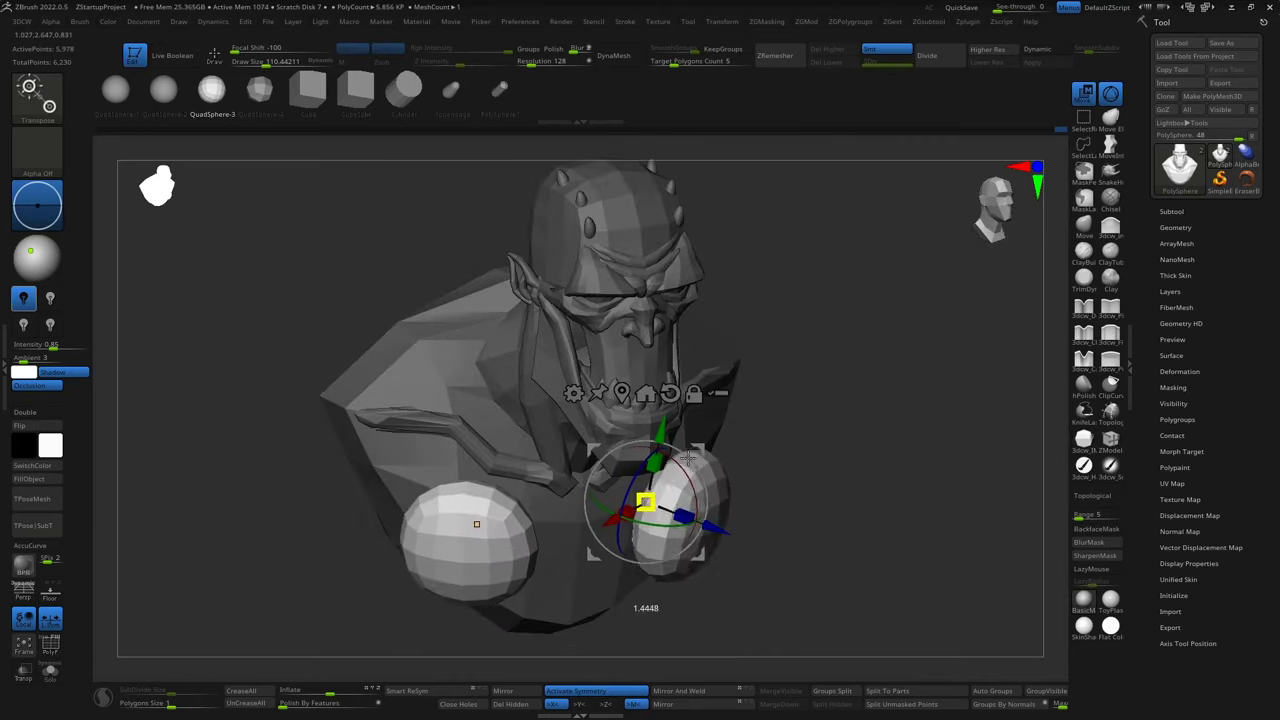
Push the two chest spheres flat into angular pectoral plates meeting at the sternum.
left_click_drag(688, 457, 849, 457)
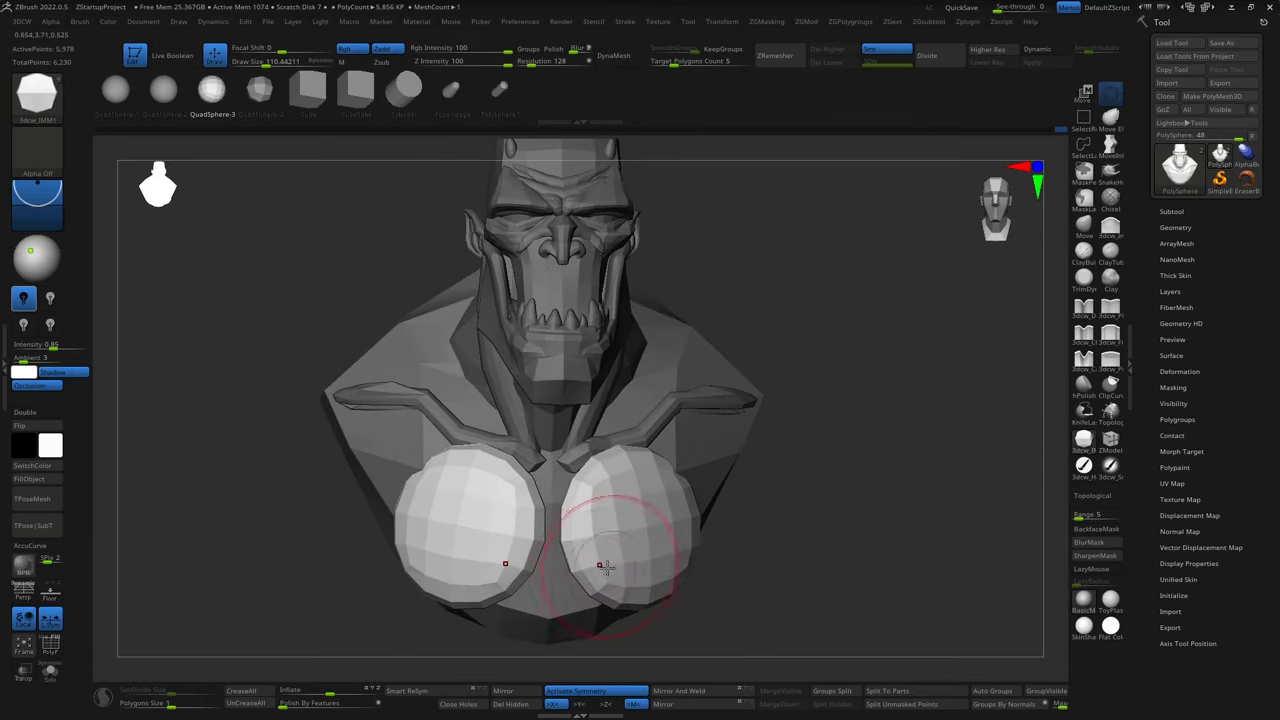
mouse_move(760, 471)
left_mouse_down()
mouse_move(776, 435)
mouse_move(731, 485)
mouse_move(640, 440)
mouse_move(634, 423)
mouse_move(671, 483)
mouse_move(720, 374)
mouse_move(543, 571)
mouse_move(729, 491)
mouse_move(491, 423)
mouse_move(565, 518)
mouse_move(471, 528)
mouse_move(757, 508)
mouse_move(595, 545)
left_mouse_up()
key("s")
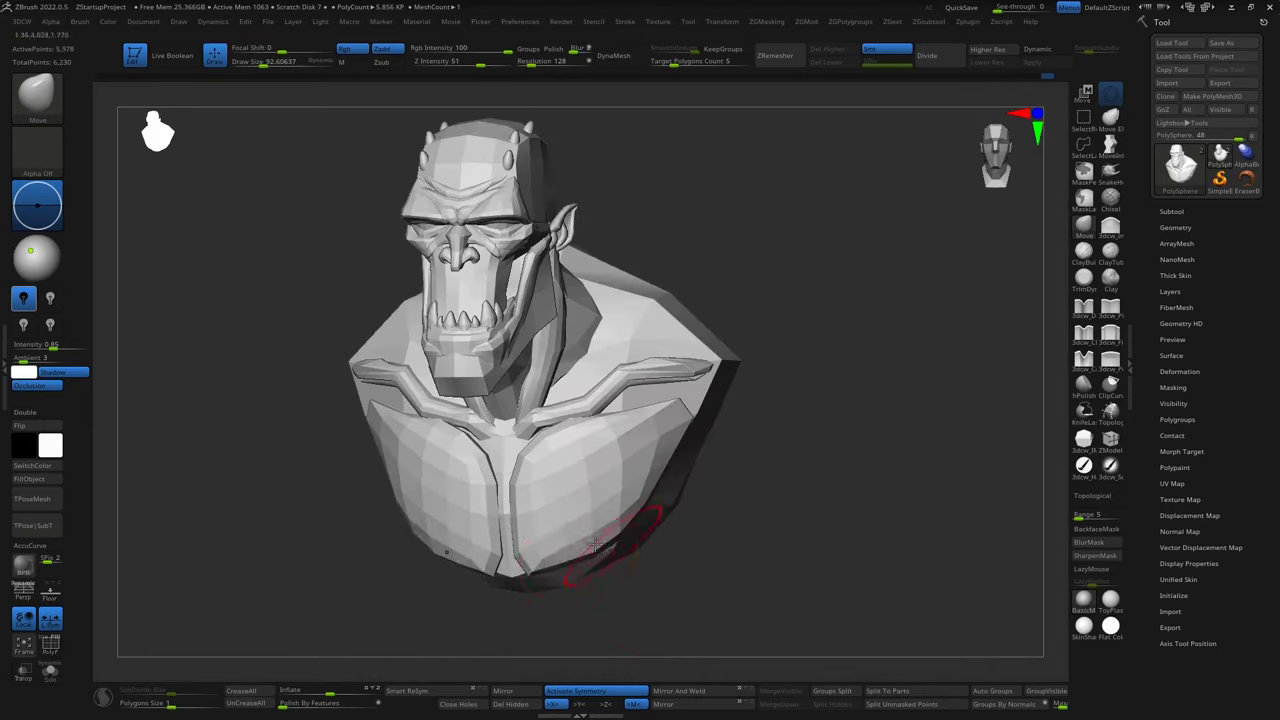
Isolate the chest plates, unhide everything, and run ReGroupVisible repeatedly to assign fresh polygroups.
left_click(625, 512, "ctrl+shift")
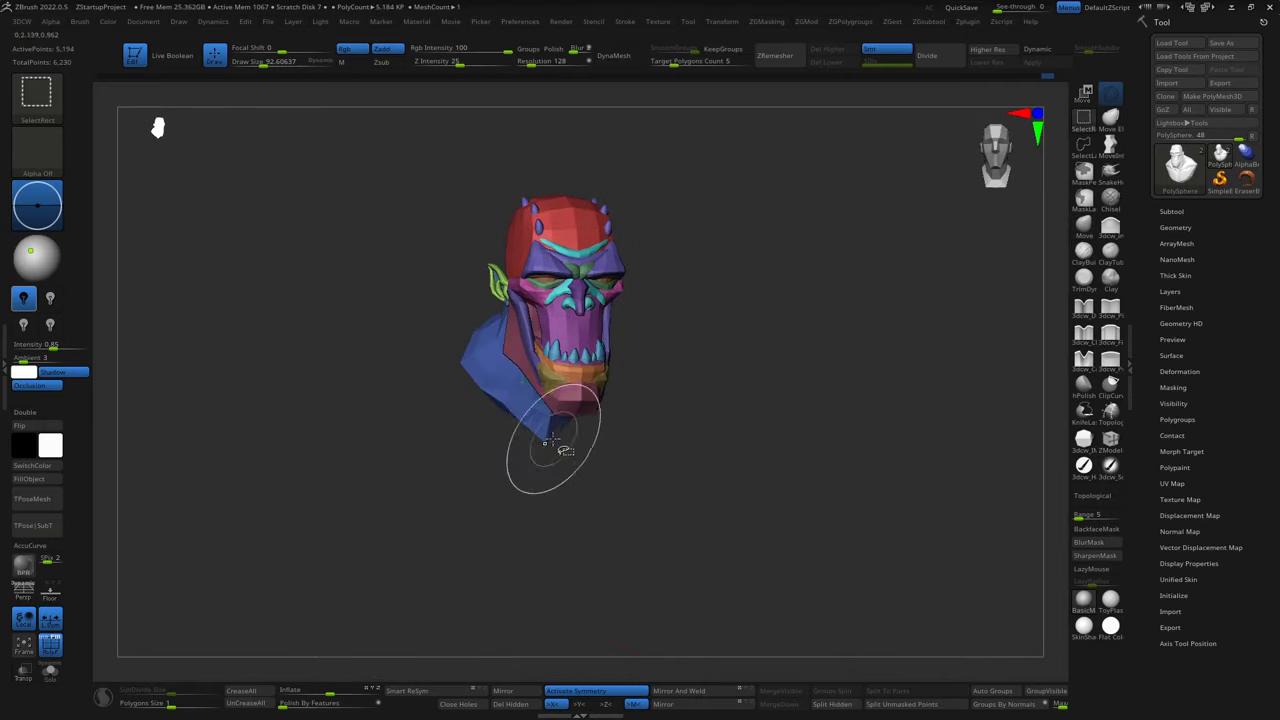
left_click(658, 400, "ctrl+shift")
left_click_drag(658, 400, 903, 443)
key("g")
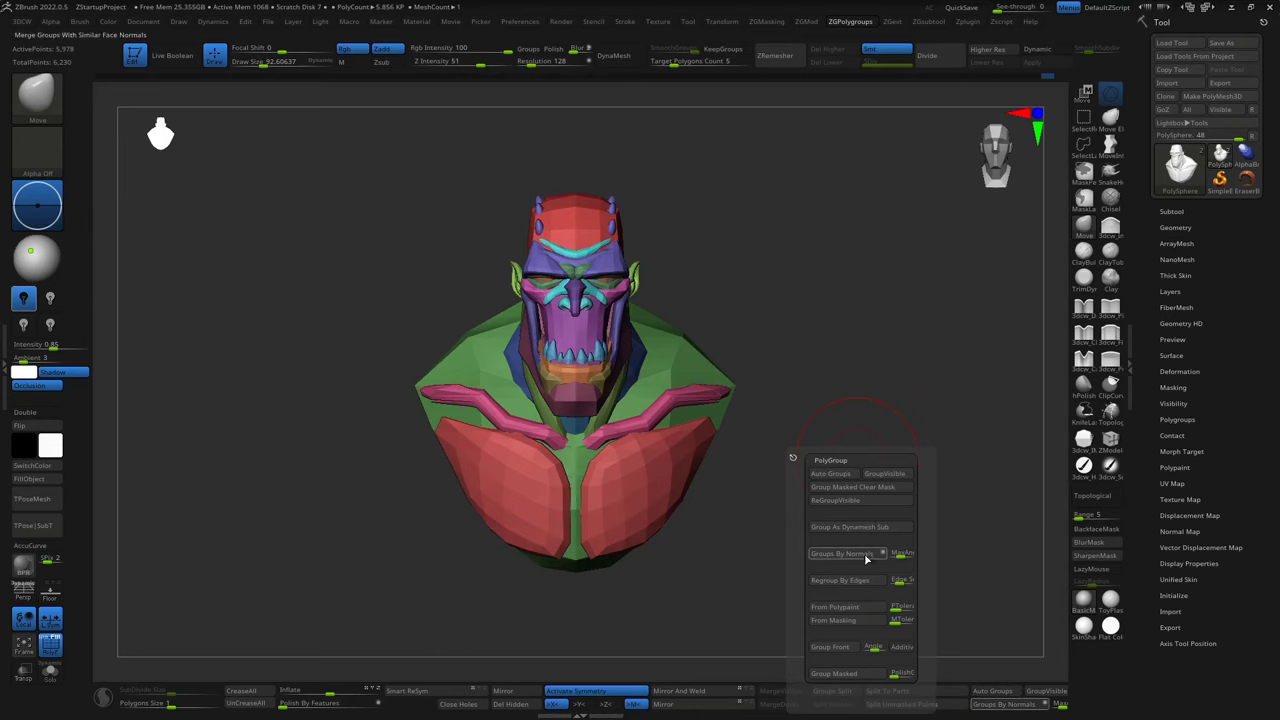
left_click(875, 508)
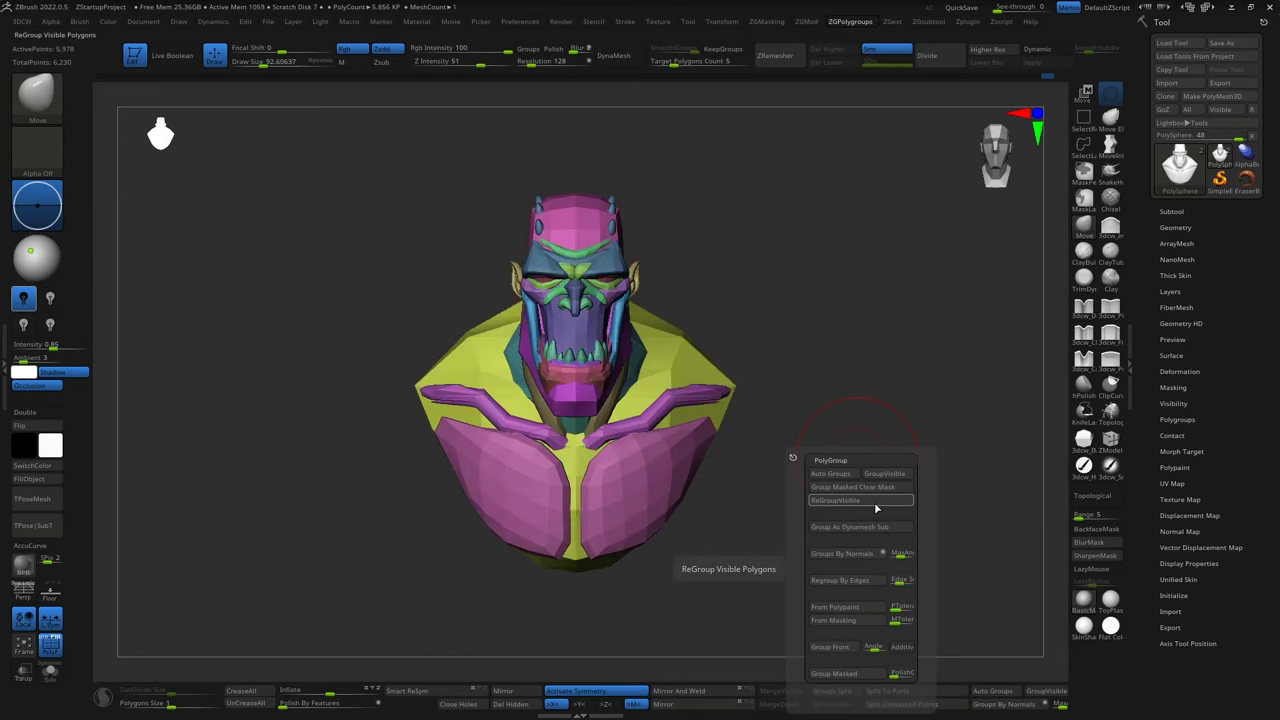
left_click(875, 508)
left_click(875, 508)
left_click(875, 508)
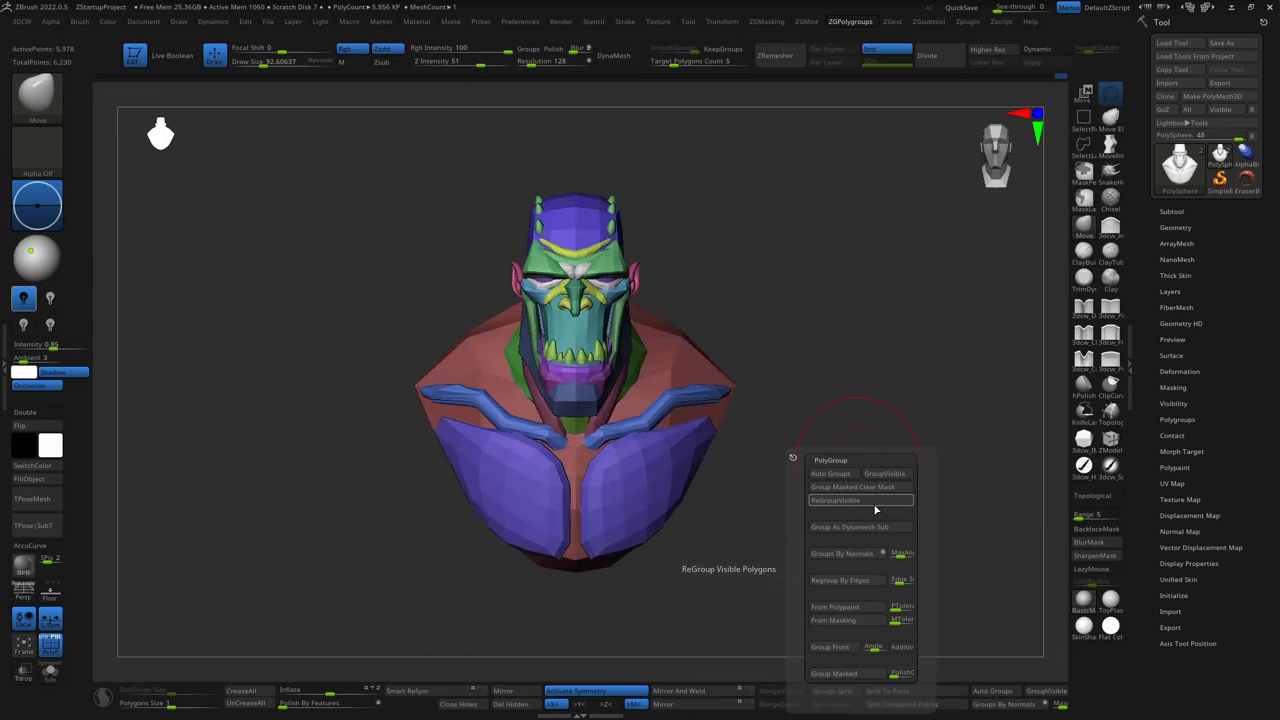
left_click(875, 508)
left_click(875, 508)
left_click(875, 510)
Turn the bust to a three-quarter view and place it beside the reference image.
mouse_move(790, 540)
left_mouse_down()
mouse_move(754, 520)
mouse_move(814, 528)
left_mouse_up()
left_click(832, 516)
left_click_drag(1008, 474, 730, 489)
mouse_move(352, 395)
left_mouse_down("alt")
mouse_move(797, 451)
mouse_move(1006, 517)
mouse_move(965, 536)
mouse_move(702, 390)
left_mouse_up("alt")
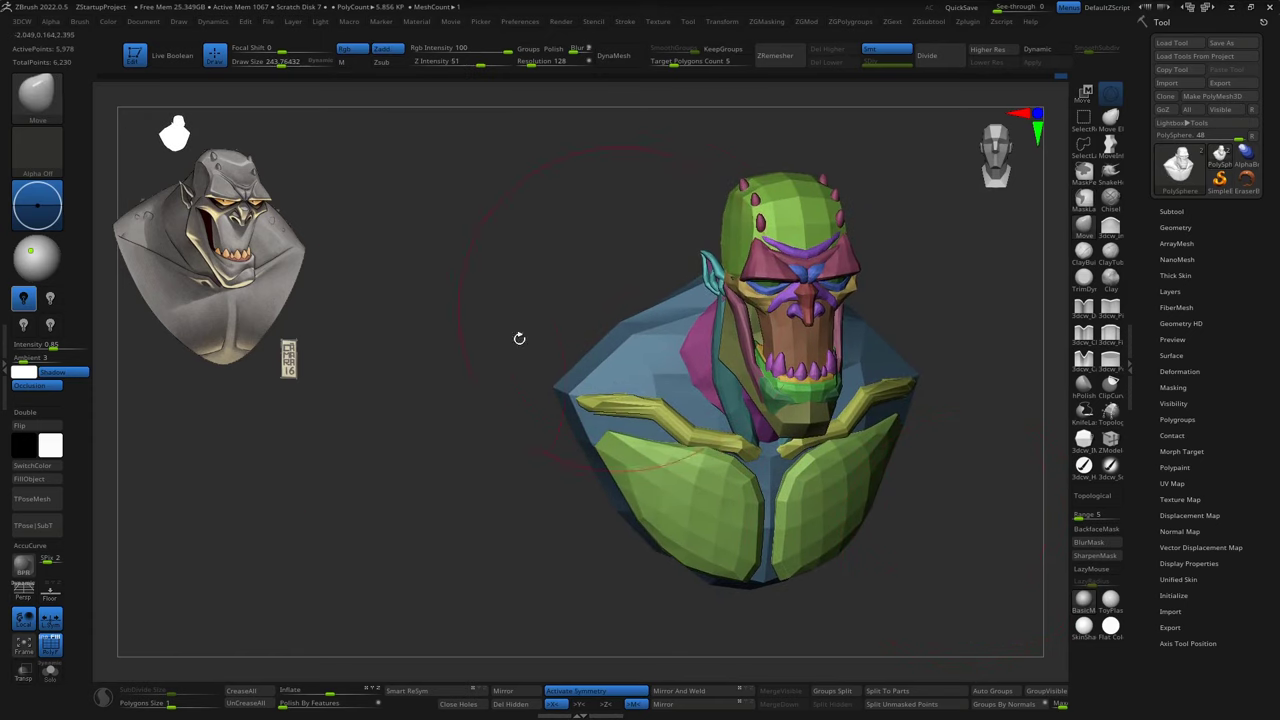
Turn the bust near-frontal and bring up the reference image for comparison.
mouse_move(519, 338)
left_mouse_down()
mouse_move(820, 430)
mouse_move(956, 432)
mouse_move(912, 424)
left_mouse_up()
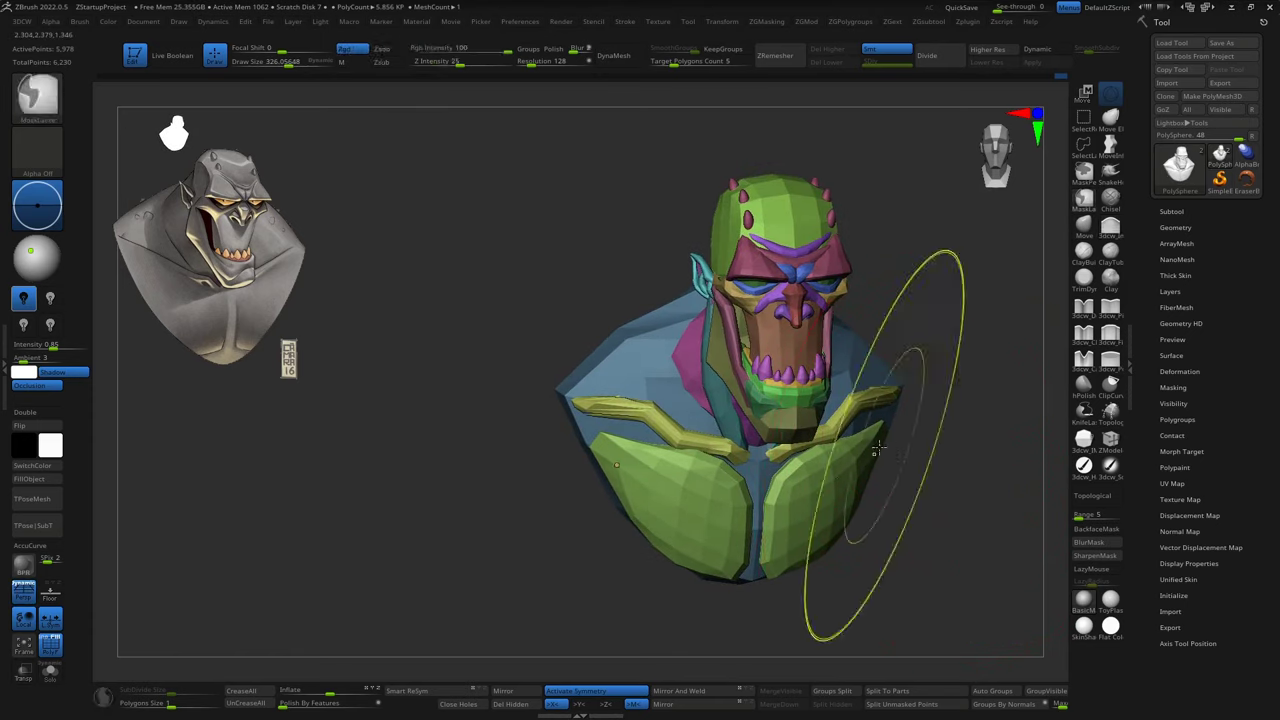
mouse_move(852, 320)
left_mouse_down()
mouse_move(886, 371)
mouse_move(914, 357)
mouse_move(991, 421)
left_mouse_up()
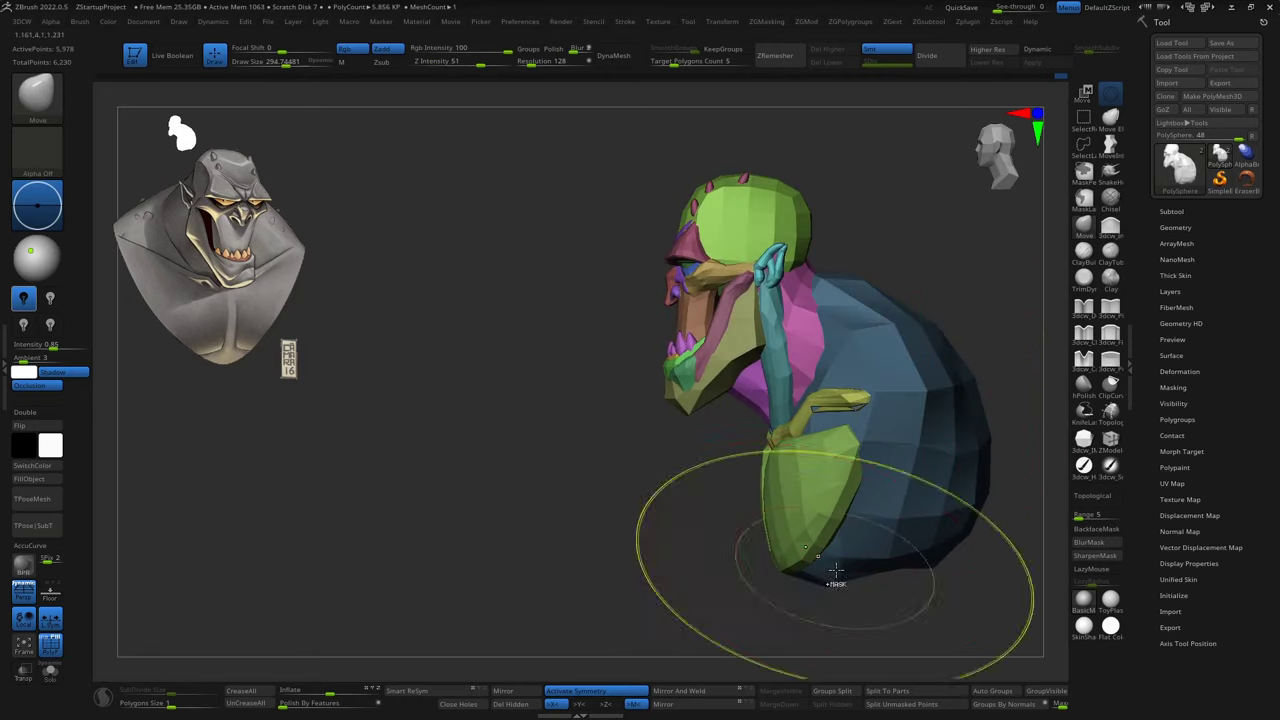
mouse_move(836, 570)
left_mouse_down()
mouse_move(791, 620)
mouse_move(791, 580)
mouse_move(894, 534)
mouse_move(826, 477)
mouse_move(854, 503)
mouse_move(773, 393)
mouse_move(886, 354)
mouse_move(806, 371)
mouse_move(886, 343)
mouse_move(843, 325)
mouse_move(914, 355)
mouse_move(851, 423)
mouse_move(389, 312)
mouse_move(898, 349)
left_mouse_up()
key("shift+z")
key("z")
Zoom in and rotate the bust to a straight front view.
mouse_move(909, 497)
left_mouse_down()
mouse_move(960, 506)
mouse_move(971, 531)
mouse_move(838, 393)
left_mouse_up()
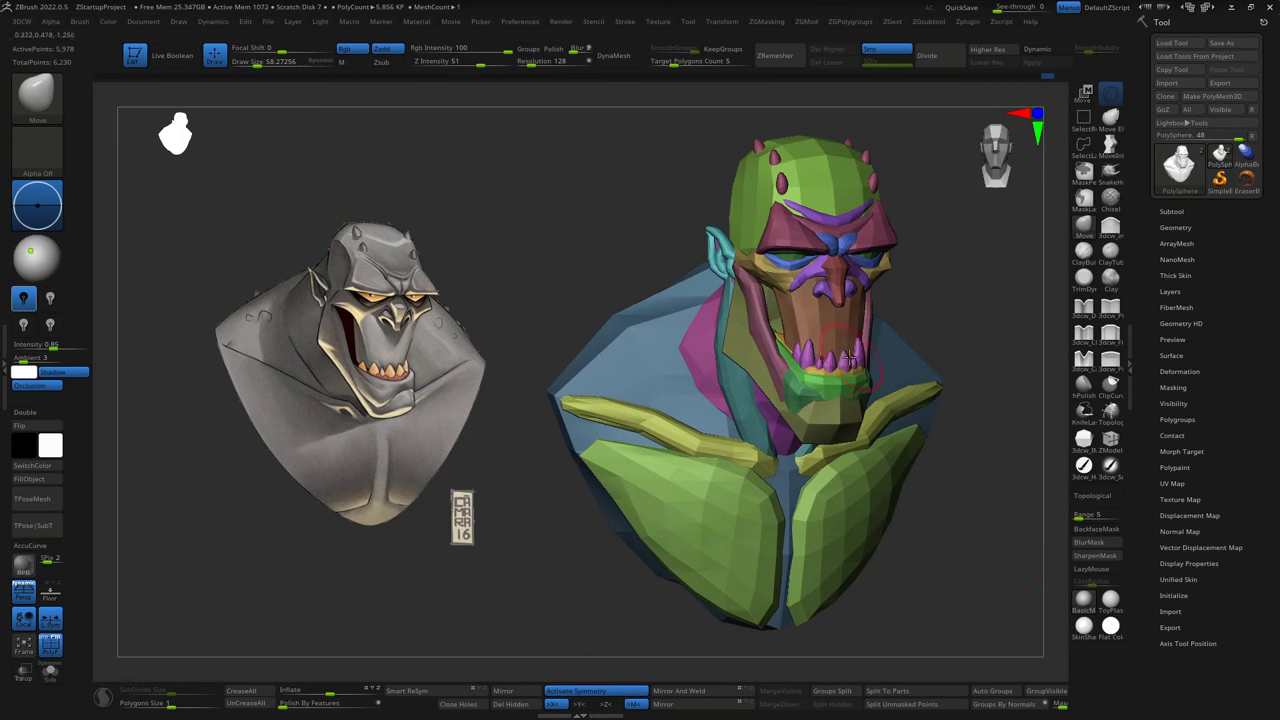
left_click_drag(848, 358, 855, 368)
key("s")
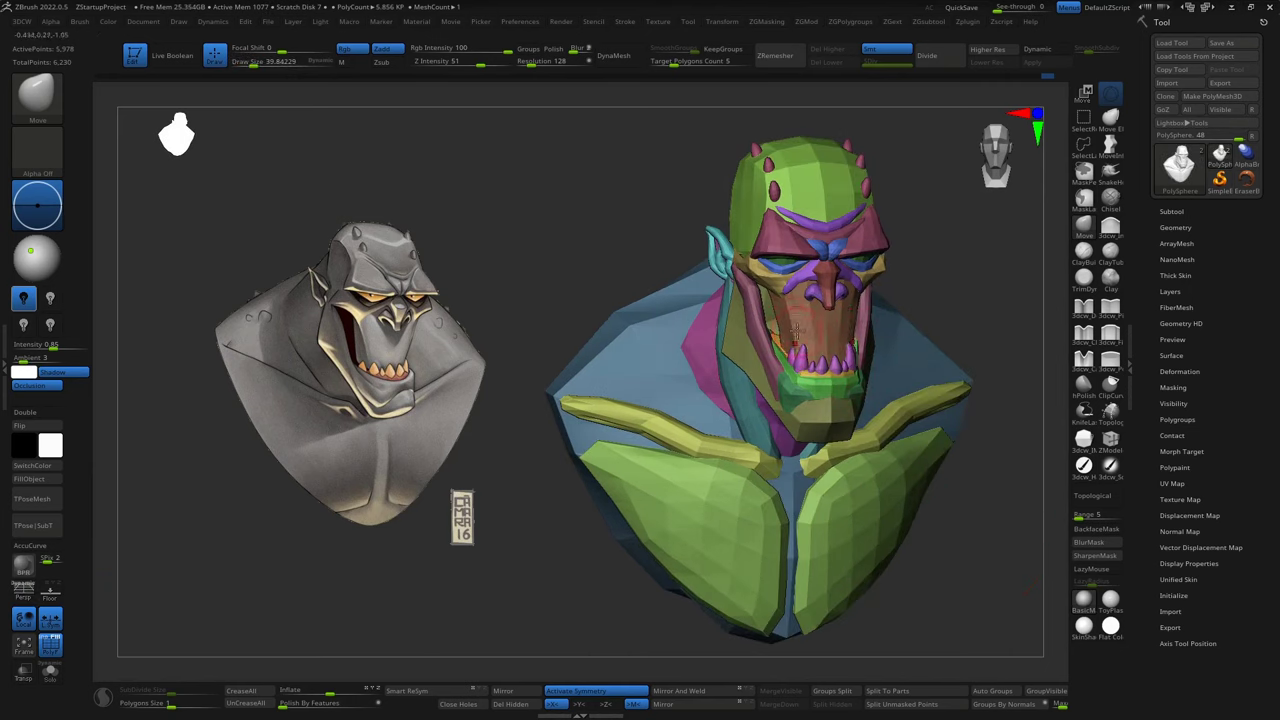
left_click_drag(1000, 310, 962, 304)
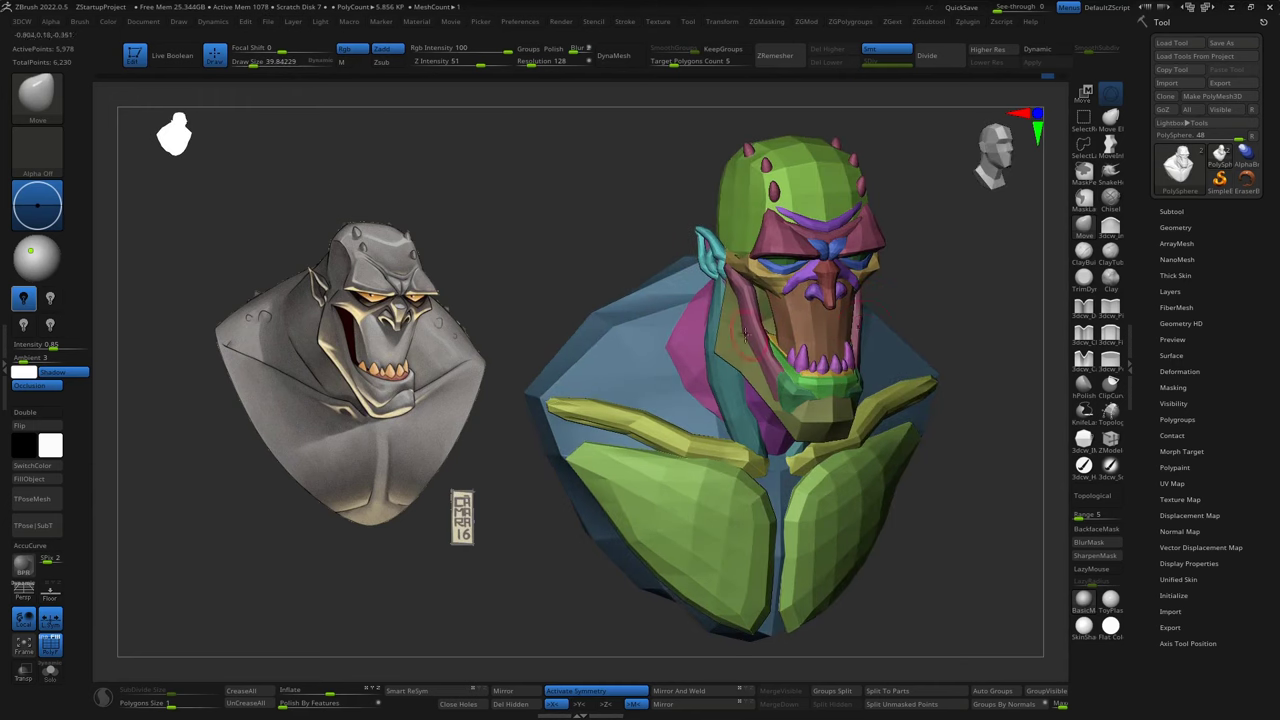
mouse_move(904, 347)
left_mouse_down("shift")
mouse_move(668, 345)
mouse_move(790, 372)
mouse_move(628, 385)
mouse_move(640, 440)
mouse_move(655, 470)
mouse_move(928, 424)
mouse_move(845, 424)
mouse_move(946, 475)
left_mouse_up("shift")
Switch to the Move brush (B, M, V) and bring up the reference image controls.
key("w")
key("b")
key("m")
key("v")
key("s")
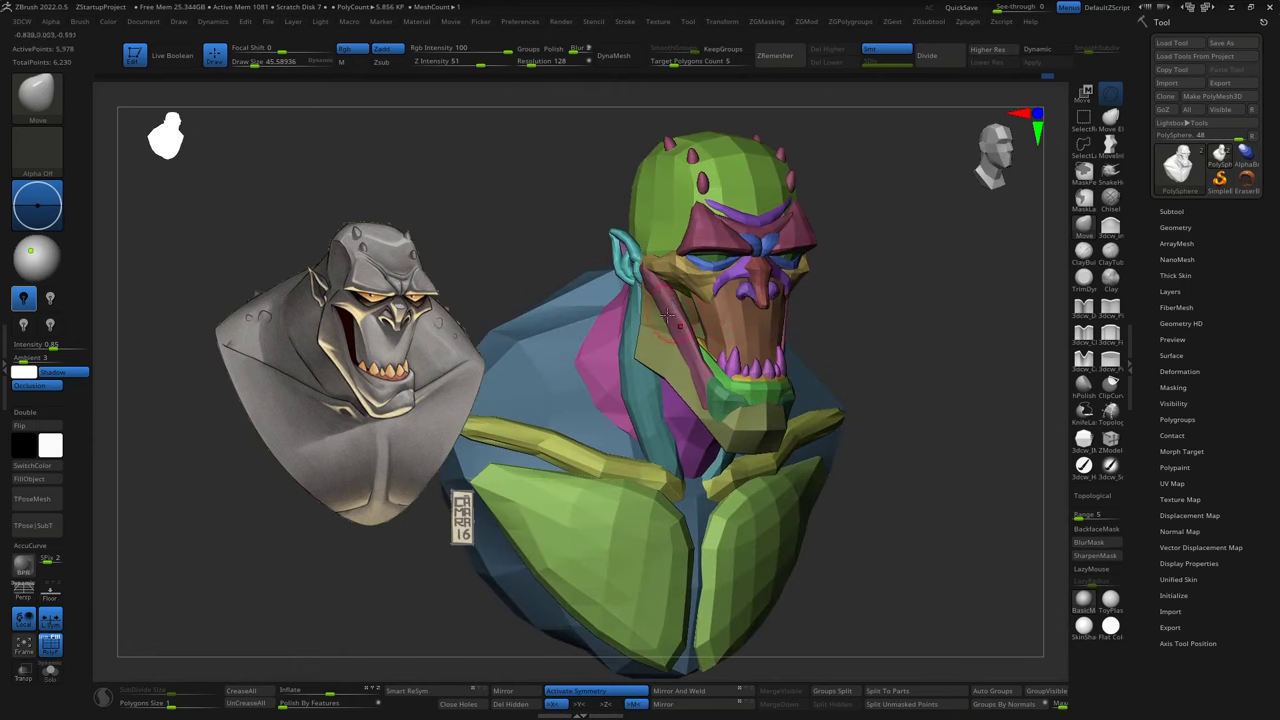
left_click_drag(670, 322, 905, 352)
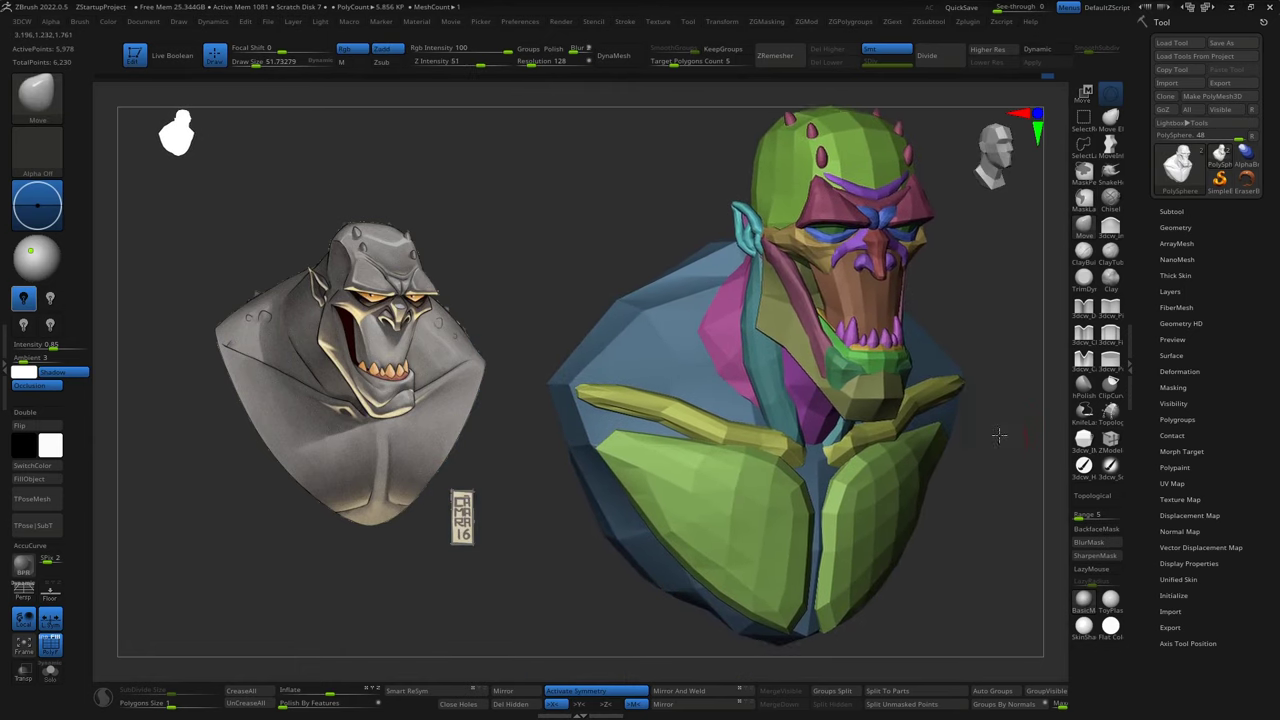
left_click(343, 420)
Finish enlarging the reference image beside the bust and turn the bust toward the front.
left_click_drag(400, 510, 560, 470)
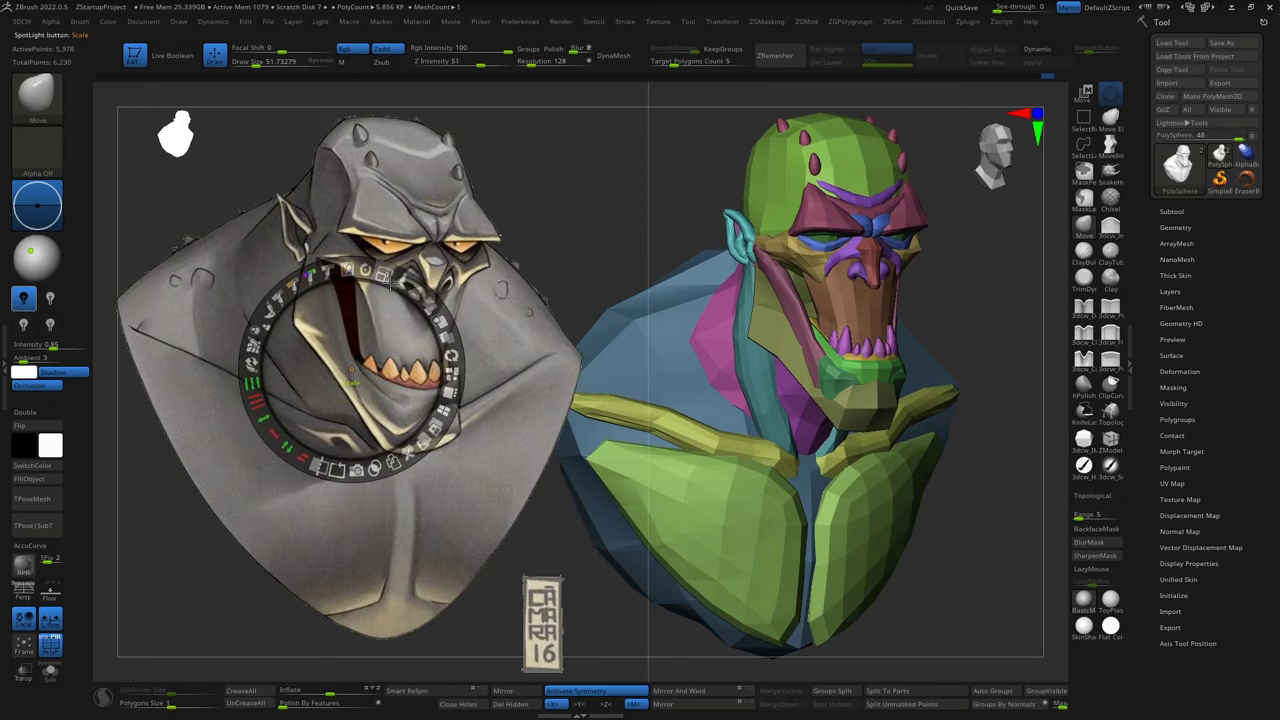
key("z")
mouse_move(950, 420)
left_mouse_down()
mouse_move(1004, 525)
mouse_move(935, 540)
left_mouse_up()
left_click_drag(838, 604, 895, 513)
key("s")
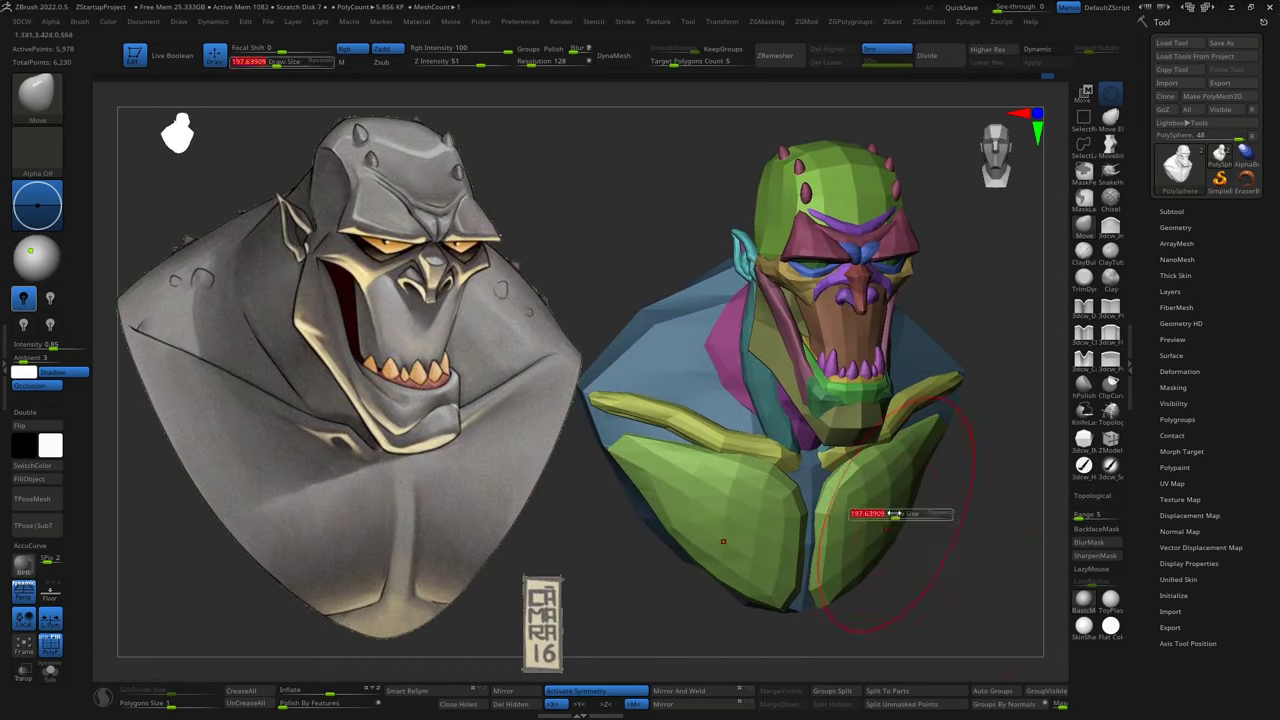
key("q")
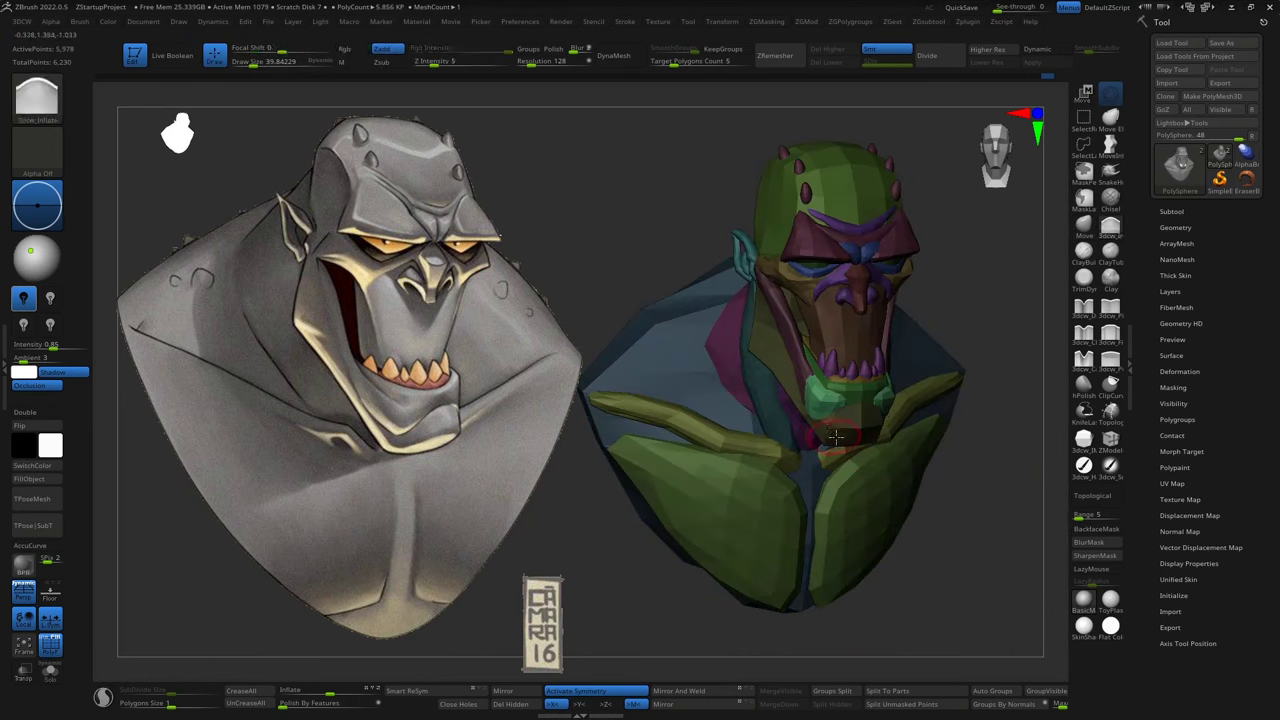
Select the Move brush and mask everything except the jaw.
right_click_drag(801, 404, 786, 376)
key("b")
key("m")
key("v")
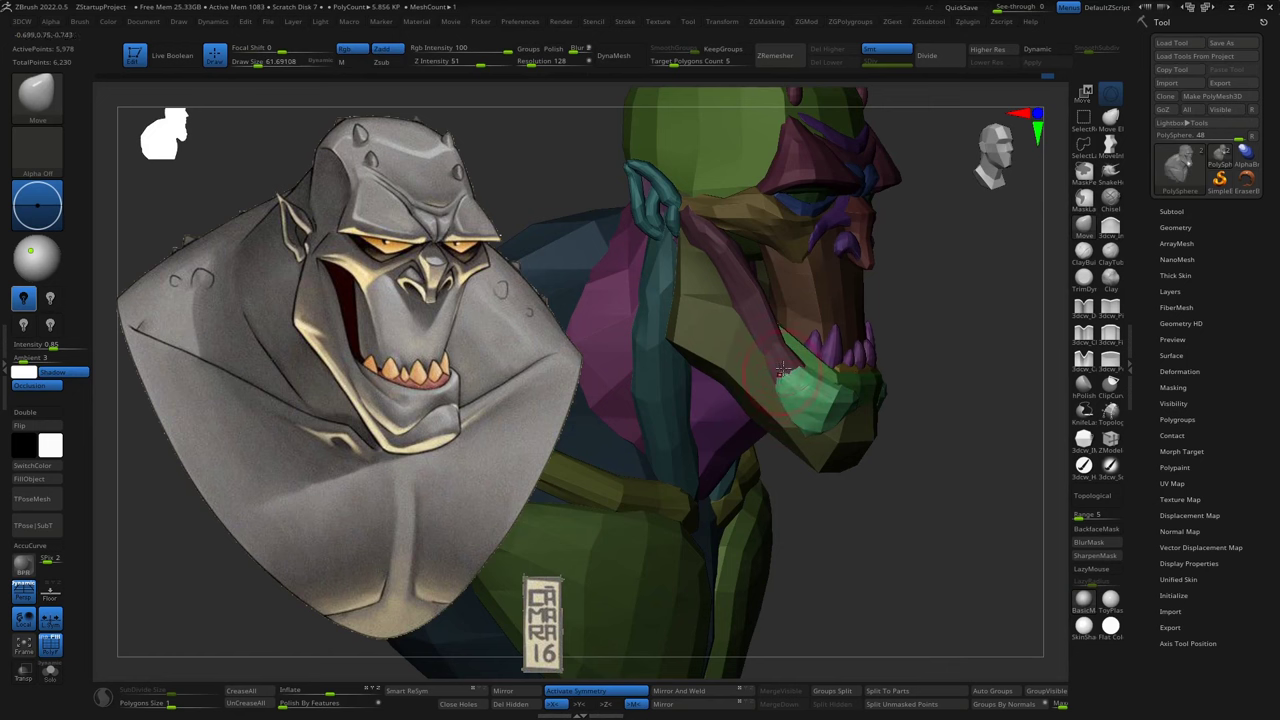
right_click_drag(899, 386, 780, 425)
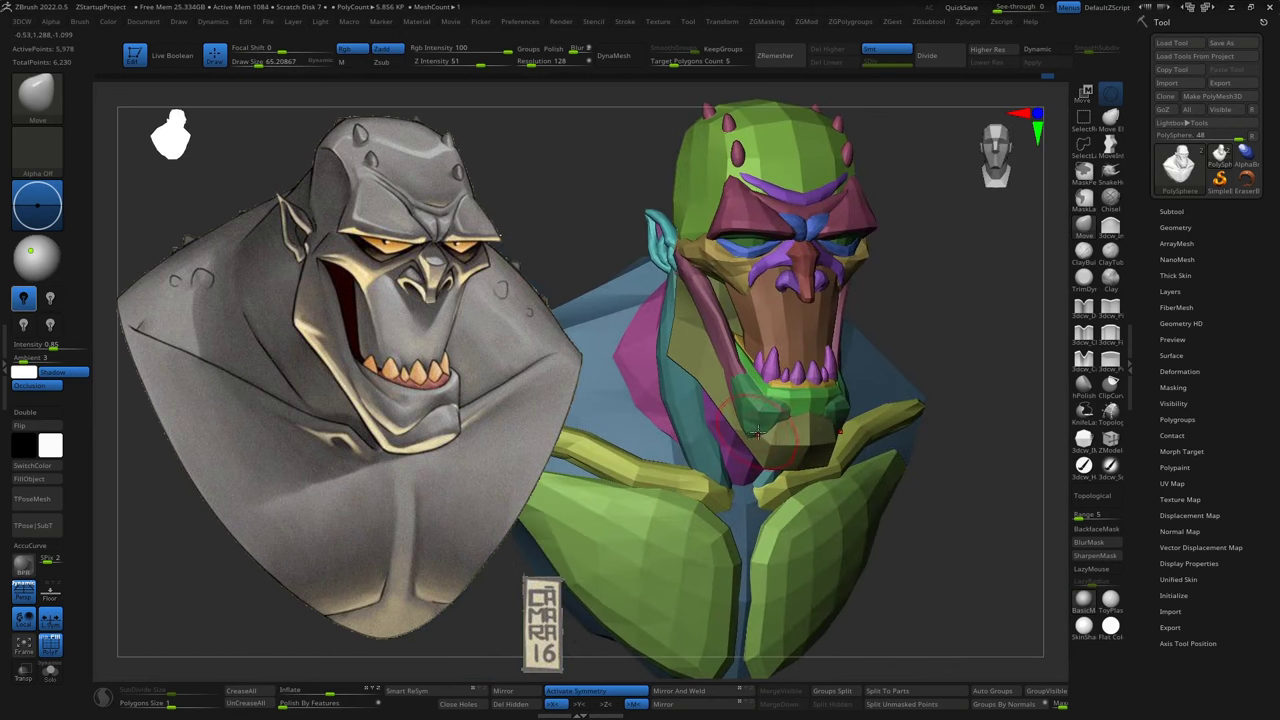
left_click(757, 432, "ctrl")
key("s")
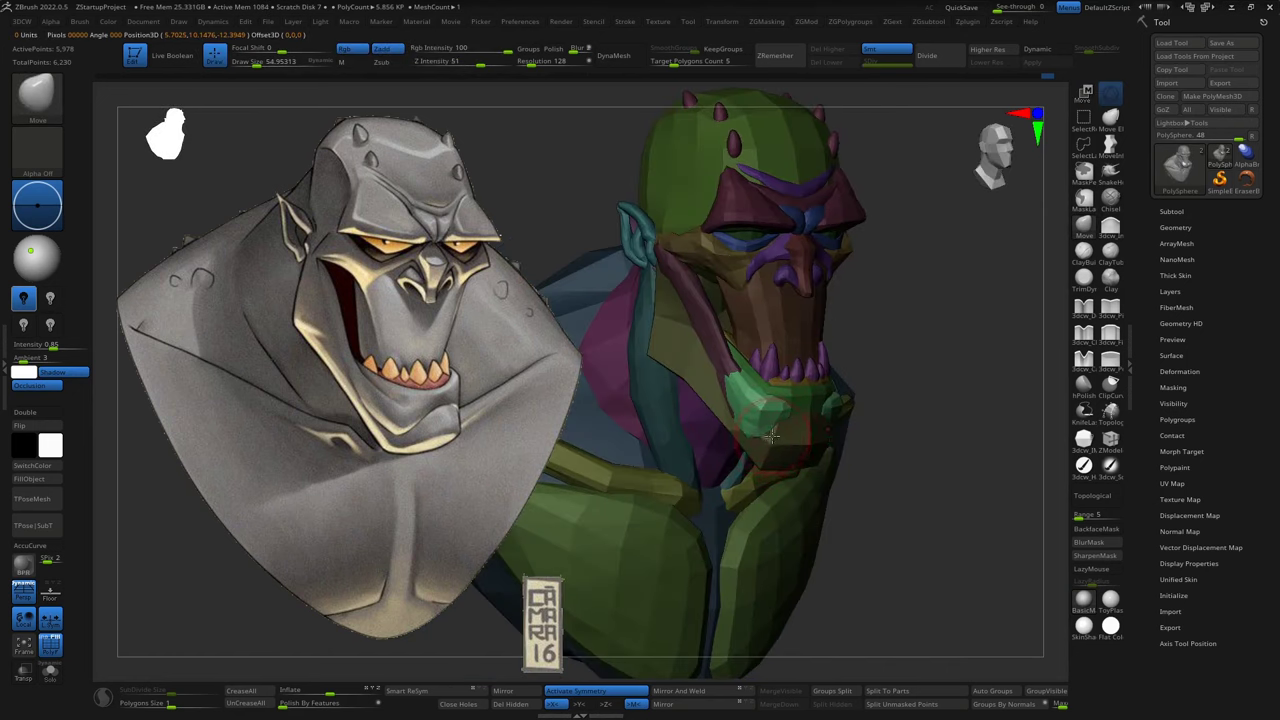
mouse_move(771, 434)
right_mouse_down()
mouse_move(728, 405)
mouse_move(740, 361)
mouse_move(888, 422)
mouse_move(836, 446)
mouse_move(884, 384)
right_mouse_up()
key("s")
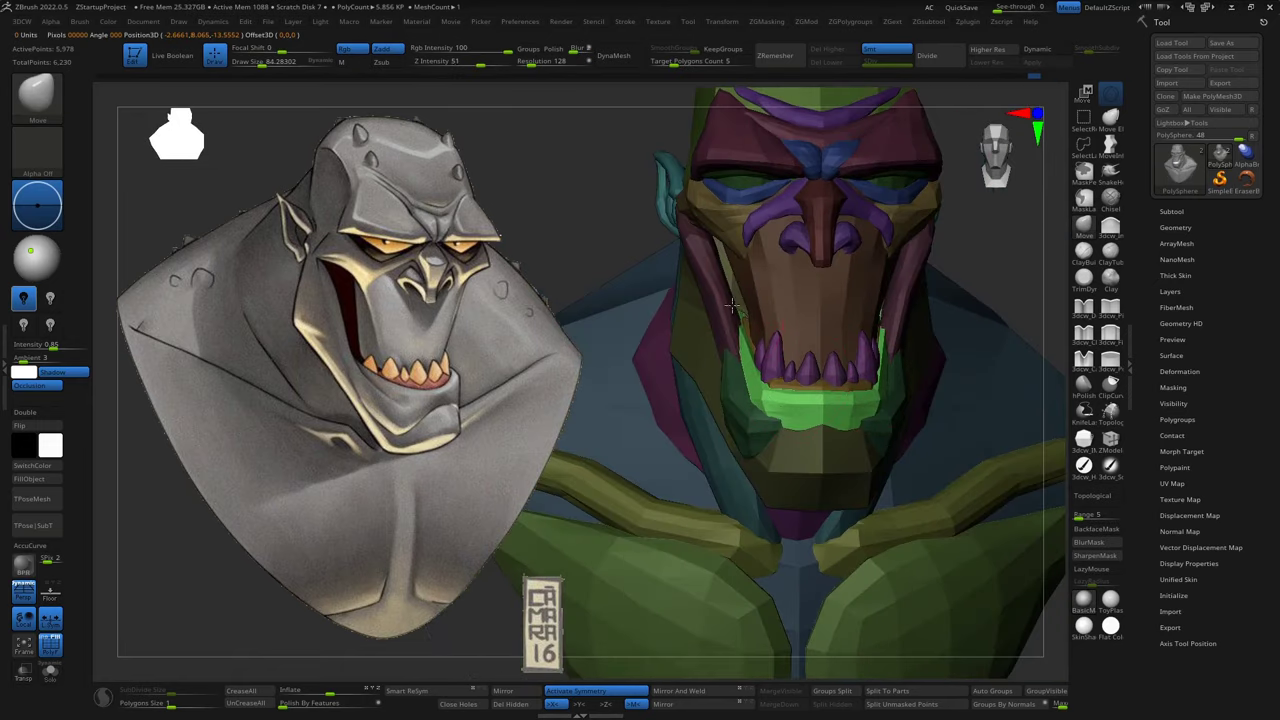
Check the jaw from three-quarter and front views, then put the Transpose gizmo on the head.
right_click_drag(897, 376, 755, 376)
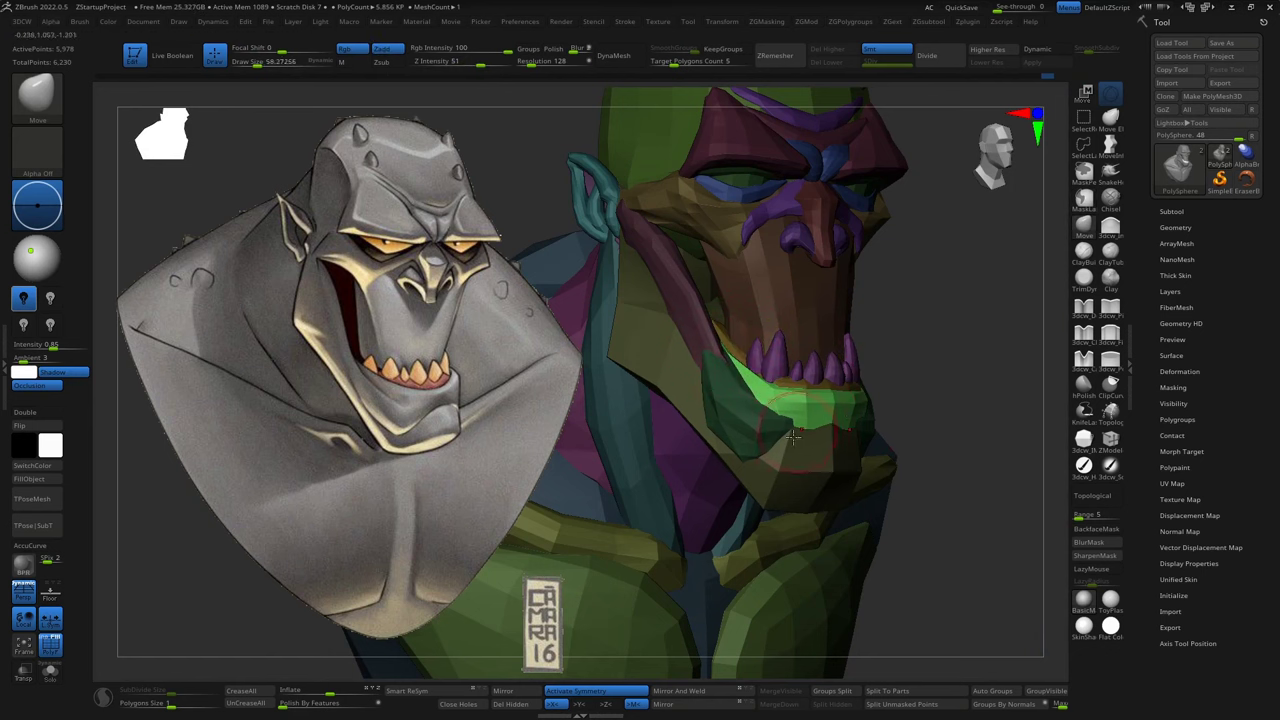
mouse_move(791, 437)
right_mouse_down()
mouse_move(891, 411)
mouse_move(940, 286)
mouse_move(1011, 531)
mouse_move(998, 524)
right_mouse_up()
right_click_drag(849, 268, 822, 425, "ctrl")
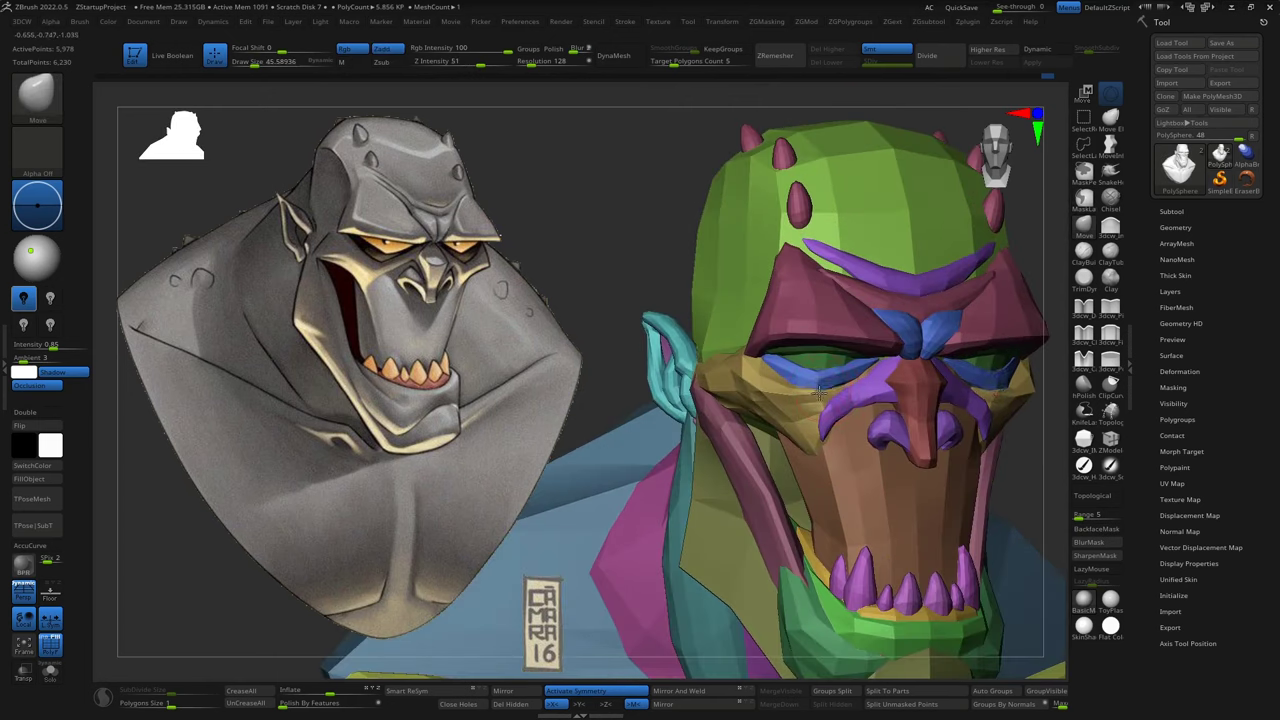
mouse_move(866, 362)
right_mouse_down("ctrl")
mouse_move(909, 320)
mouse_move(993, 428)
mouse_move(873, 410)
right_mouse_up("ctrl")
key("w")
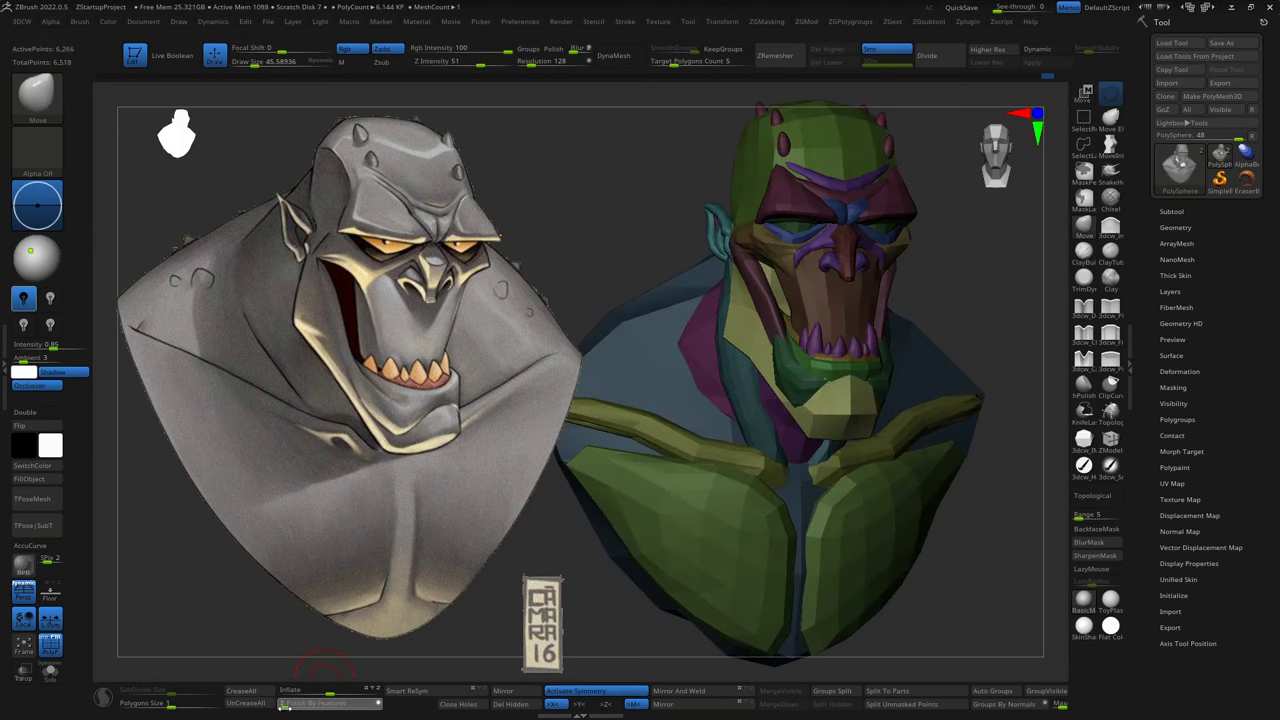
mouse_move(880, 330)
right_mouse_down()
mouse_move(913, 360)
mouse_move(736, 482)
right_mouse_up()
key("w")
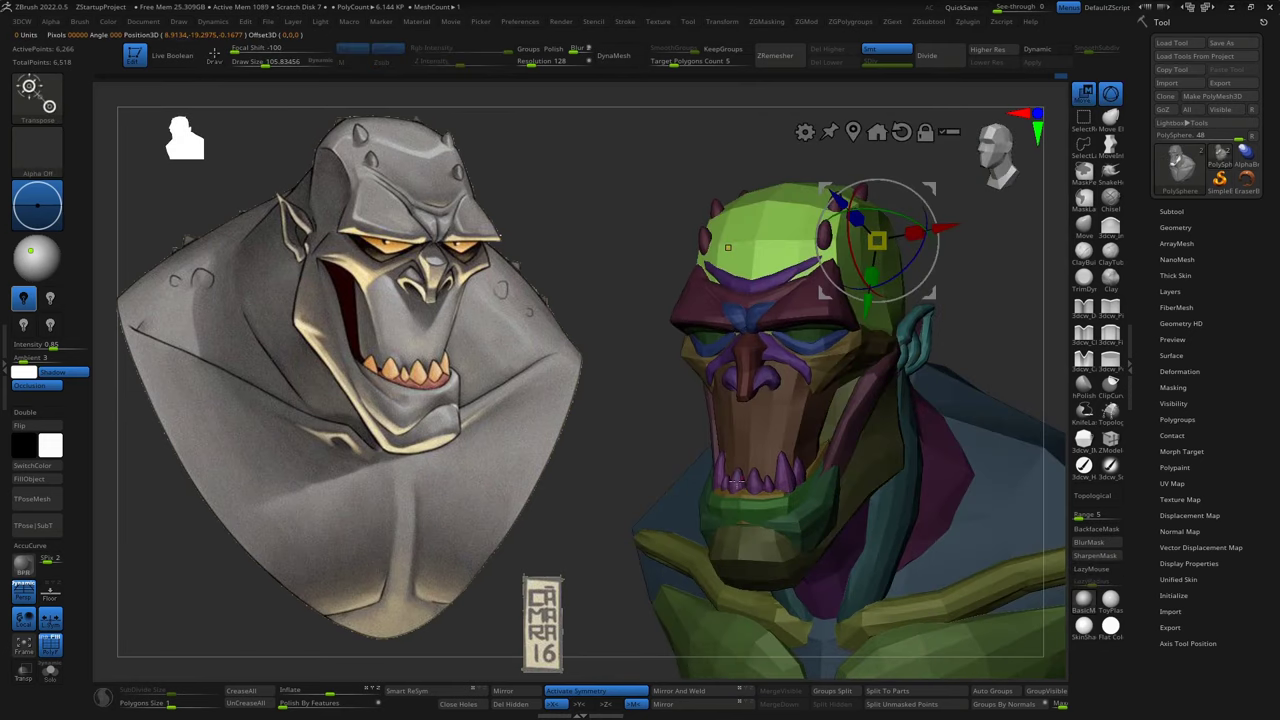
Position the nose pieces with Transpose Move, switching W/Q and checking front and side views.
right_click_drag(728, 247, 557, 618)
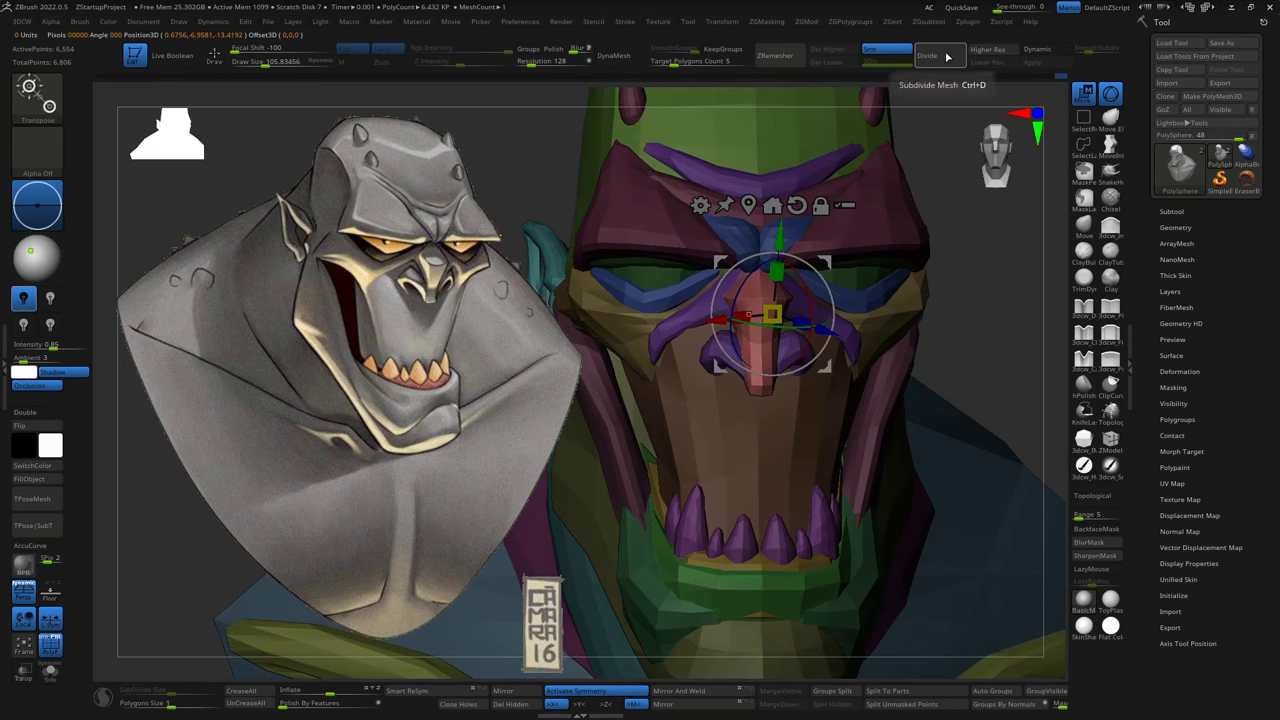
key("q")
mouse_move(813, 414)
right_mouse_down()
mouse_move(810, 318)
mouse_move(818, 333)
mouse_move(901, 94)
right_mouse_up()
key("w")
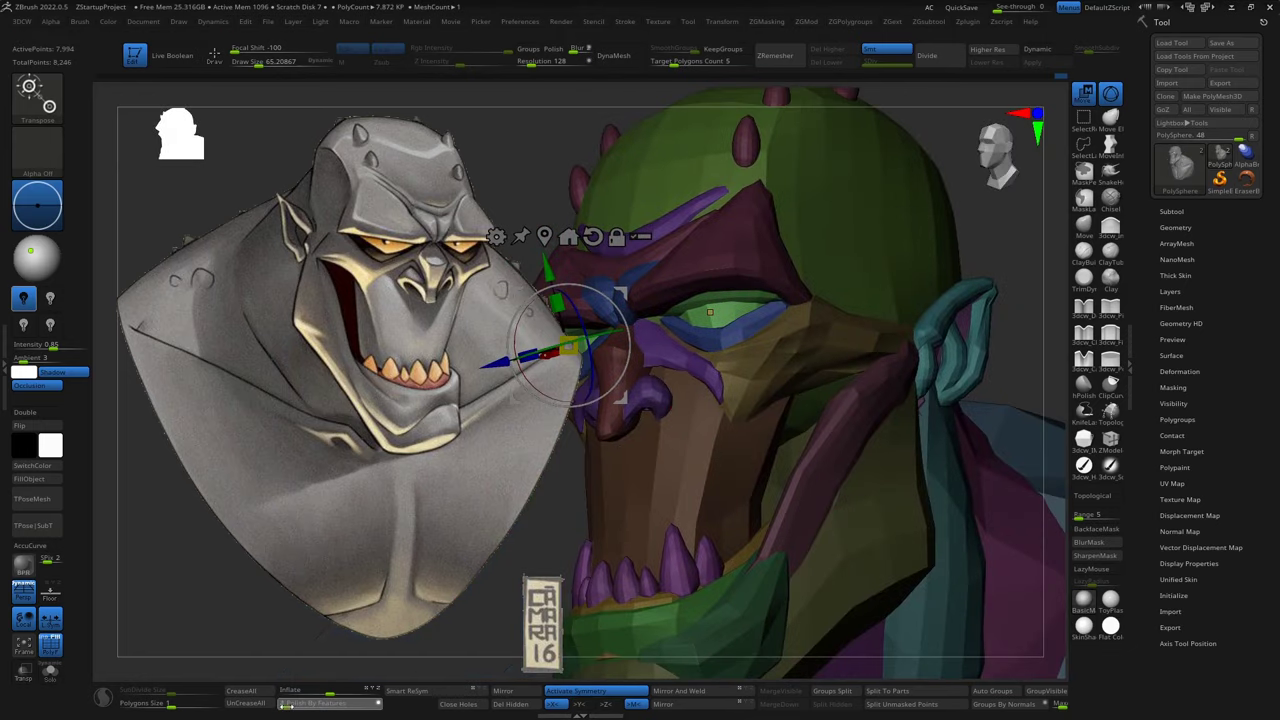
key("q")
mouse_move(1023, 357)
right_mouse_down()
mouse_move(900, 362)
mouse_move(995, 535)
mouse_move(668, 328)
right_mouse_up()
mouse_move(768, 283)
right_mouse_down()
mouse_move(986, 451)
mouse_move(722, 172)
right_mouse_up()
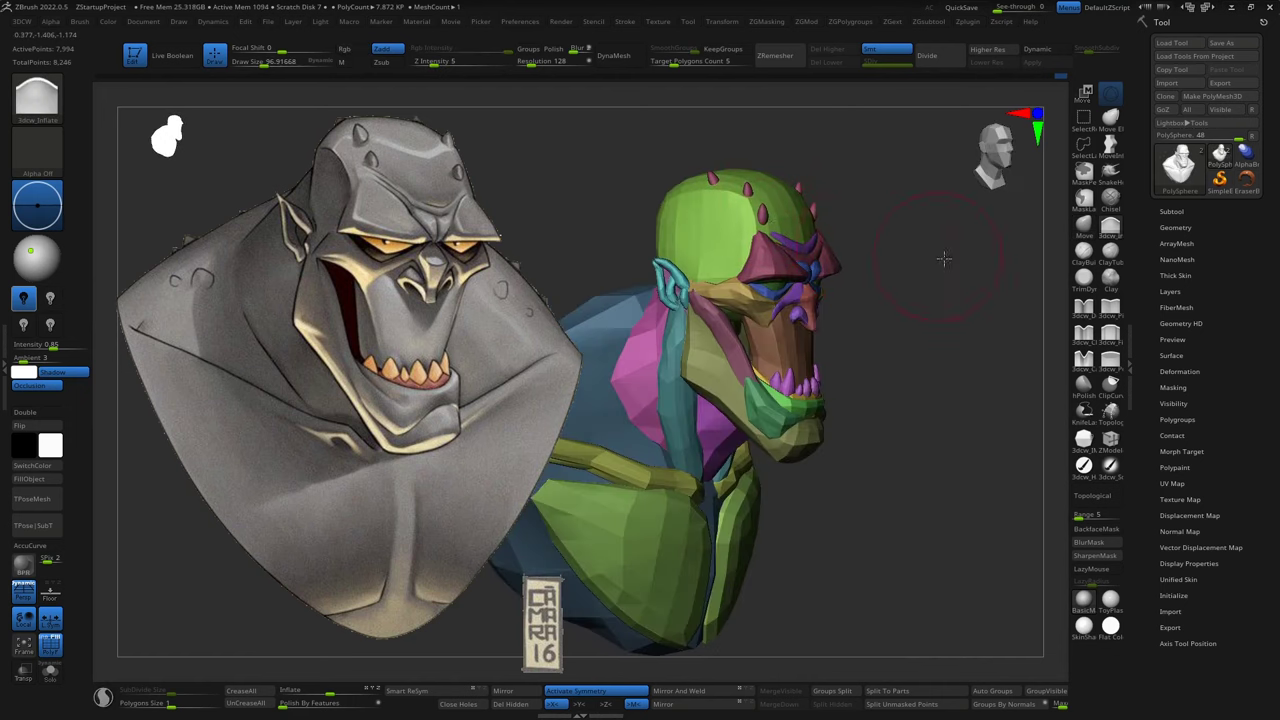
right_click_drag(944, 259, 917, 262)
mouse_move(684, 513)
right_mouse_down()
mouse_move(971, 274)
mouse_move(960, 351)
mouse_move(783, 318)
mouse_move(949, 471)
mouse_move(971, 557)
right_mouse_up()
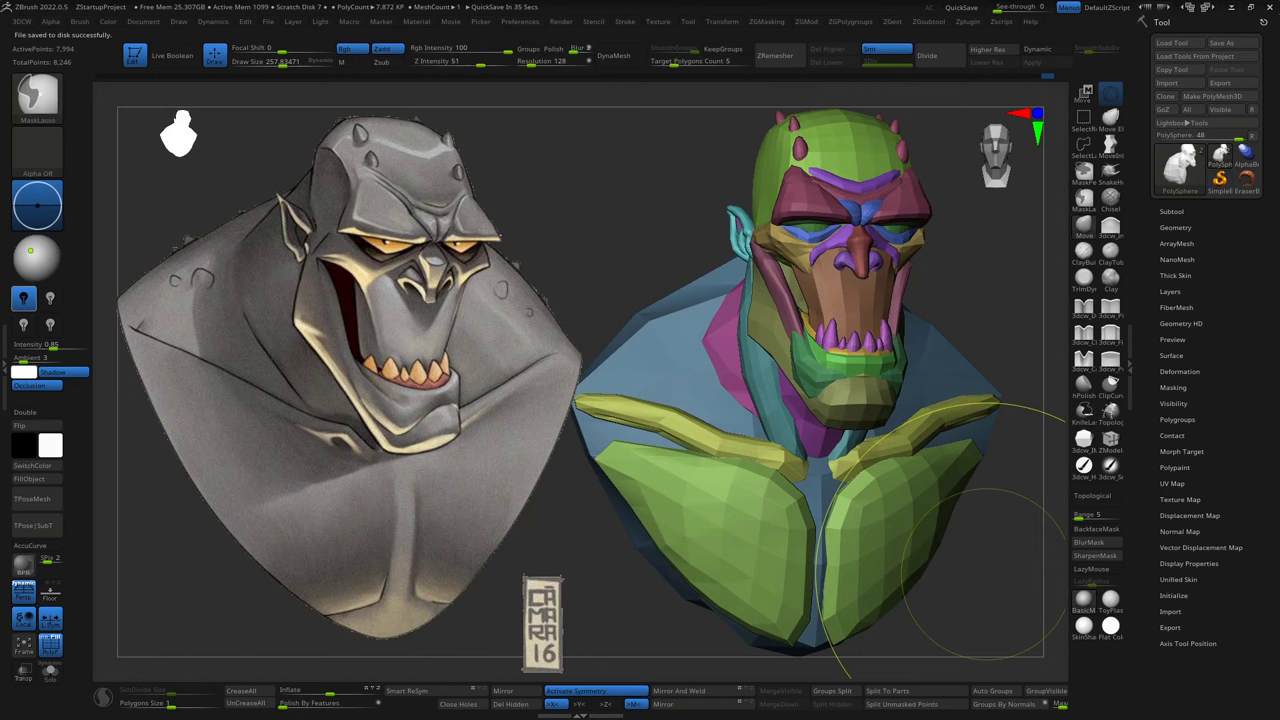
Zoom in on the brow and nose and select the DamStandard brush (B, D, S).
right_click_drag(971, 557, 840, 405, "ctrl")
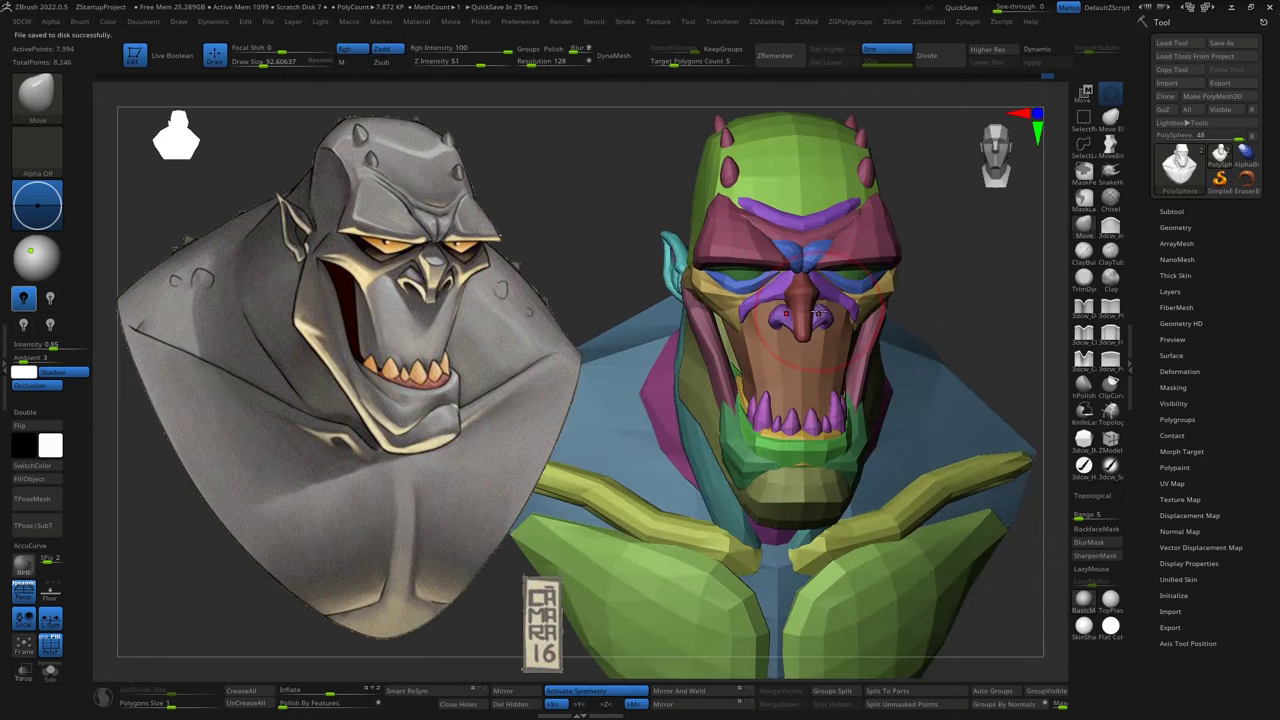
scroll(820, 288, "up", 1)
scroll(808, 290, "up", 1)
scroll(795, 292, "up", 1)
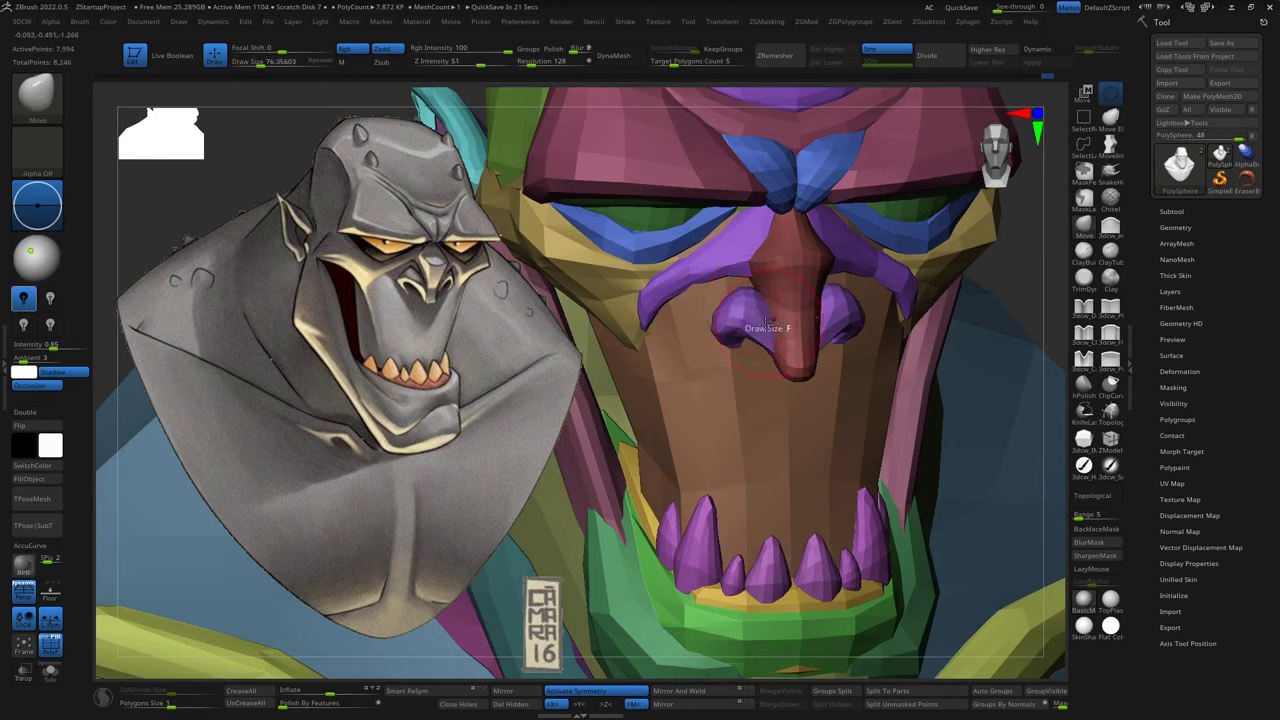
scroll(775, 294, "up", 1)
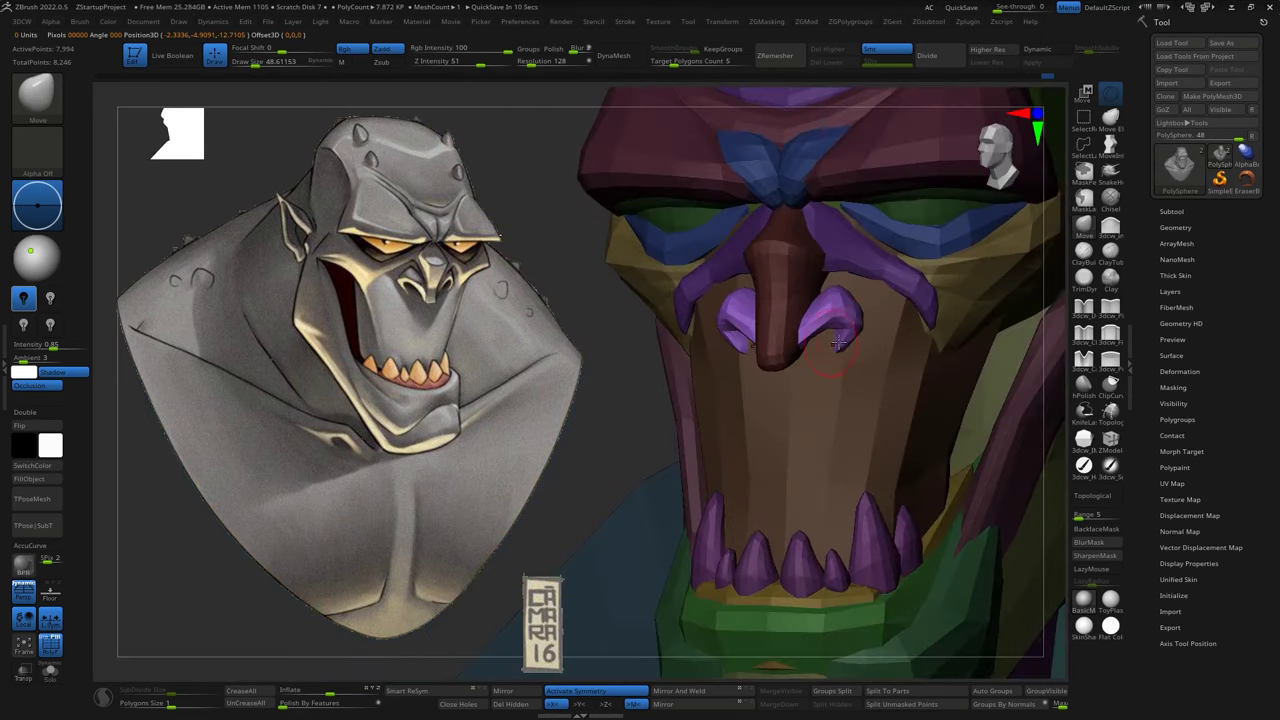
right_click_drag(842, 340, 787, 353)
key("b")
key("d")
key("s")
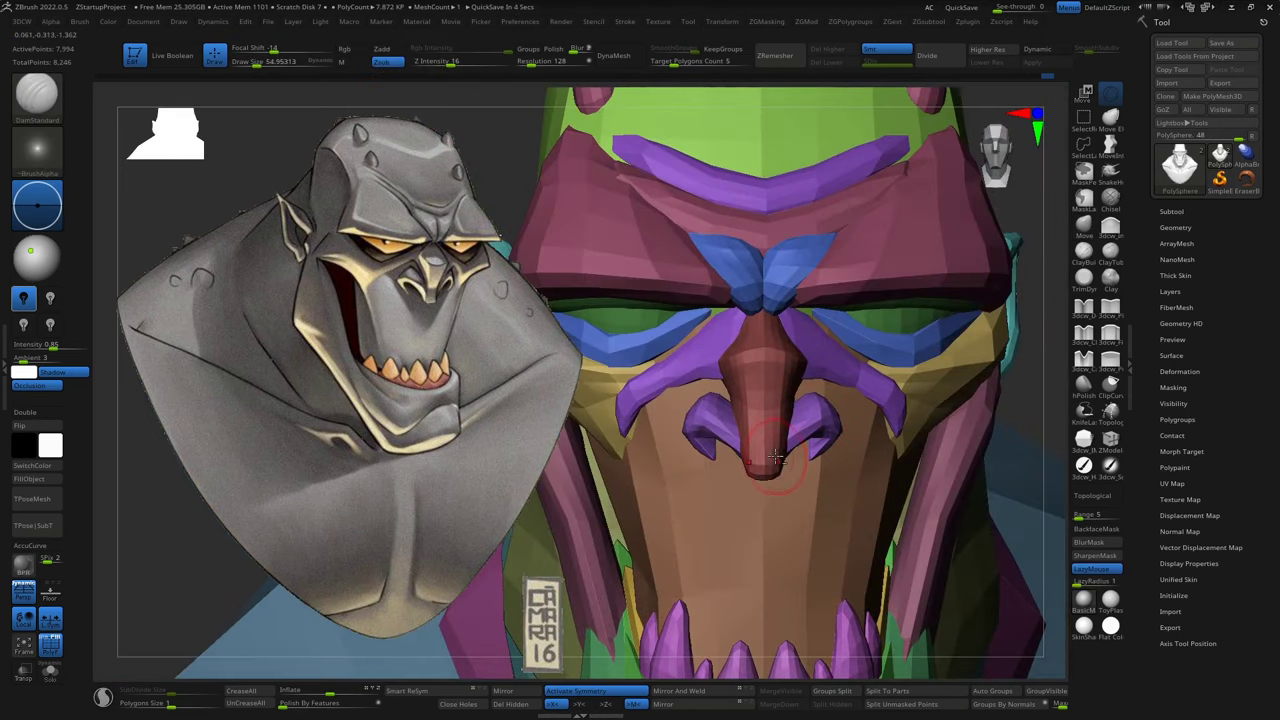
Smooth the nose and brow surface, checking it from below and the front.
right_click_drag(775, 455, 770, 478)
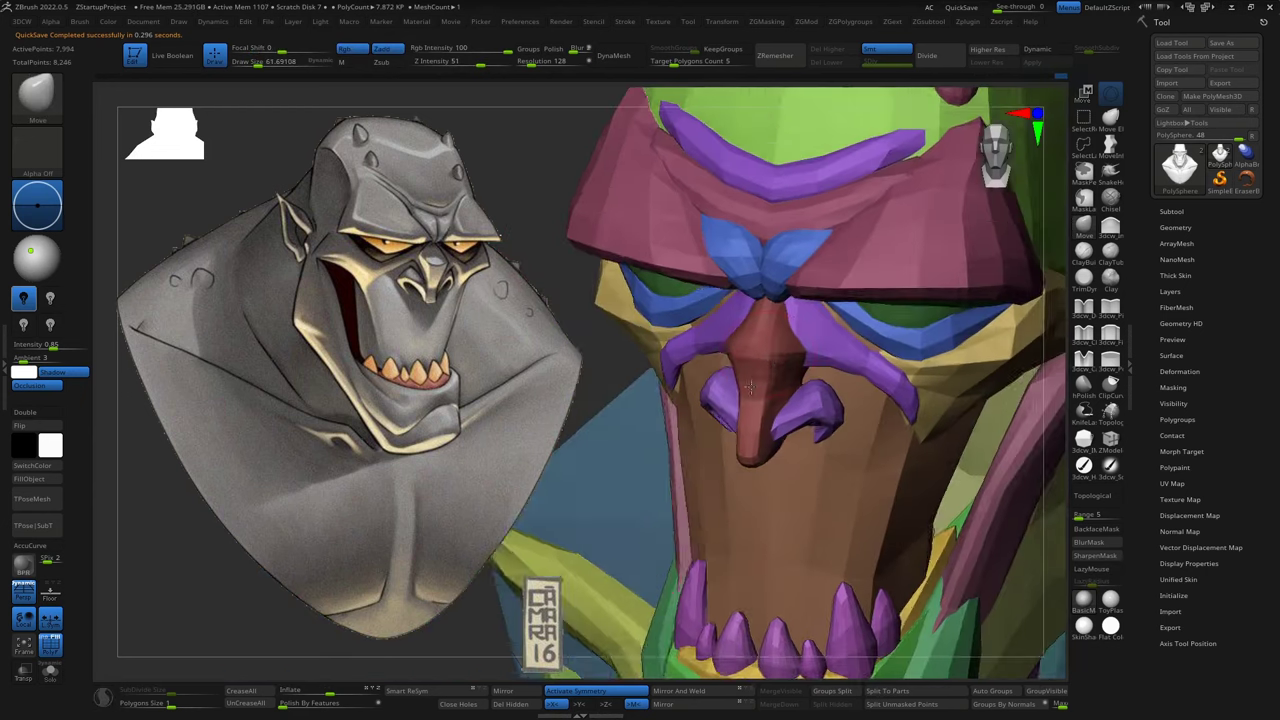
mouse_move(771, 345)
right_mouse_down()
mouse_move(786, 371)
mouse_move(780, 355)
right_mouse_up()
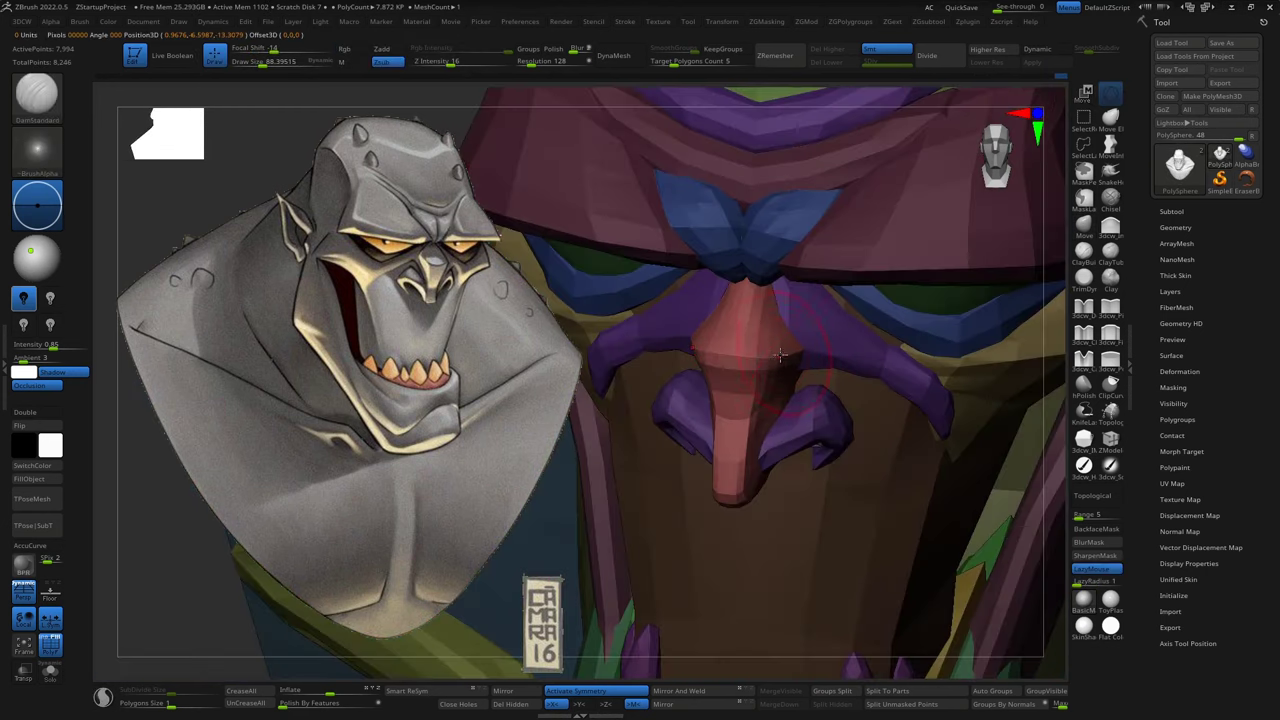
right_click_drag(836, 315, 810, 310)
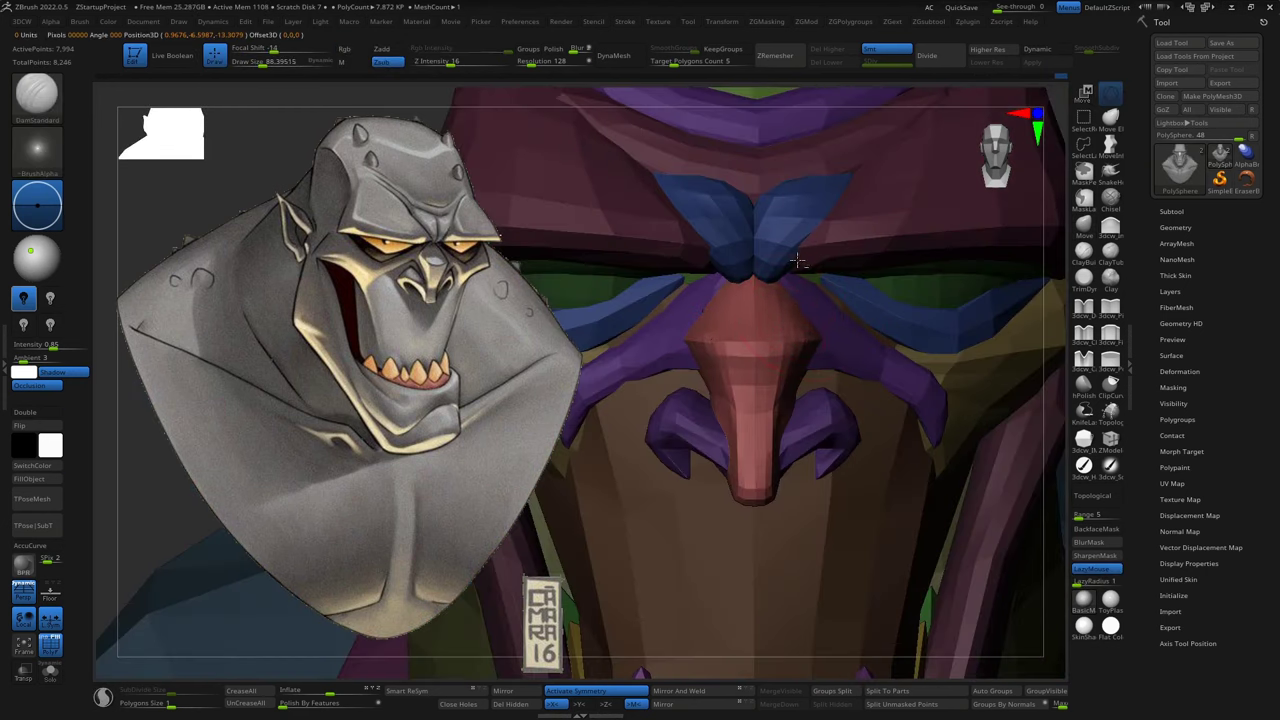
mouse_move(797, 260)
right_mouse_down("shift")
mouse_move(743, 300)
mouse_move(779, 306)
mouse_move(789, 470)
mouse_move(876, 459)
mouse_move(848, 422)
right_mouse_up("shift")
key("s")
mouse_move(890, 430)
right_mouse_down()
mouse_move(707, 405)
mouse_move(835, 445)
mouse_move(986, 371)
mouse_move(1000, 410)
mouse_move(986, 557)
mouse_move(1040, 537)
right_mouse_up()
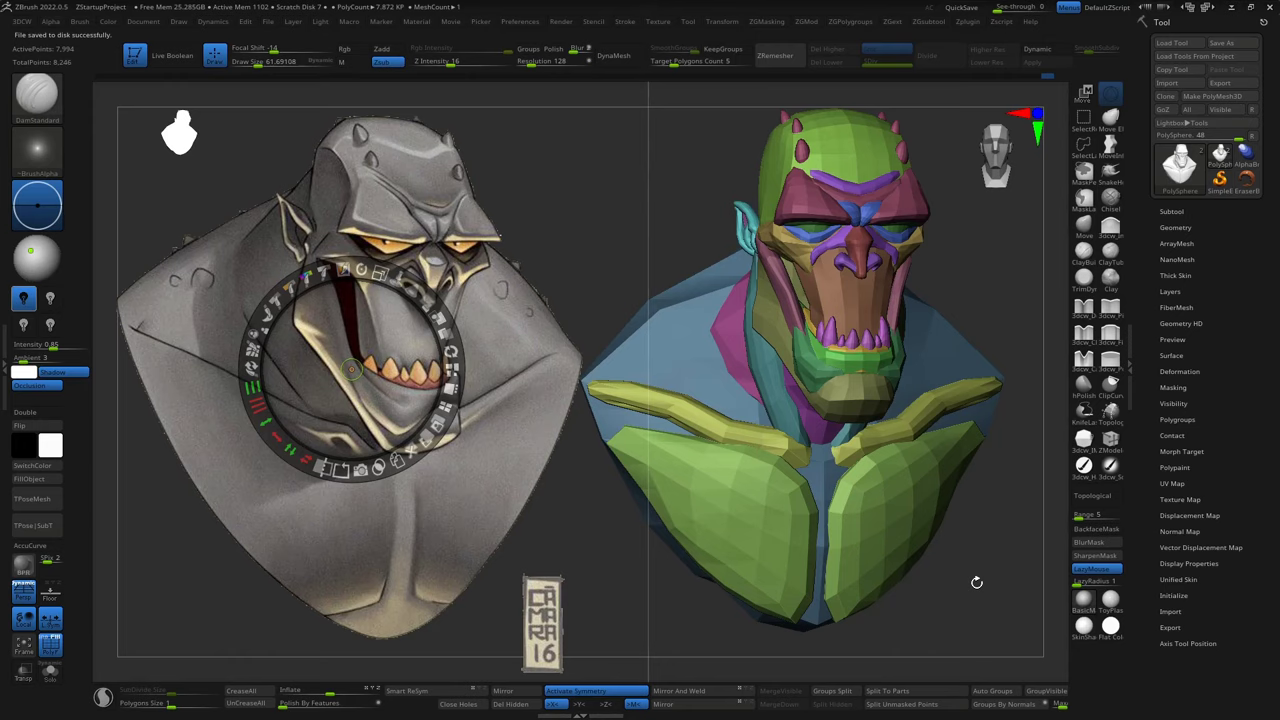
Center the bust front-on and Shift+S snapshot it at front, 3/4 and side angles.
mouse_move(743, 563)
right_mouse_down()
mouse_move(694, 566)
mouse_move(709, 574)
mouse_move(660, 552)
mouse_move(1014, 614)
mouse_move(791, 604)
mouse_move(857, 626)
mouse_move(840, 609)
mouse_move(816, 665)
right_mouse_up()
key("shift+s")
key("shift+s")
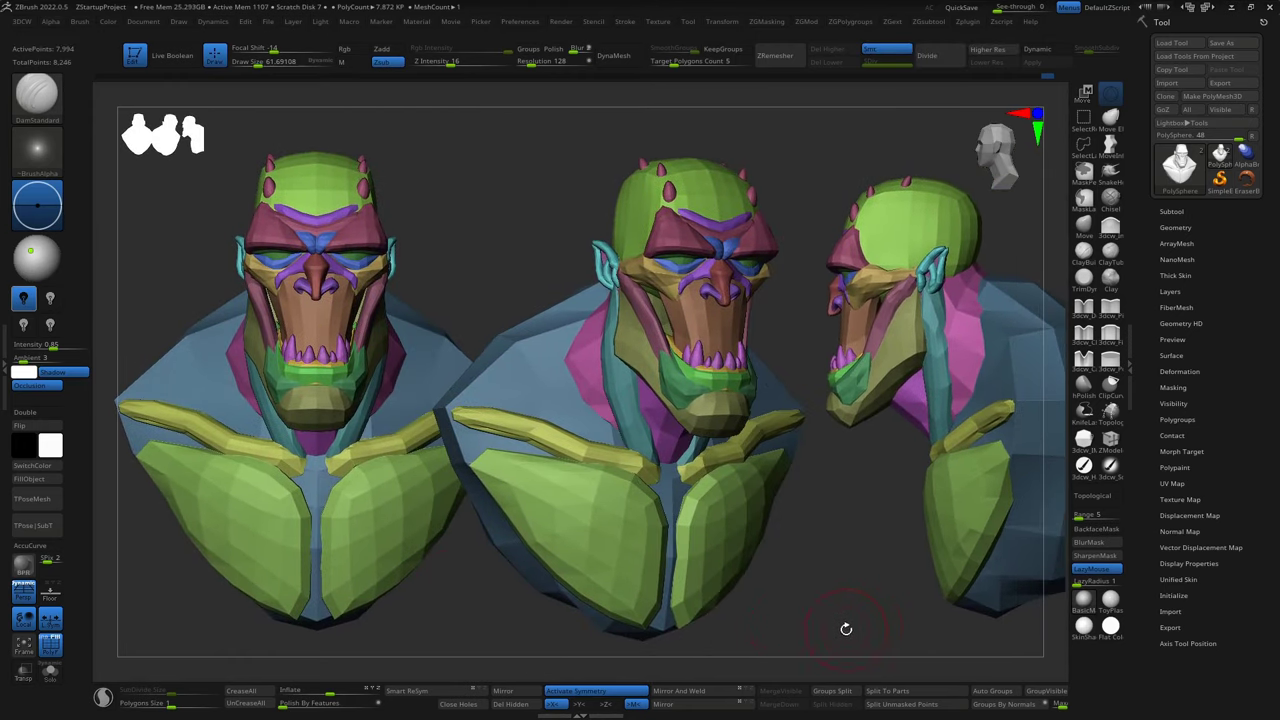